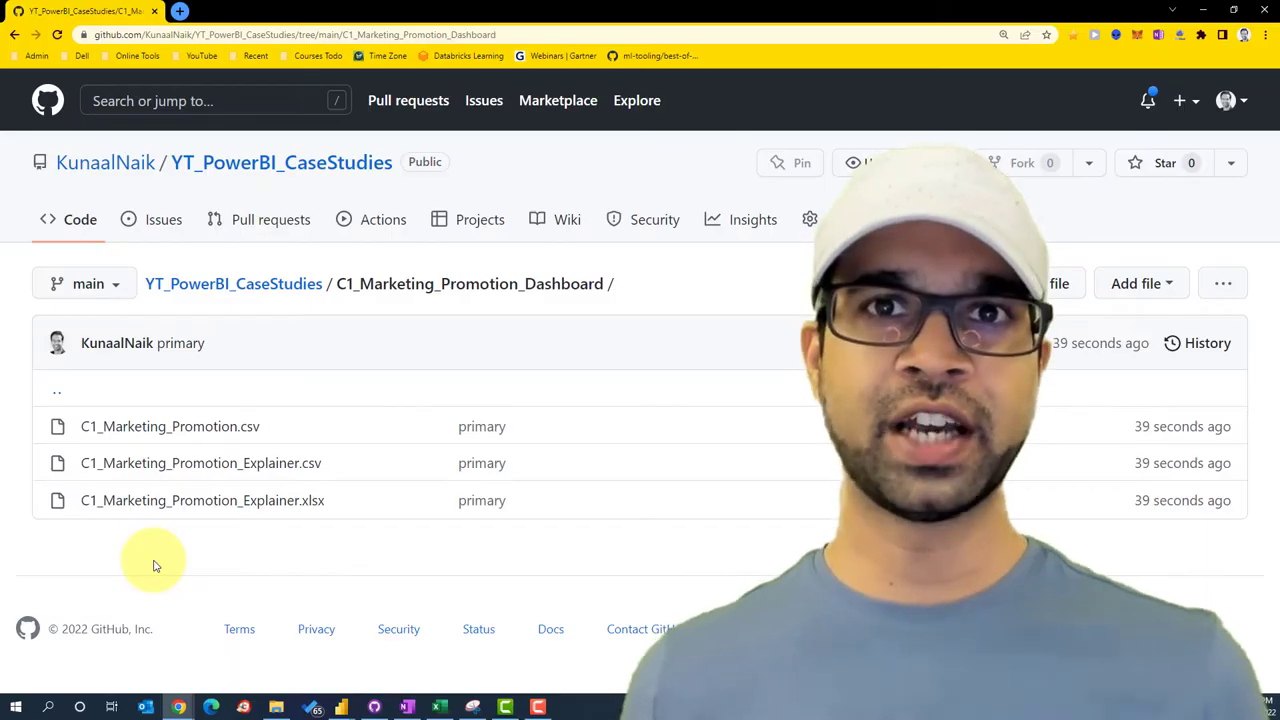
drag(349, 466, 86, 470)
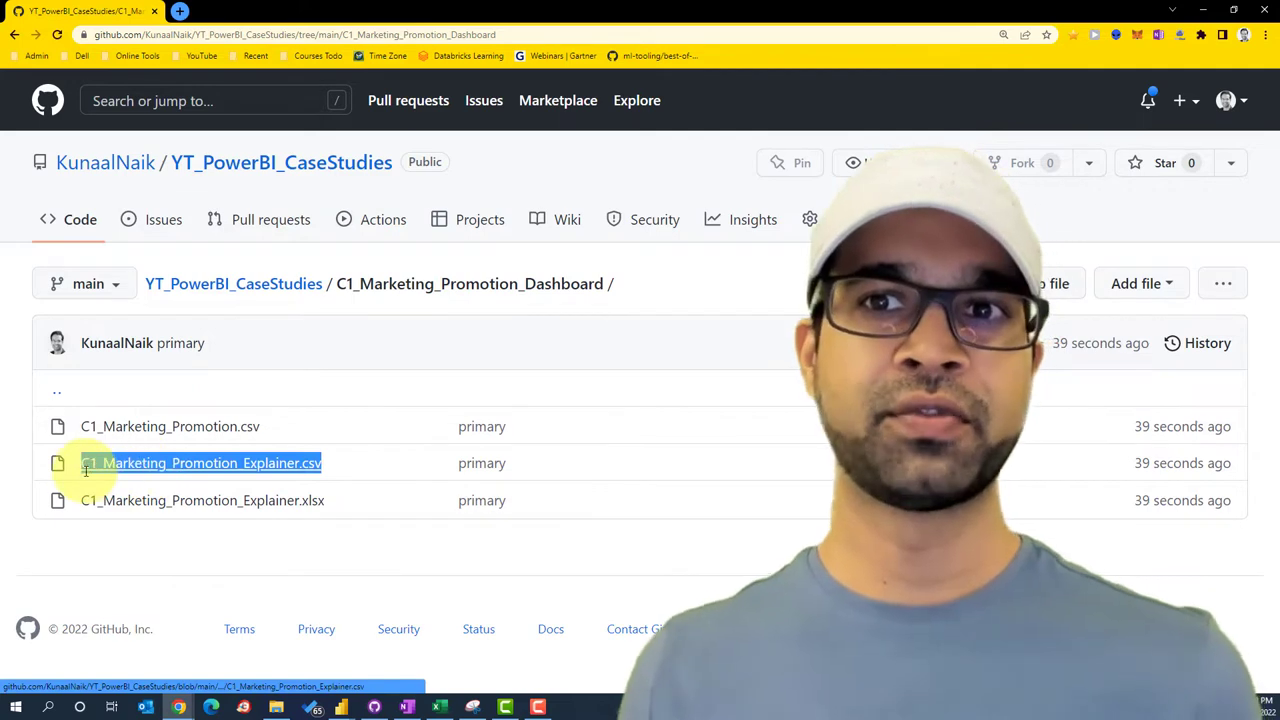
click(145, 547)
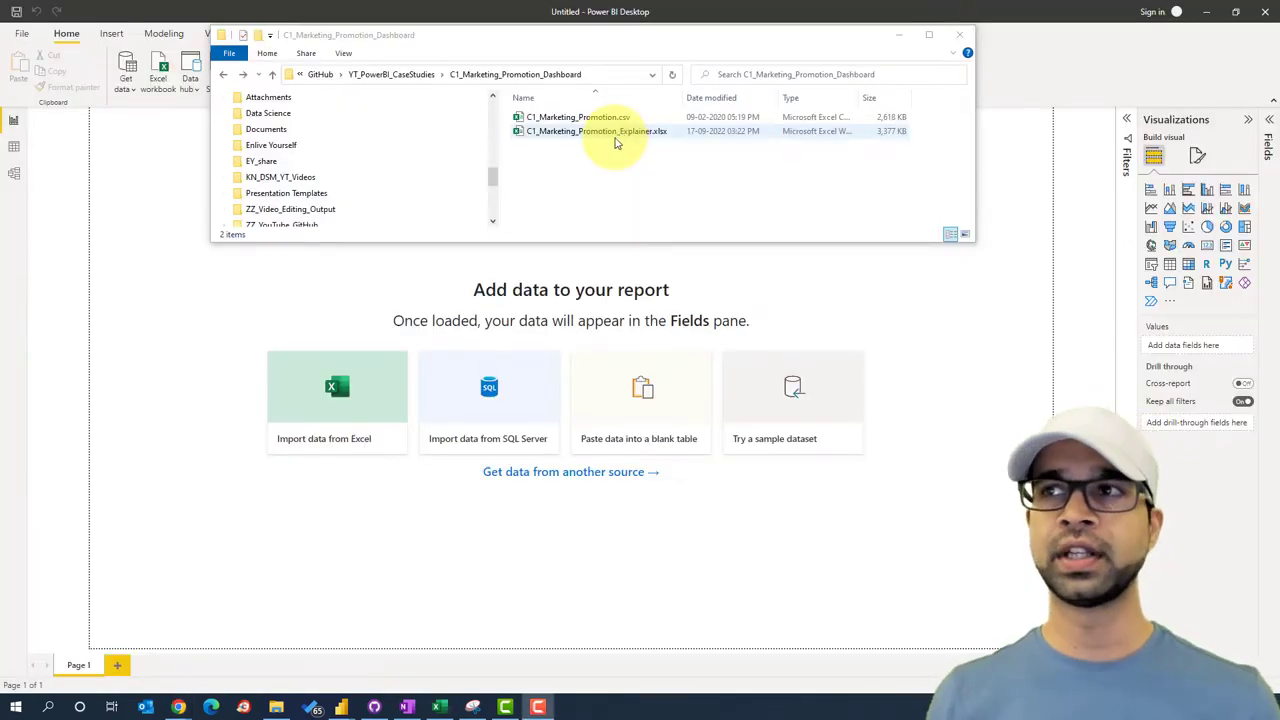
Step: Copy the C1_Marketing_Promotion_Dashboard folder path and use it to browse to that folder in Power BI's Excel import
click(565, 132)
click(565, 118)
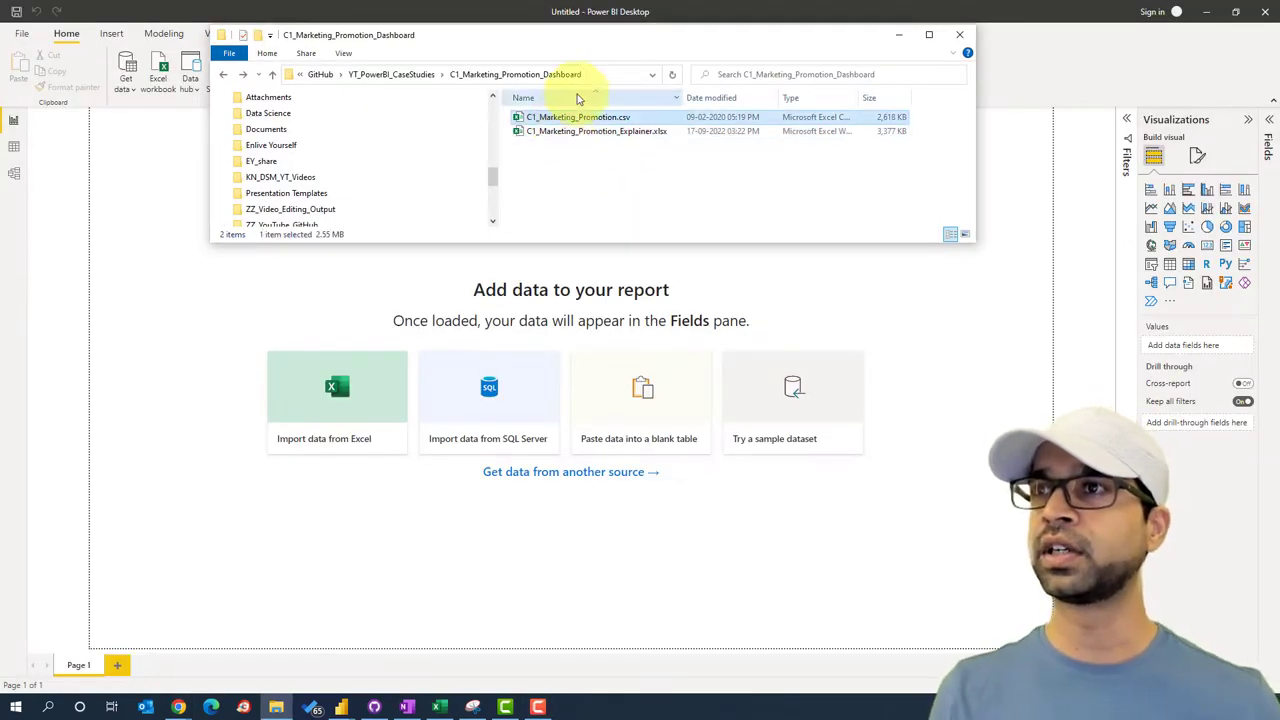
click(595, 77)
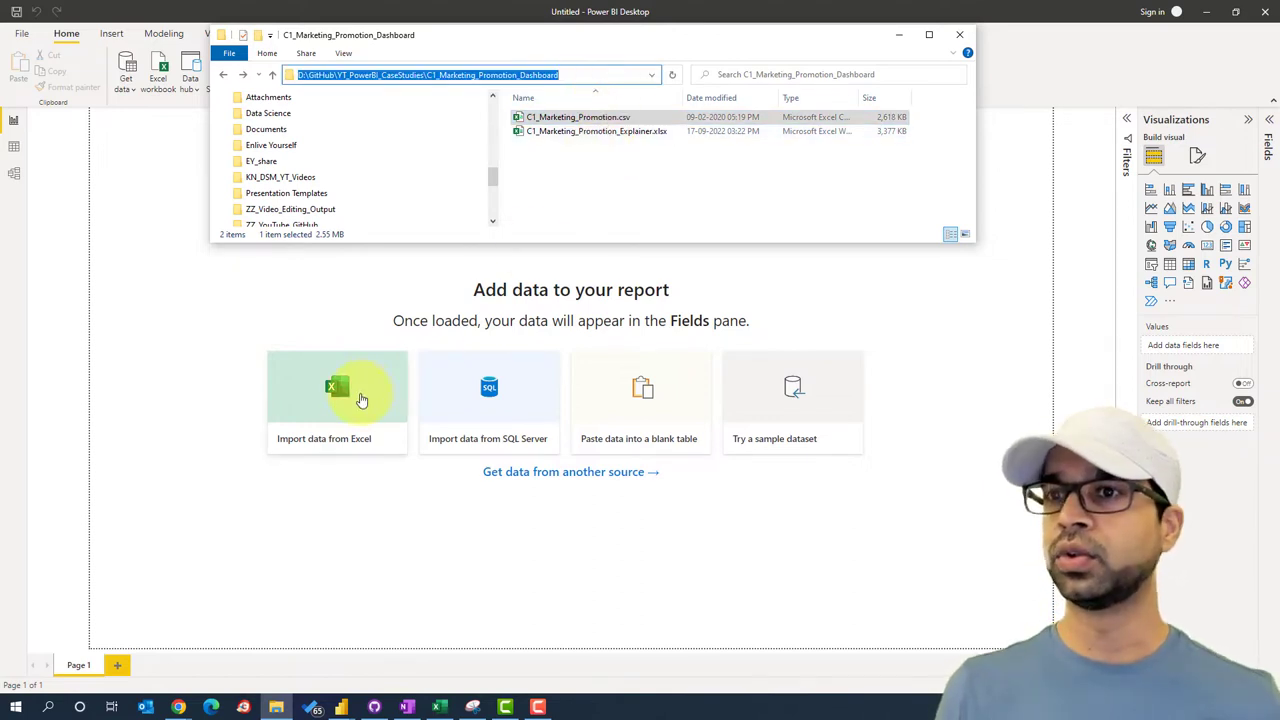
click(362, 400)
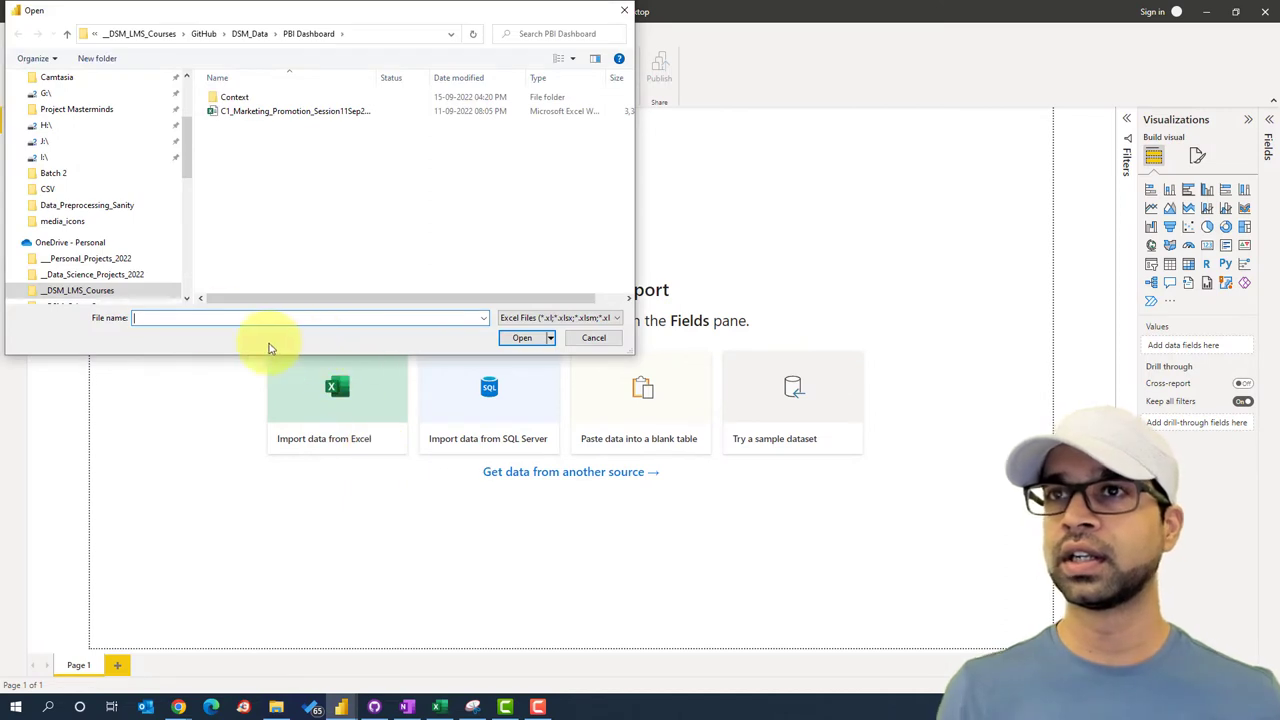
key(ctrl+v)
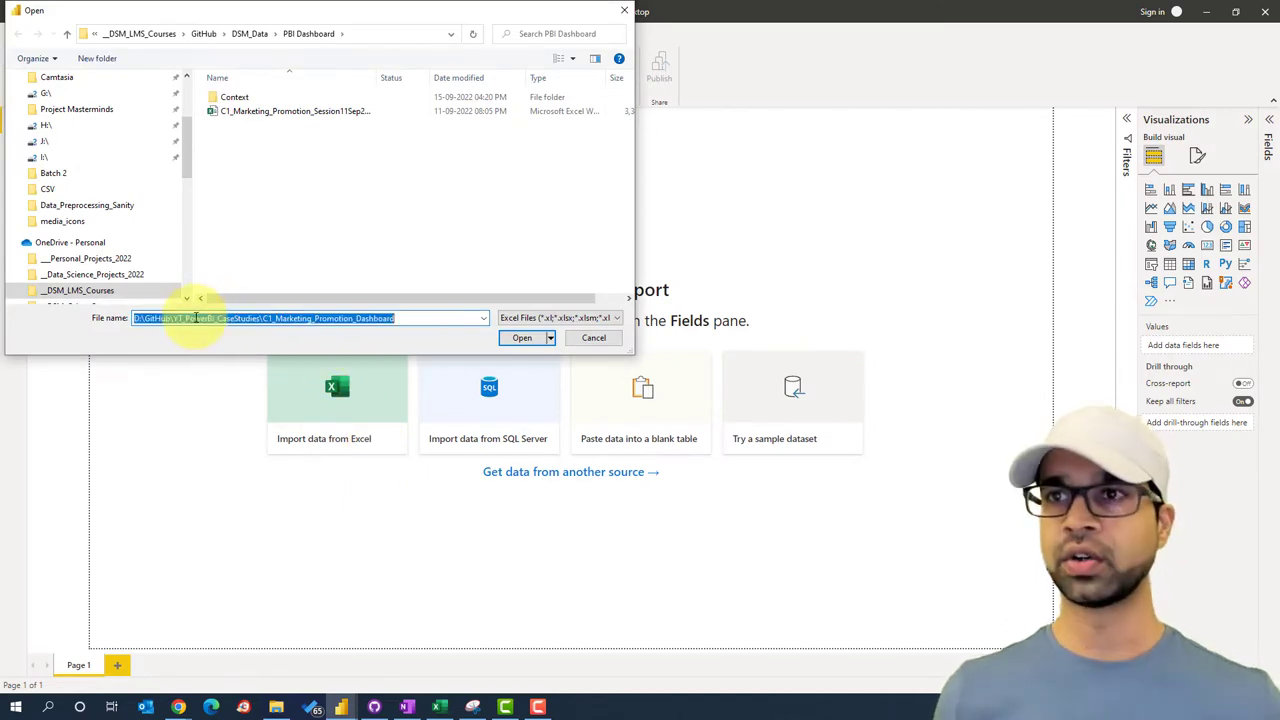
key(Return)
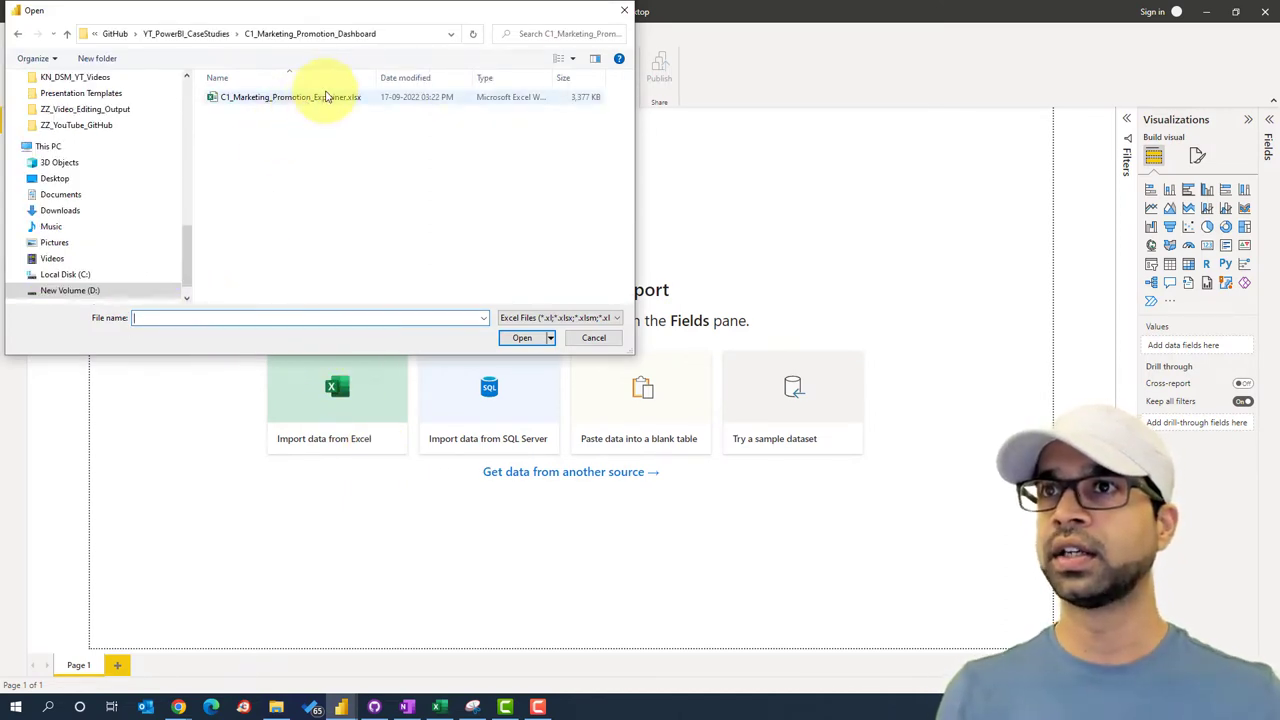
Step: Show all file types and load C1_Marketing_Promotion.csv into the report
click(548, 318)
click(540, 341)
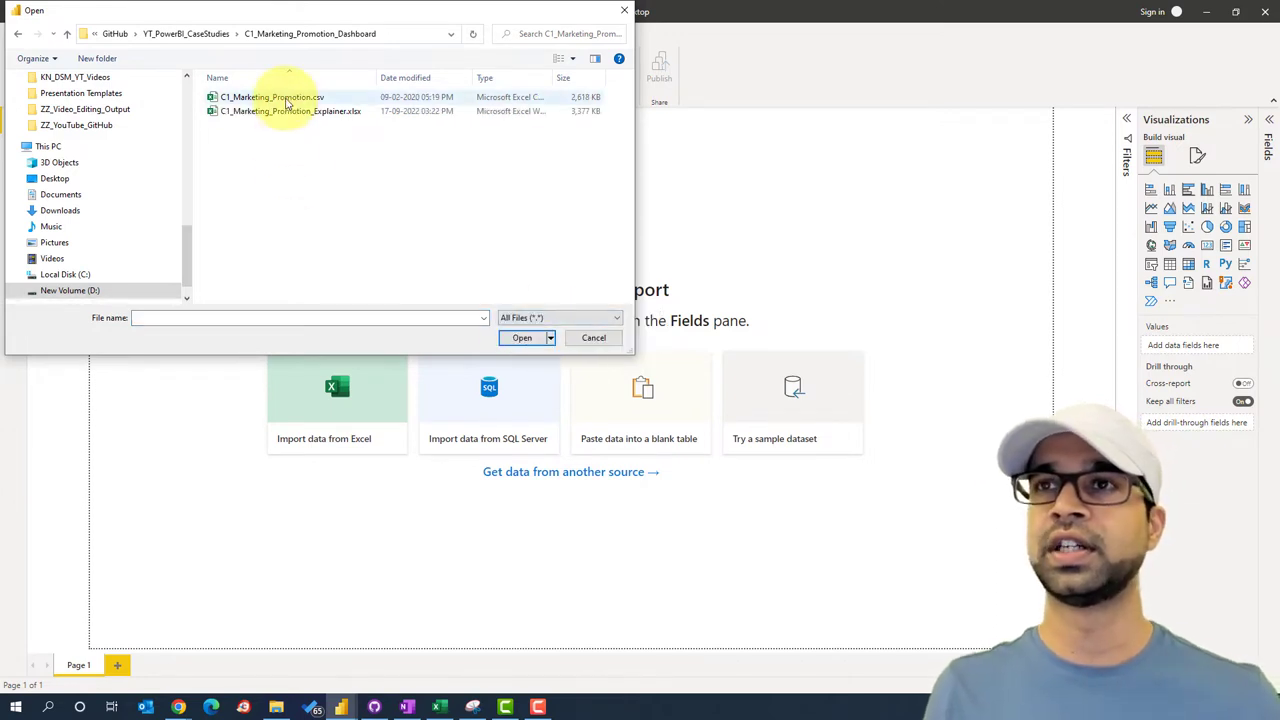
double_click(287, 104)
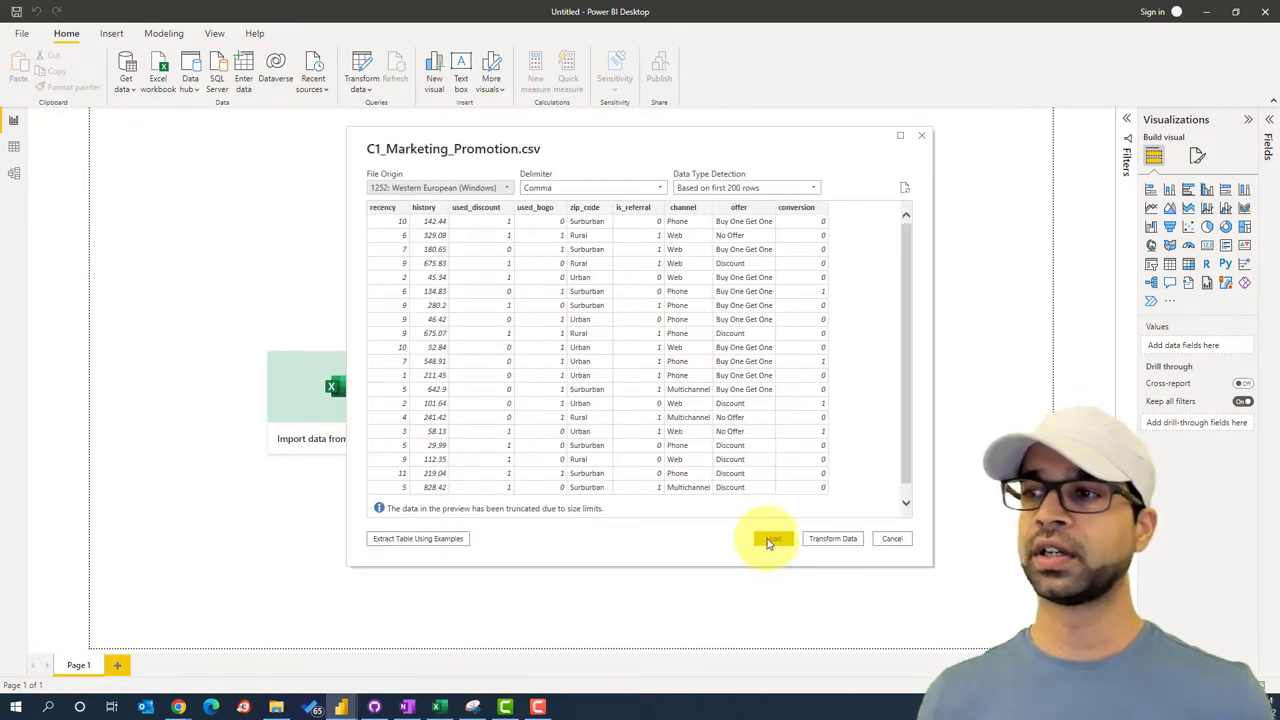
click(771, 539)
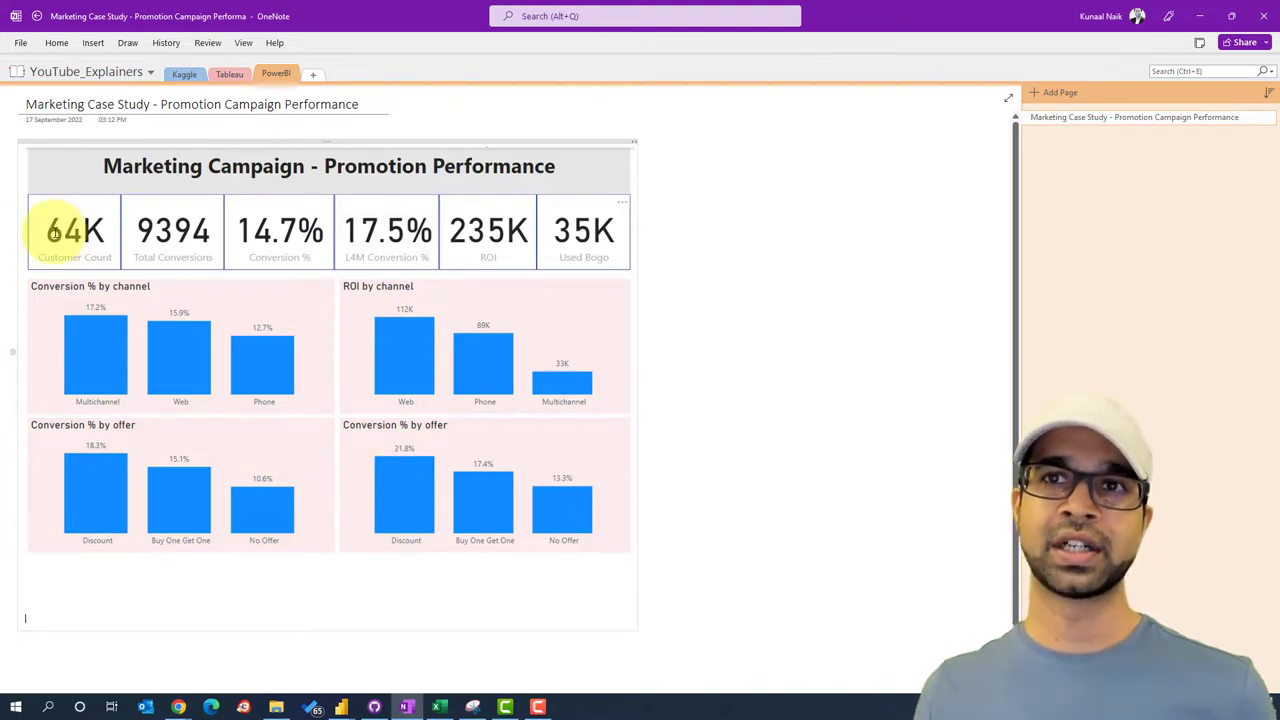
Step: Switch to the untitled Power BI report and create a new measure named "Cusomter Count" in the C1_Marketing_Promotion table
click(341, 707)
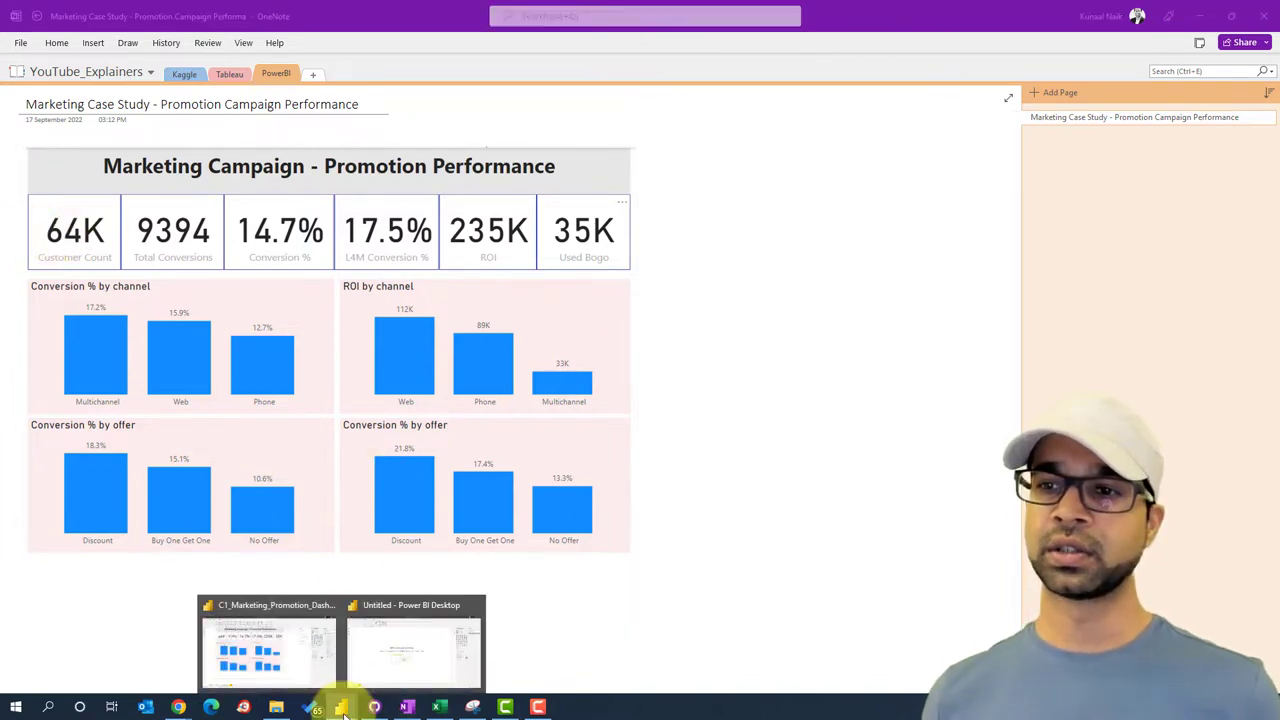
click(387, 673)
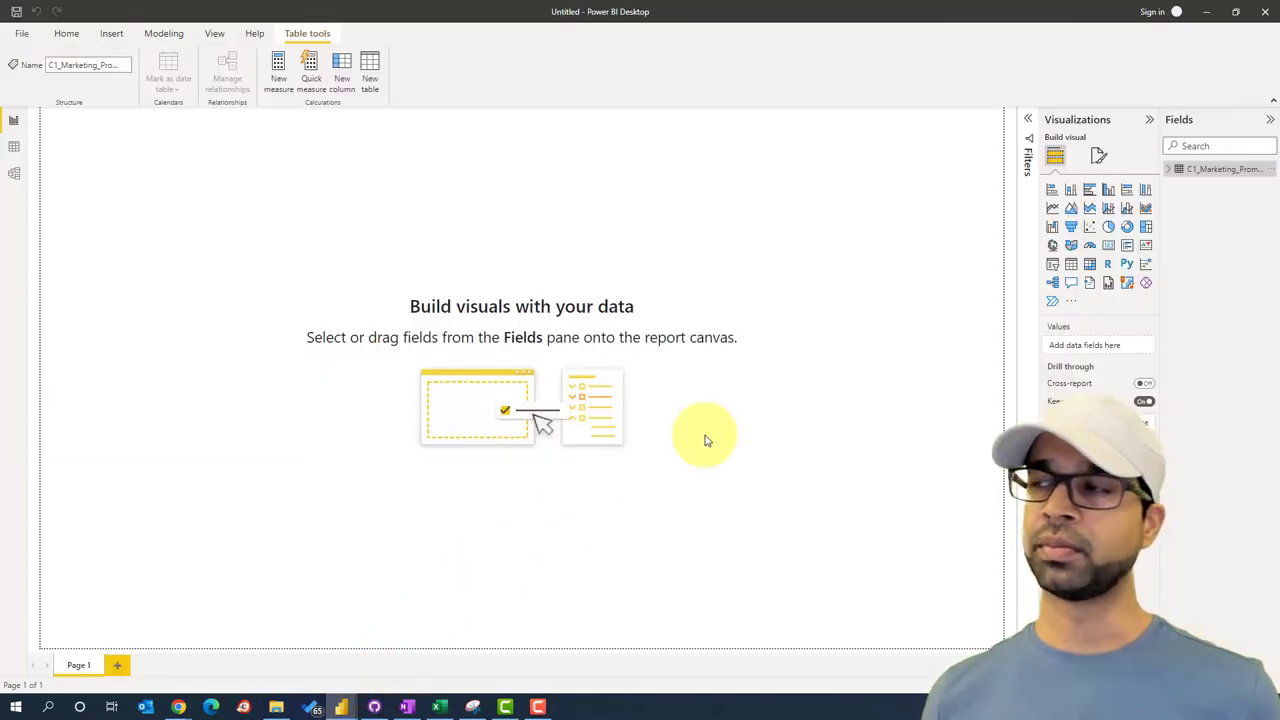
click(1172, 170)
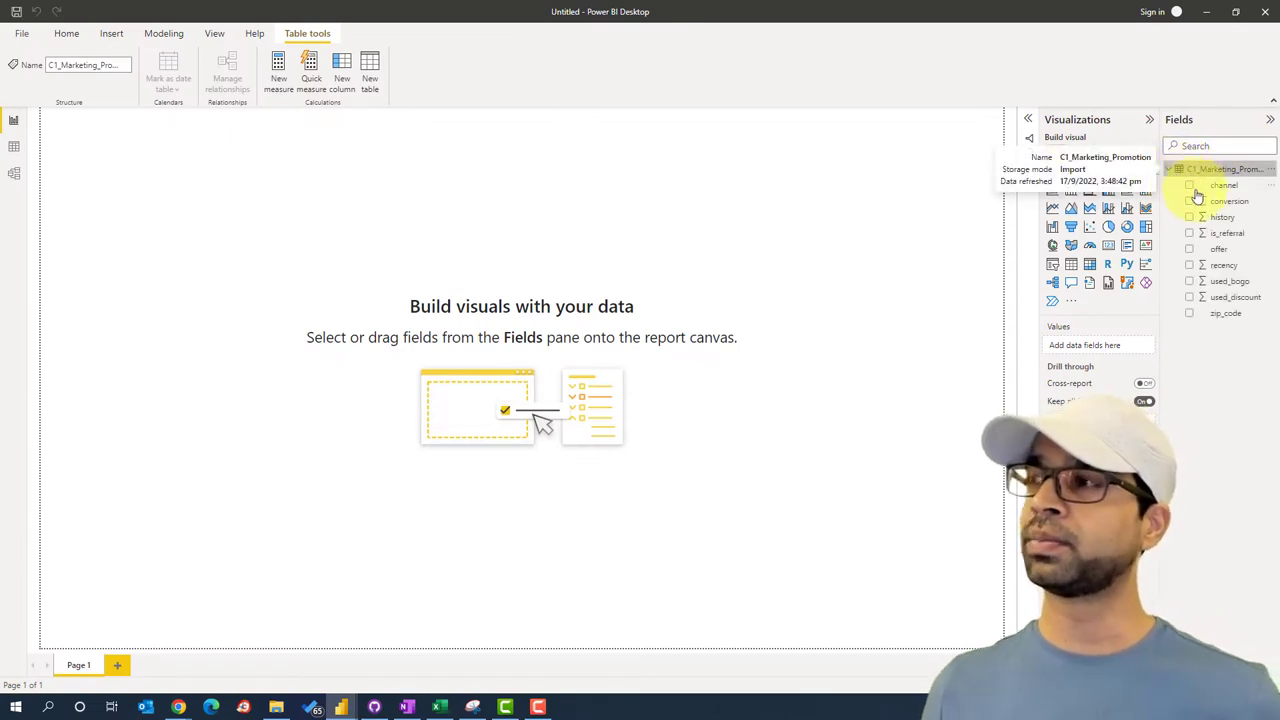
right_click(1271, 175)
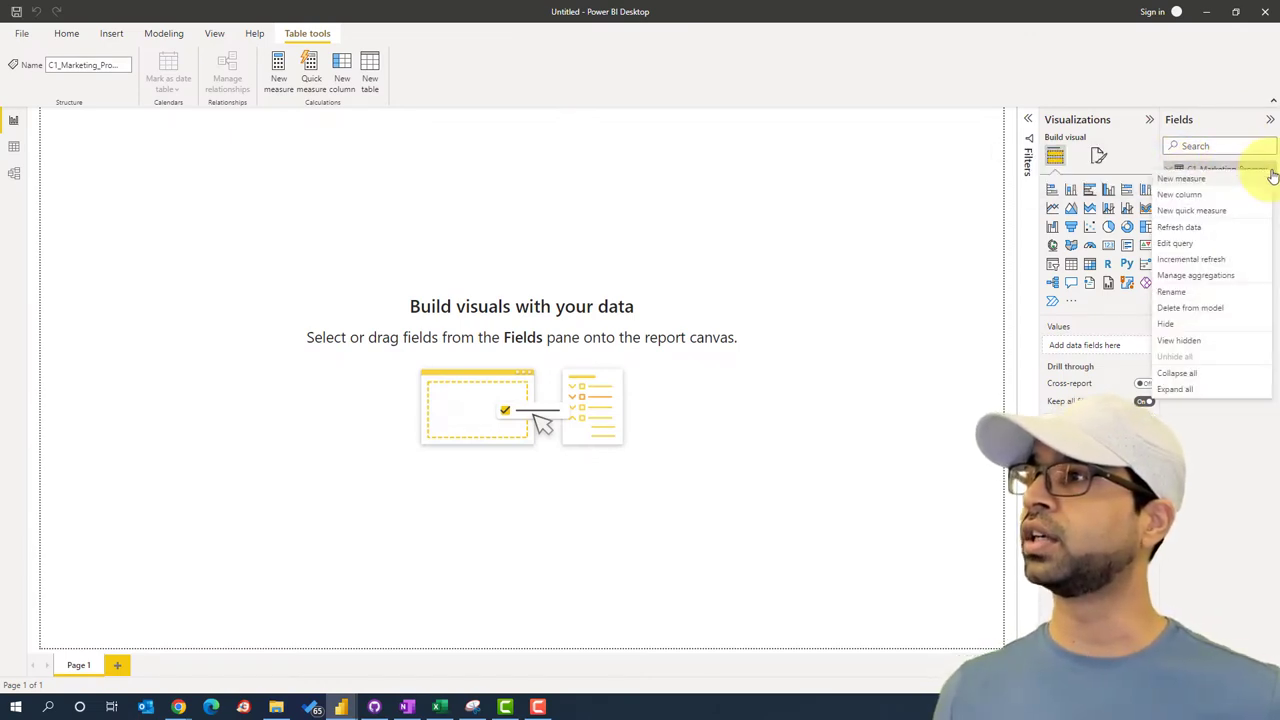
click(1243, 182)
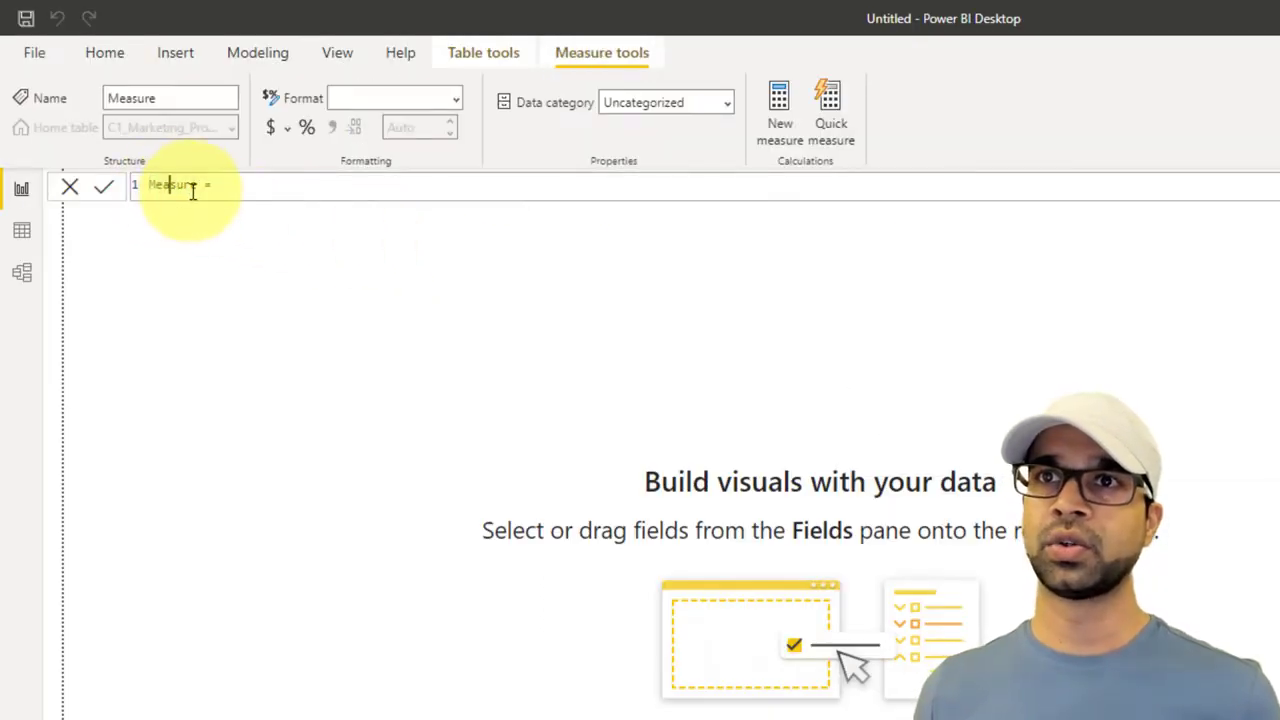
drag(193, 186, 141, 184)
text(Cusomter C)
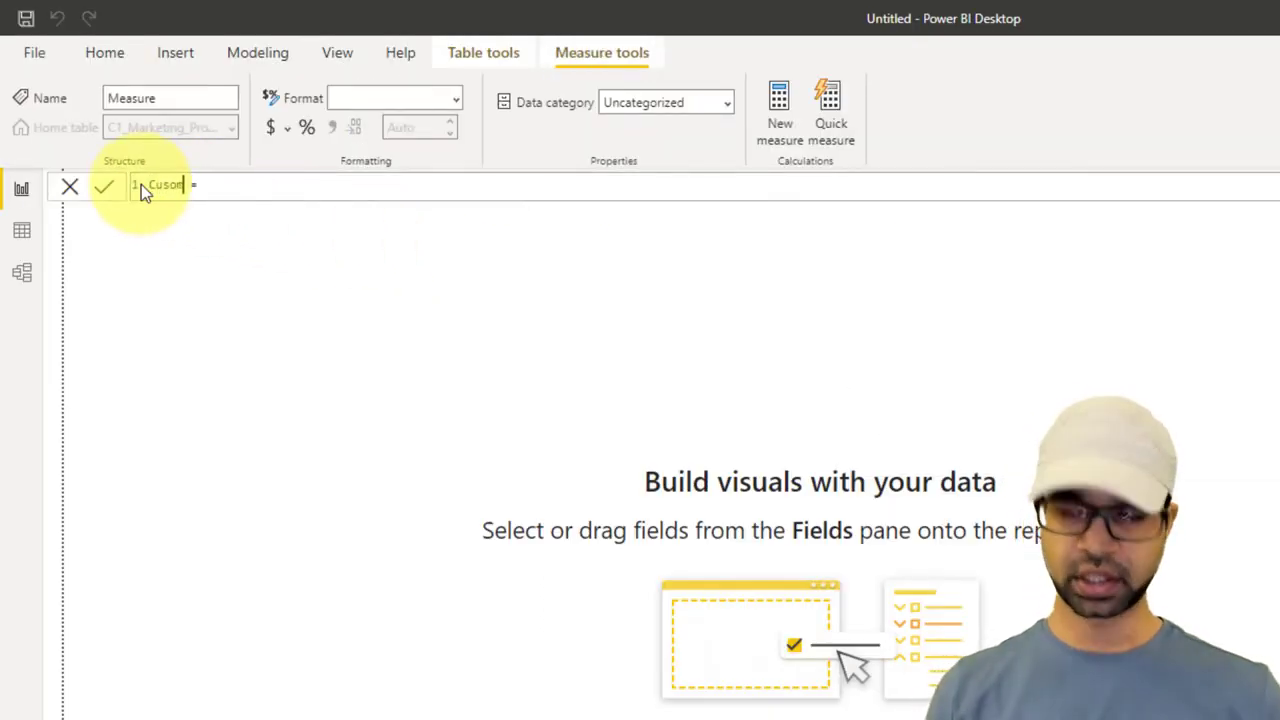
text(ount)
key(Right)
key(Right)
key(Right)
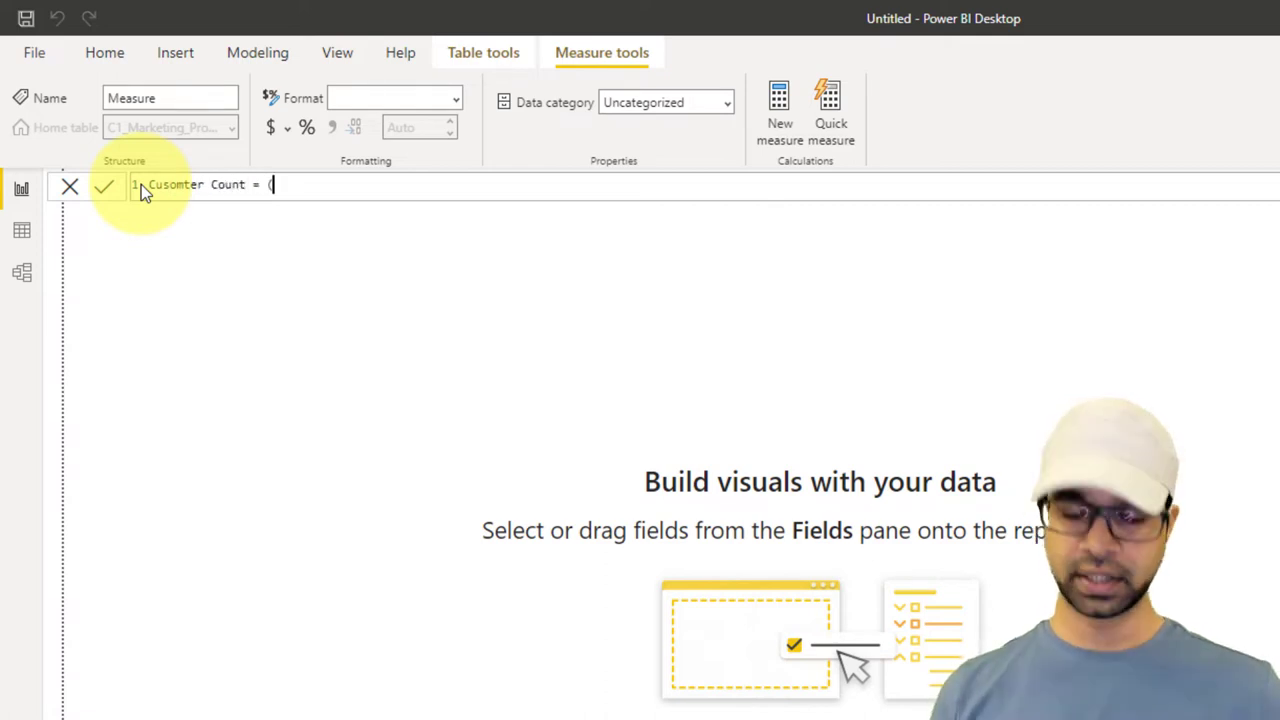
Step: Define the new measure as COUNT(C1_Marketing_Promotion[conversion]) and commit the formula
text(Count)
key(Tab)
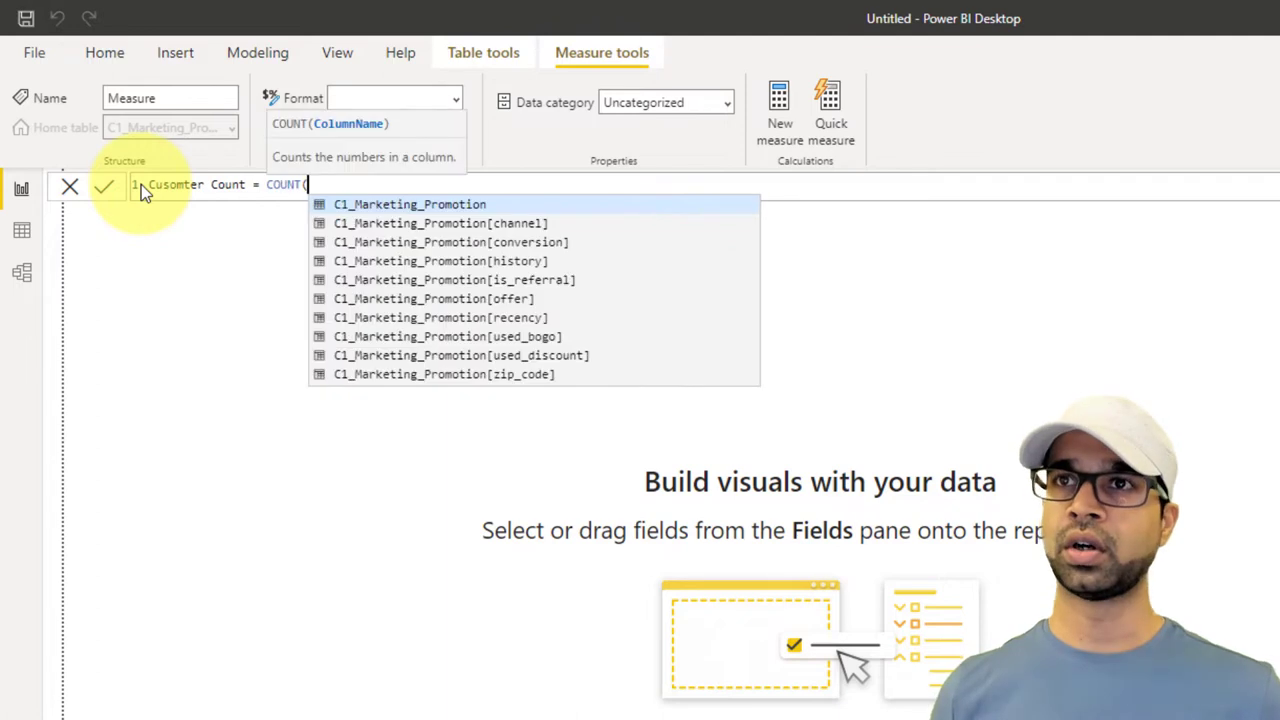
key(Down)
key(Down)
key(Down)
key(Down)
key(Down)
key(Down)
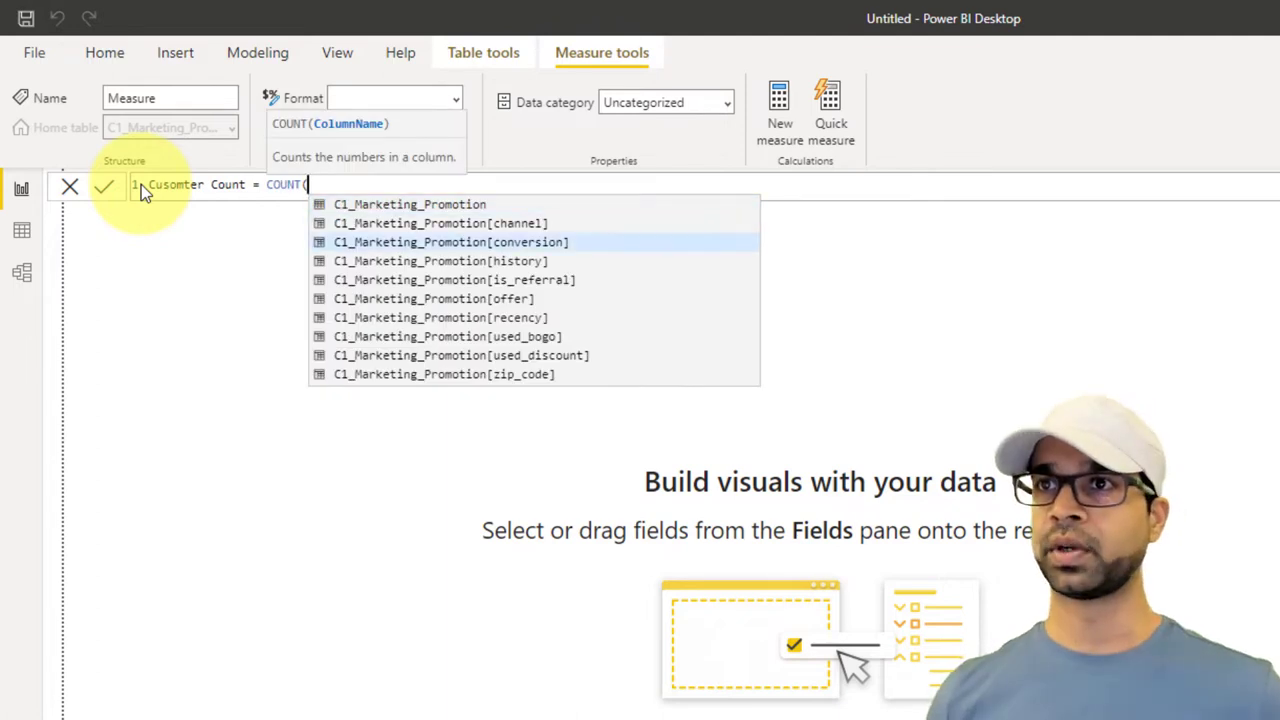
key(Up)
key(Up)
key(Up)
key(Up)
key(Tab)
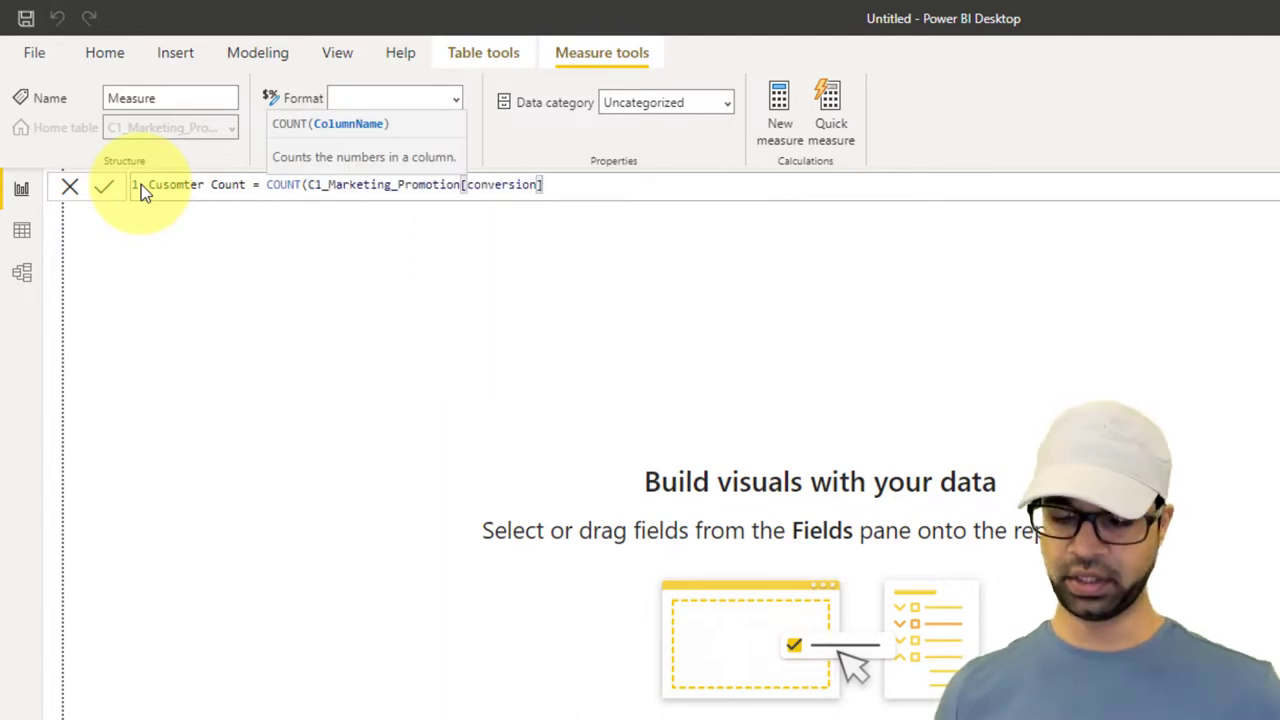
text())
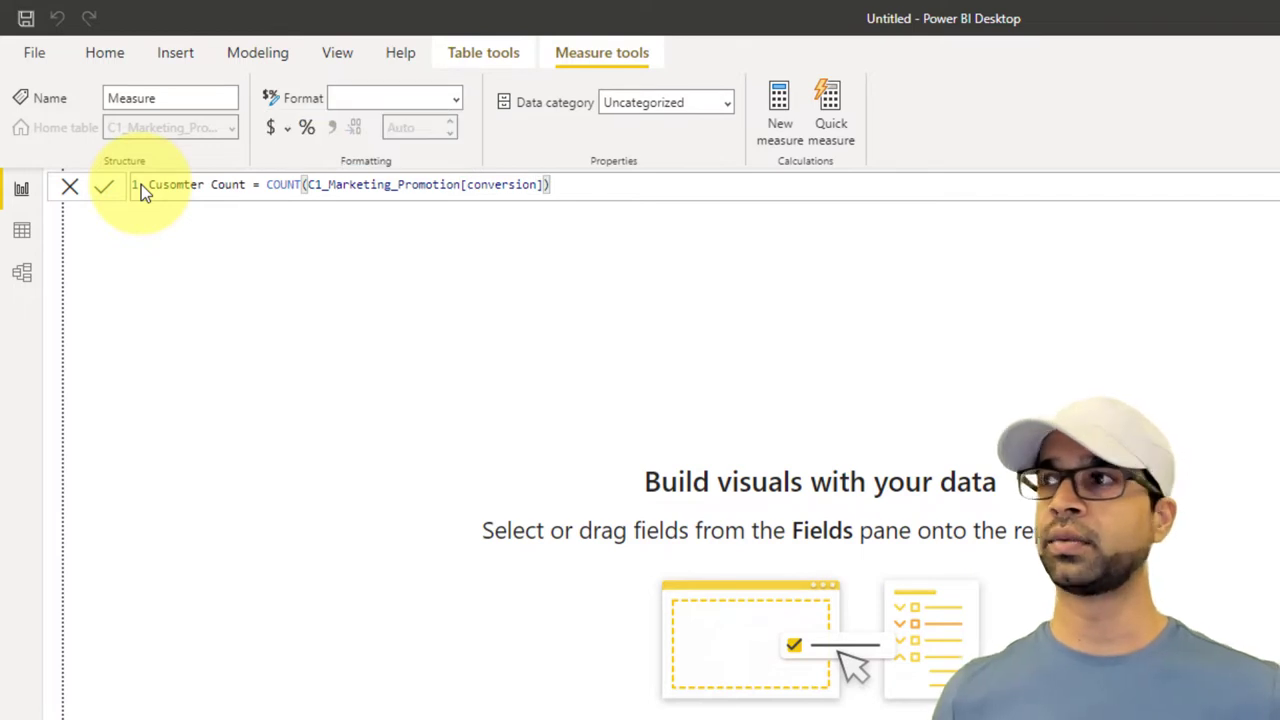
key(Return)
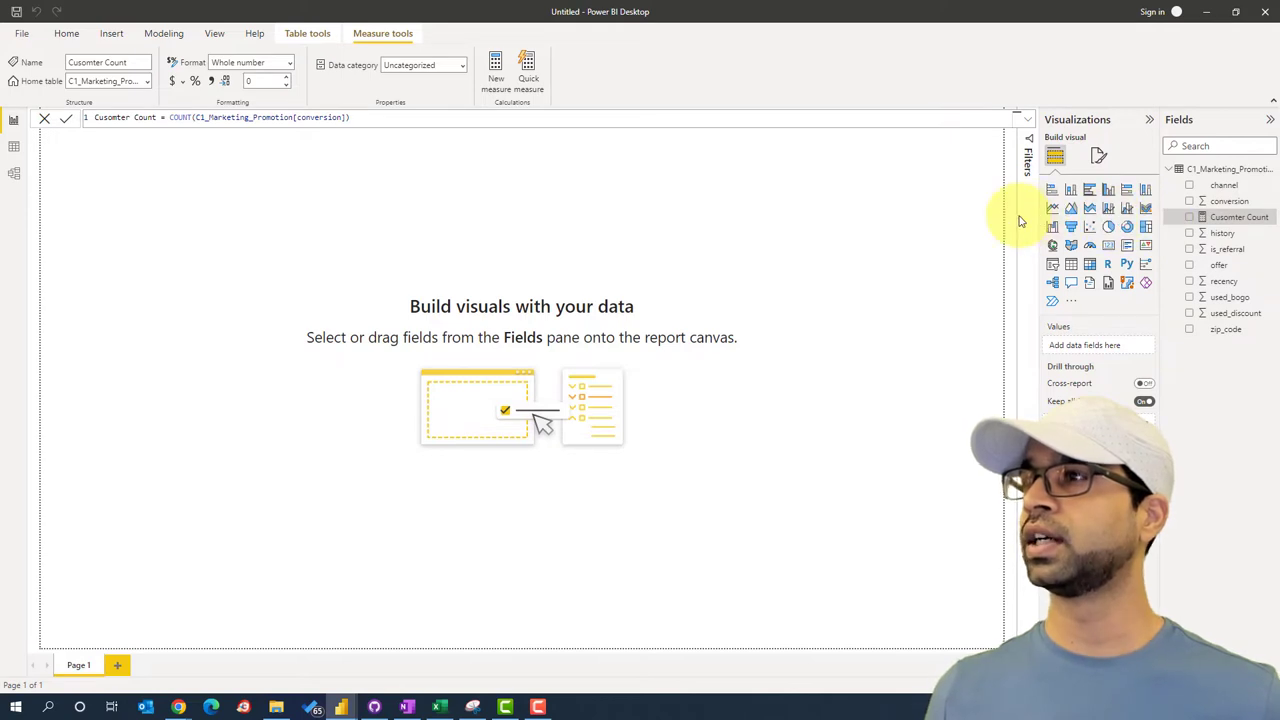
Step: Widen the Fields and Visualizations panes so that the full table and field names fit
drag(1020, 220, 920, 214)
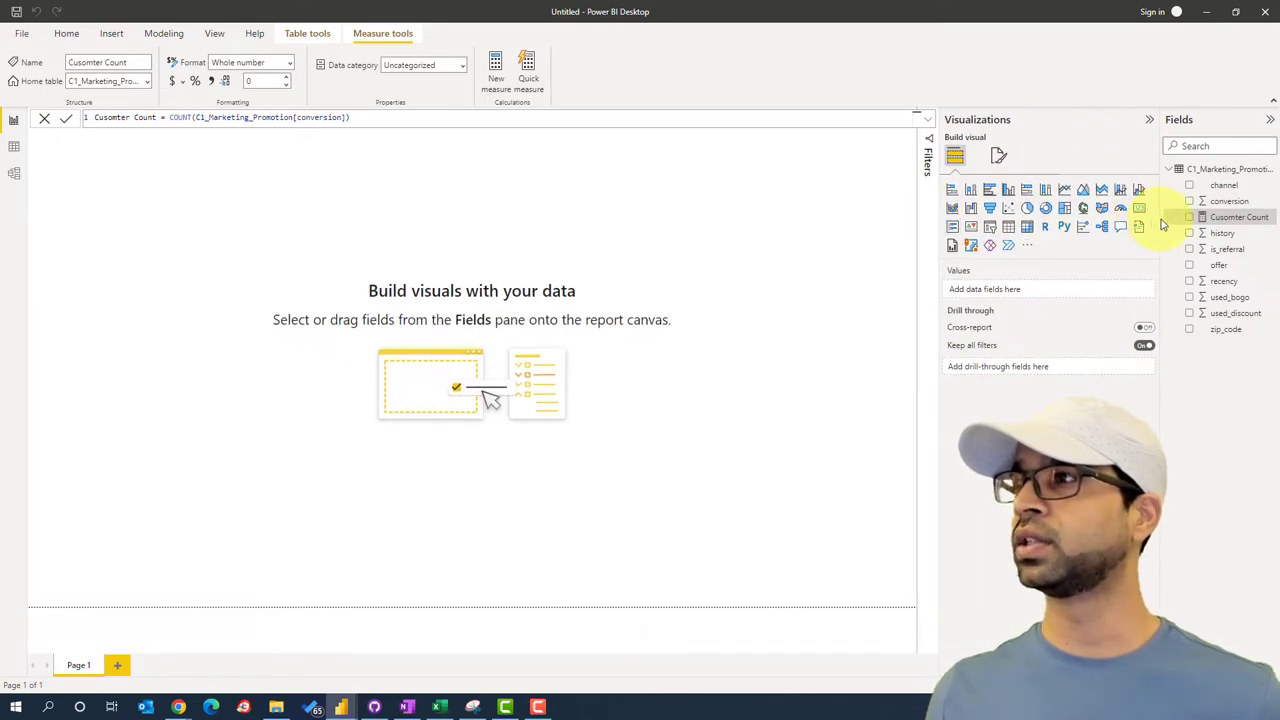
drag(1163, 225, 1089, 209)
drag(874, 215, 910, 229)
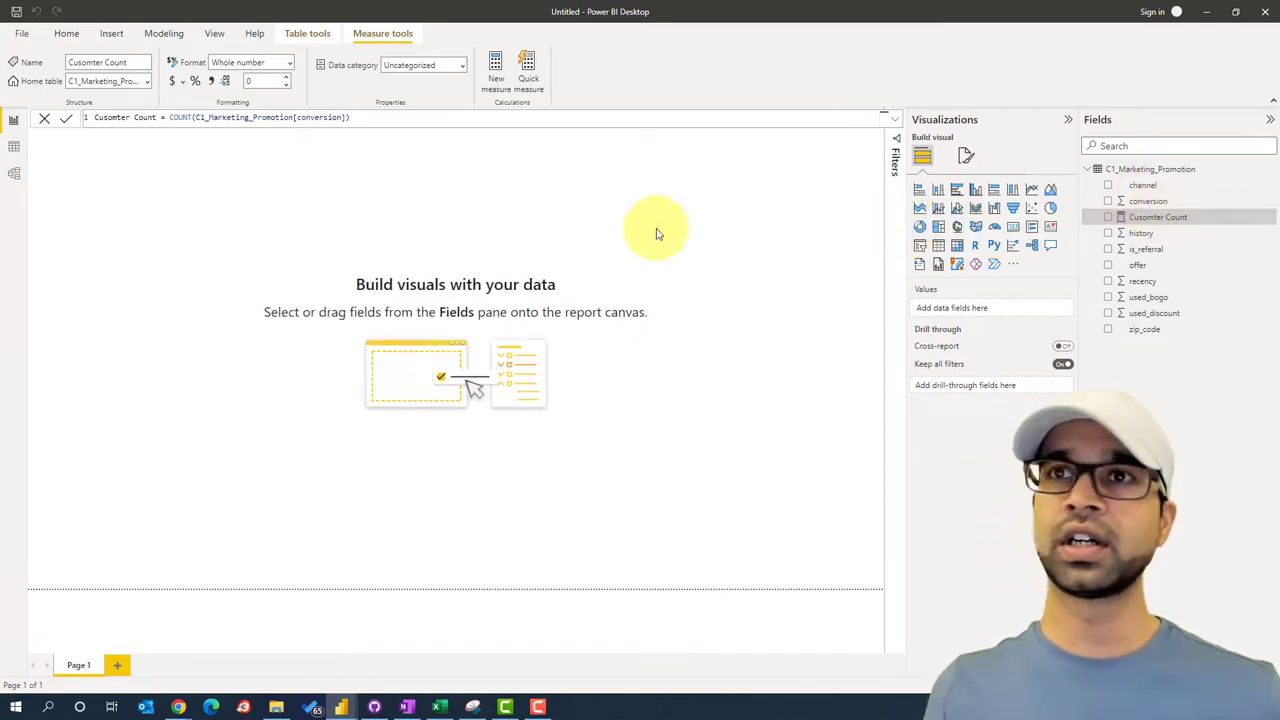
Step: Add an empty Card visual to the report page
click(343, 258)
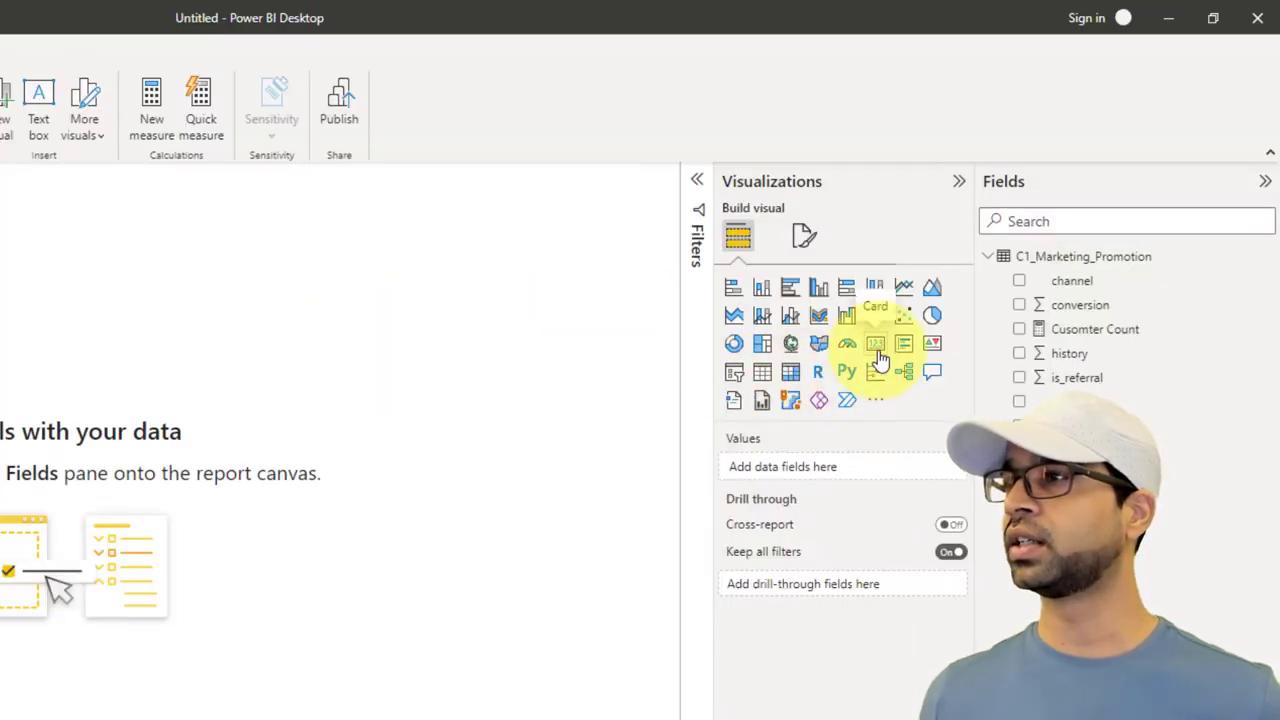
click(877, 350)
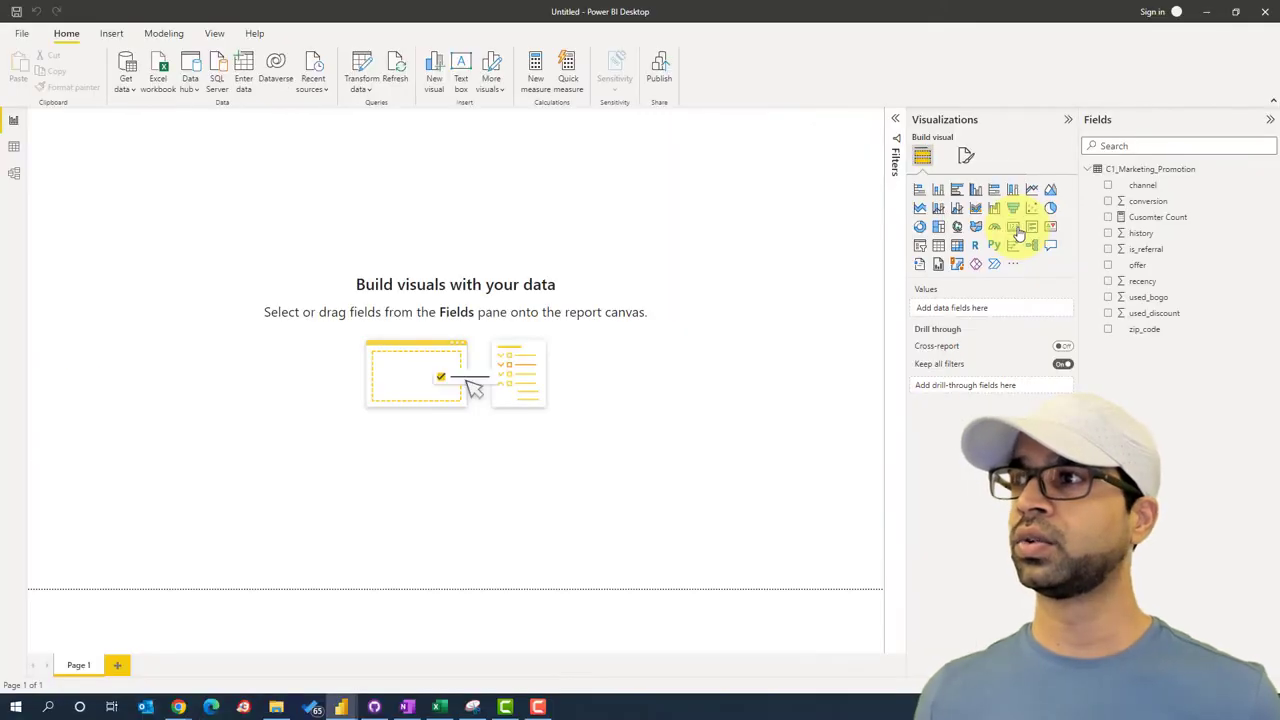
click(875, 343)
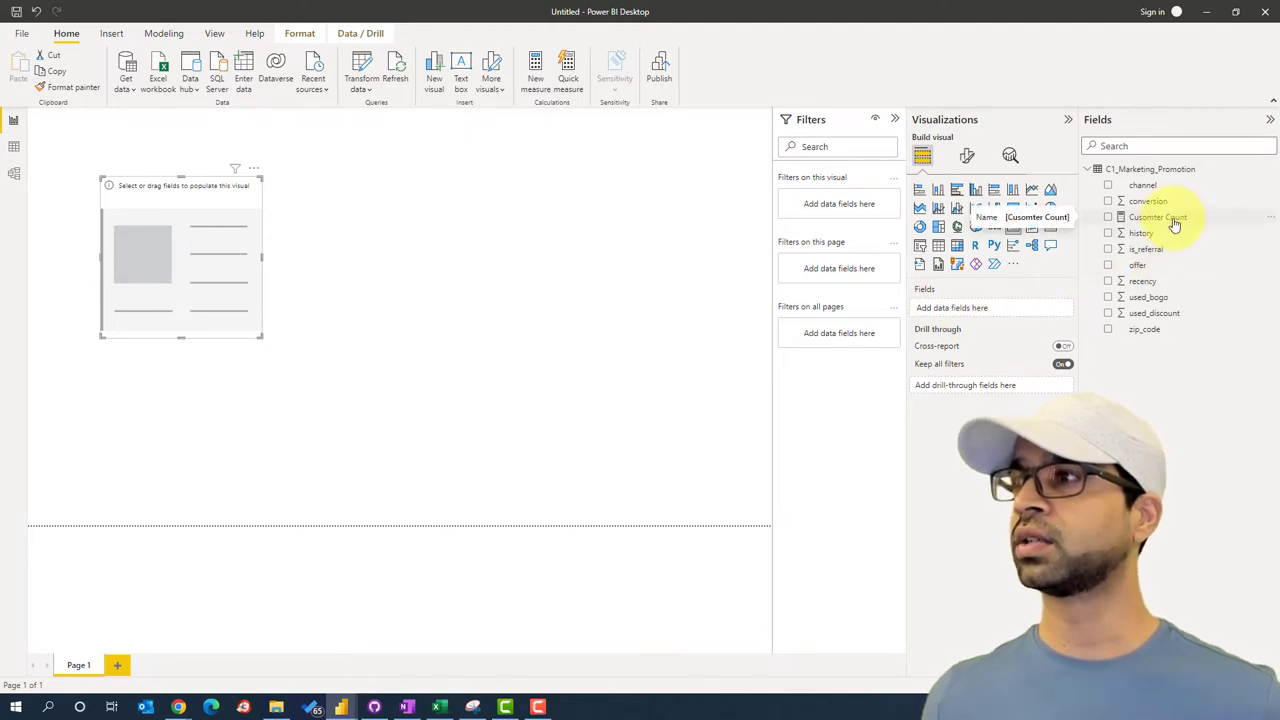
Step: Correct the misspelled measure name to "Customer Count", keeping its COUNT formula
click(1271, 219)
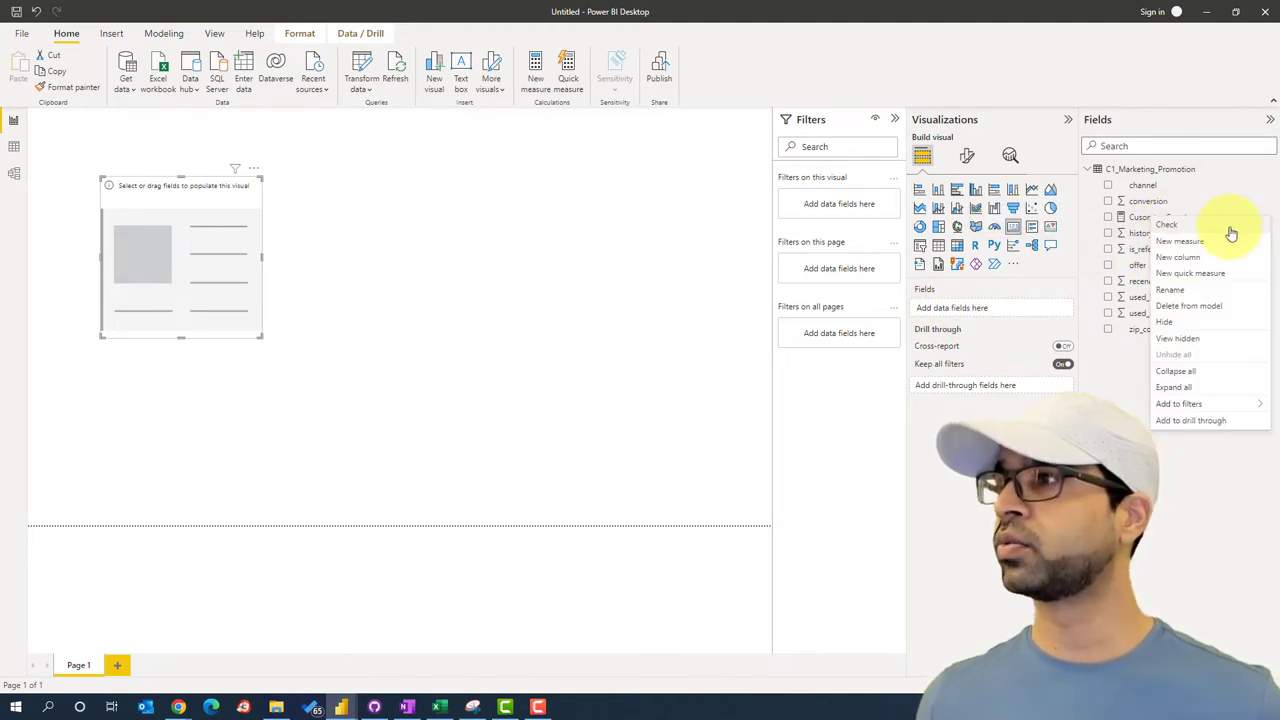
click(1148, 298)
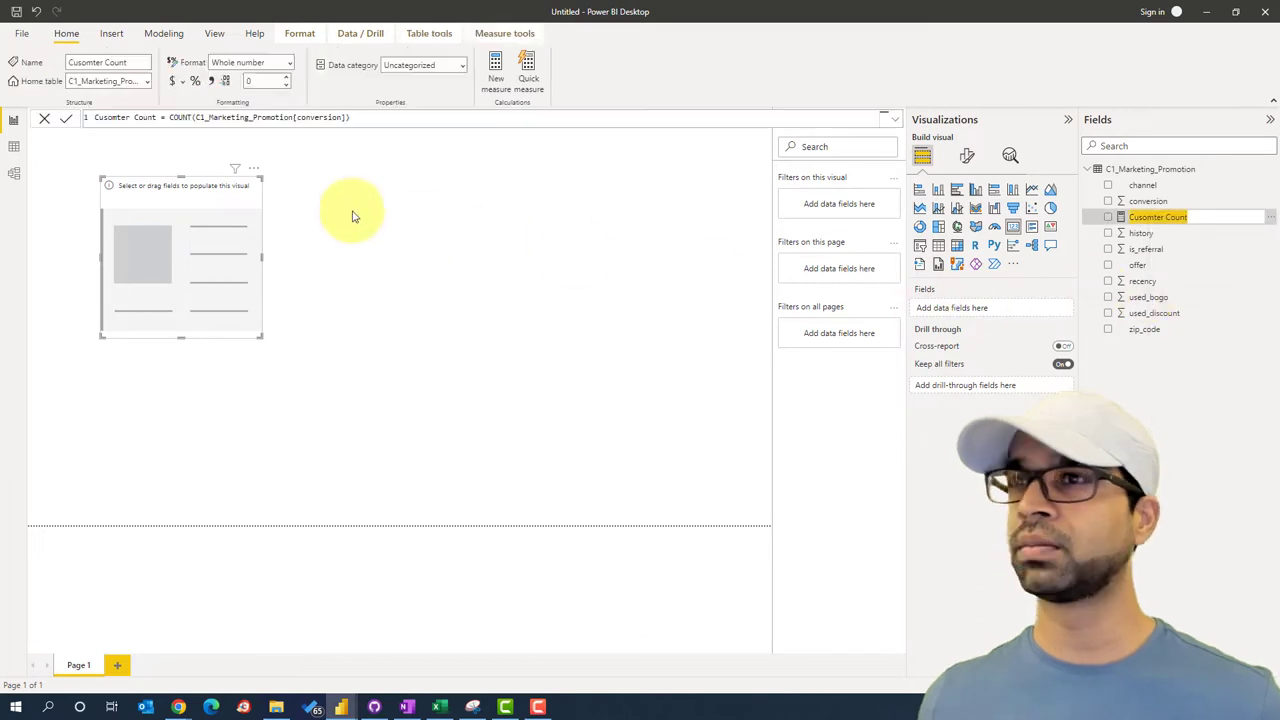
click(115, 118)
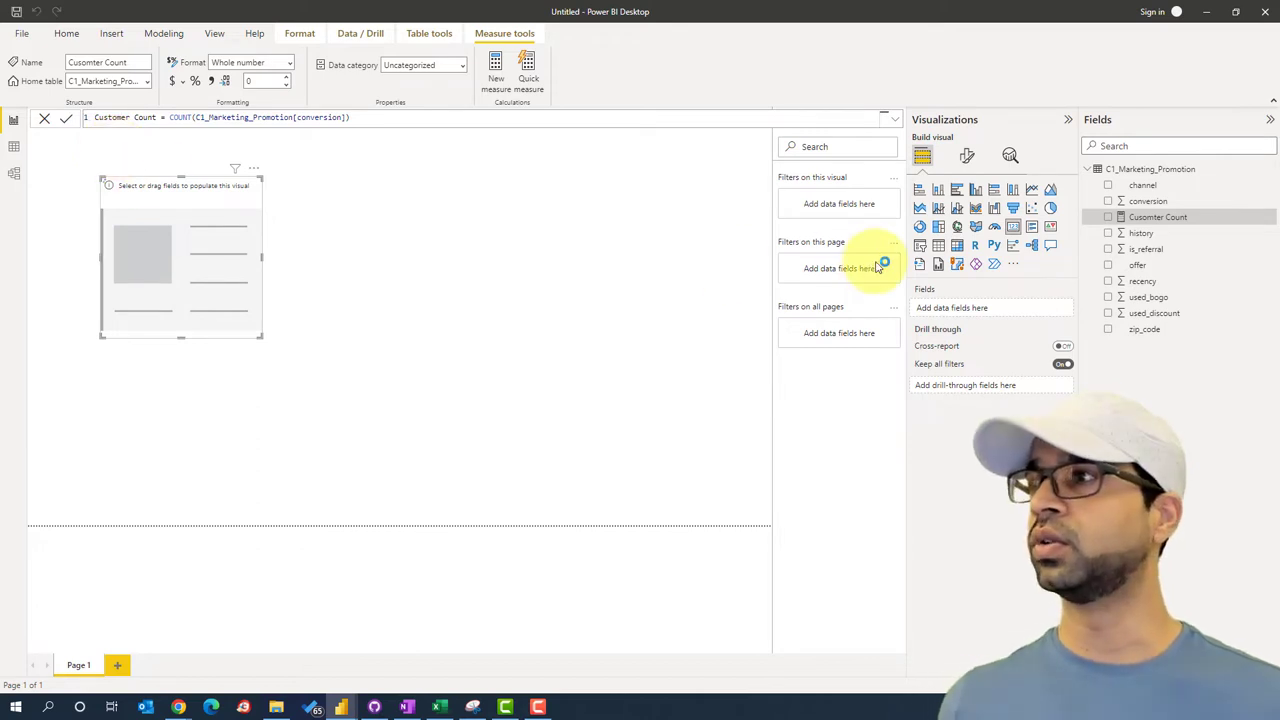
key(Return)
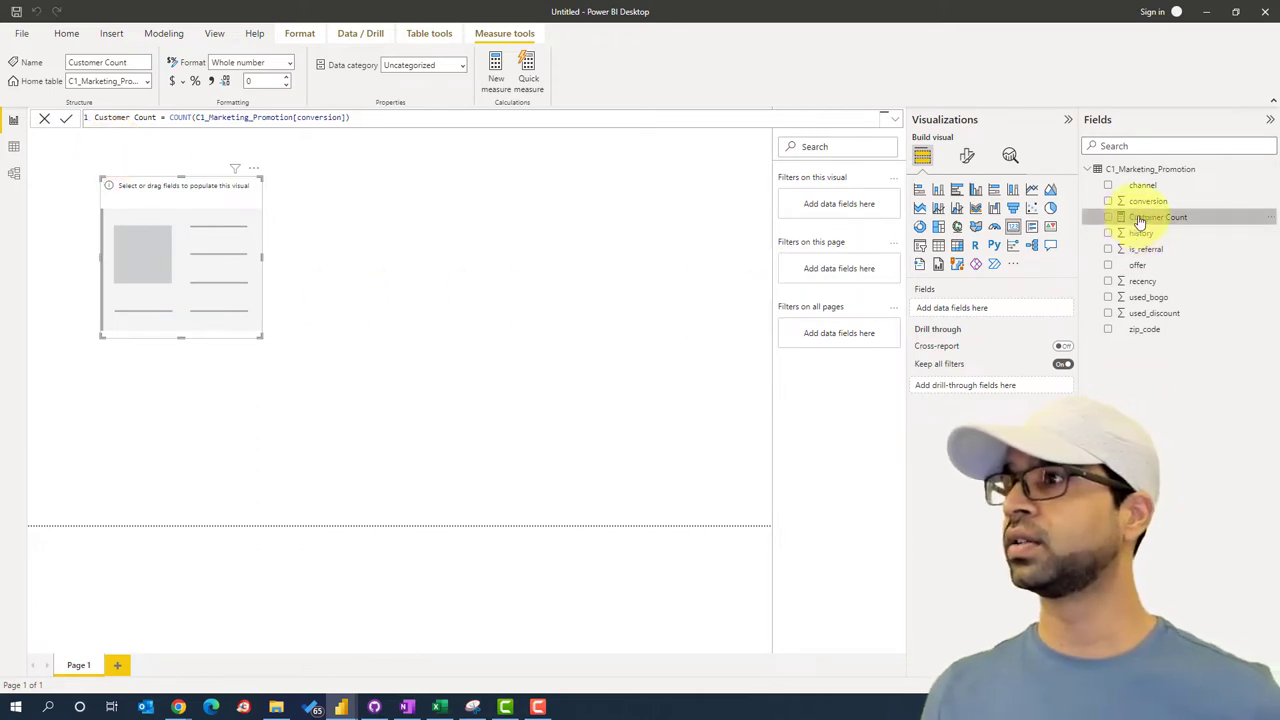
Step: Assign the Customer Count measure to the card and shrink the card to a small tile in the page's upper-left area
drag(1128, 216, 965, 309)
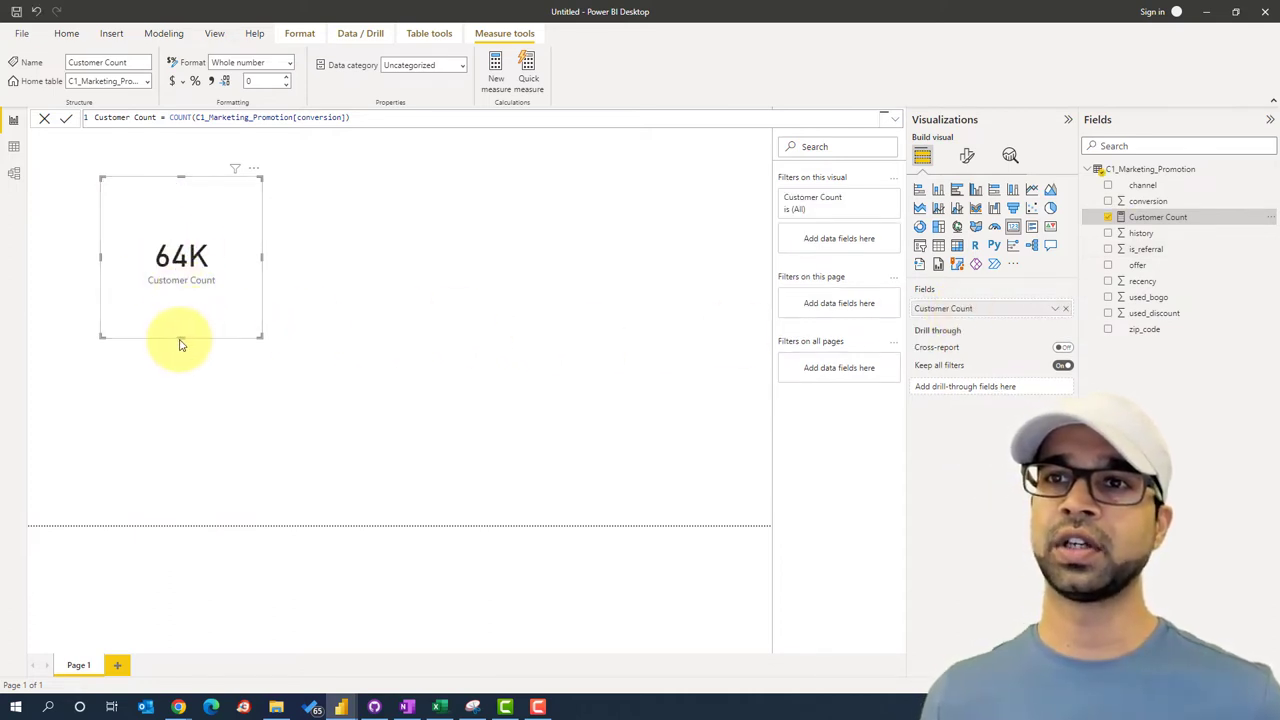
drag(182, 336, 180, 240)
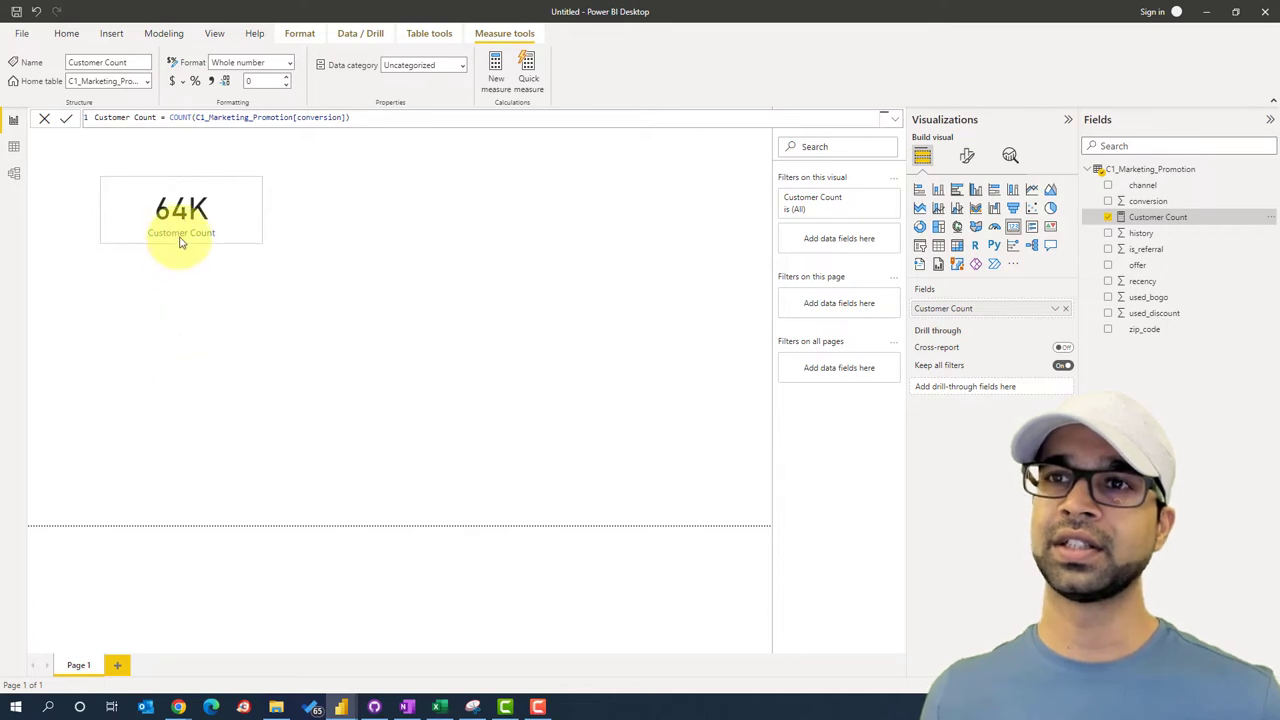
click(271, 189)
drag(263, 215, 127, 210)
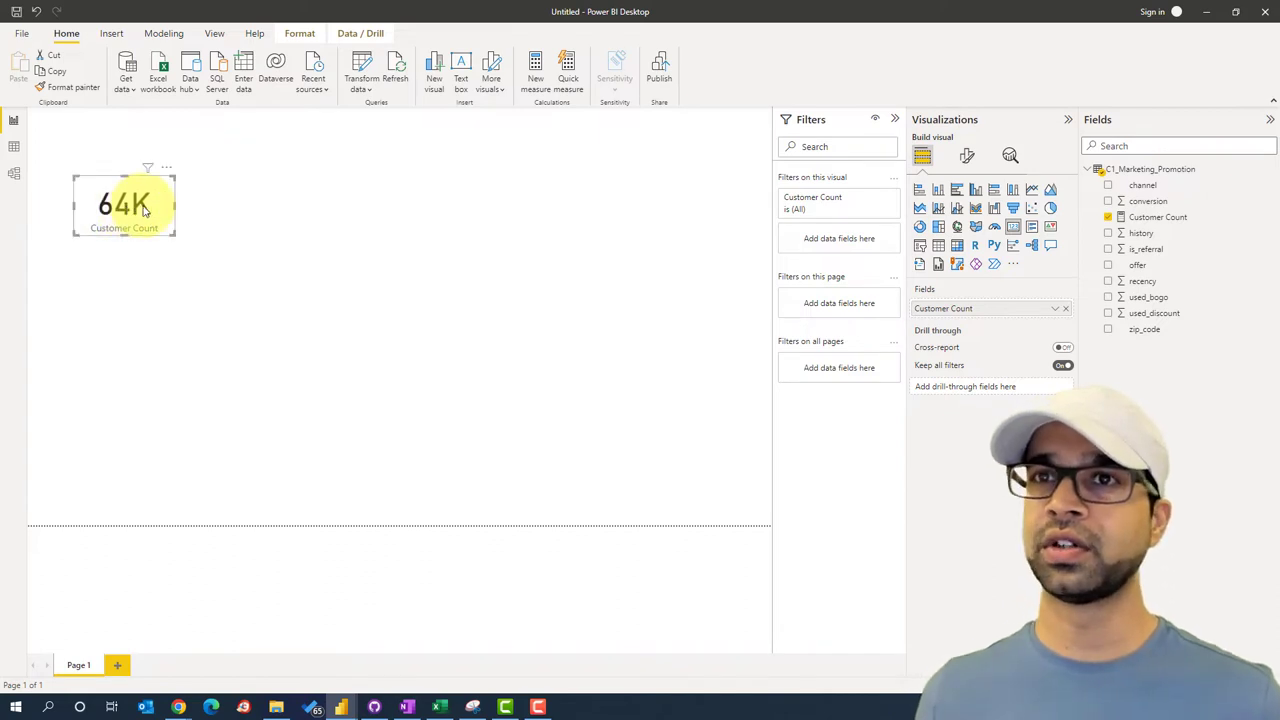
Step: Check the reference dashboard in OneNote, then duplicate the Customer Count card in Power BI into an adjoining row of six
click(407, 708)
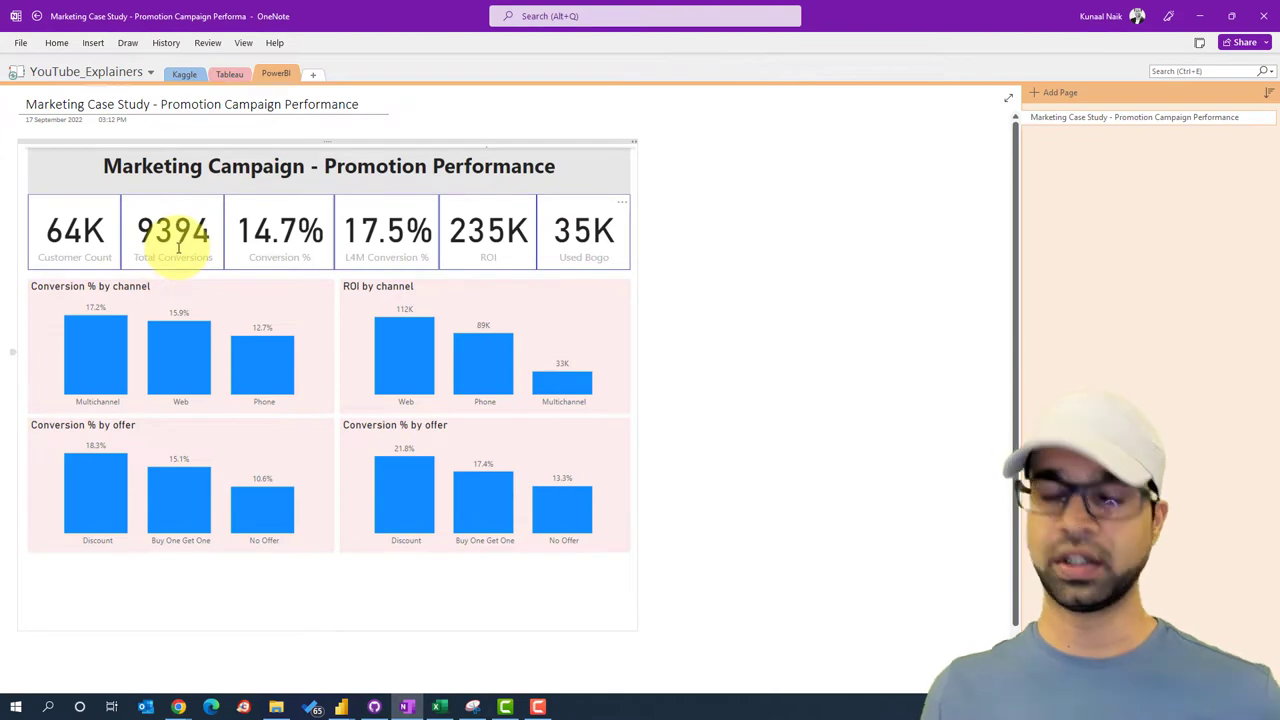
key(alt+Tab)
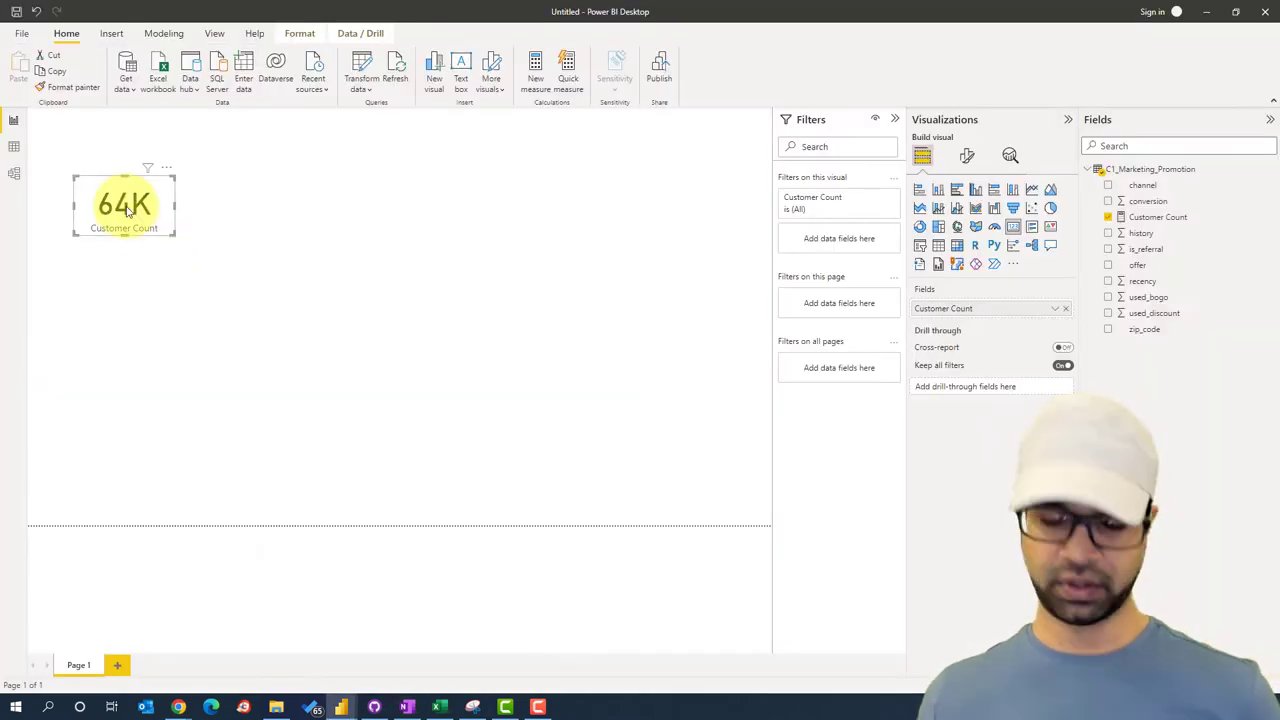
drag(128, 208, 234, 207)
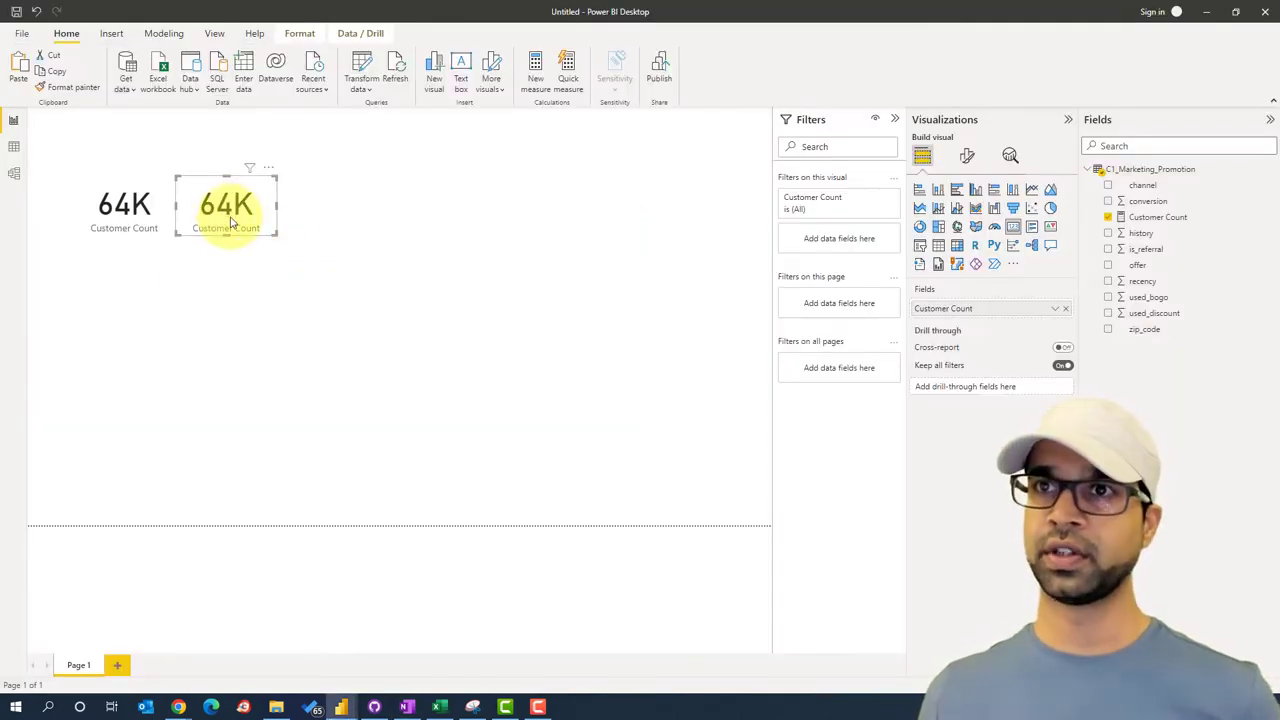
drag(230, 218, 548, 212)
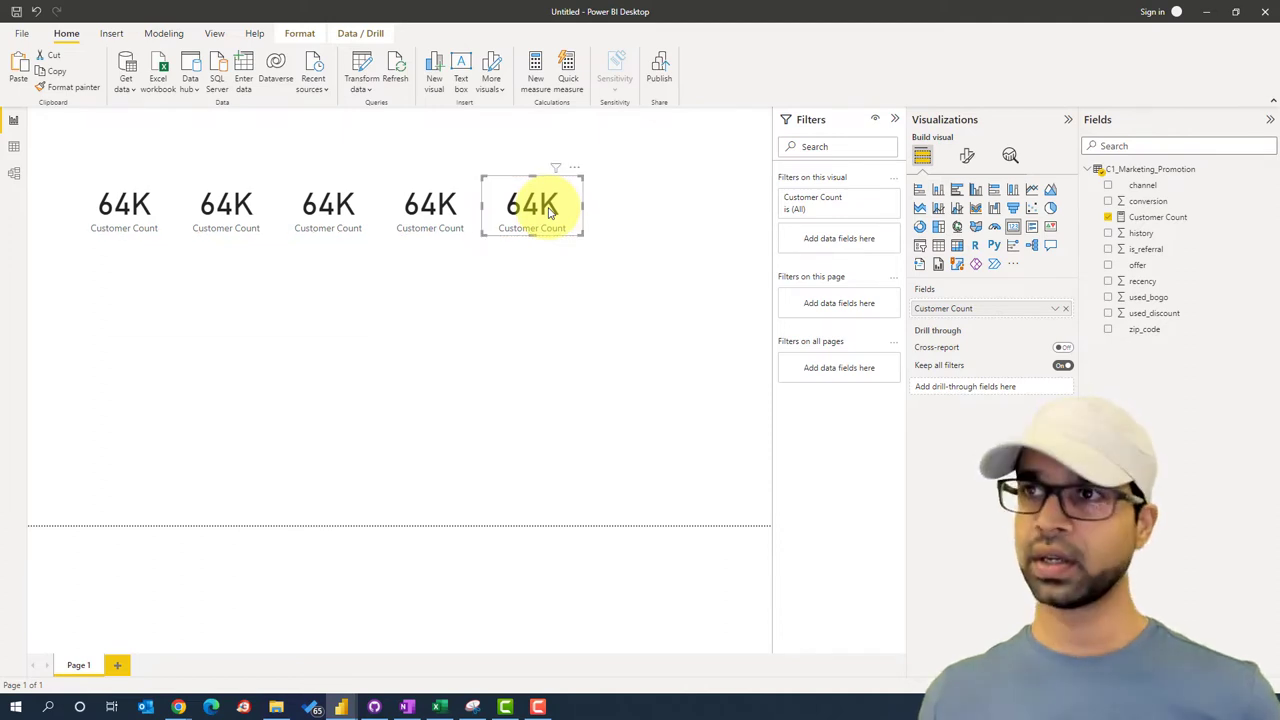
drag(330, 210, 632, 214)
click(500, 320)
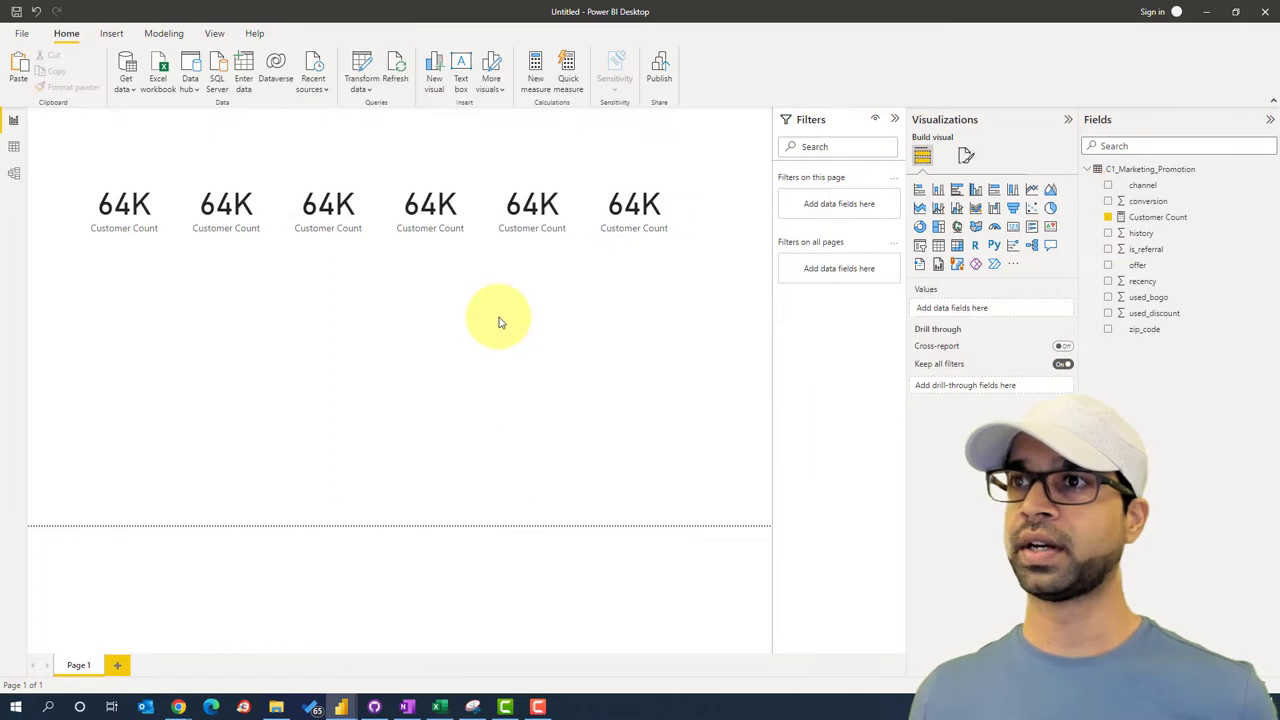
click(604, 196)
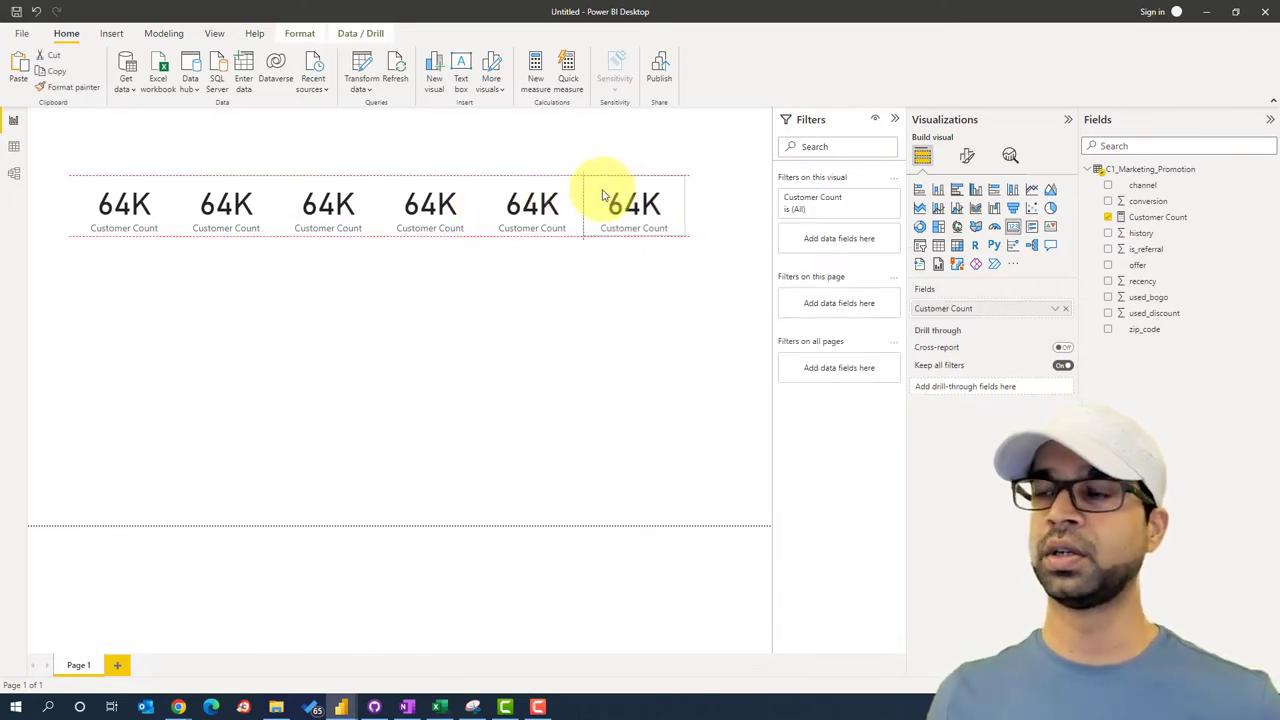
click(522, 316)
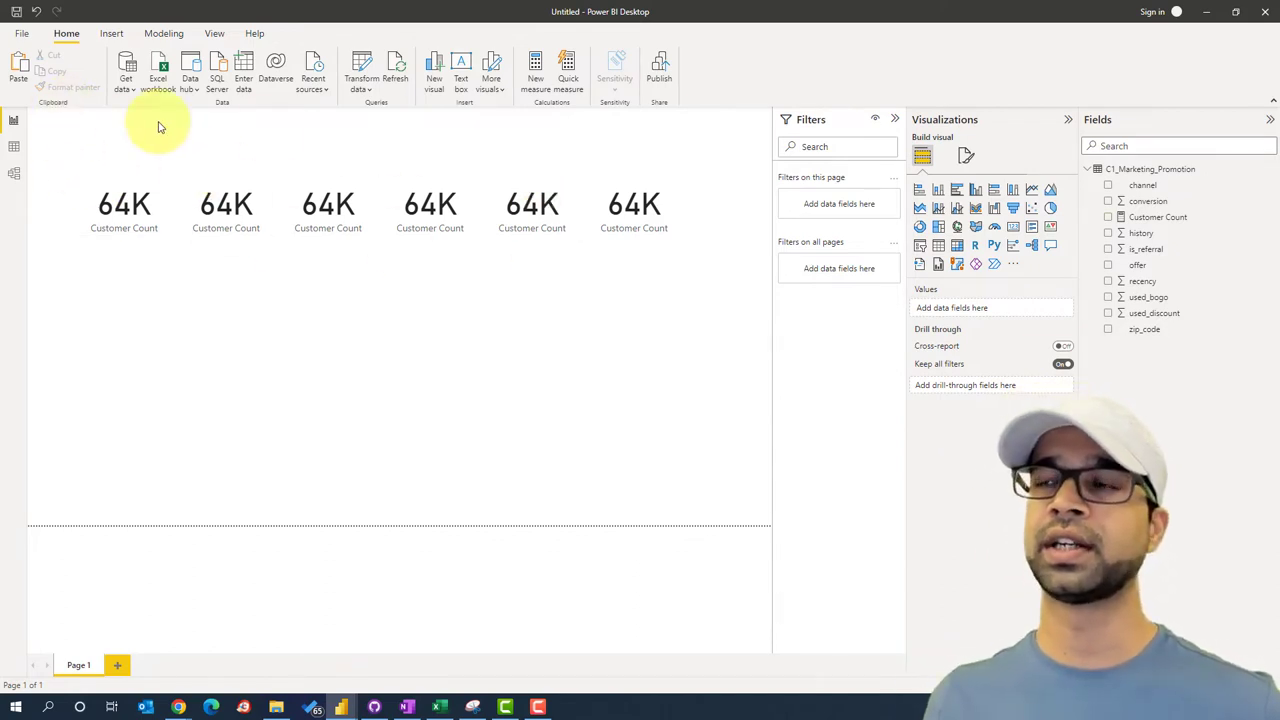
Step: Insert a text box below the cards reading "Marketing Campaign - Promotion Performance", matching the reference dashboard's title
click(109, 36)
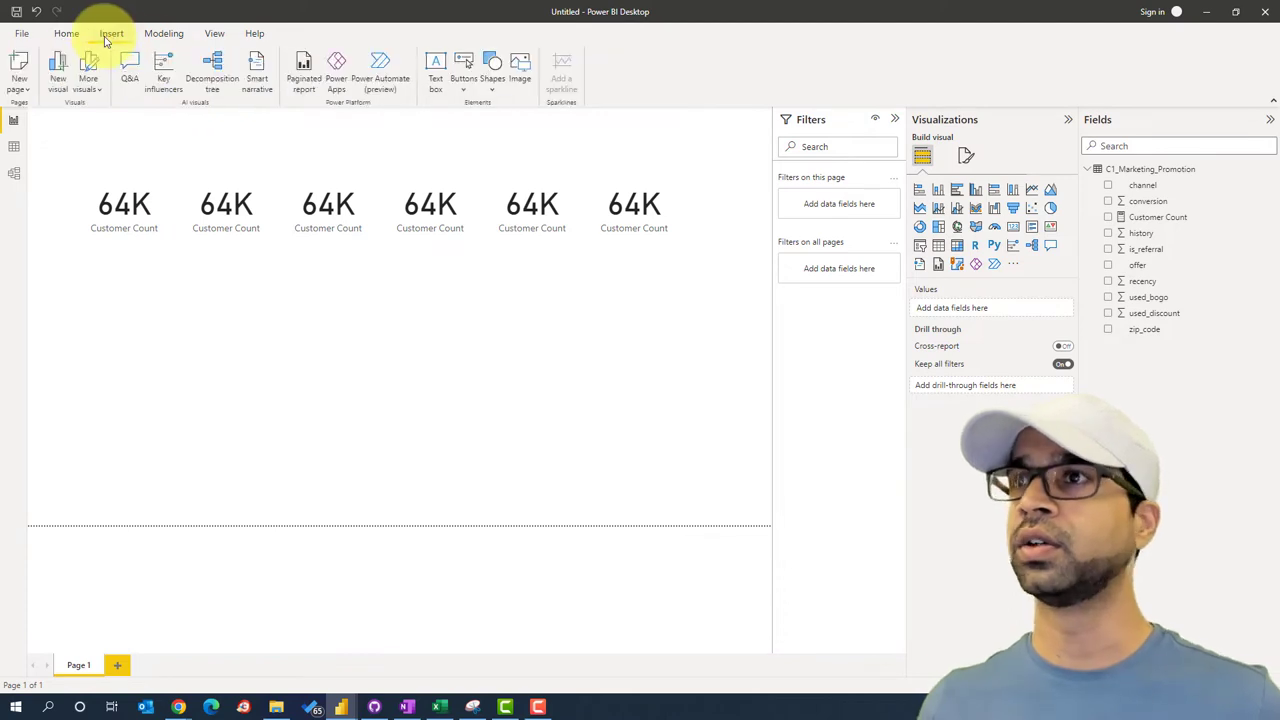
click(440, 80)
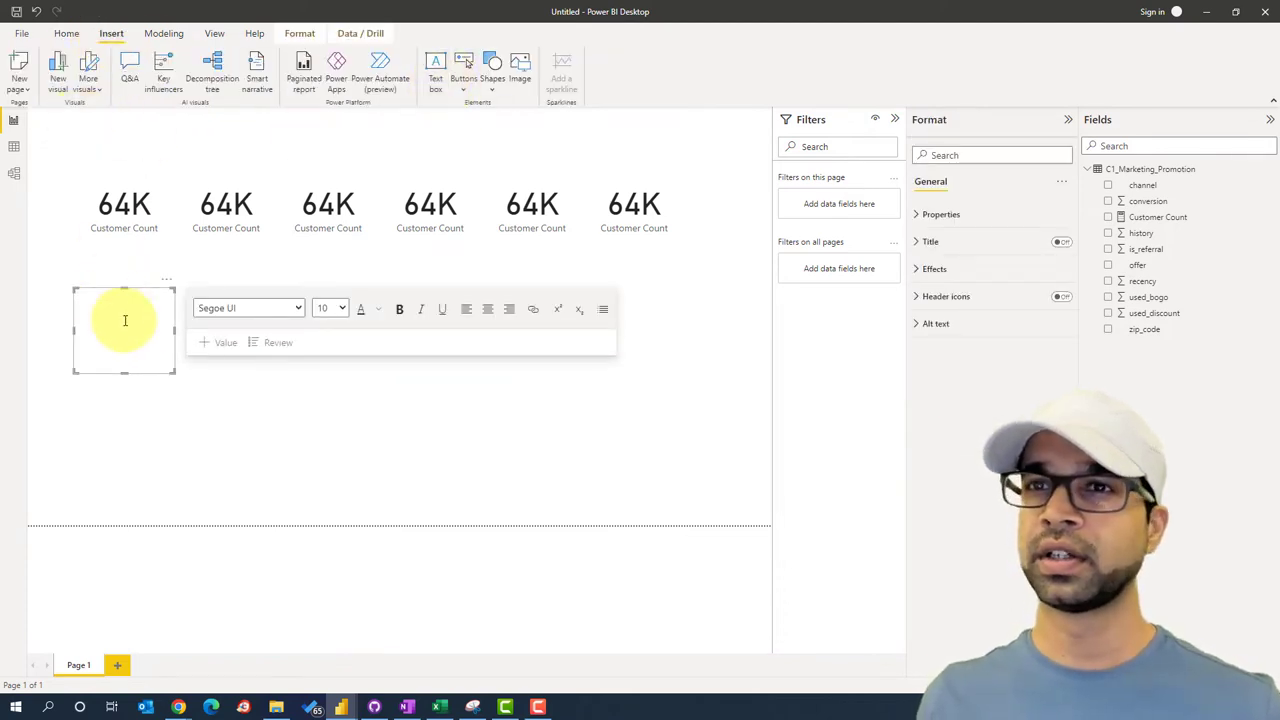
key(alt+Tab)
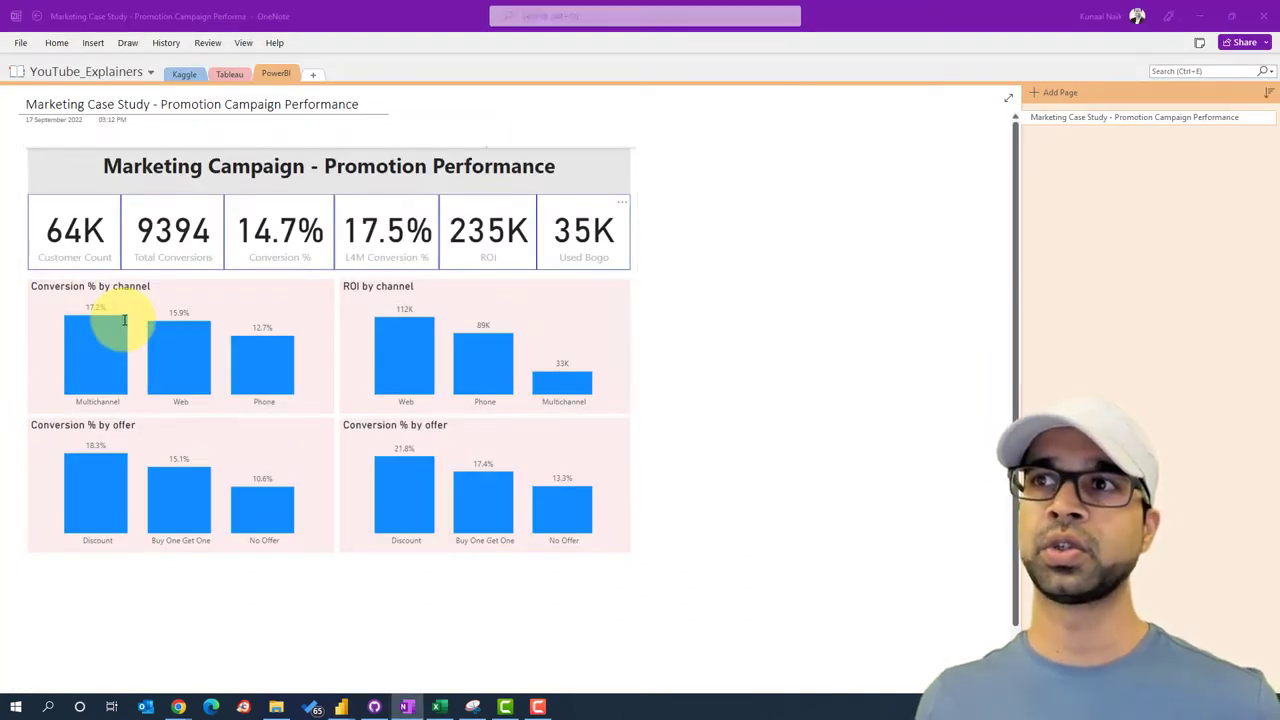
key(alt+Tab)
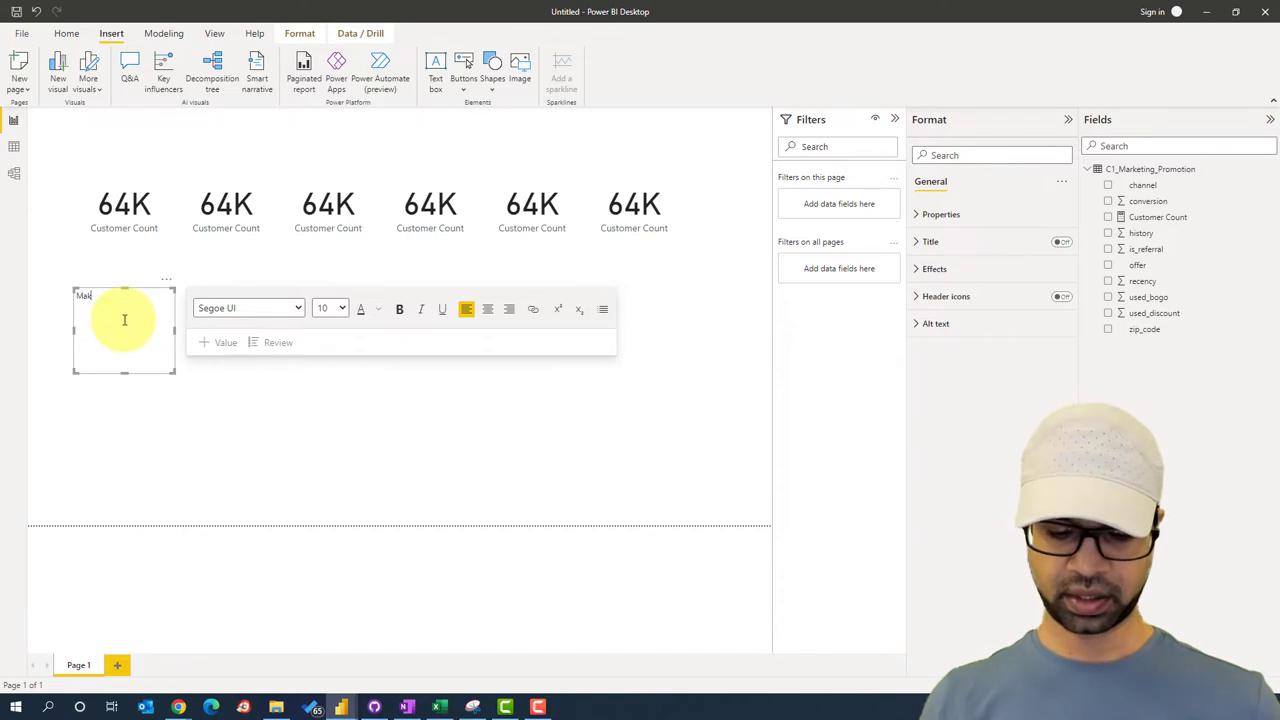
text(Campaign - Promotion Fe)
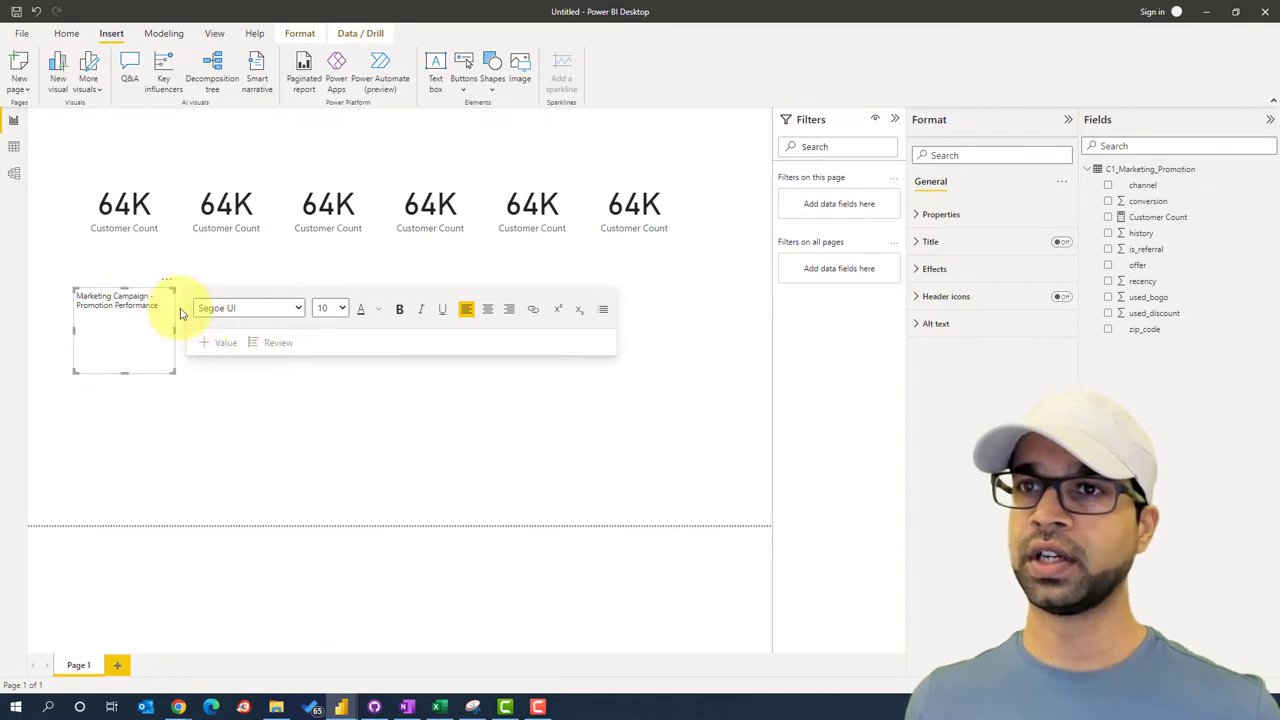
Step: Format the title text as size 24, bold and centred, and resize its box to a wide single-line strip
drag(138, 298, 97, 298)
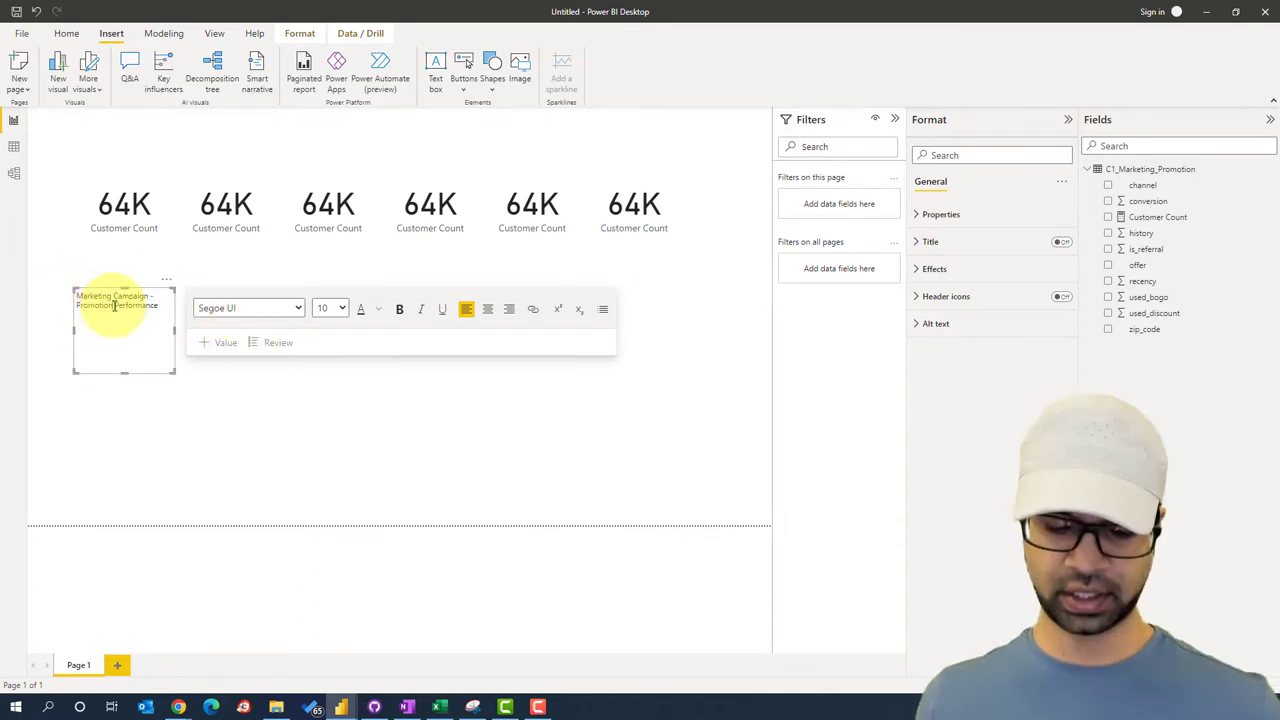
key(ctrl+a)
click(341, 308)
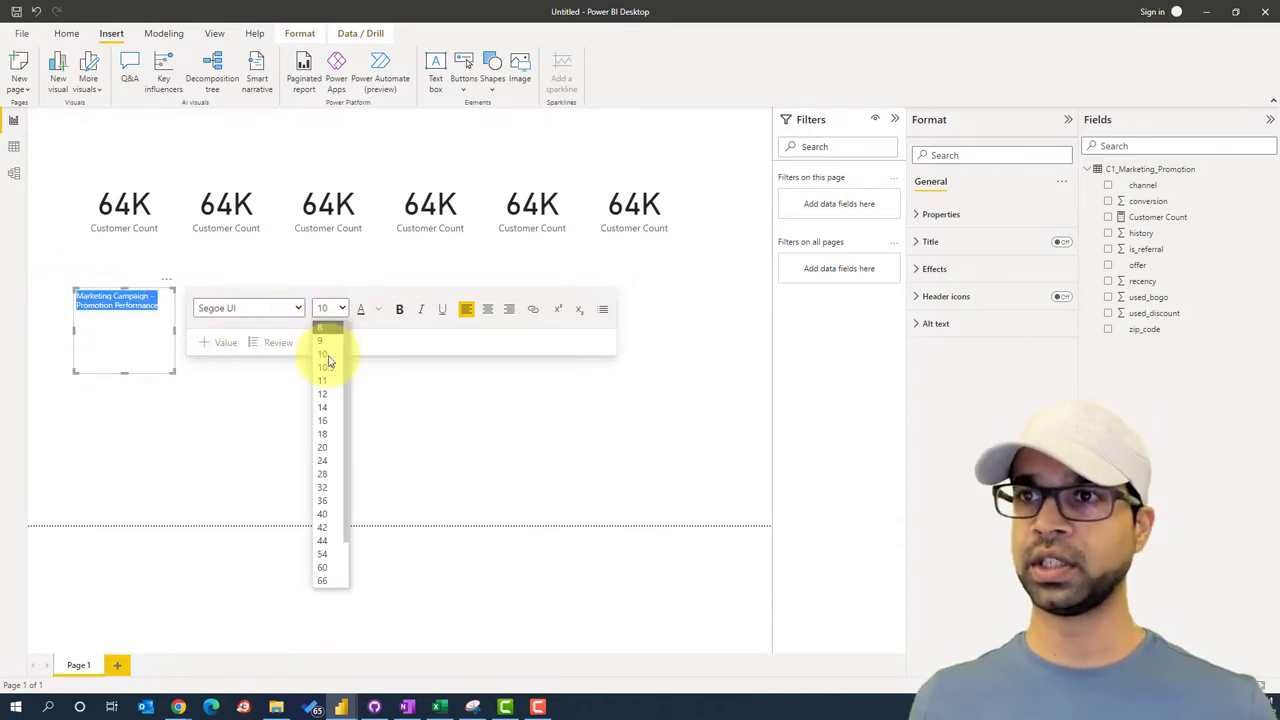
click(322, 461)
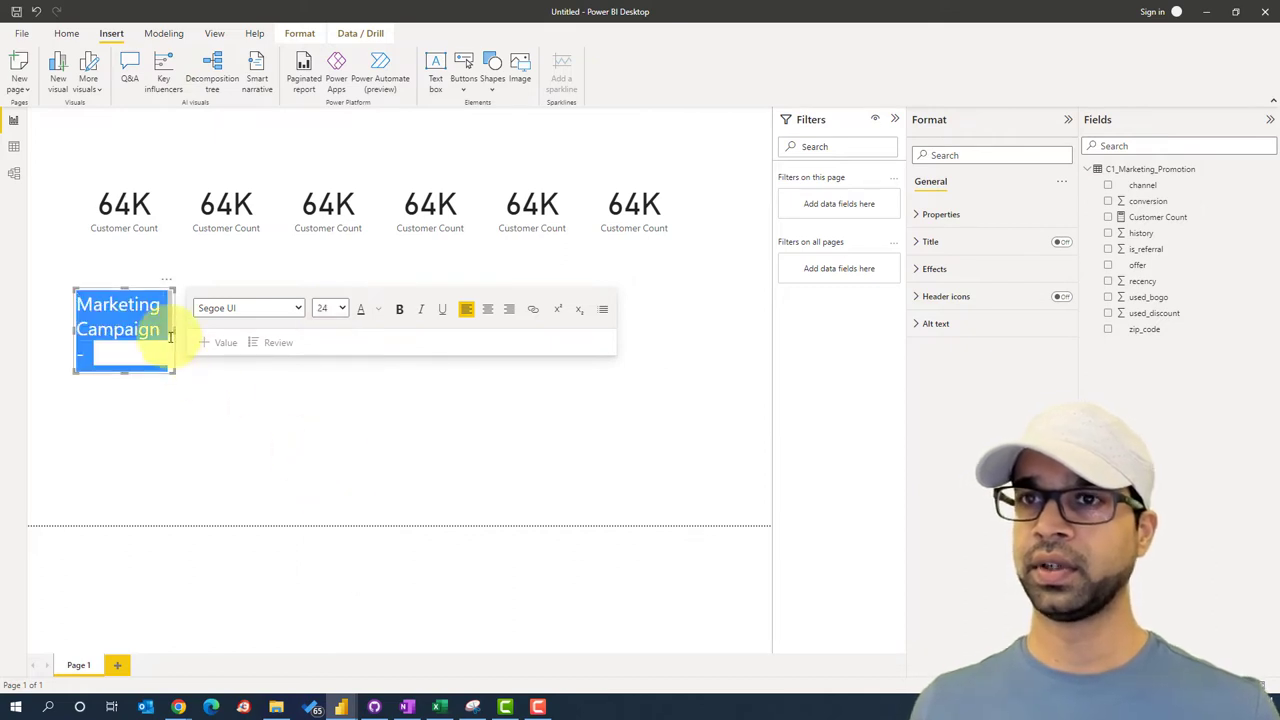
drag(174, 337, 640, 331)
click(374, 222)
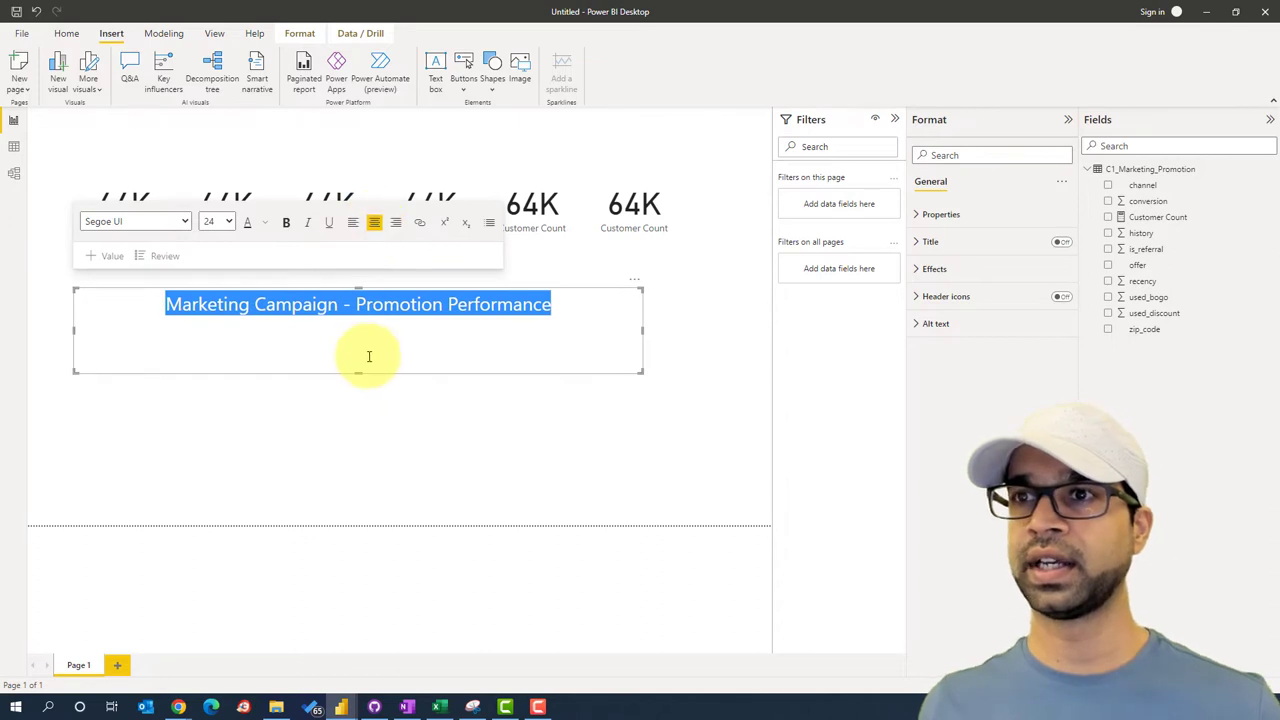
drag(356, 373, 357, 322)
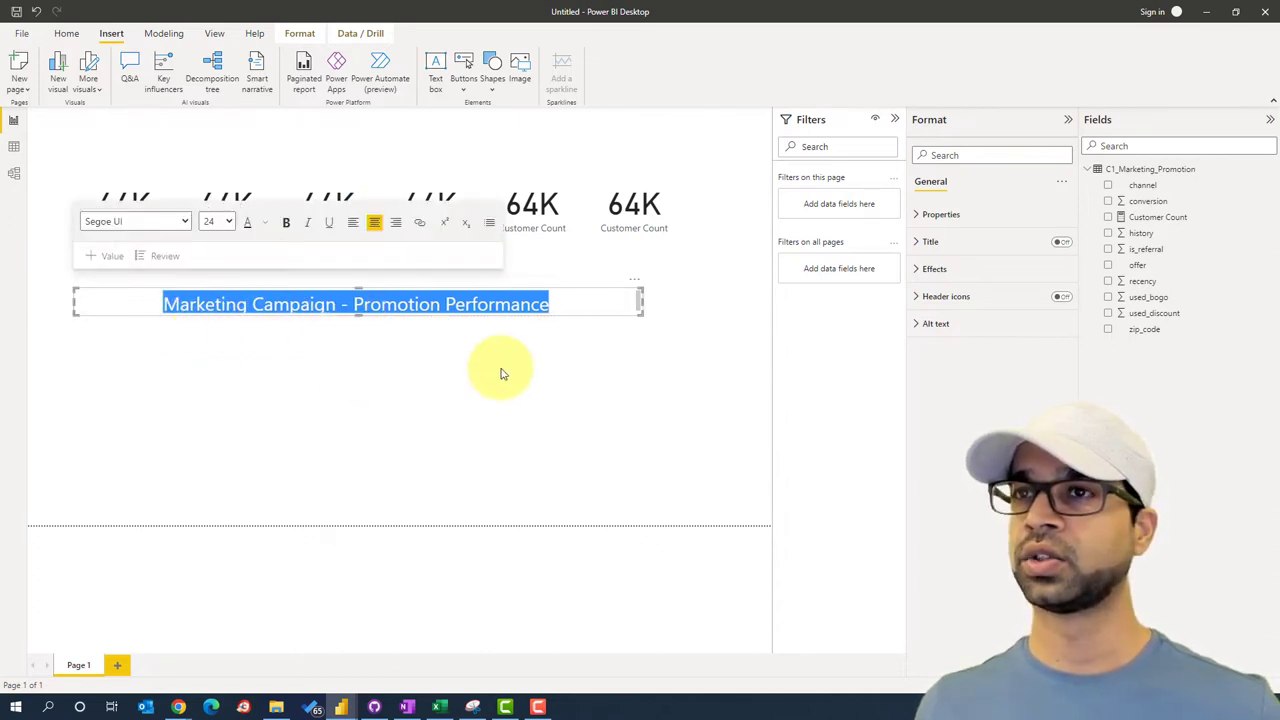
click(286, 222)
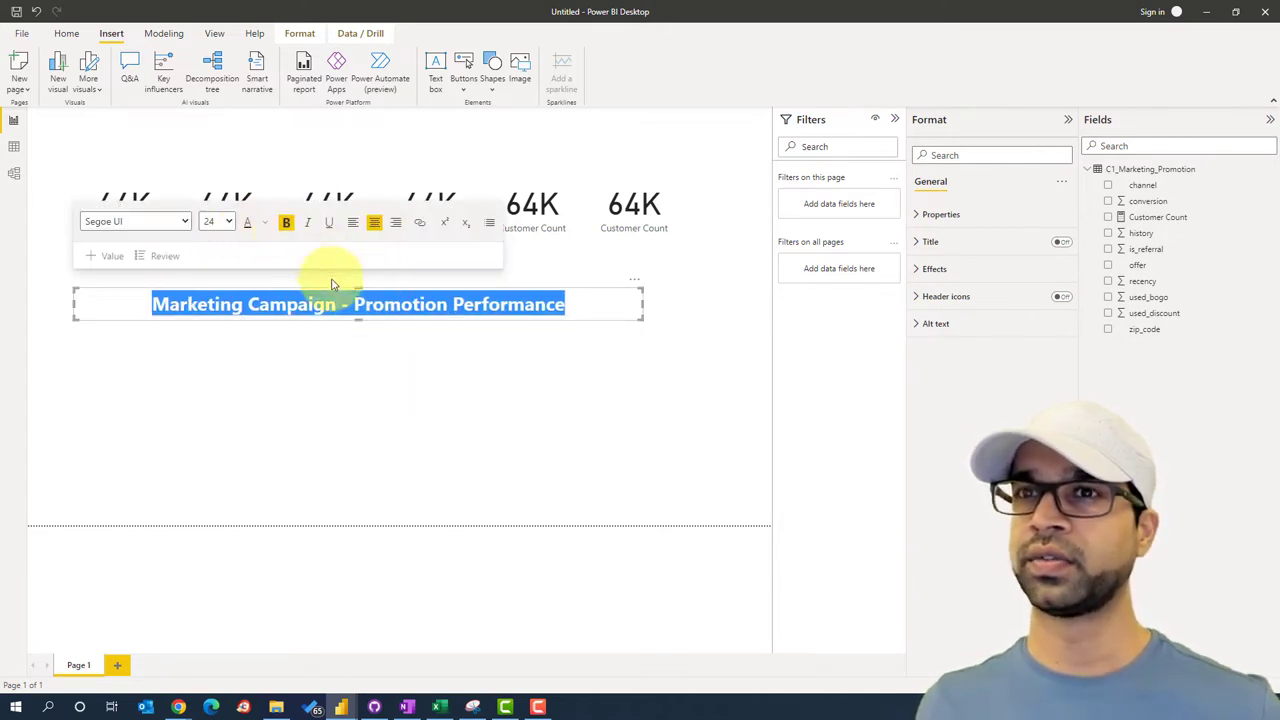
click(111, 306)
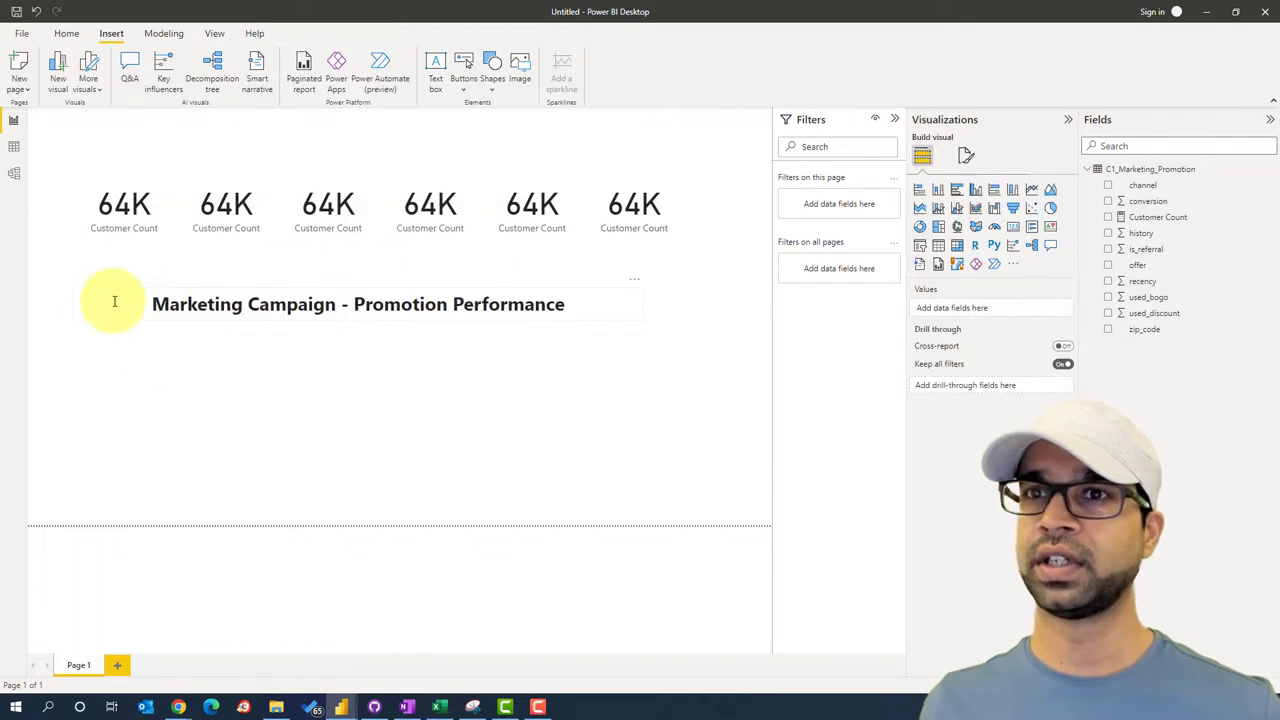
Step: Move the title box to the top of the page above the cards and widen it to span the full card row
click(178, 295)
drag(182, 293, 181, 119)
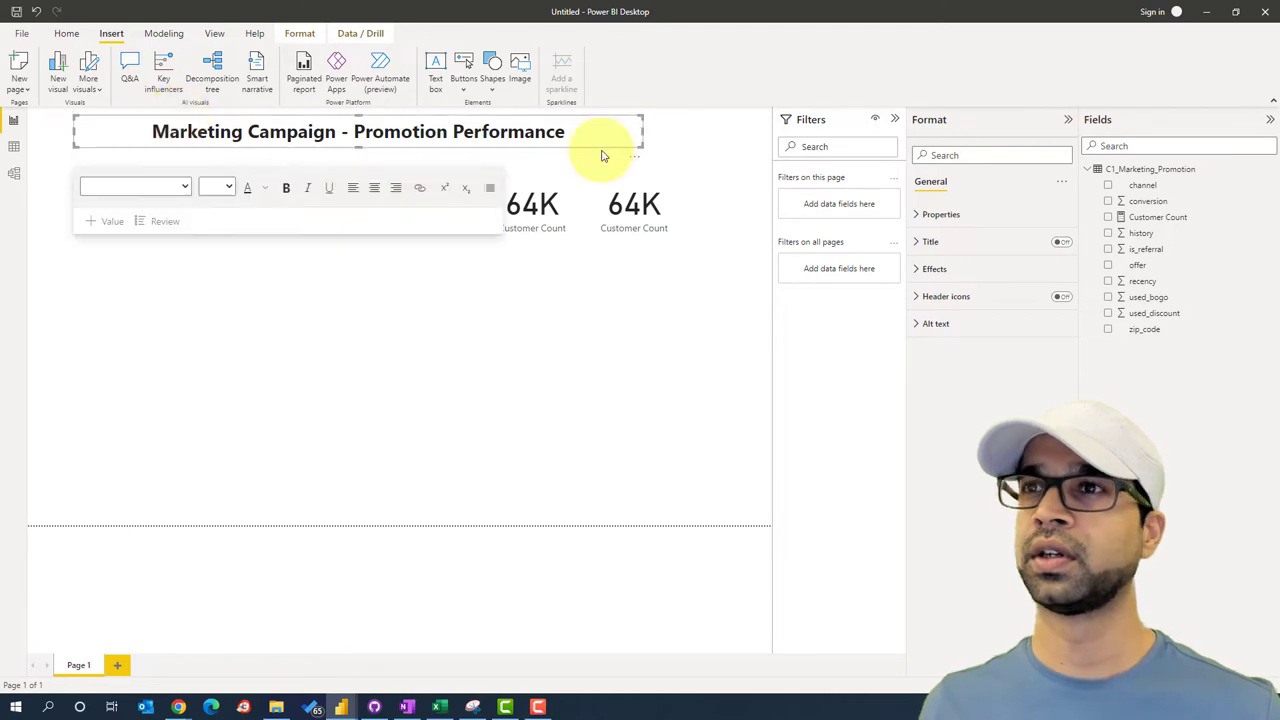
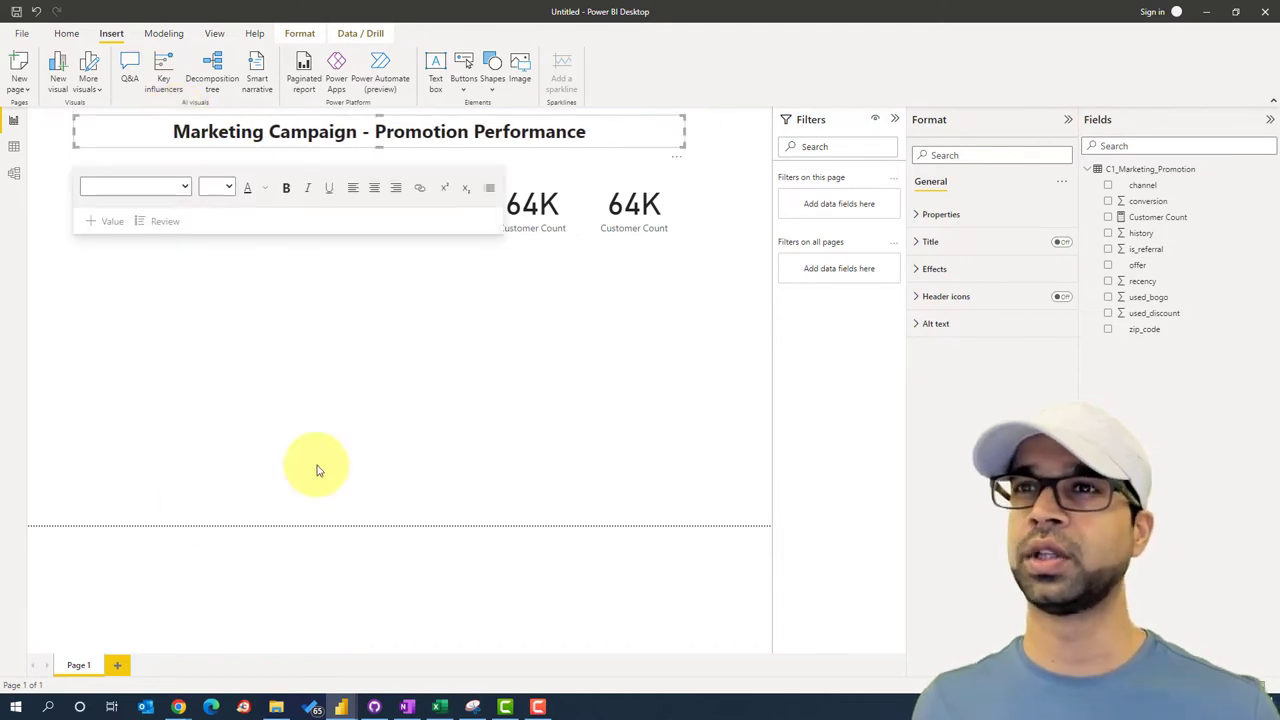
click(329, 380)
Step: Give the title text box a light grey background colour
click(405, 124)
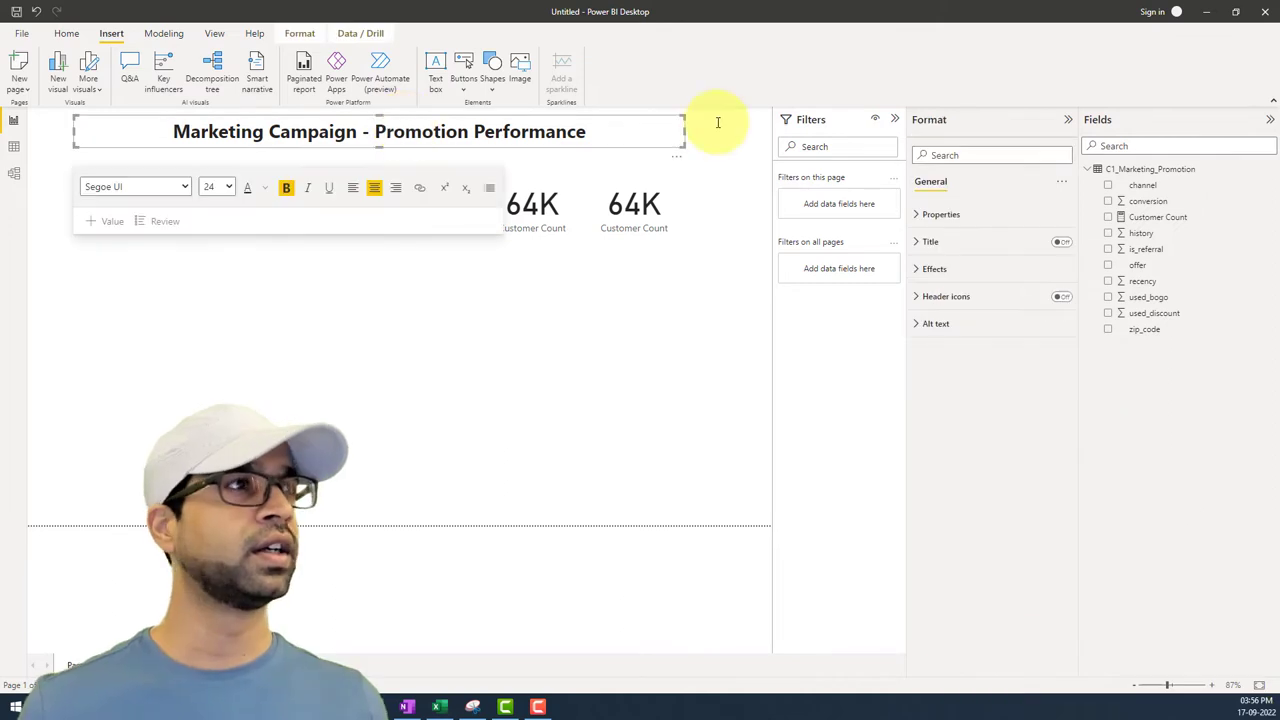
click(916, 218)
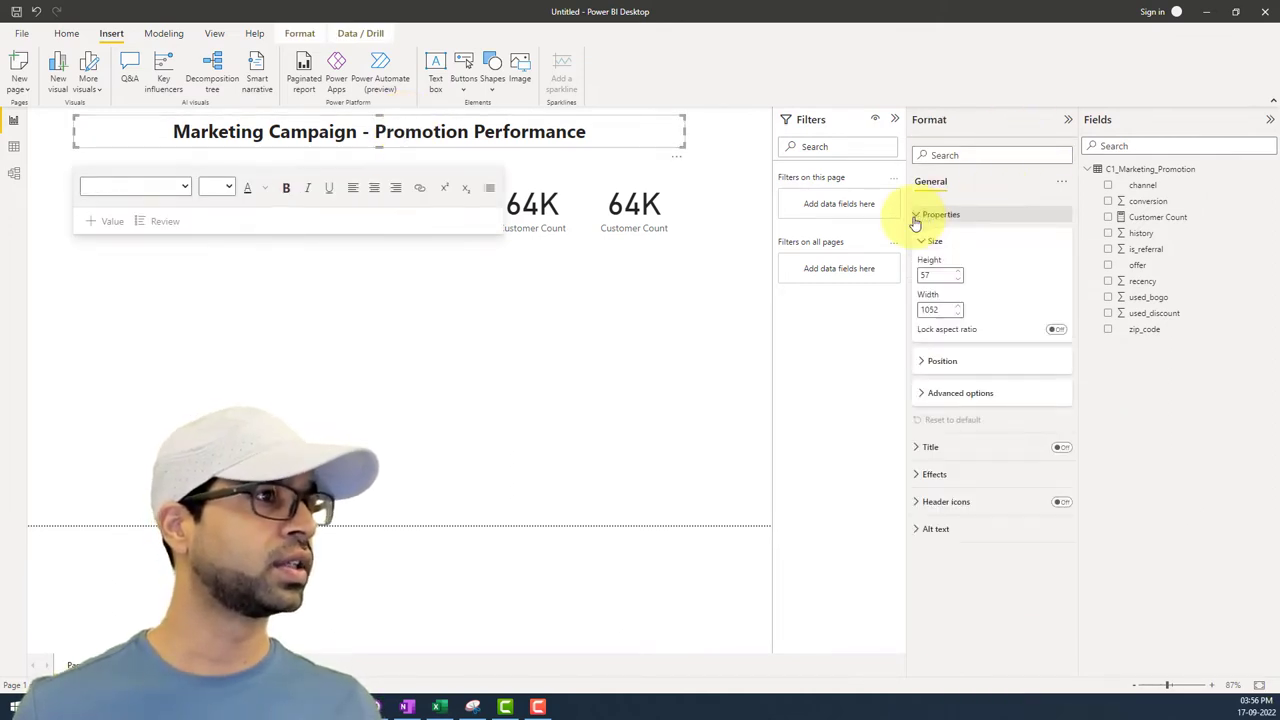
click(915, 217)
click(916, 269)
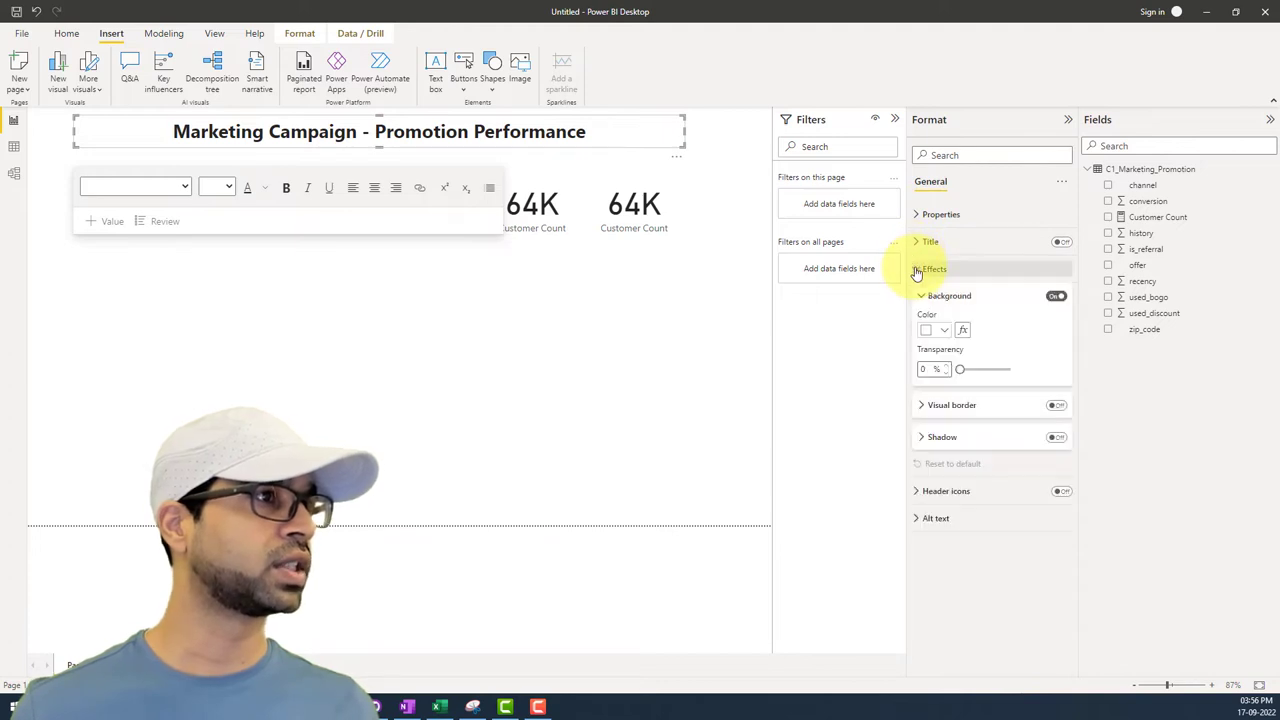
click(940, 334)
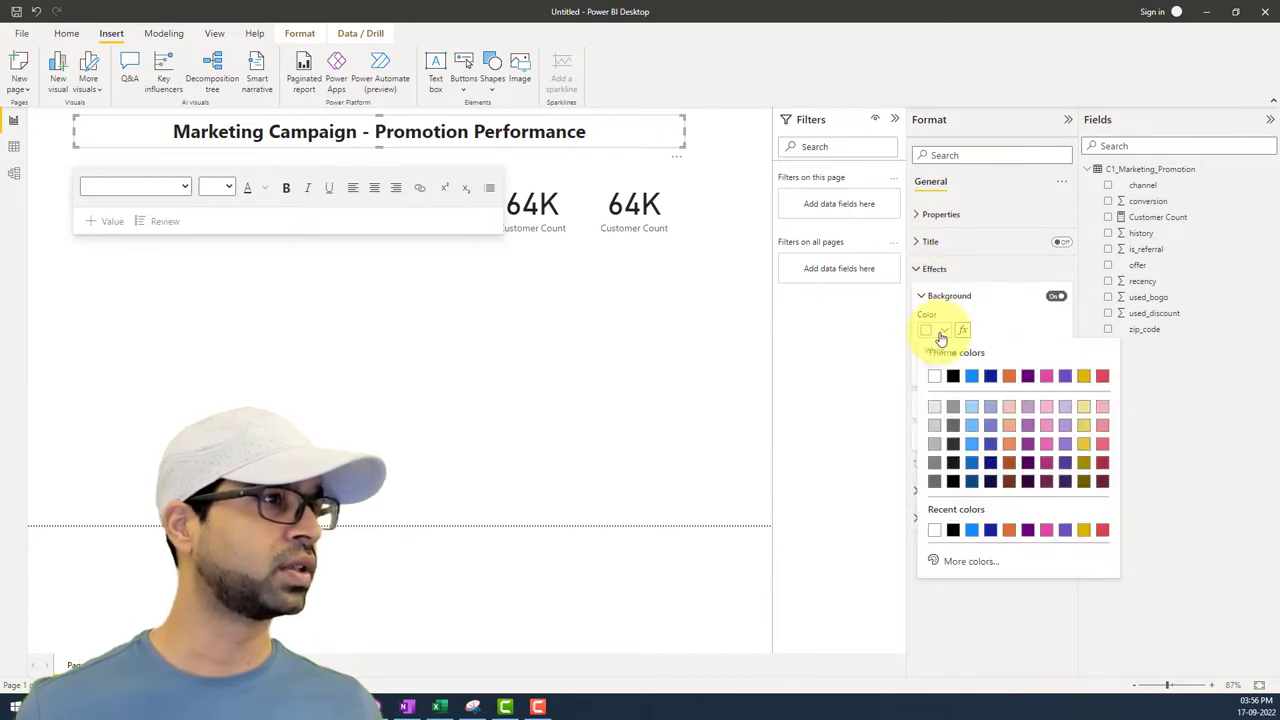
click(940, 407)
click(560, 363)
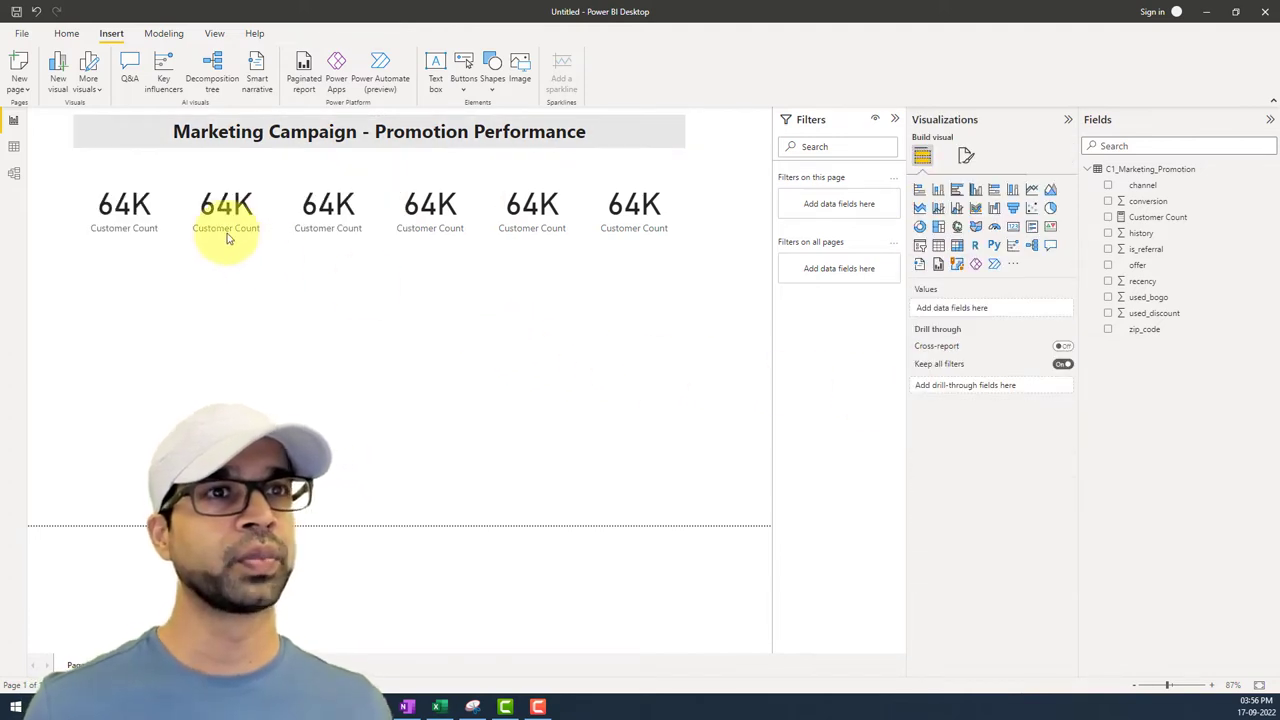
Step: Move all six cards up together so that they sit directly beneath the title banner
drag(67, 184, 723, 266)
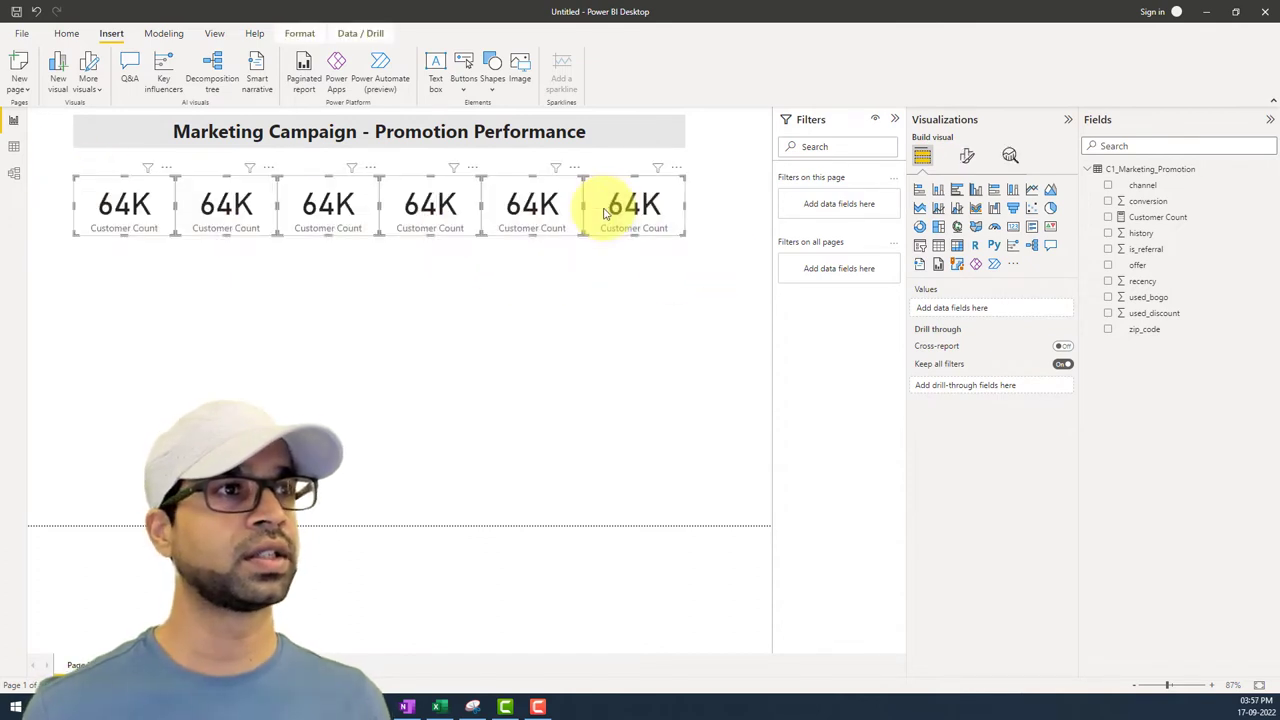
drag(610, 198, 612, 187)
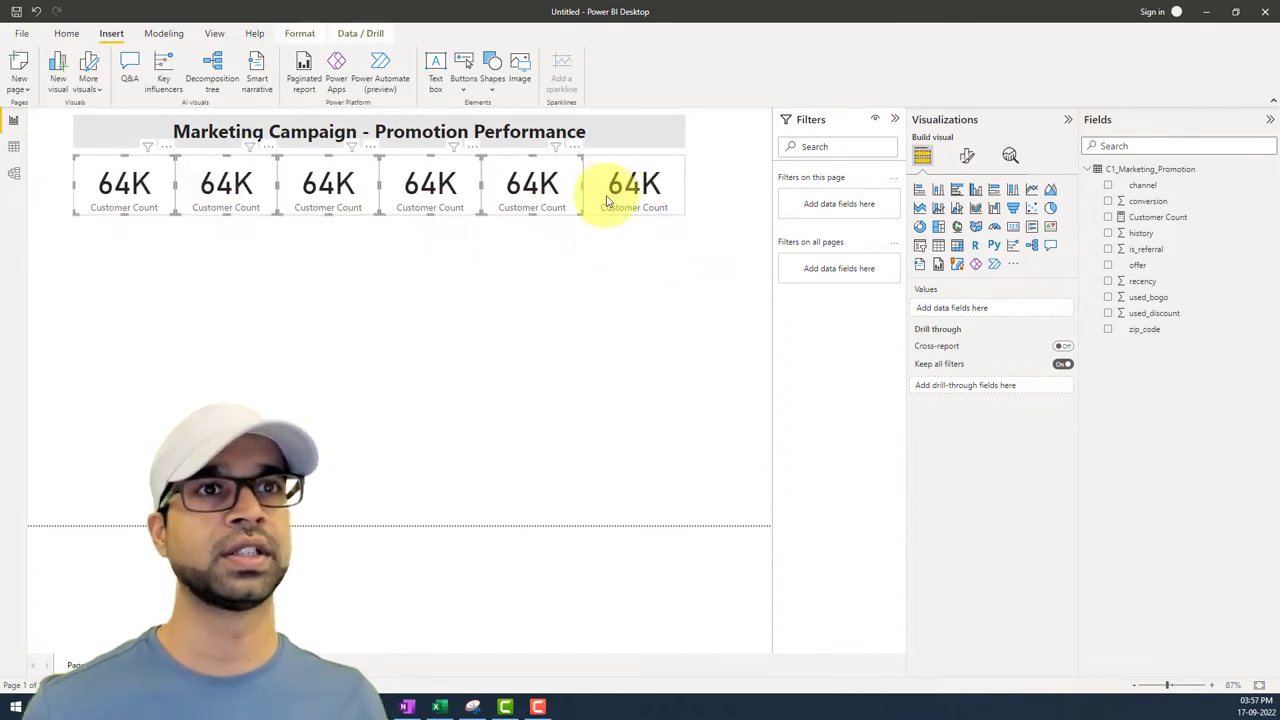
click(562, 292)
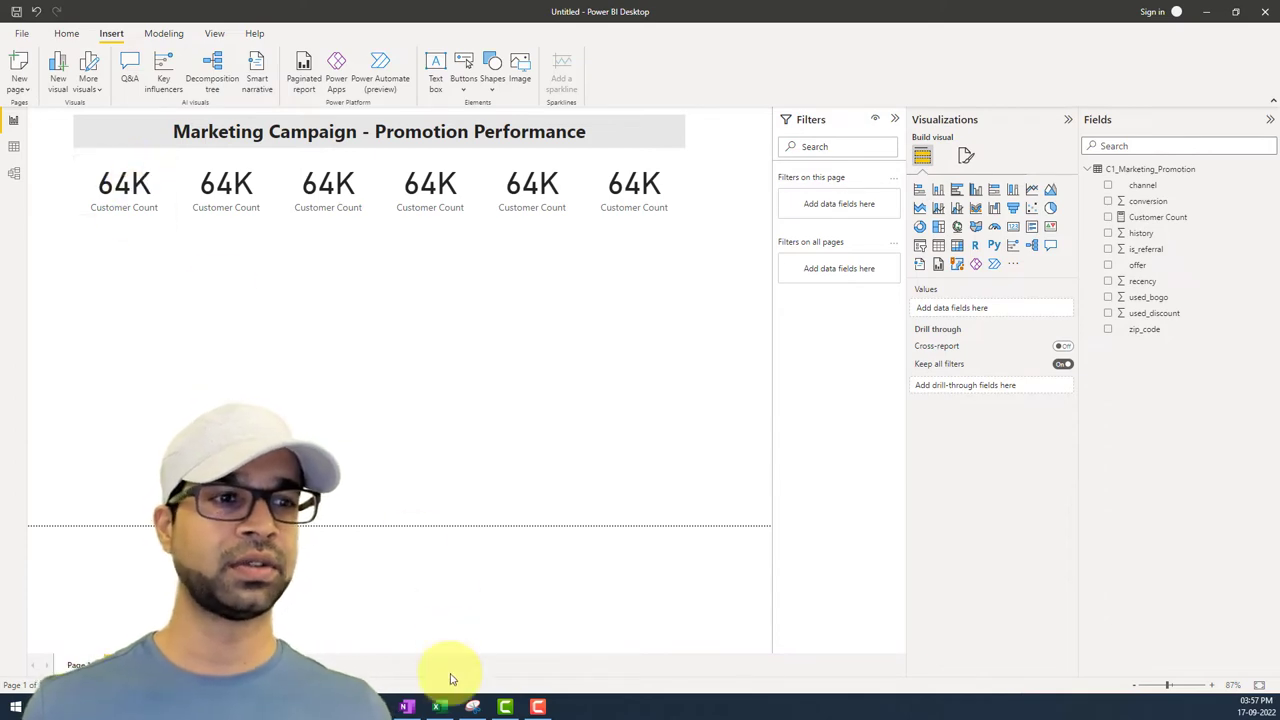
Step: Switch to C1_Marketing_Promotion_Explainer.xlsx in Excel and add conversion as a value in the empty PivotTable under Customer Count
click(437, 707)
click(172, 358)
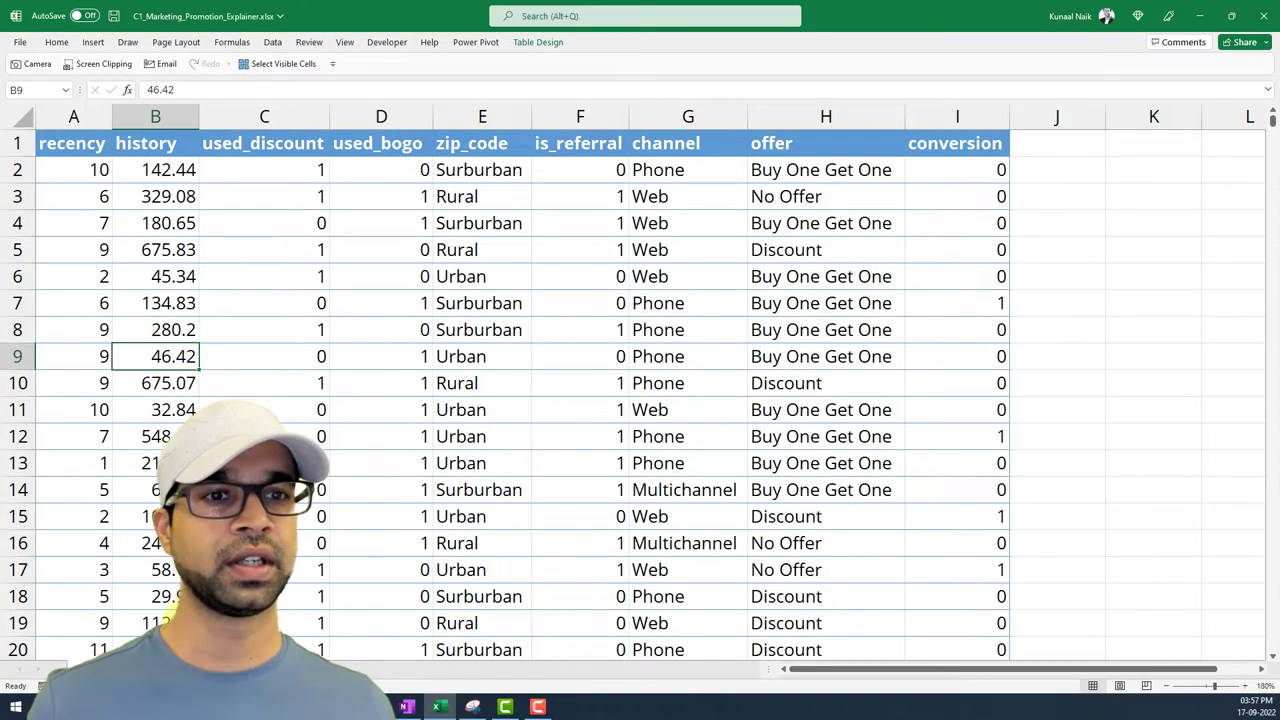
key(ctrl+Page_Down)
click(122, 332)
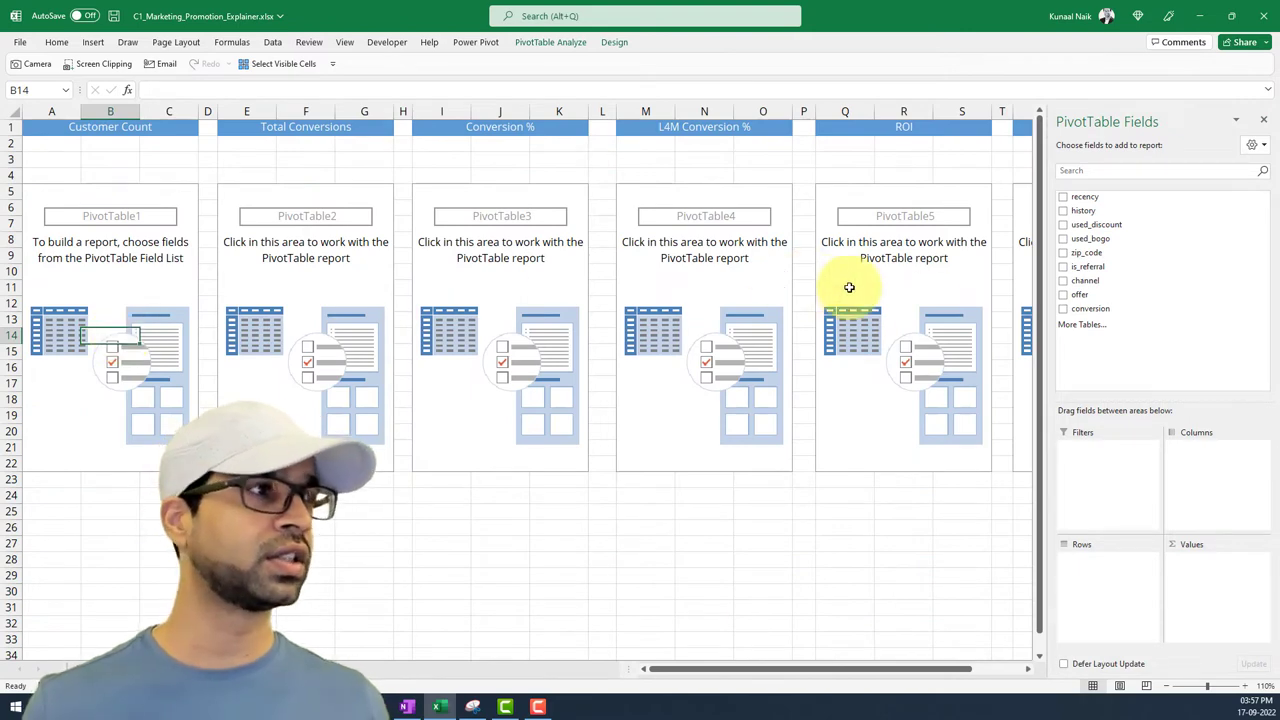
drag(1095, 310, 1200, 572)
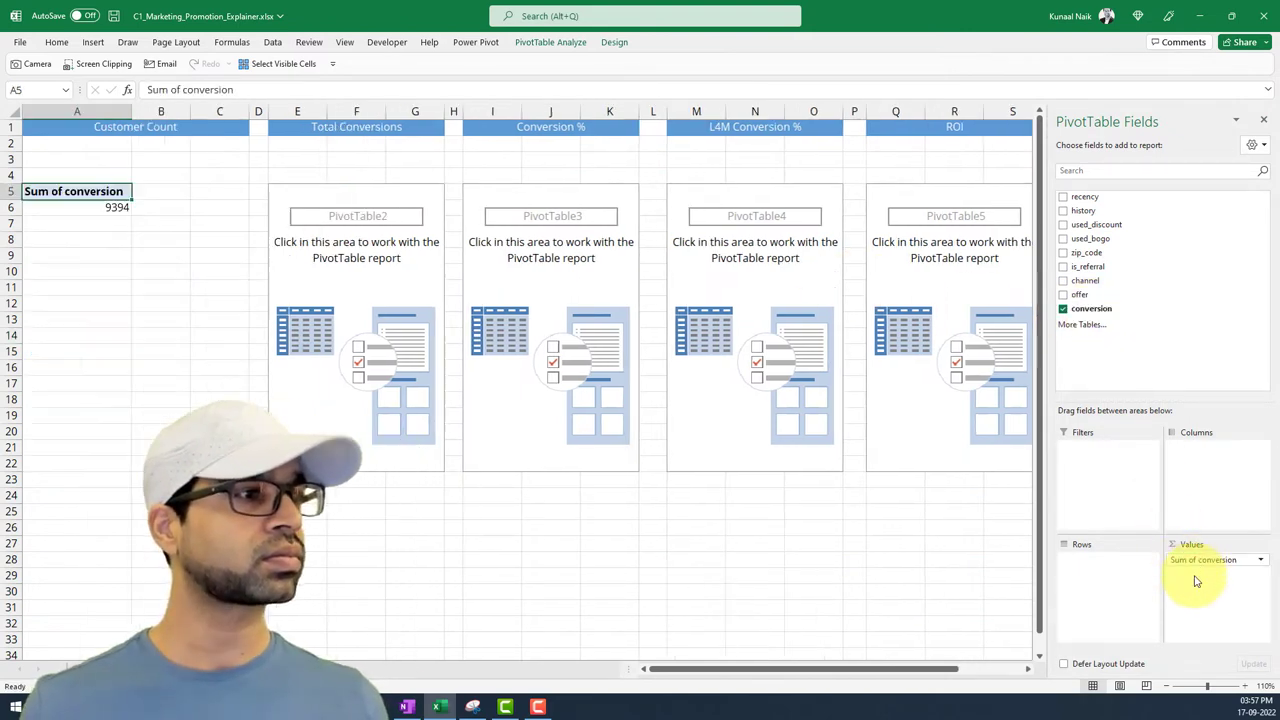
Step: Summarize the conversion value in the Customer Count PivotTable by Count
click(1262, 561)
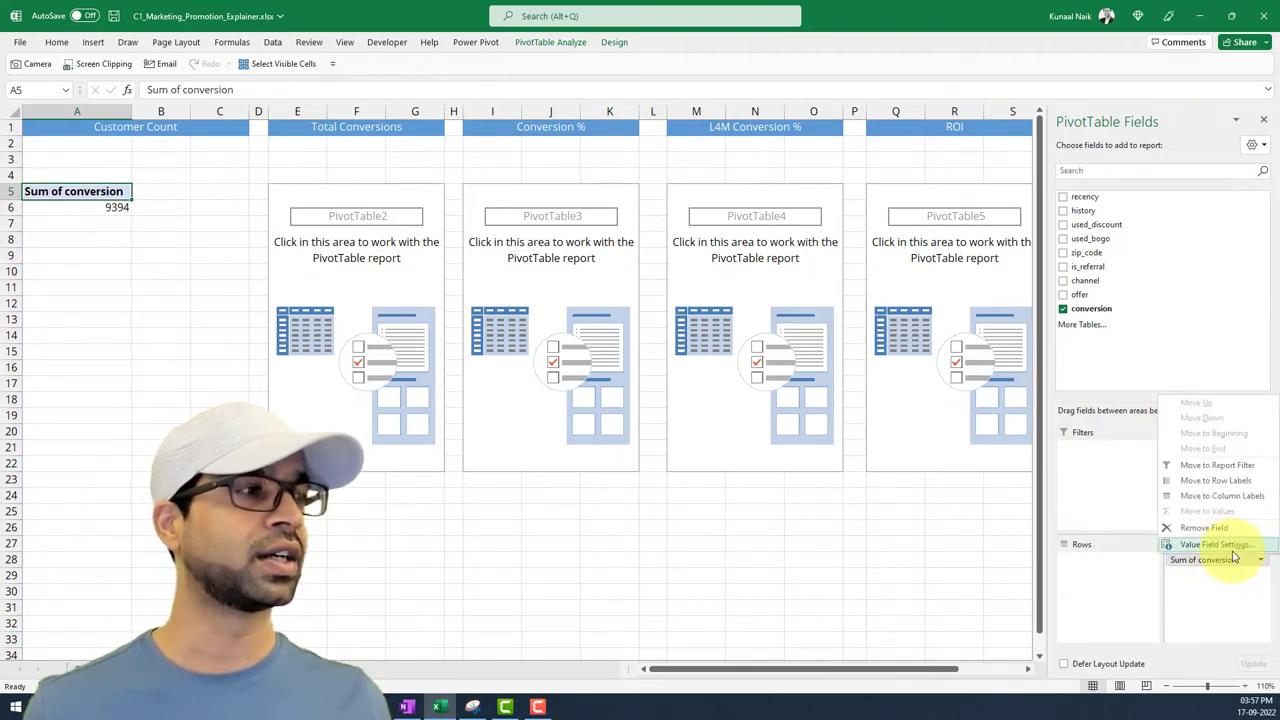
click(1240, 545)
click(95, 353)
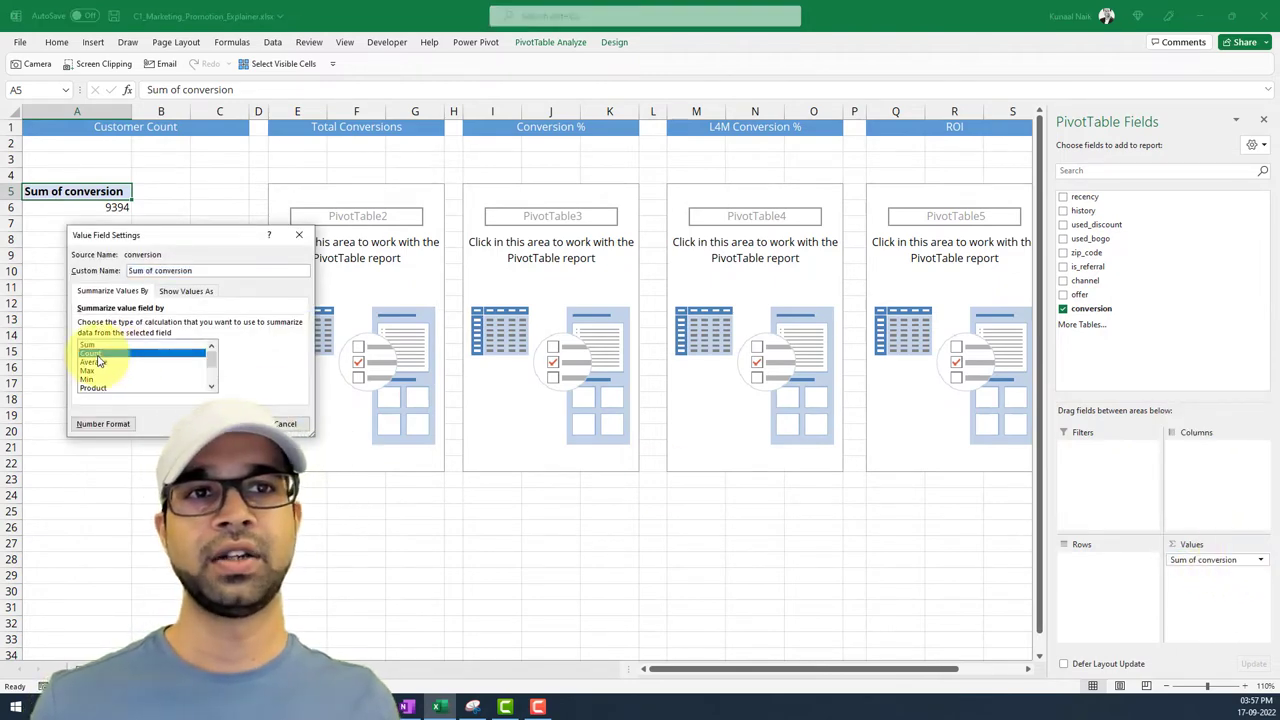
click(228, 423)
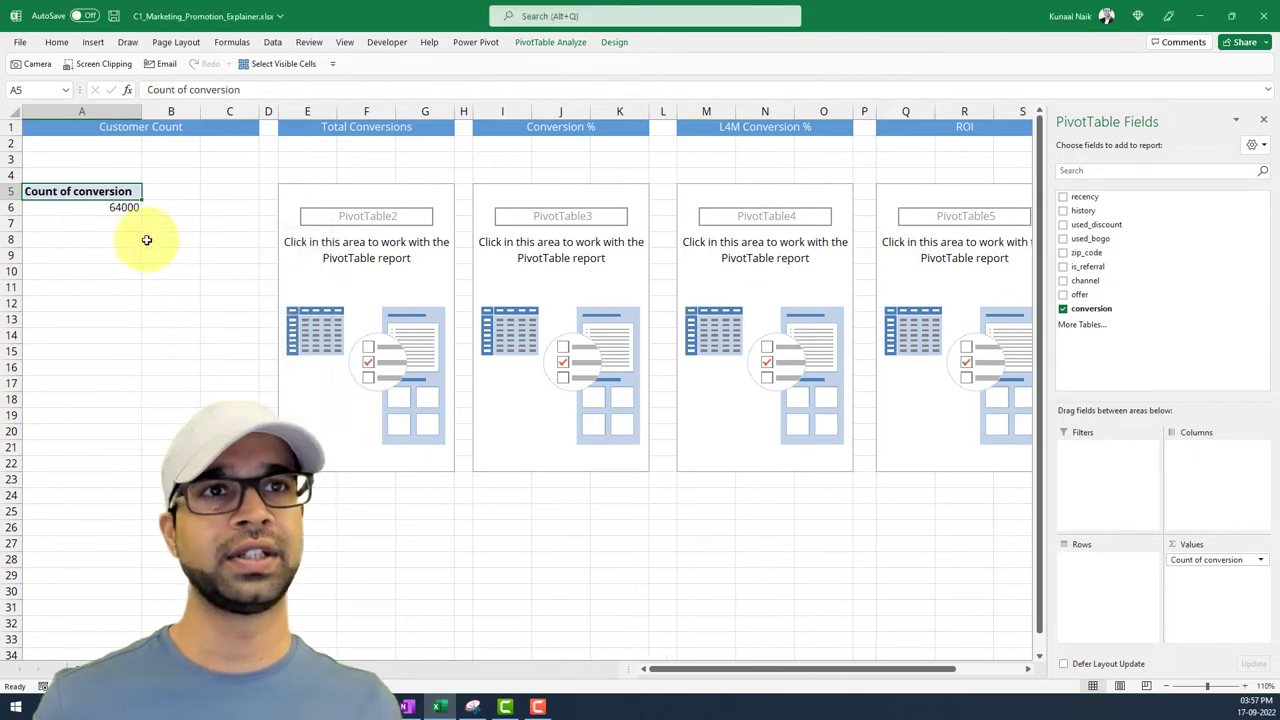
Step: Enlarge the worksheet view to 150% and examine the count value in the Customer Count PivotTable
click(1245, 686)
click(1245, 686)
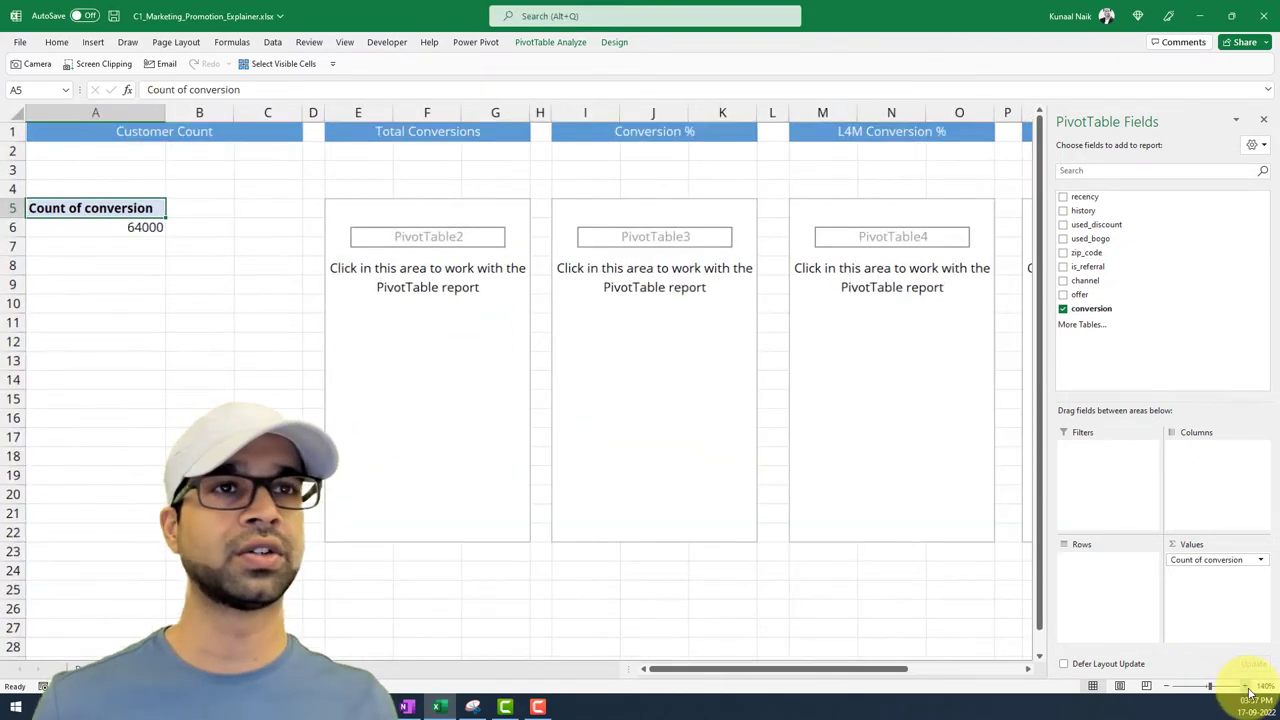
click(1245, 686)
click(1245, 686)
click(134, 245)
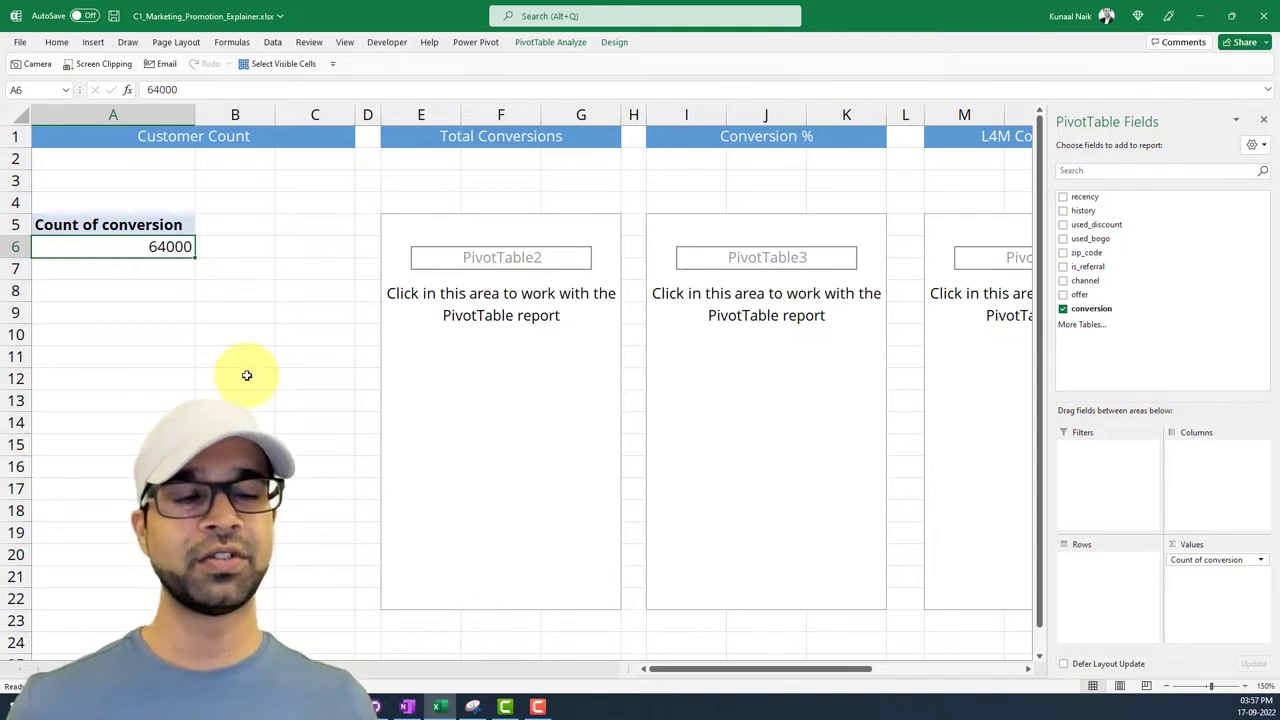
Step: Check the reference dashboard in OneNote, return to Excel and add conversion as a Sum value in the Total Conversions PivotTable
click(406, 706)
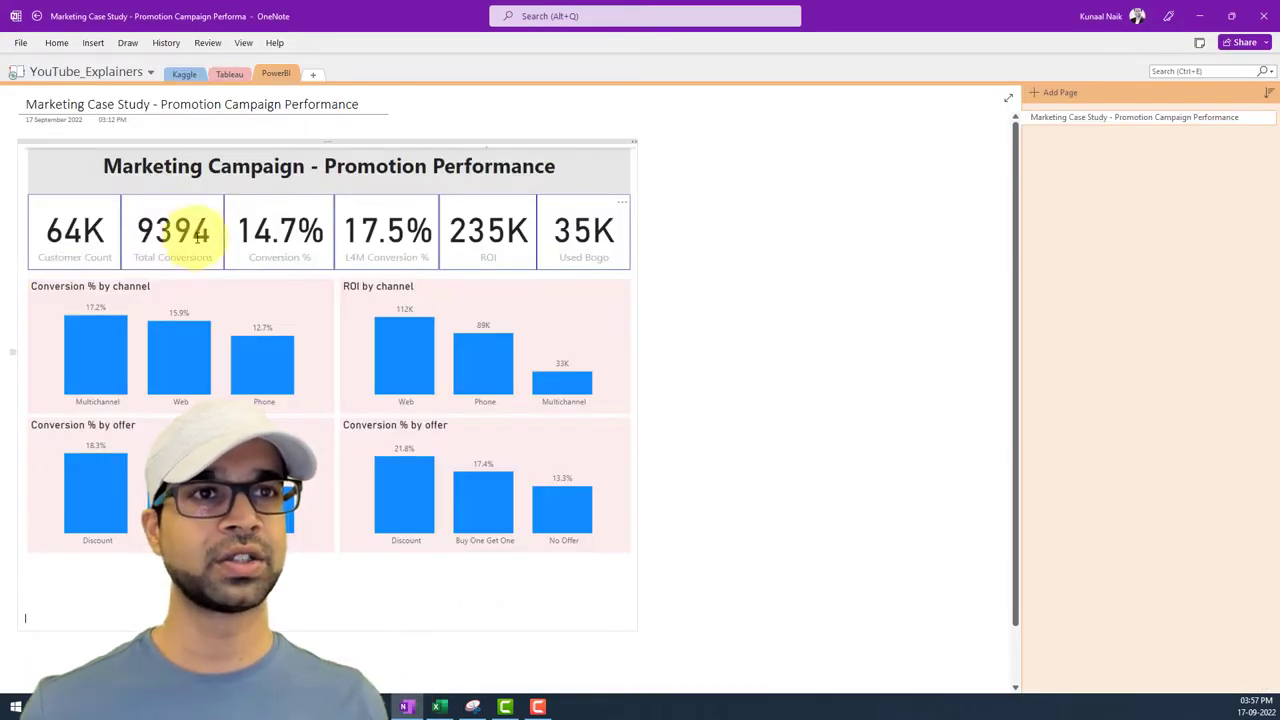
key(alt+Tab)
click(468, 310)
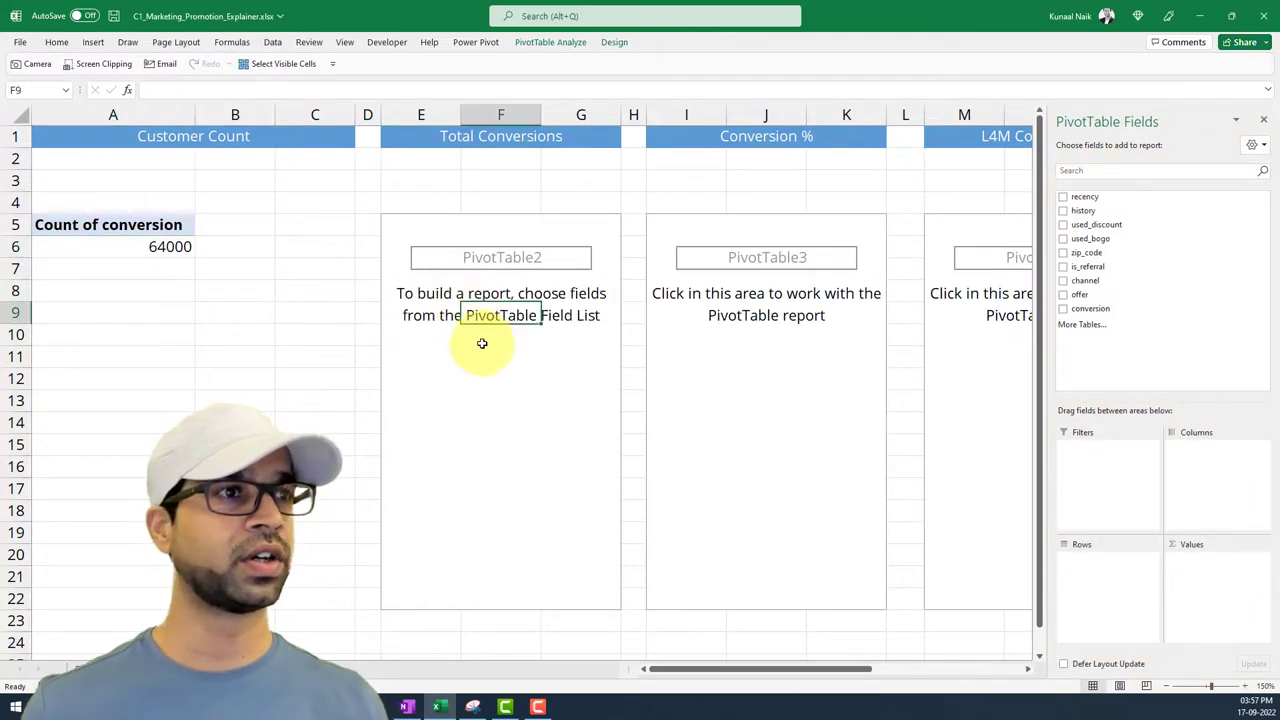
drag(1090, 309, 1234, 580)
click(1261, 562)
click(1216, 582)
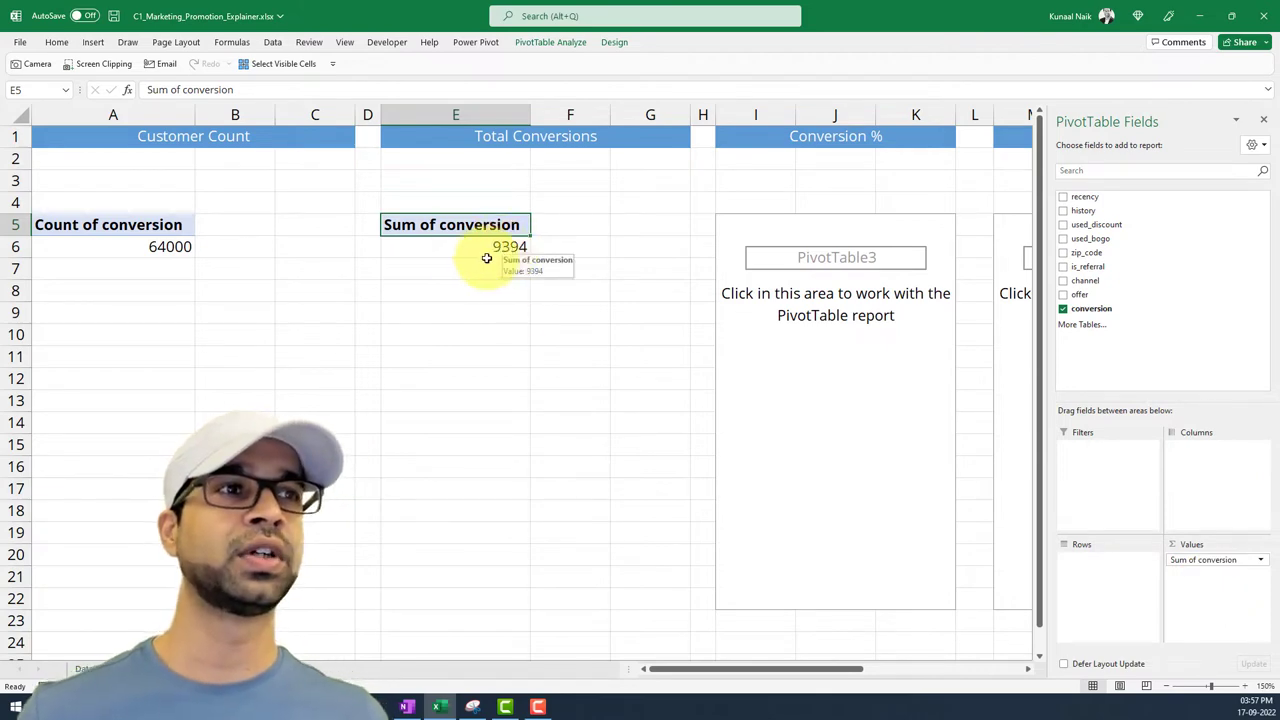
Step: Switch to Power BI and create a new measure named Total Conversion in the C1_Marketing_Promotion table
key(alt+Tab)
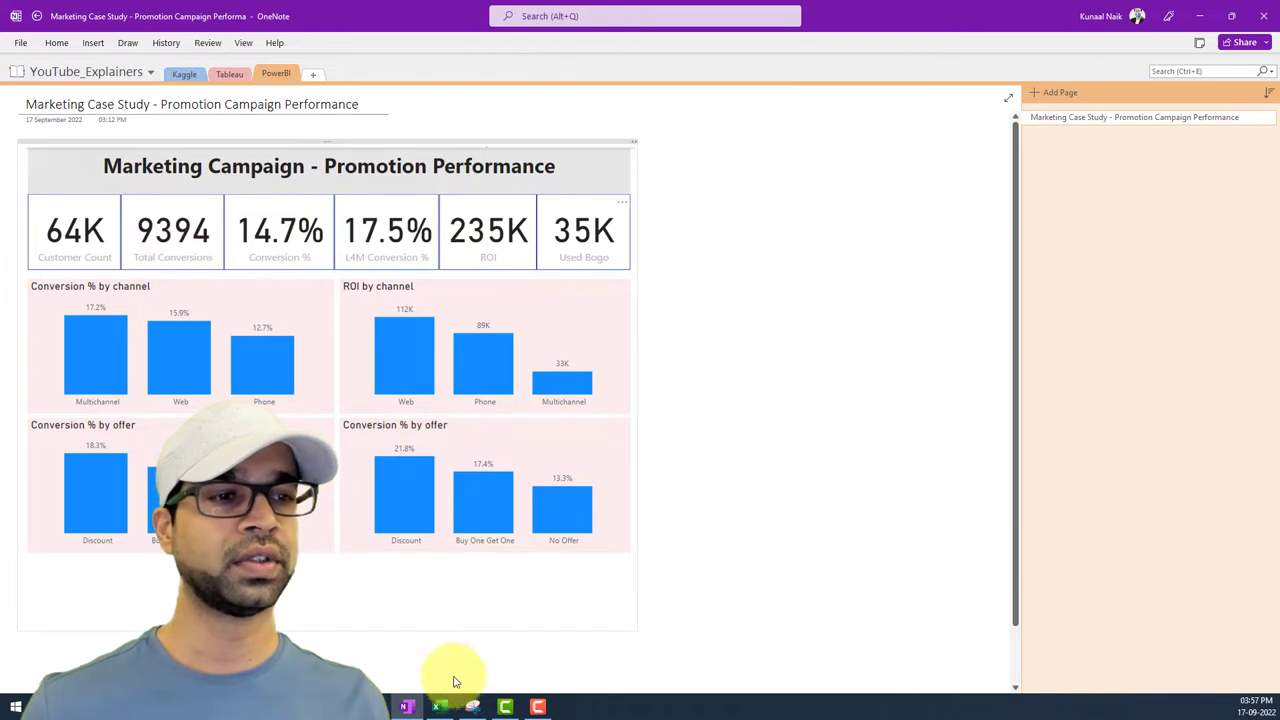
click(390, 704)
click(392, 686)
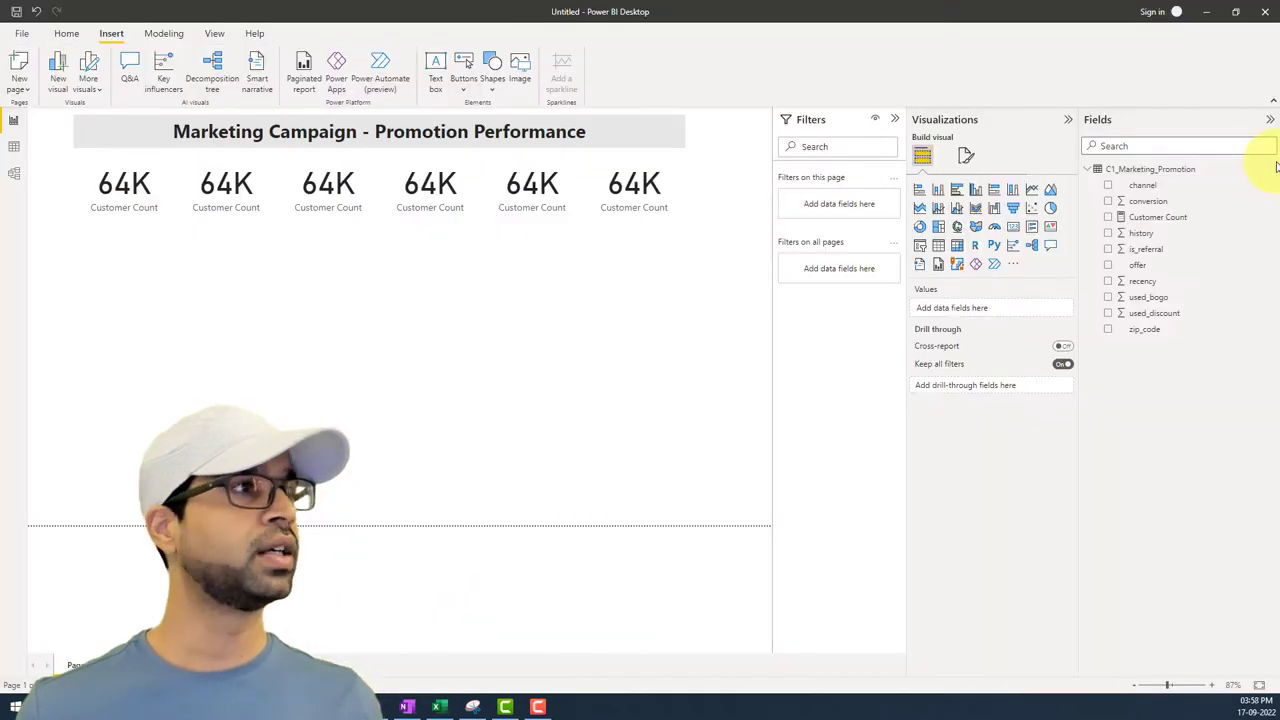
click(1270, 169)
key(Escape)
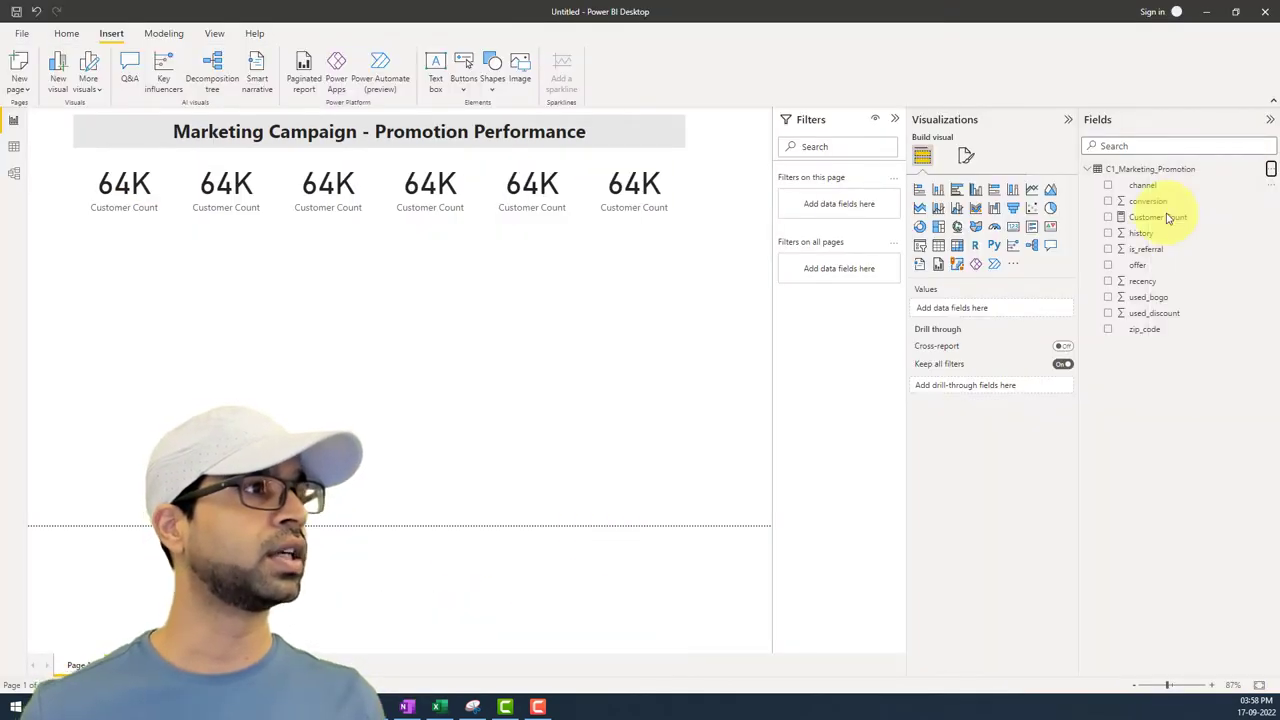
right_click(651, 303)
click(651, 303)
text(Total Con)
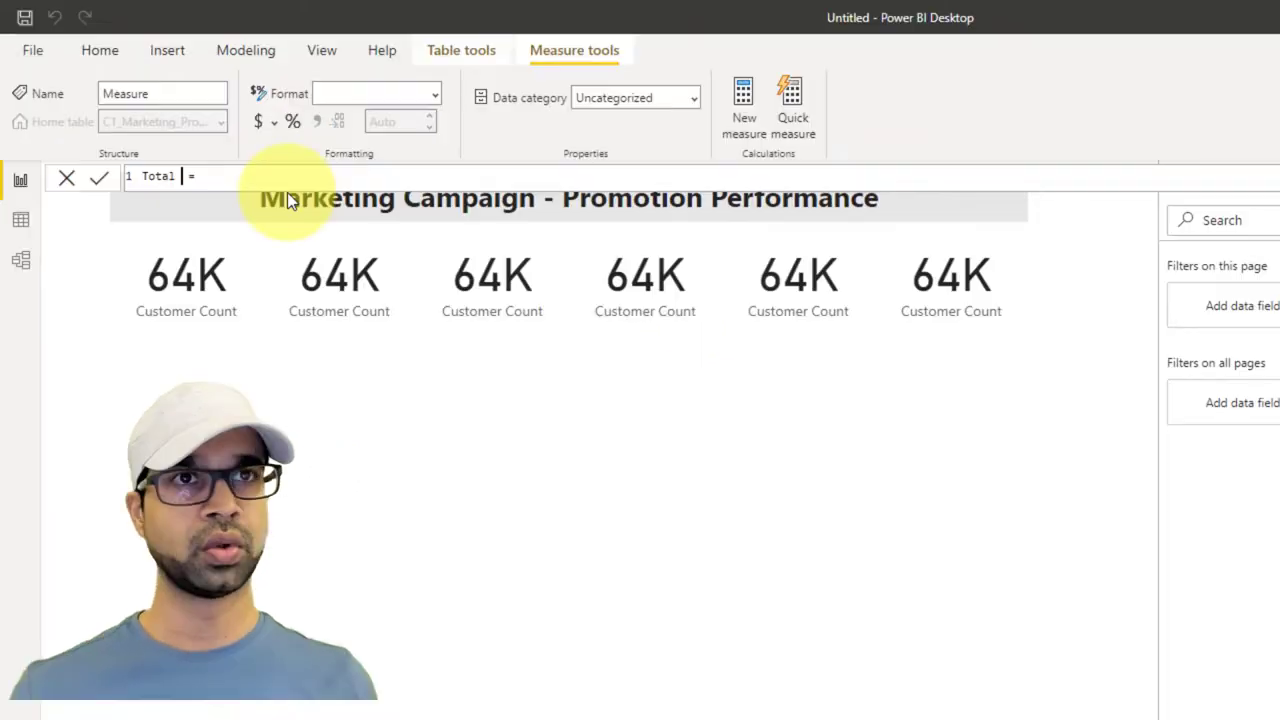
text(version )
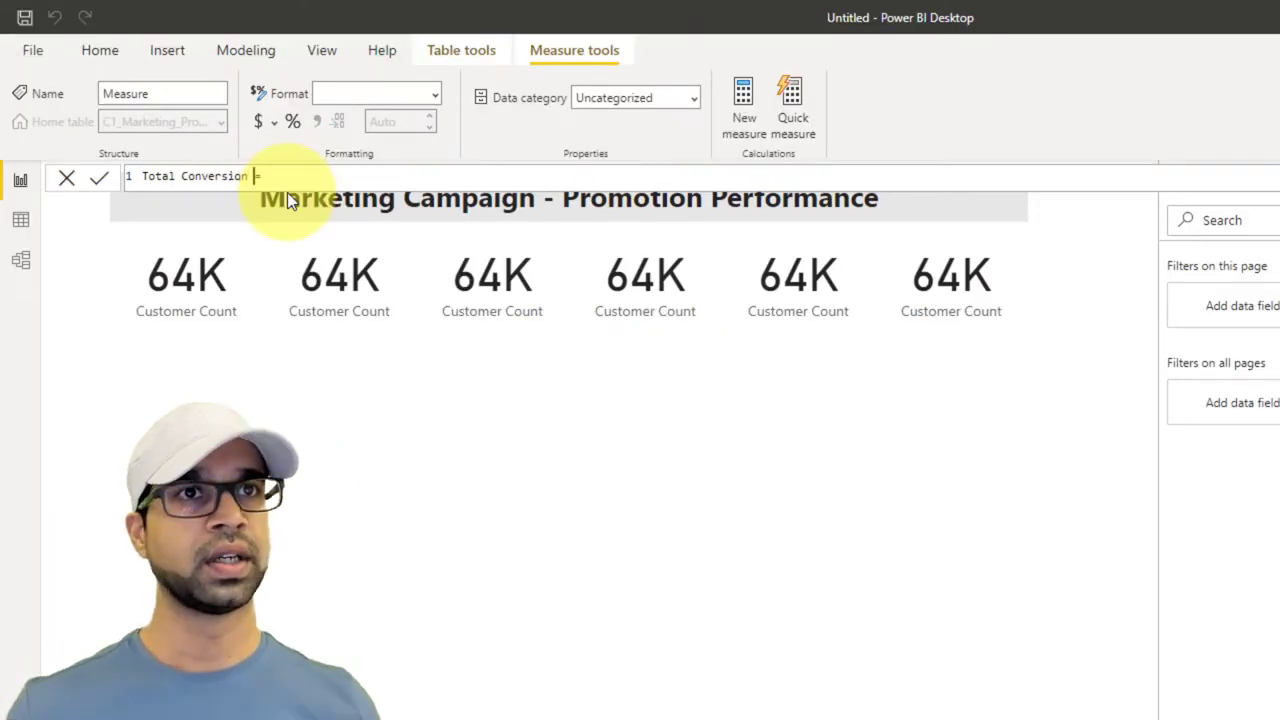
Step: Define the Total Conversion measure as SUM(C1_Marketing_Promotion[conversion])
text(= SUM()
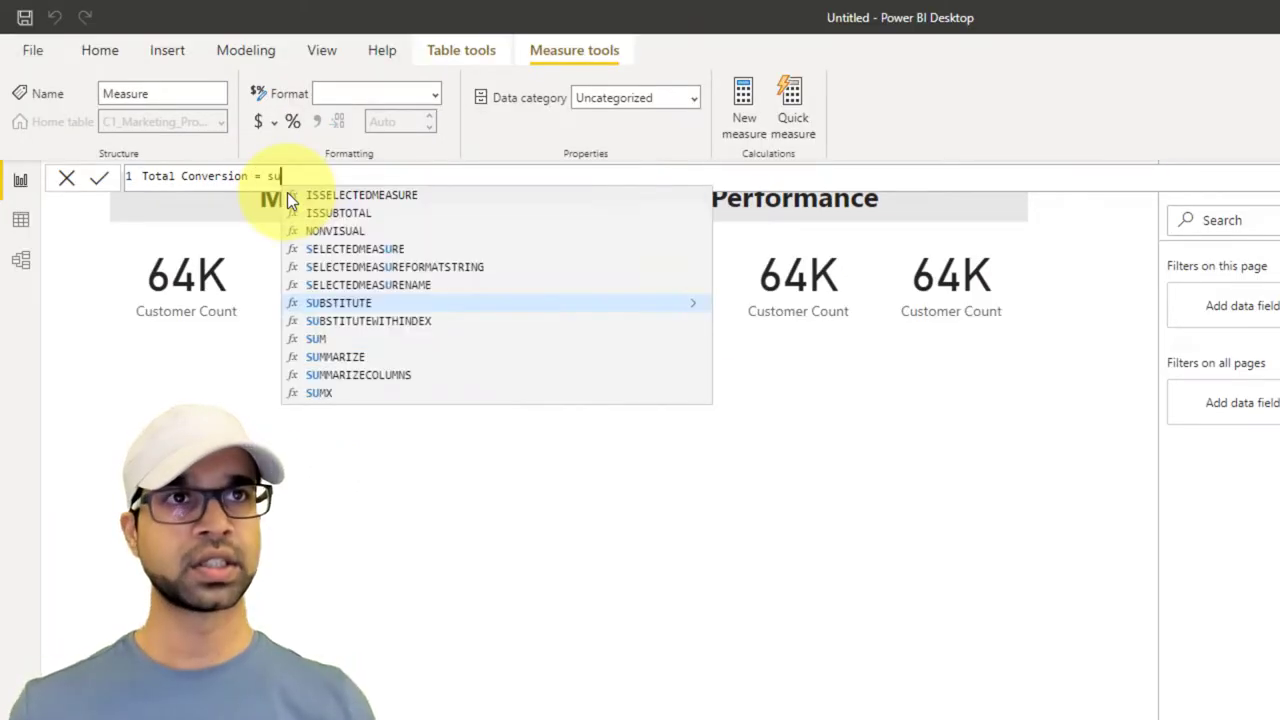
key(Down)
key(Down)
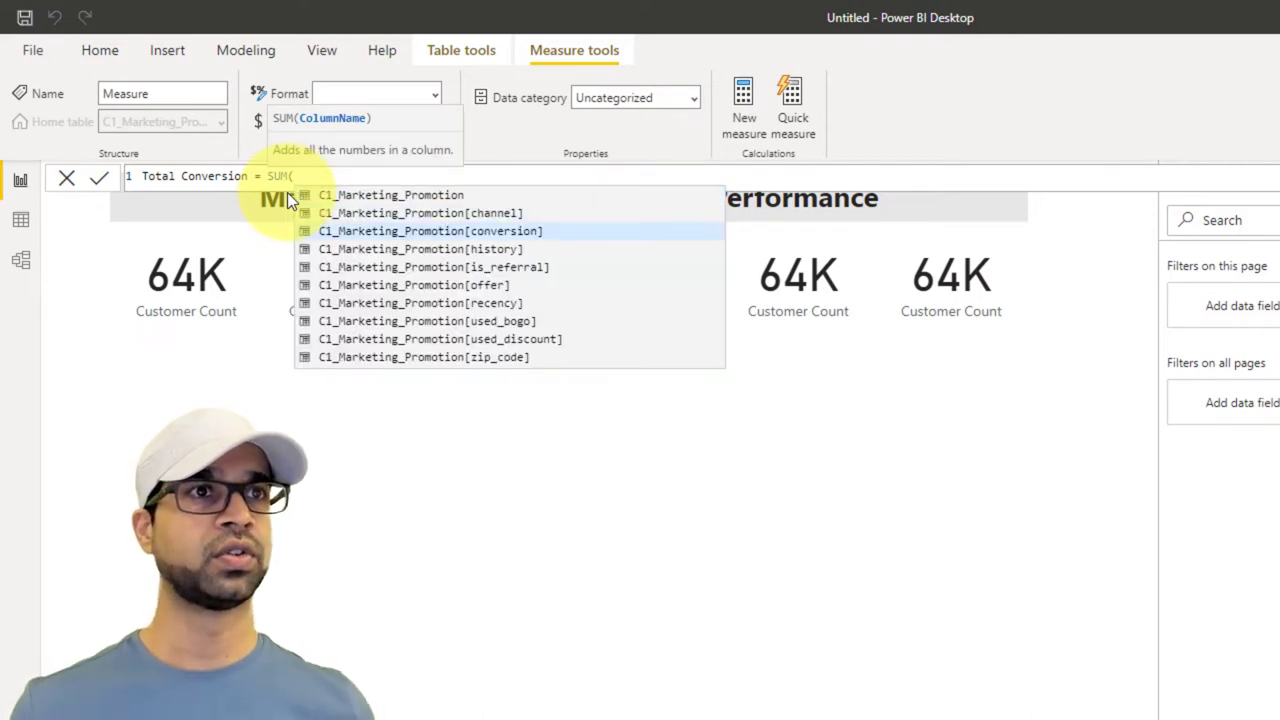
key(Tab)
text())
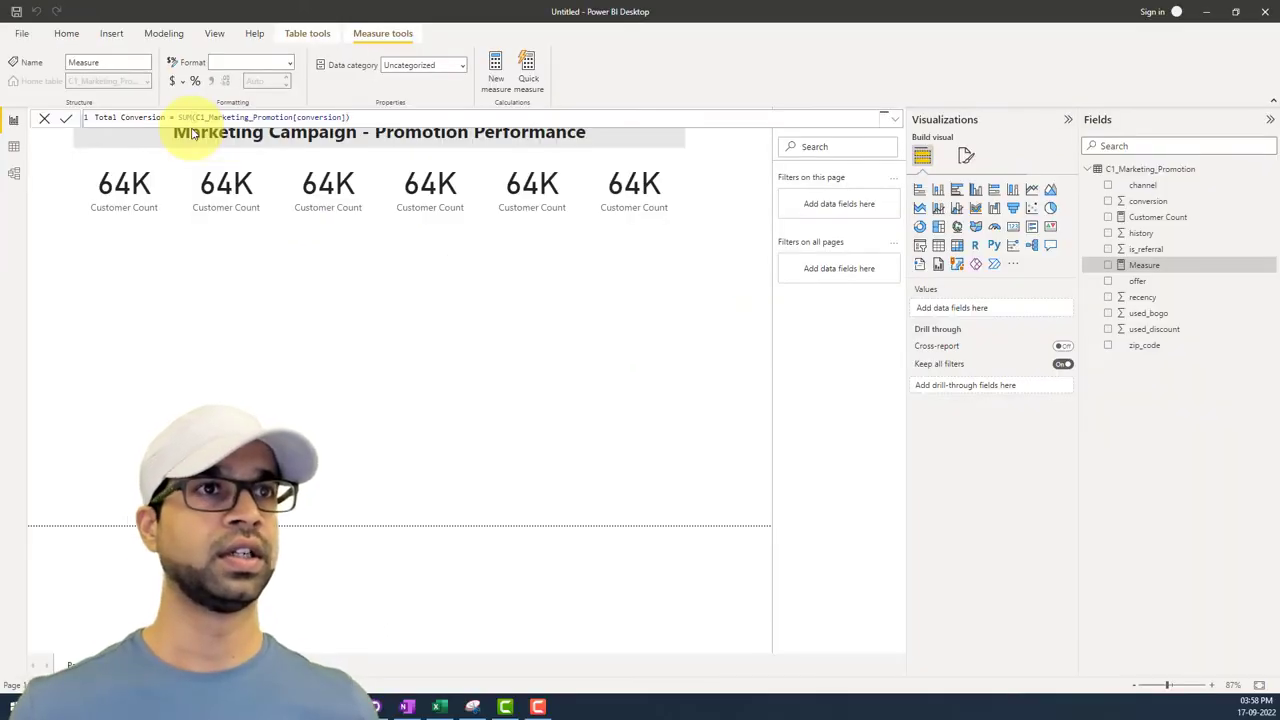
key(Return)
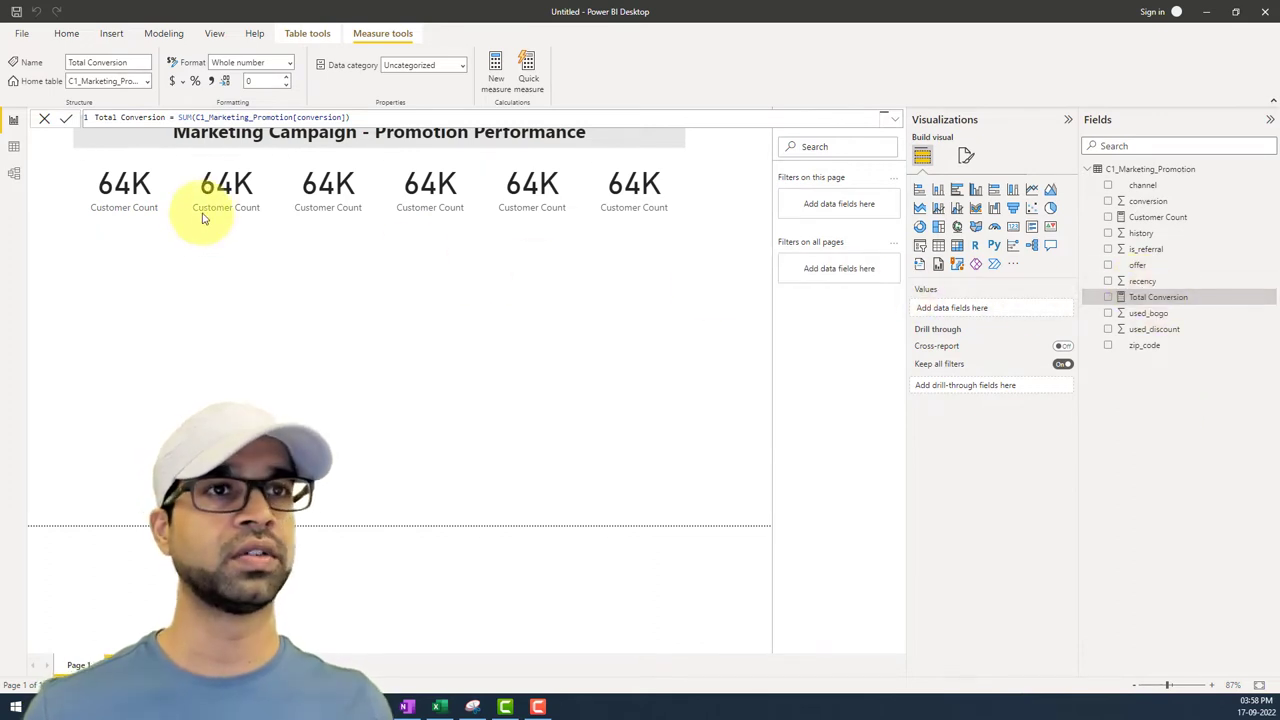
Step: Replace Customer Count with Total Conversion in the second card and compare it with the reference dashboard in OneNote
click(236, 189)
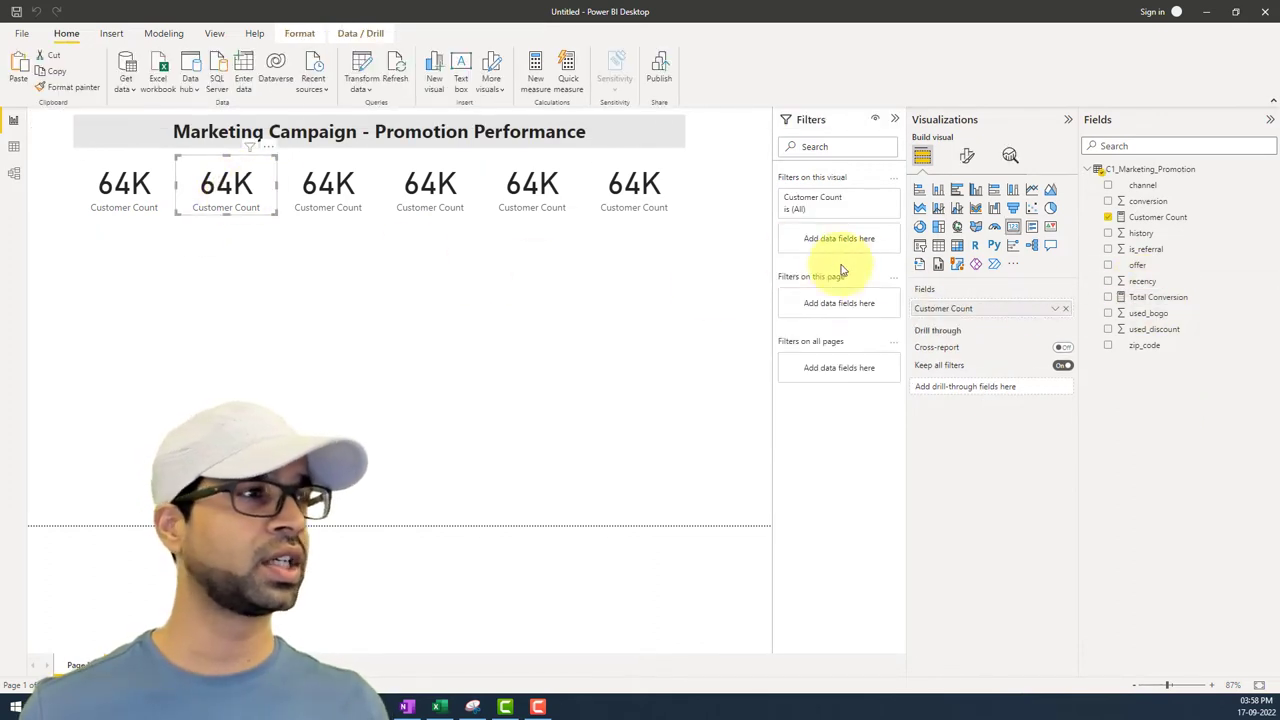
click(1066, 310)
drag(1158, 297, 1010, 314)
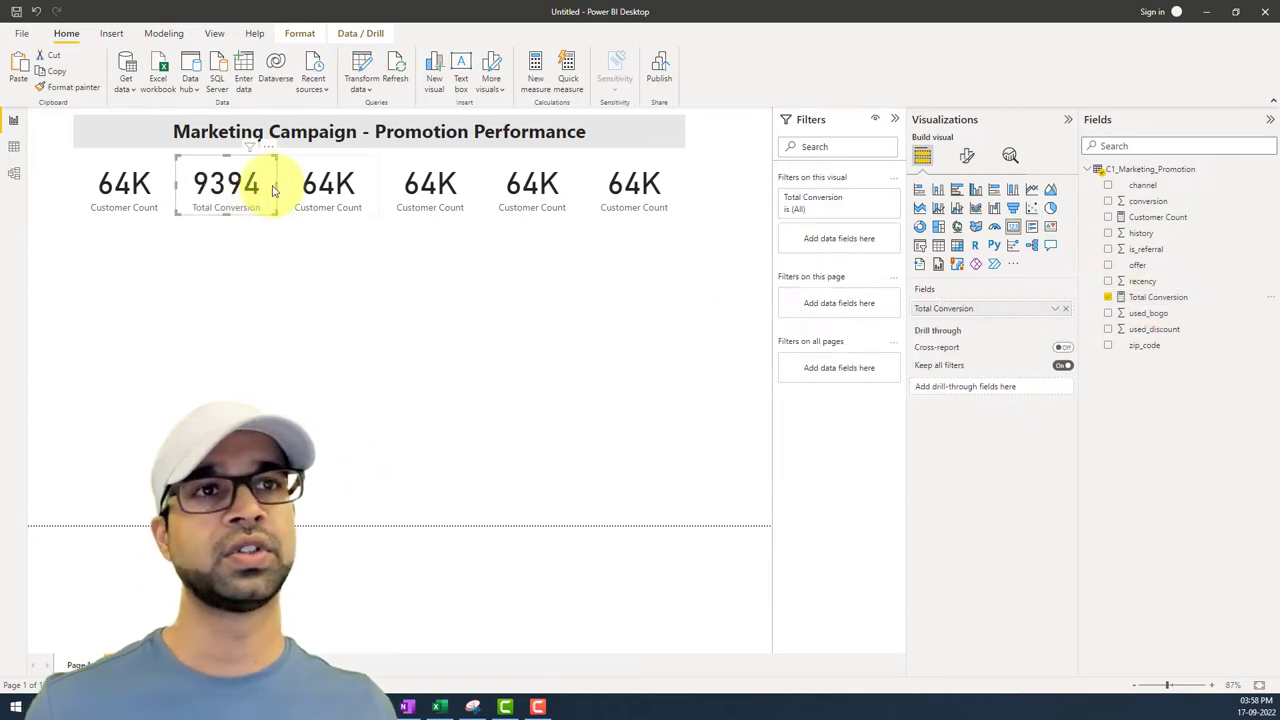
key(alt+Tab)
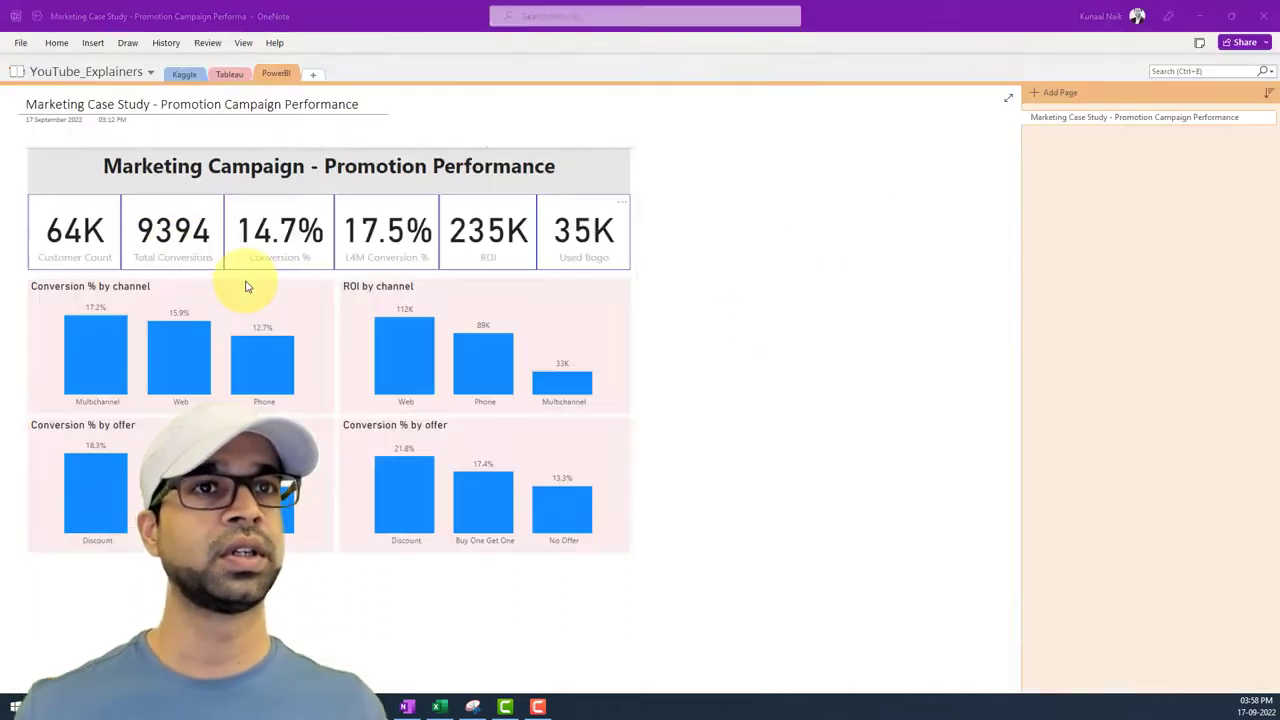
key(alt+Tab)
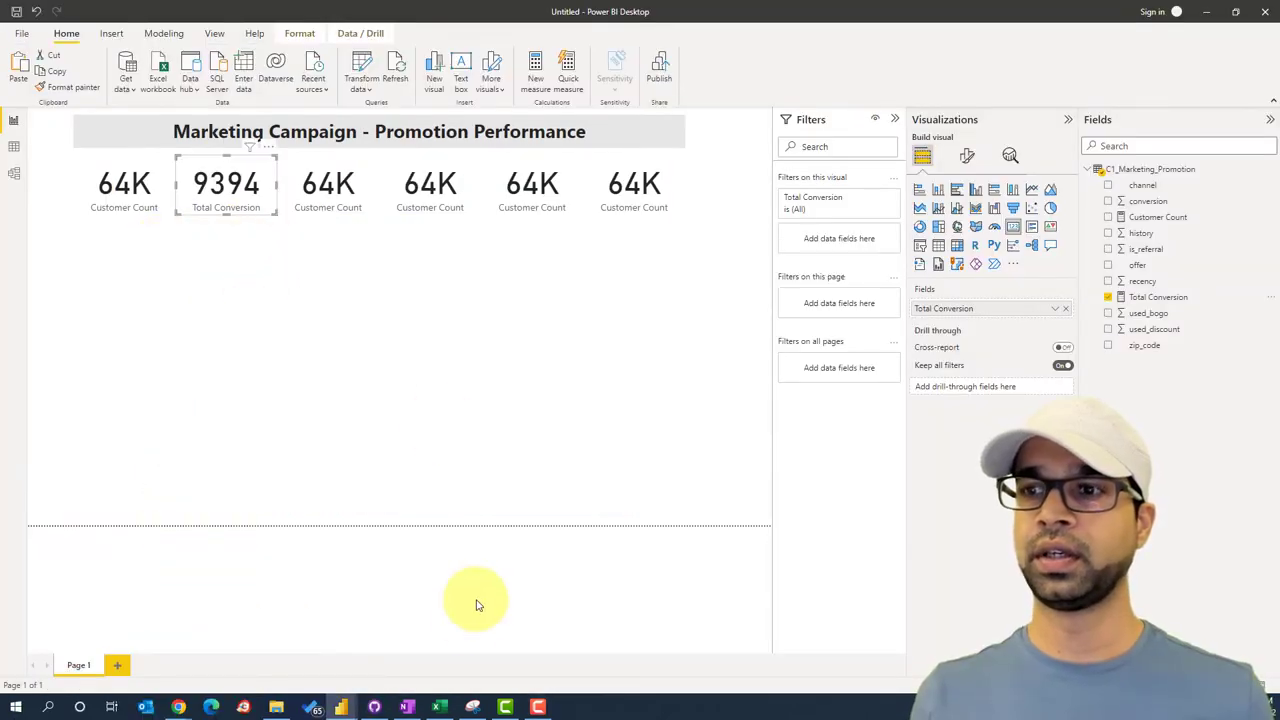
Step: Switch to Excel and add conversion twice as a value in the Conversion % PivotTable
key(alt+Tab)
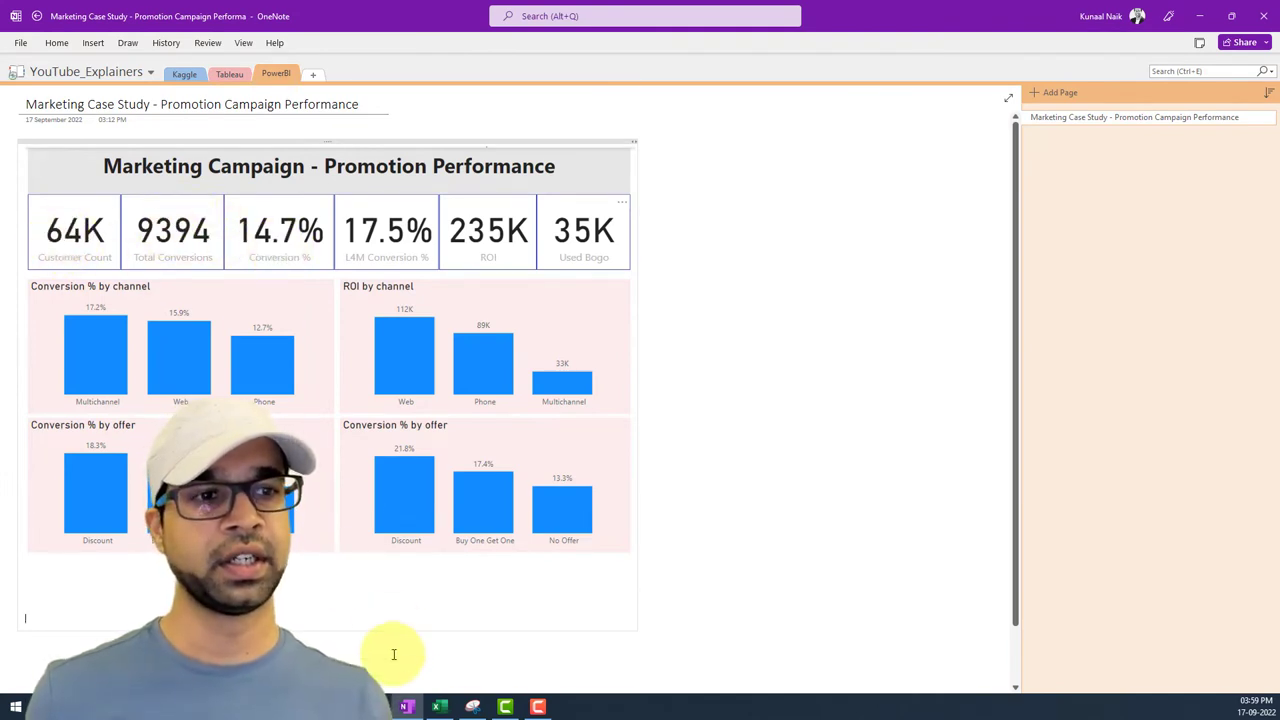
click(437, 704)
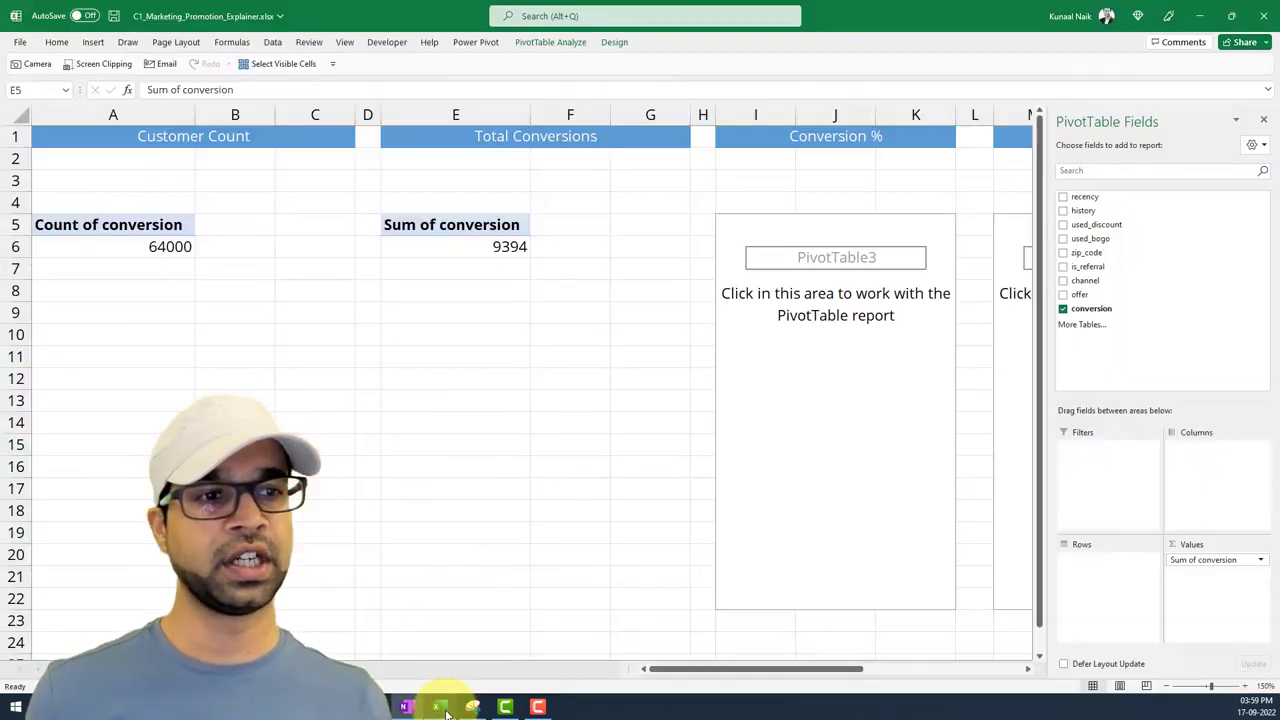
click(861, 343)
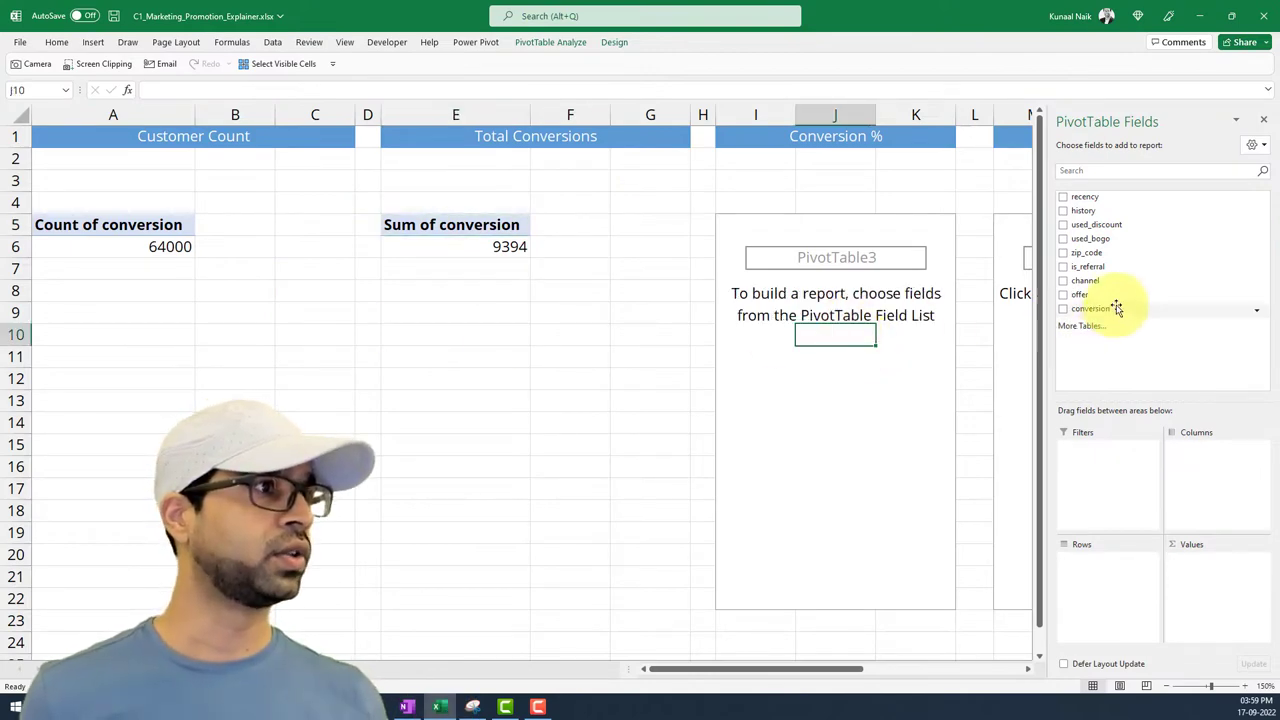
drag(1110, 308, 1211, 586)
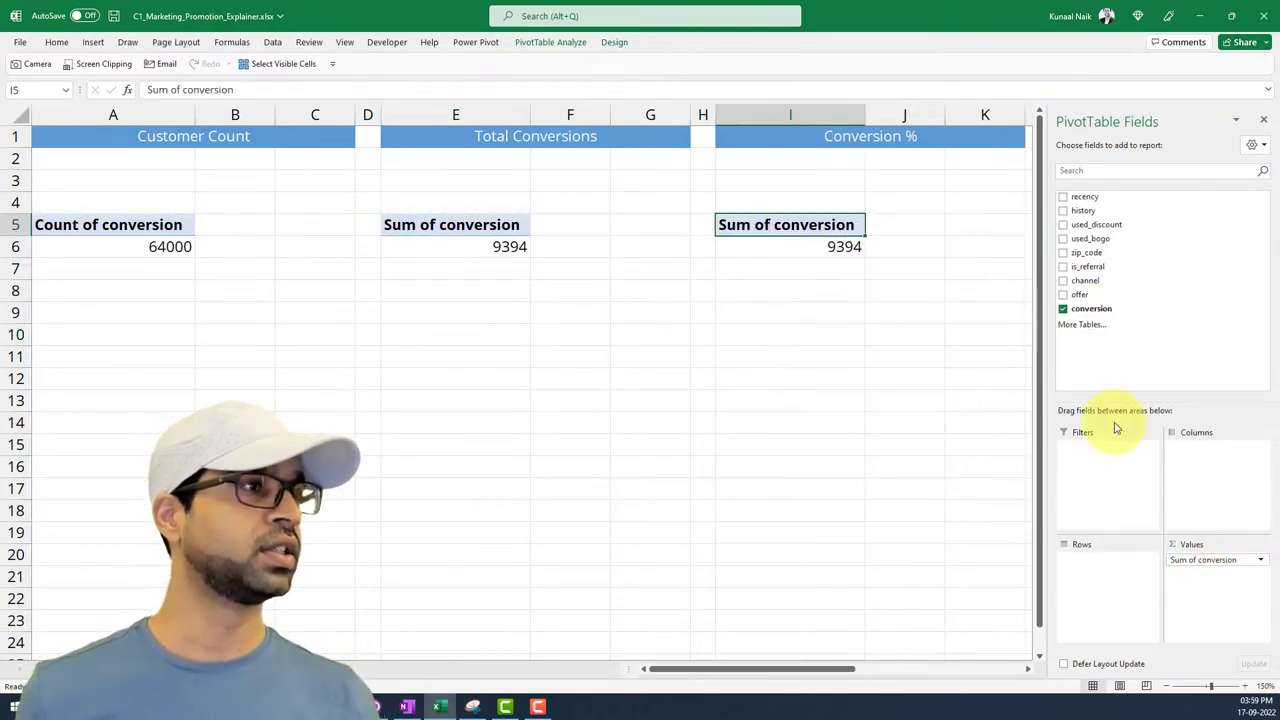
drag(1125, 309, 1210, 565)
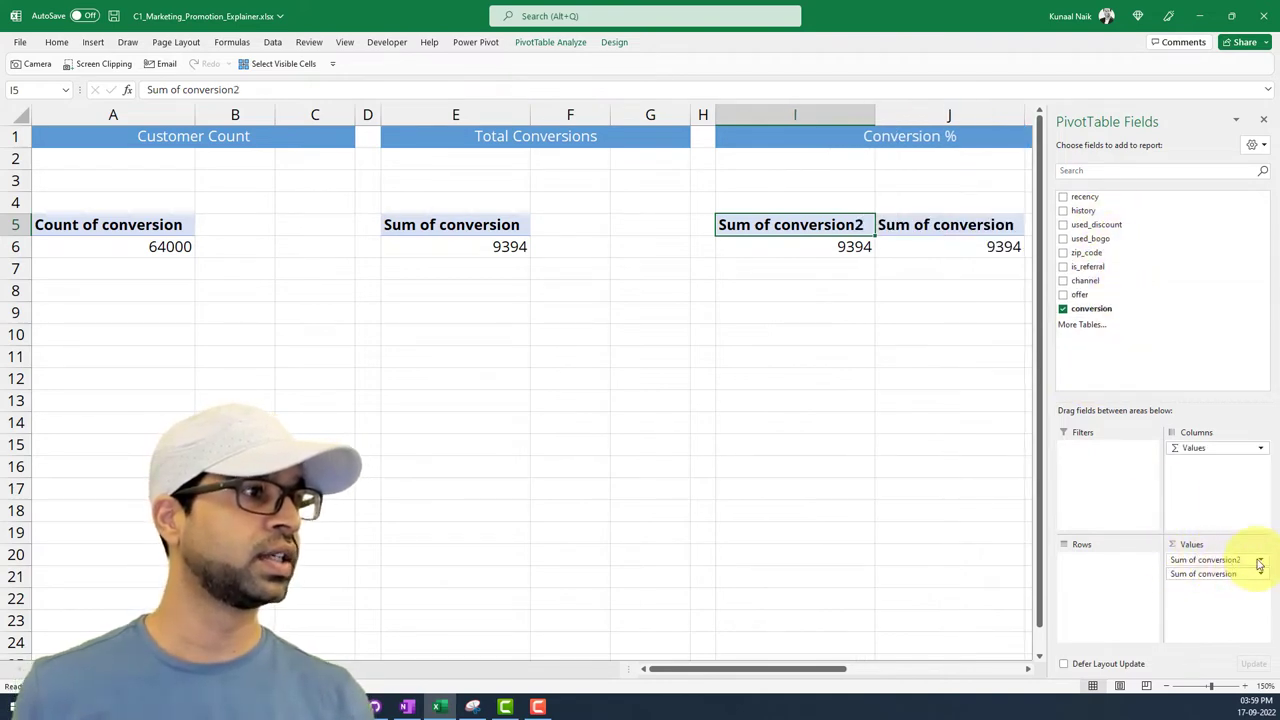
Step: Summarize the first conversion value in the Conversion % PivotTable by Count
click(1257, 561)
click(1213, 544)
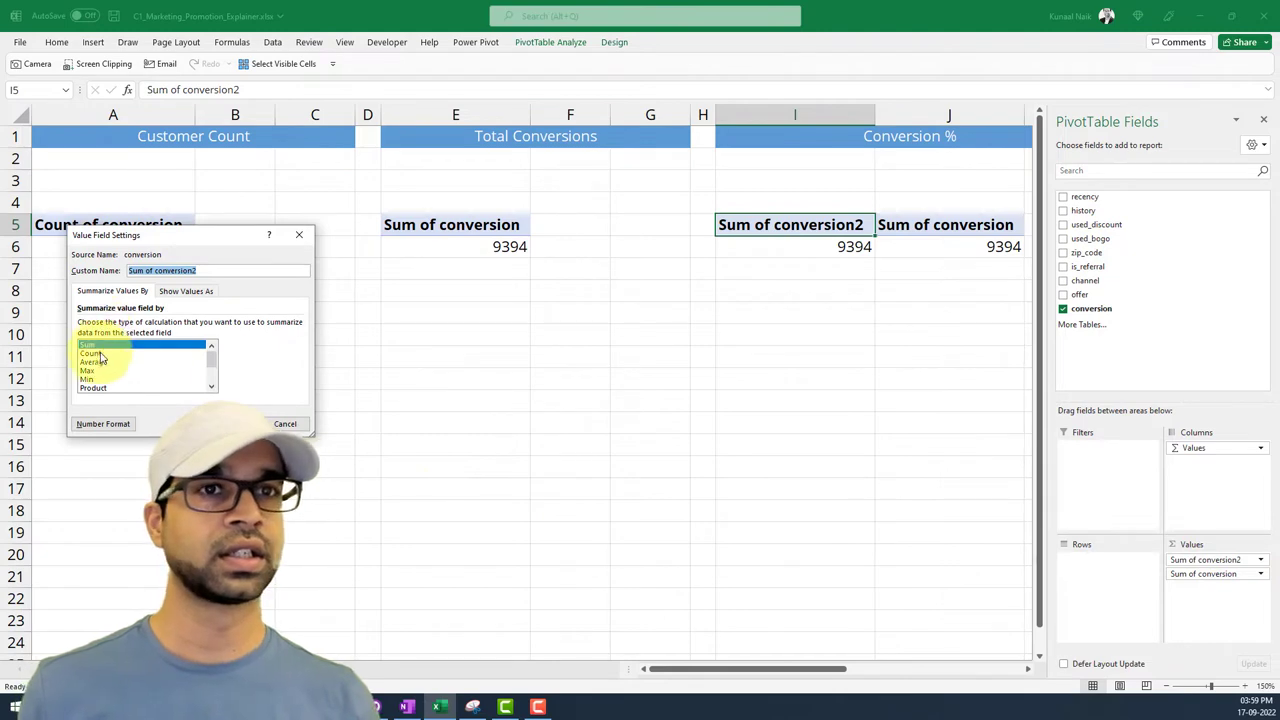
click(92, 353)
key(Return)
Step: Calculate the conversion rate in cell K6 beside the Conversion % PivotTable with the formula =J6/I6
drag(950, 378, 286, 343)
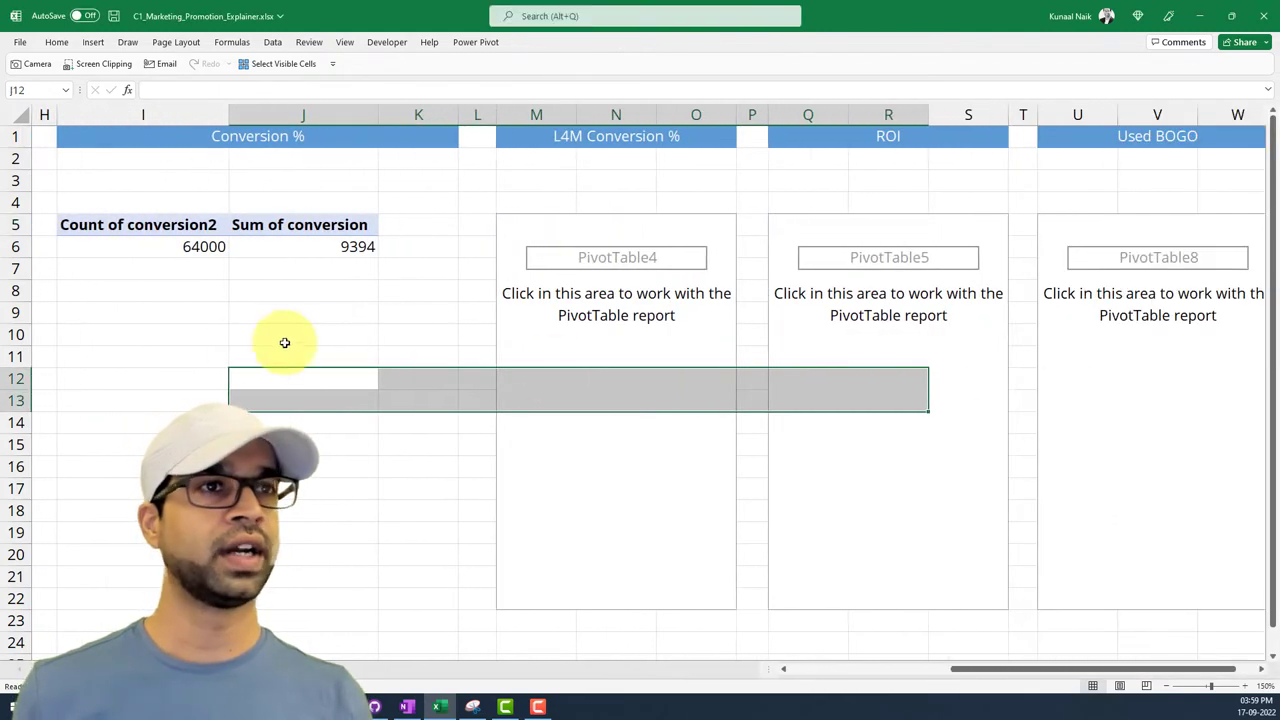
click(300, 357)
click(265, 248)
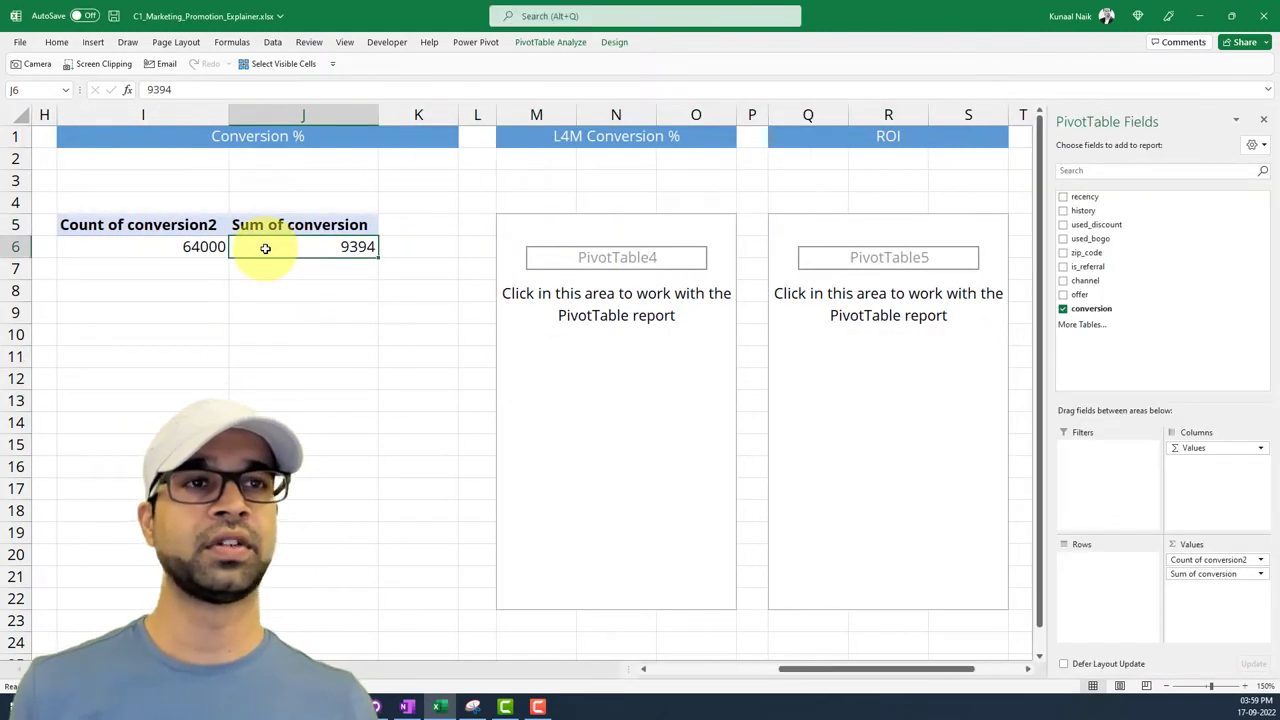
click(170, 247)
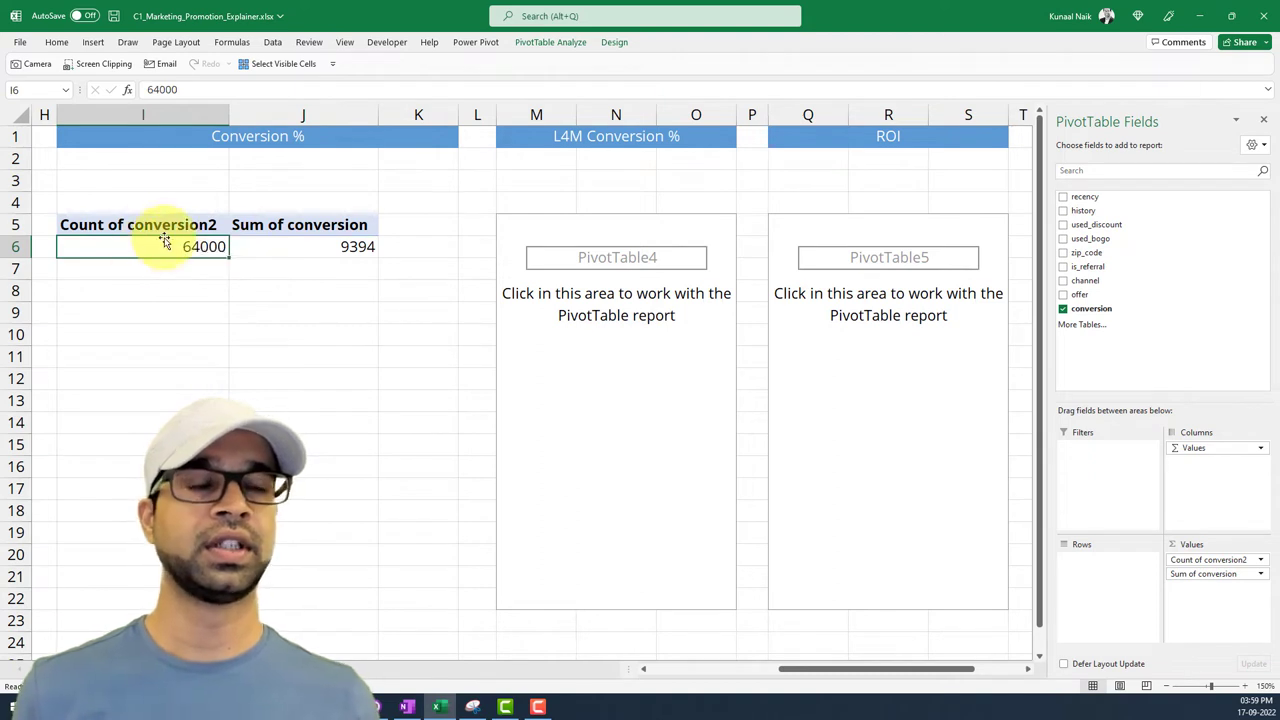
click(408, 250)
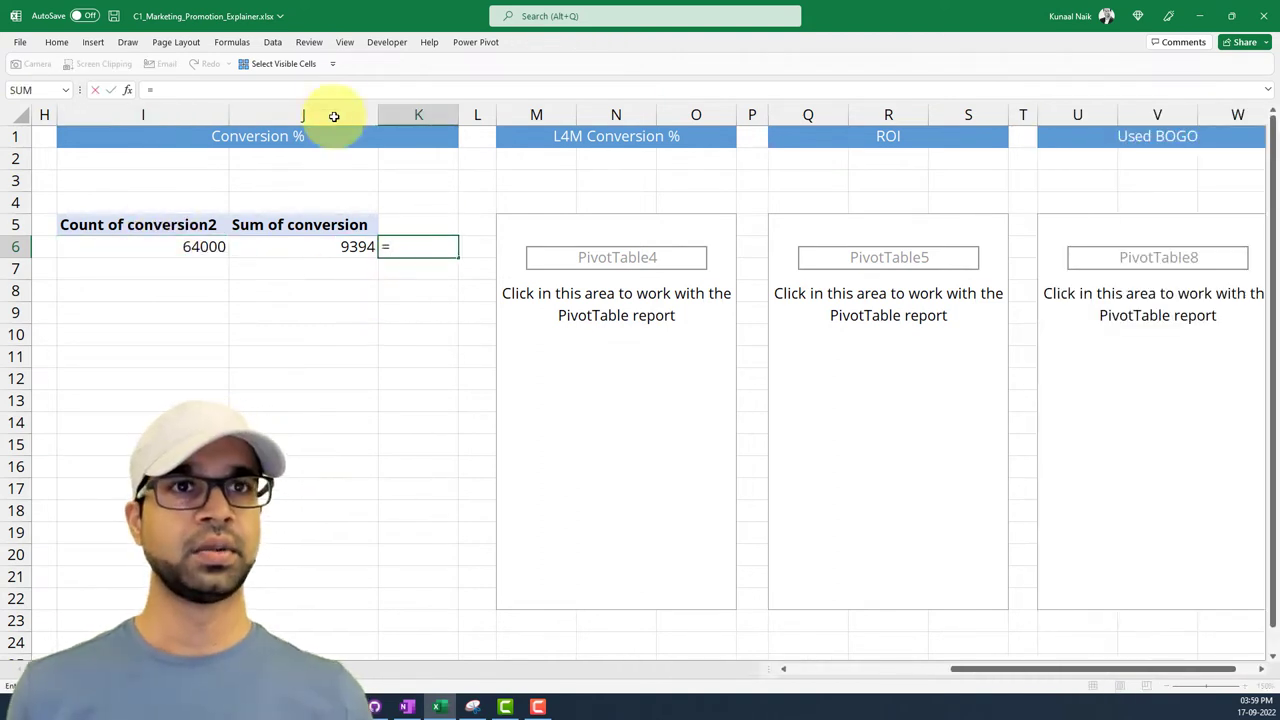
text(=j6/)
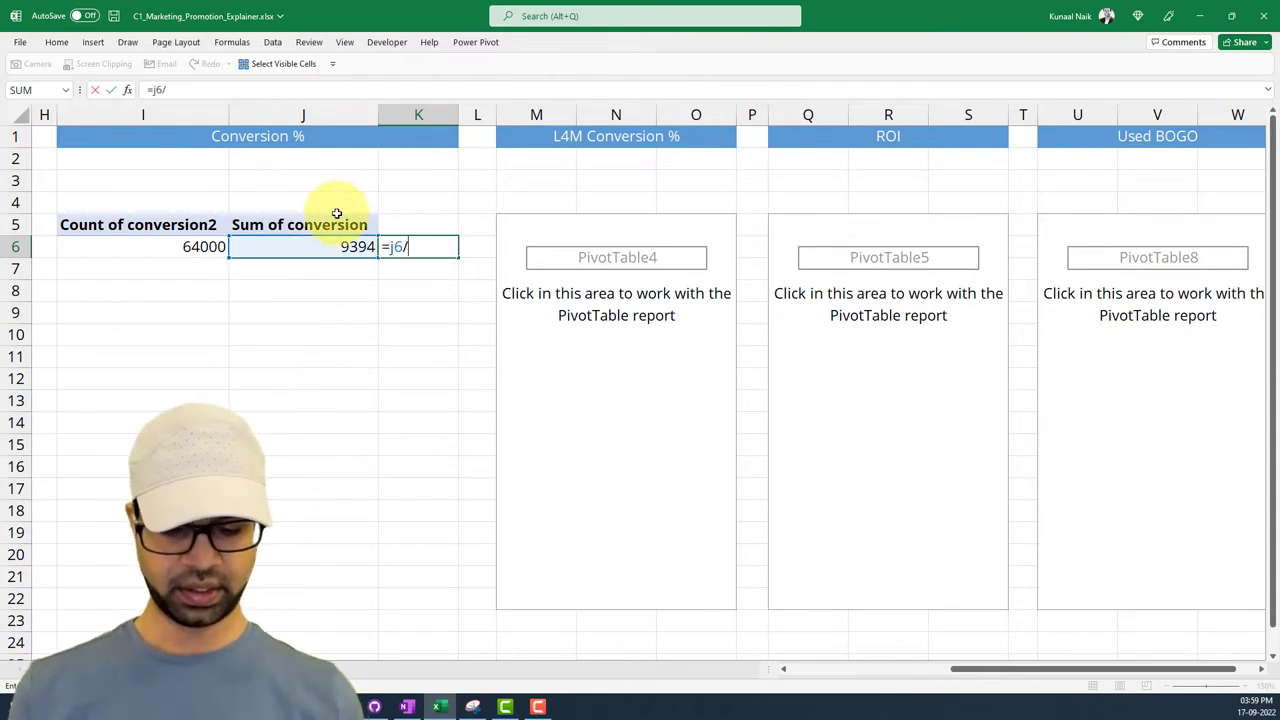
text(i)
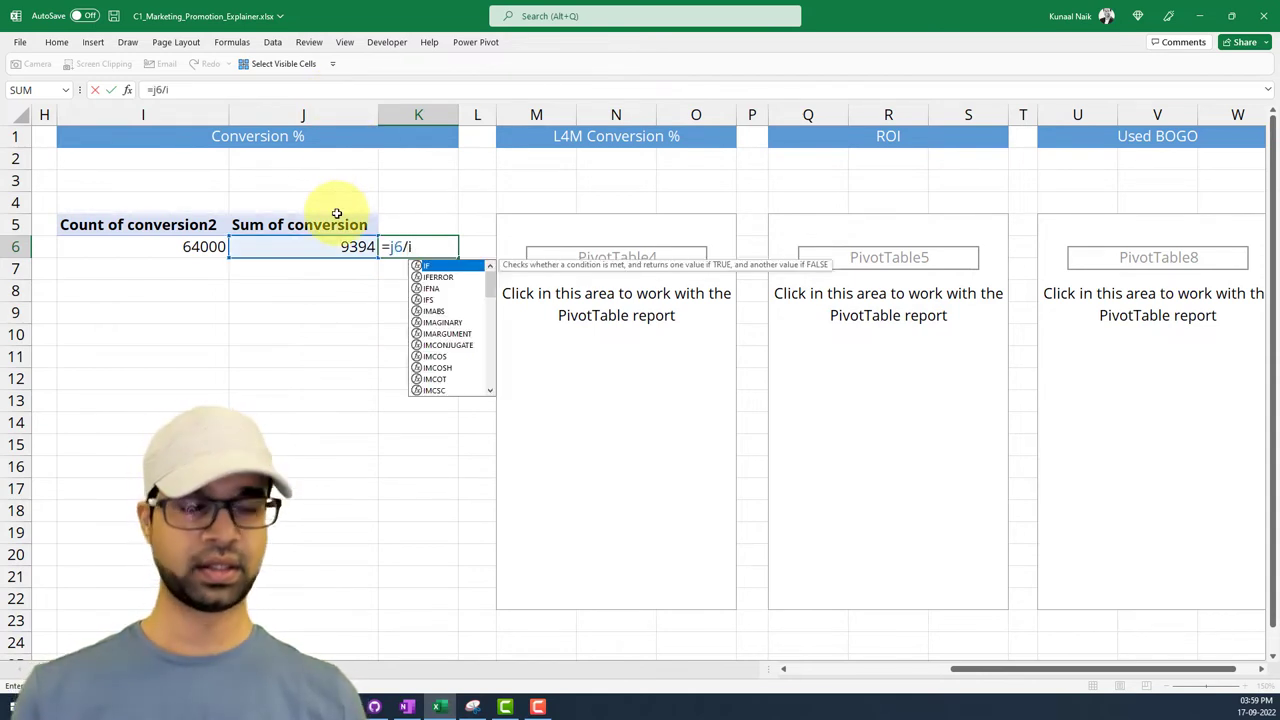
text(6)
key(Return)
click(421, 248)
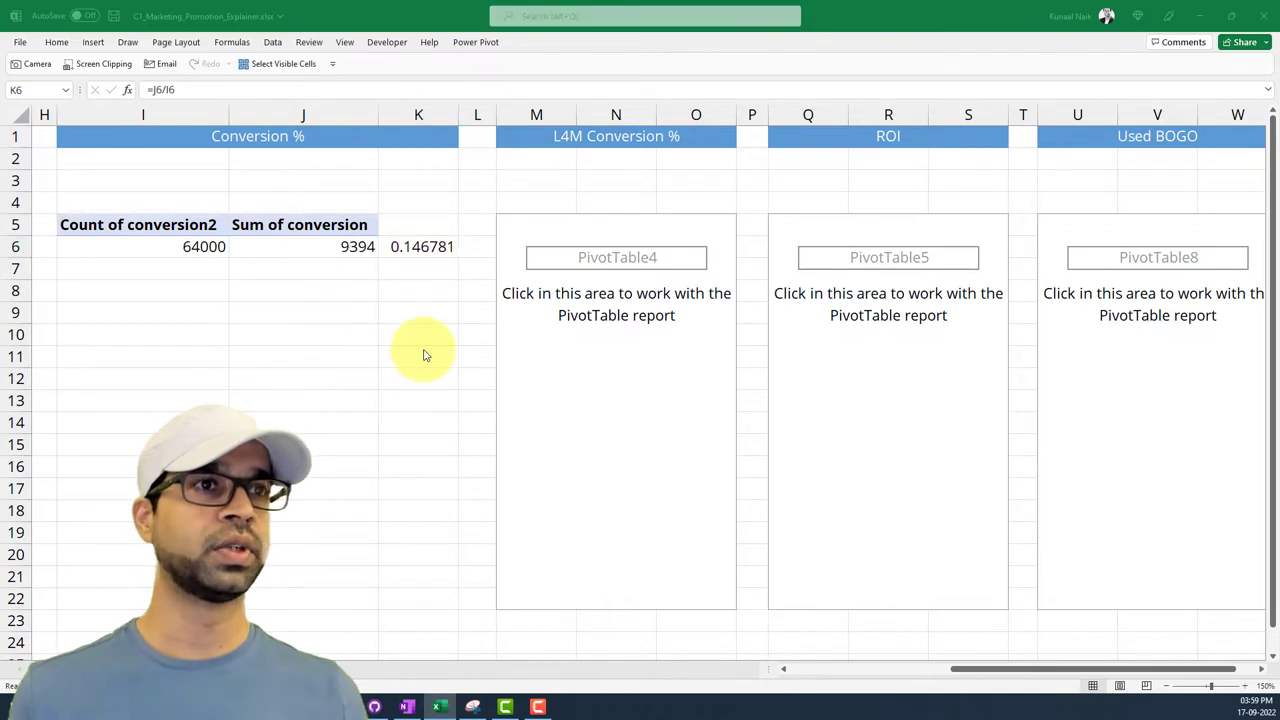
Step: Switch to Power BI and add a new measure named Conversion % to the C1_Marketing_Promotion table
key(alt+Tab)
key(alt+Tab)
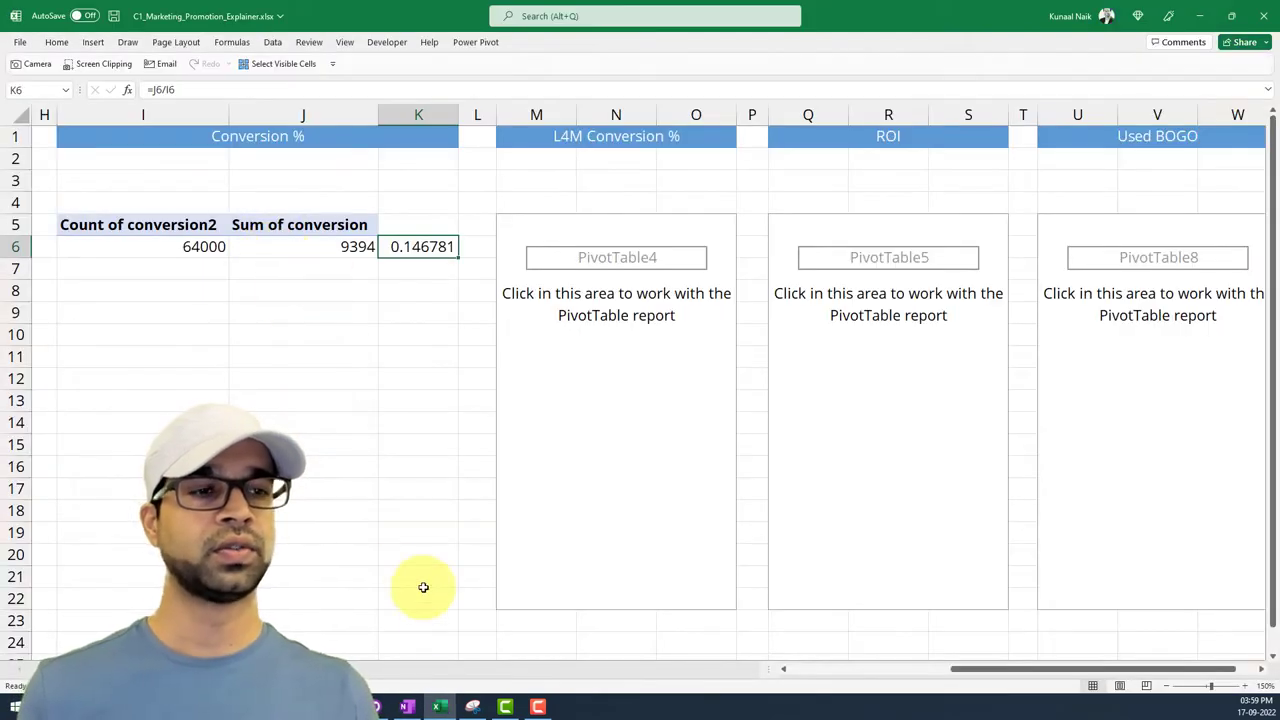
click(399, 664)
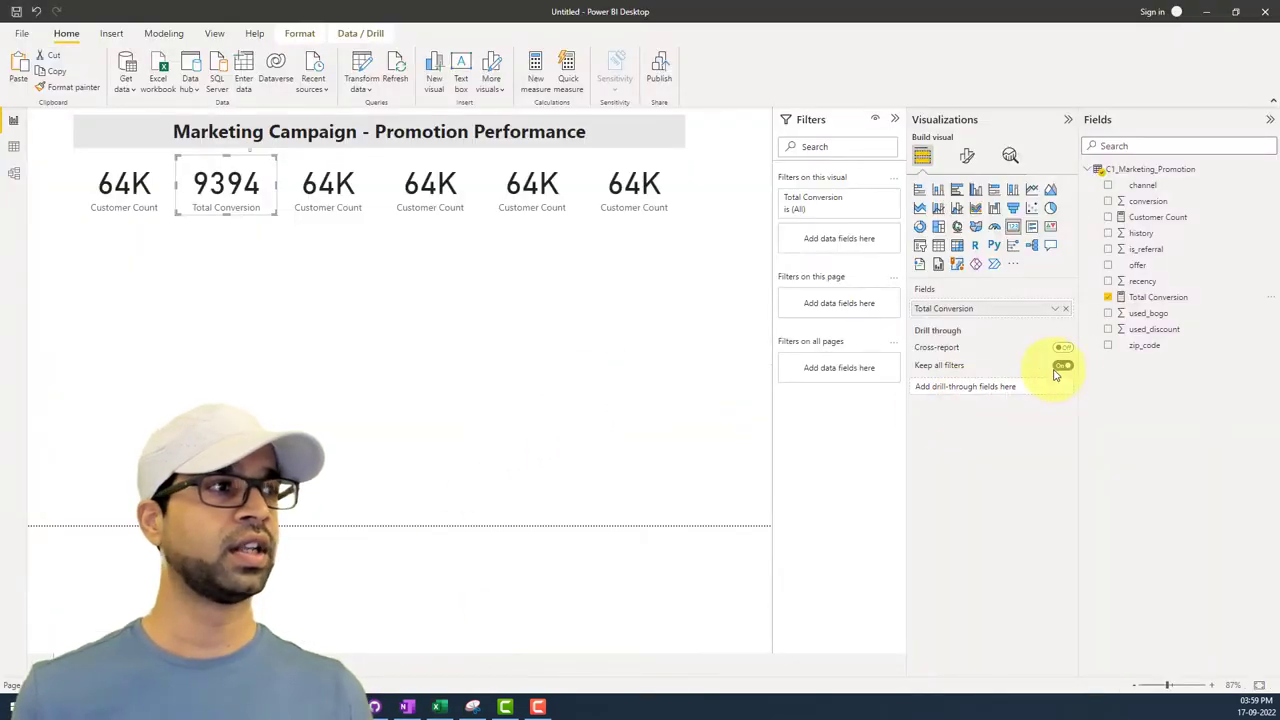
click(1271, 174)
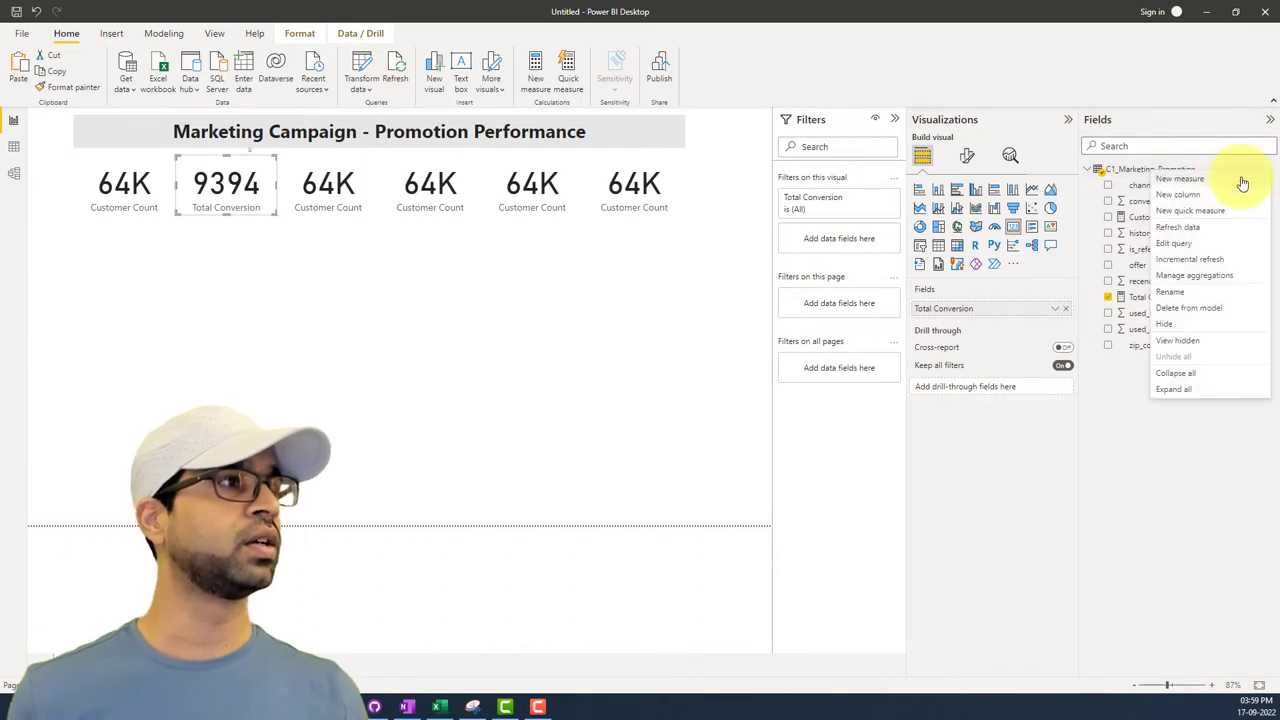
click(1188, 179)
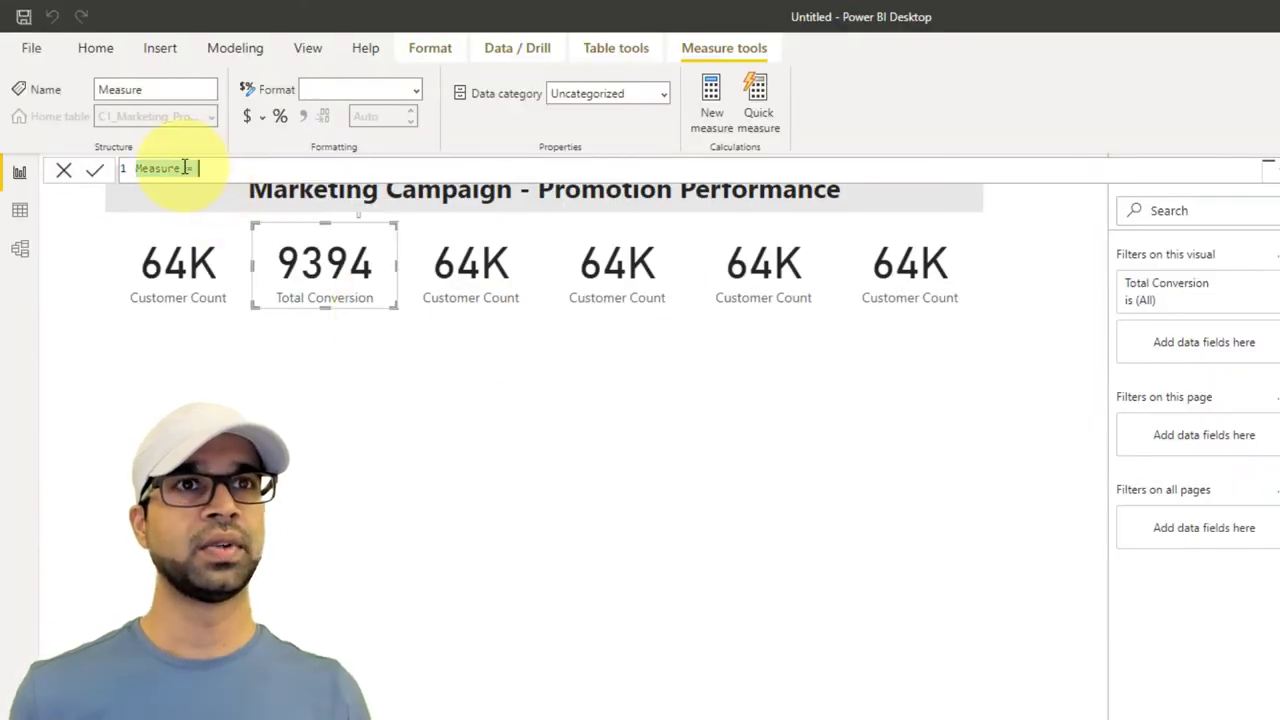
text(Con)
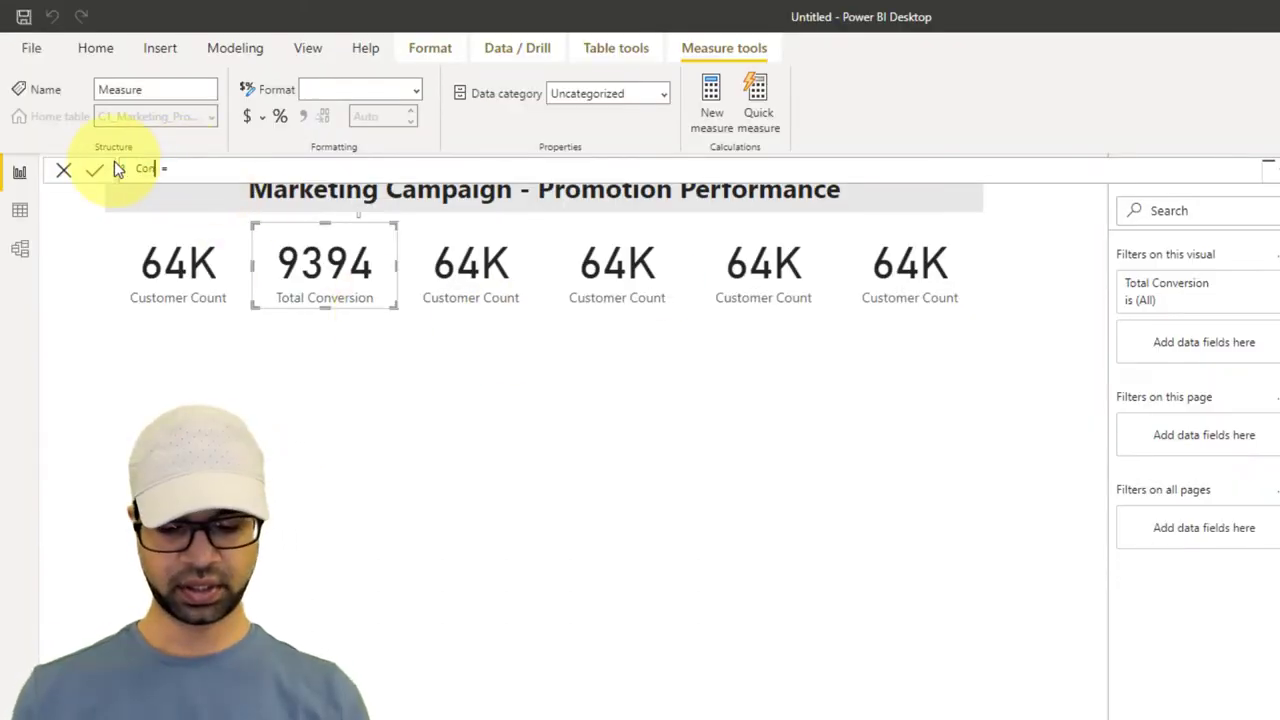
text(version %)
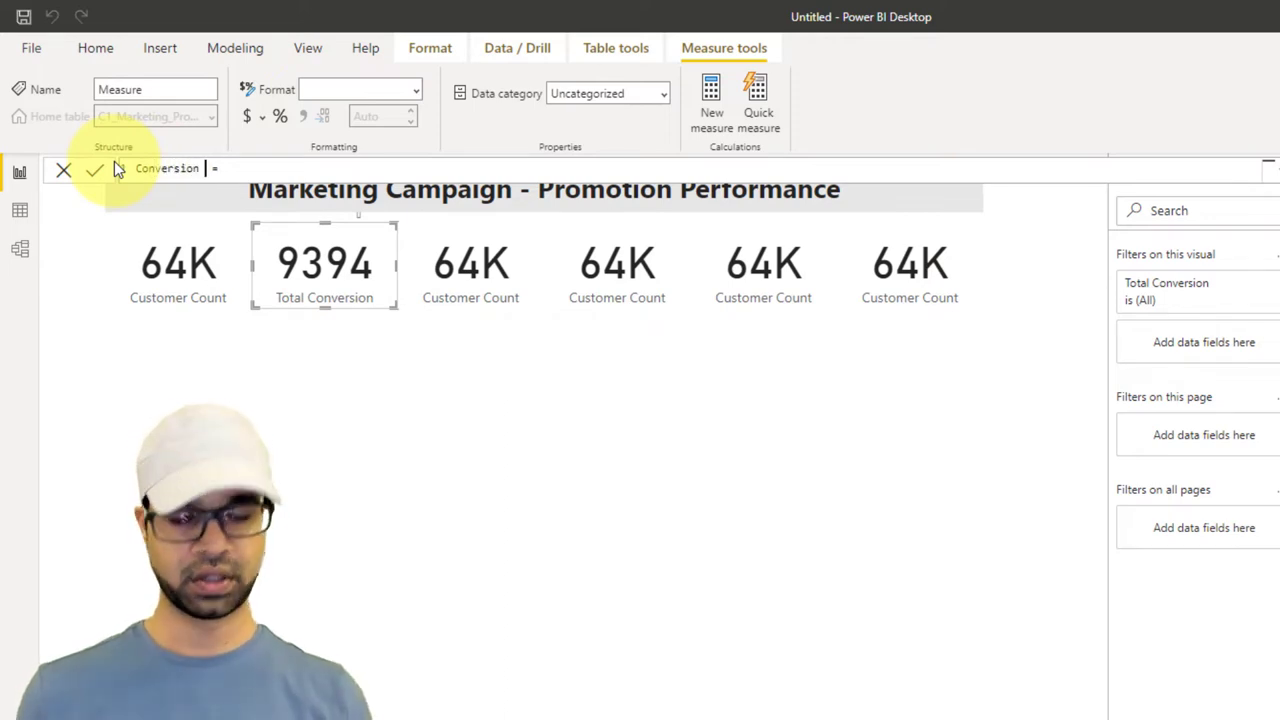
Step: Define the Conversion % measure as [Total Conversion]/[Customer Count]
text( = [)
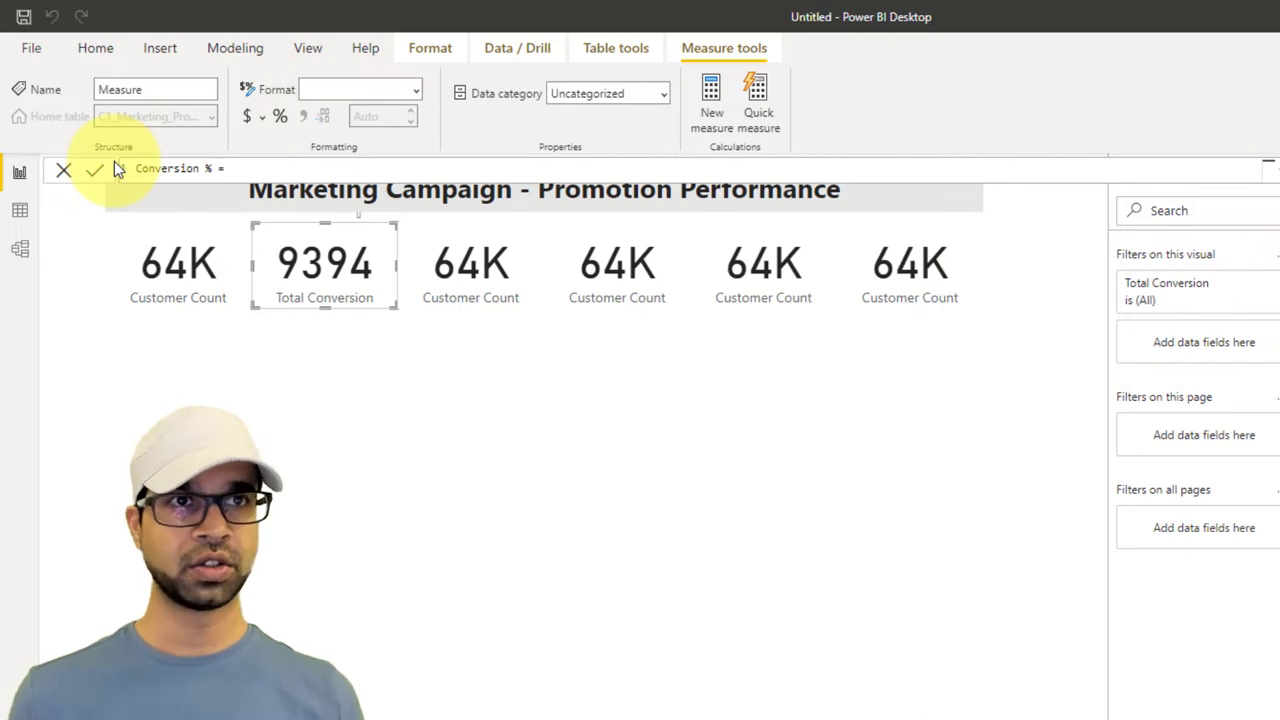
text(To)
key(Tab)
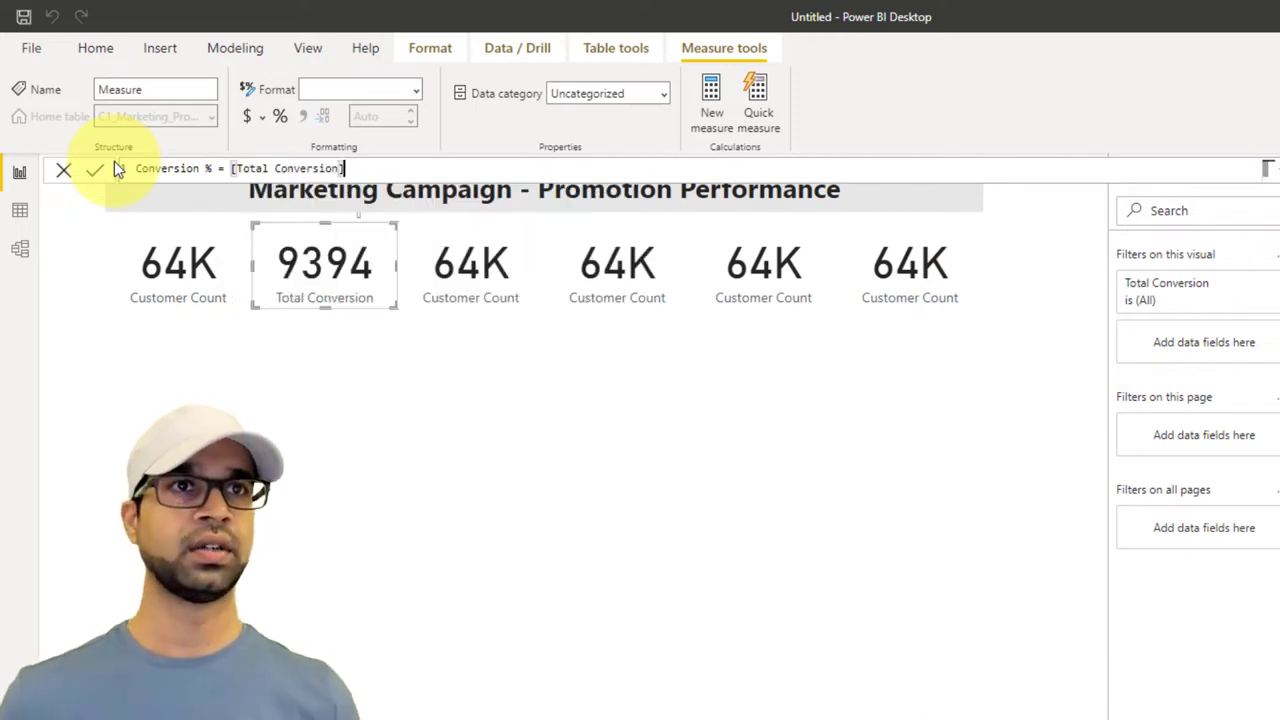
text(/)
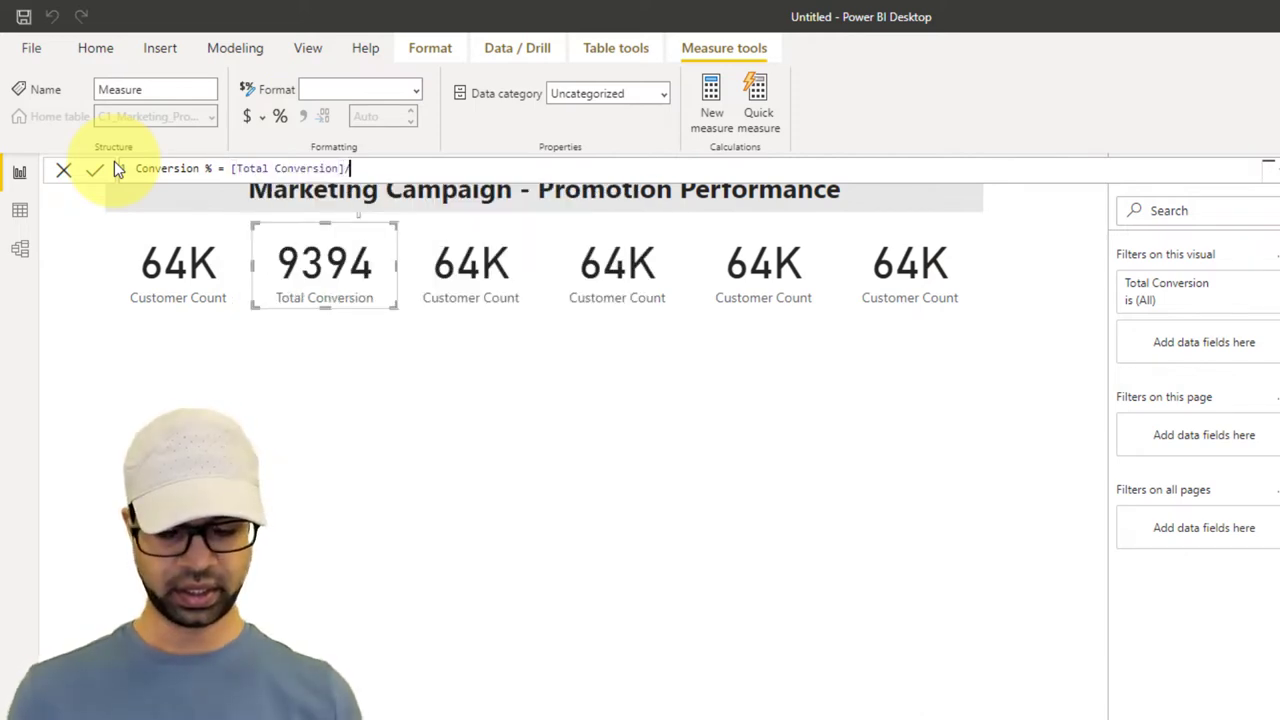
text(cus)
key(Tab)
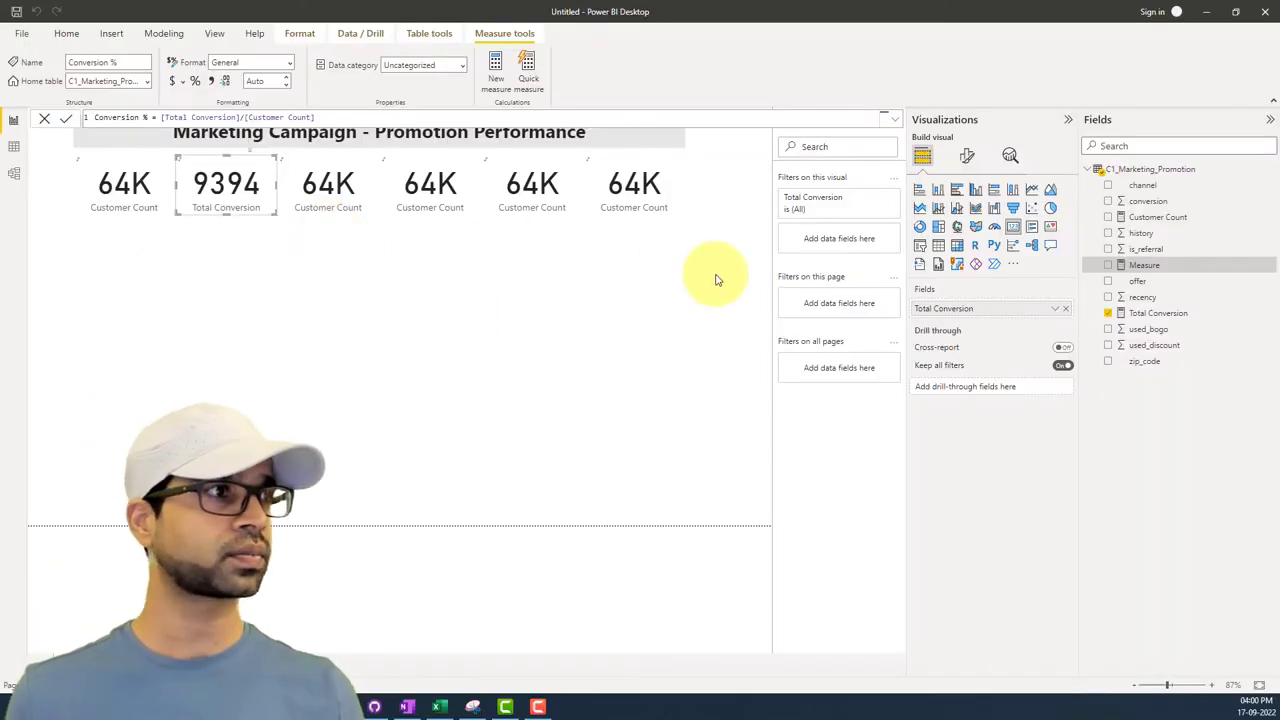
key(Return)
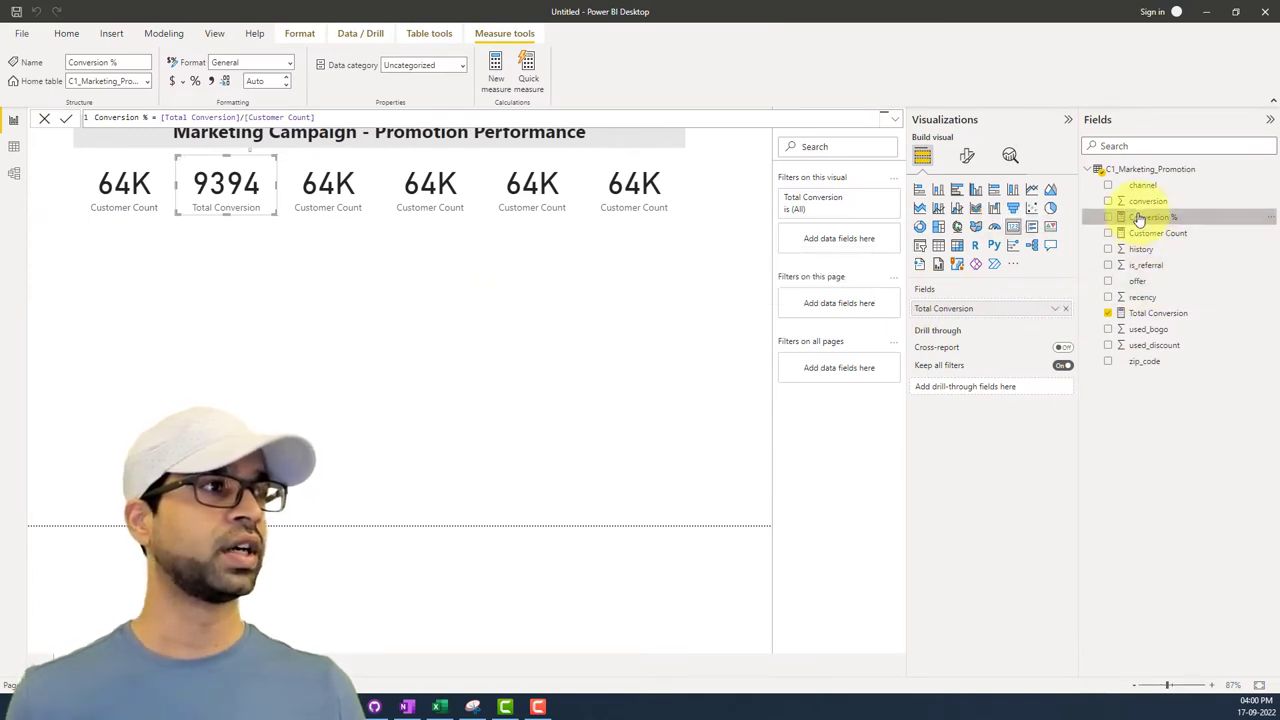
click(1066, 309)
drag(1150, 217, 975, 308)
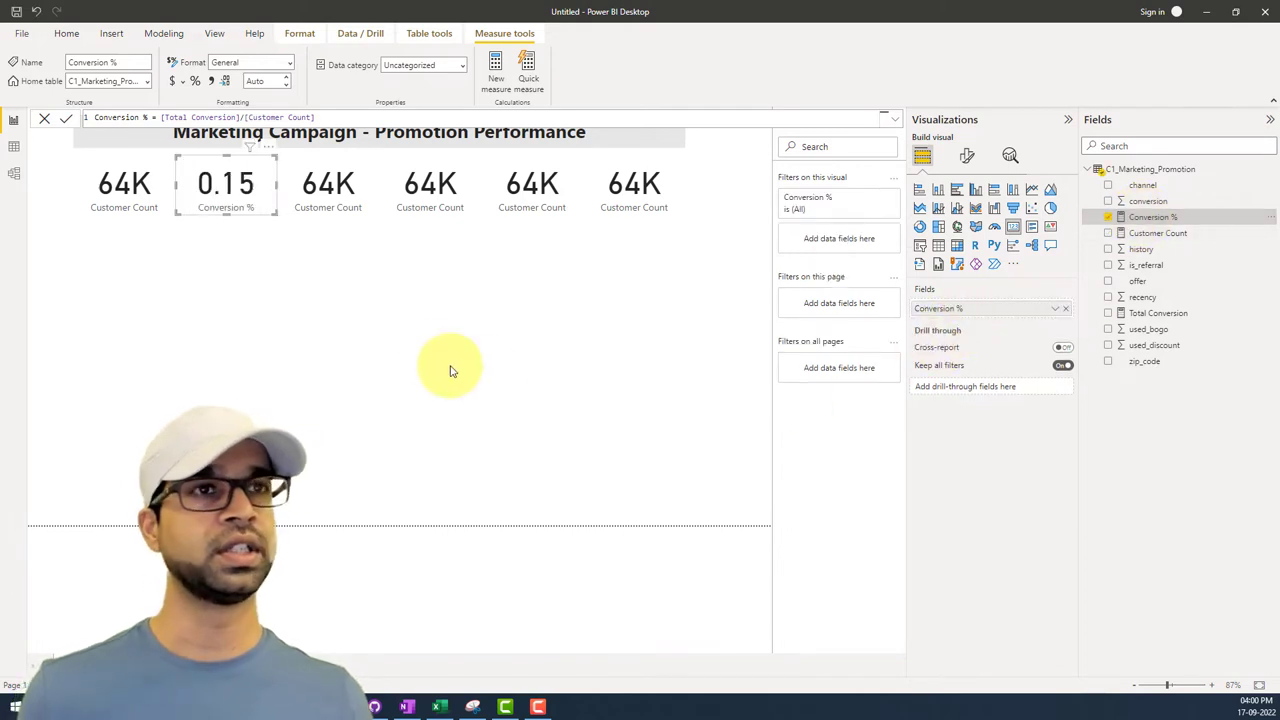
key(ctrl+z)
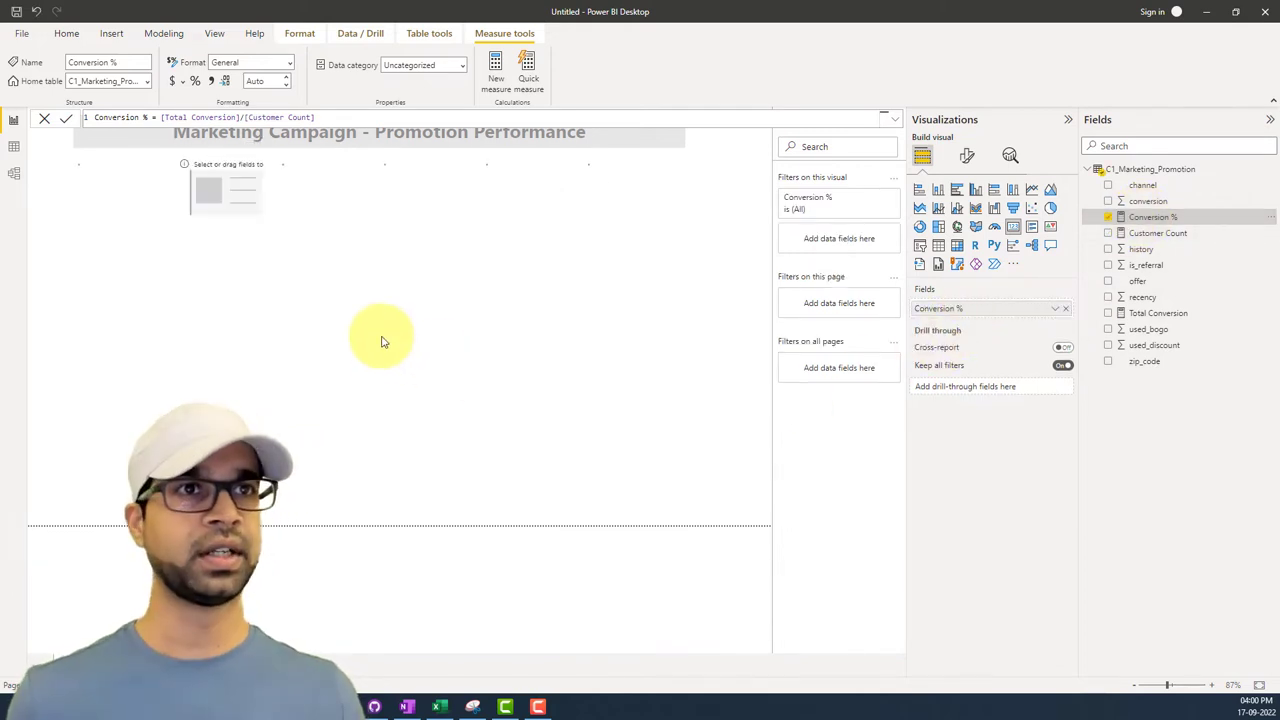
key(ctrl+z)
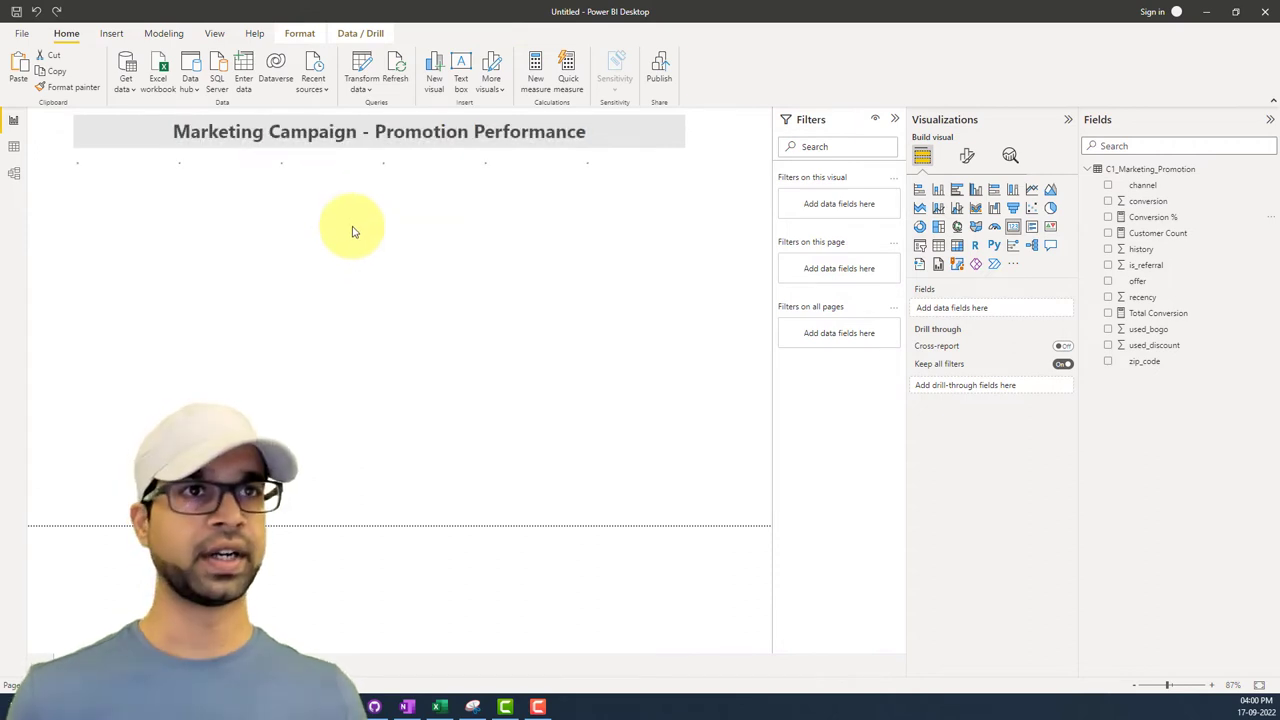
Step: Show Conversion % instead of Customer Count in the third card and format the measure as a percentage with one decimal place
click(330, 183)
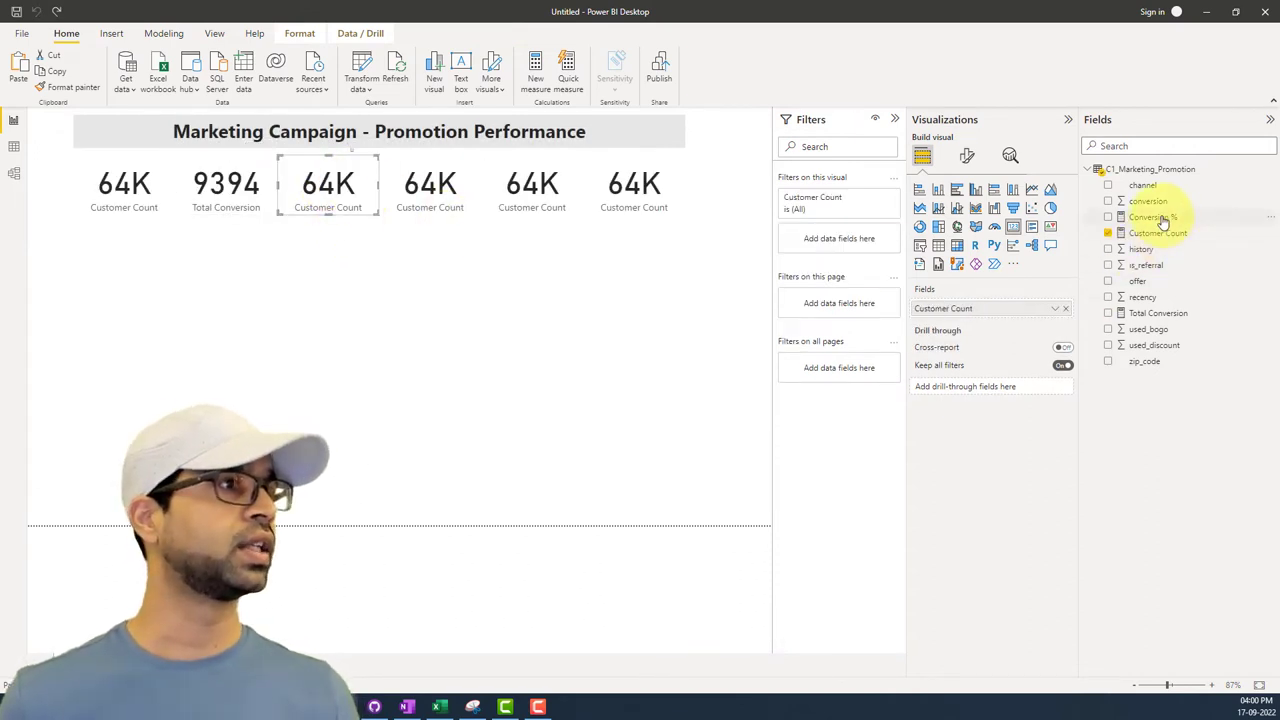
drag(1161, 218, 985, 352)
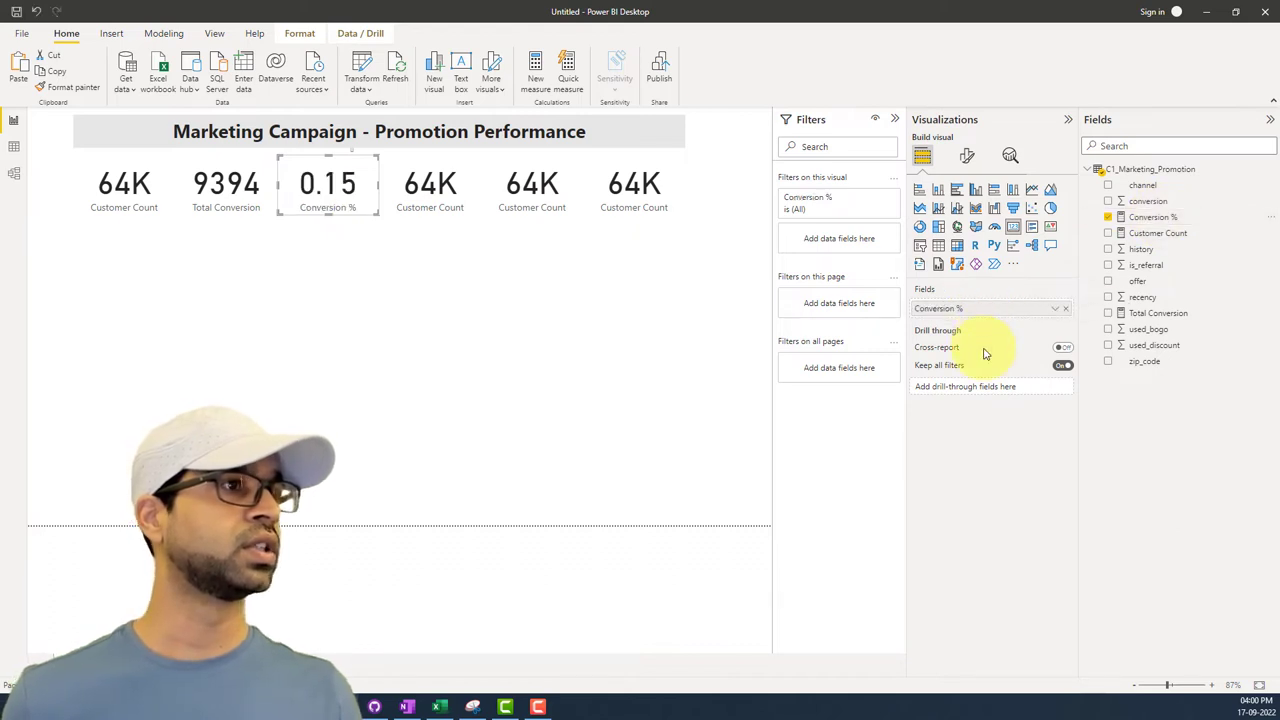
click(1146, 221)
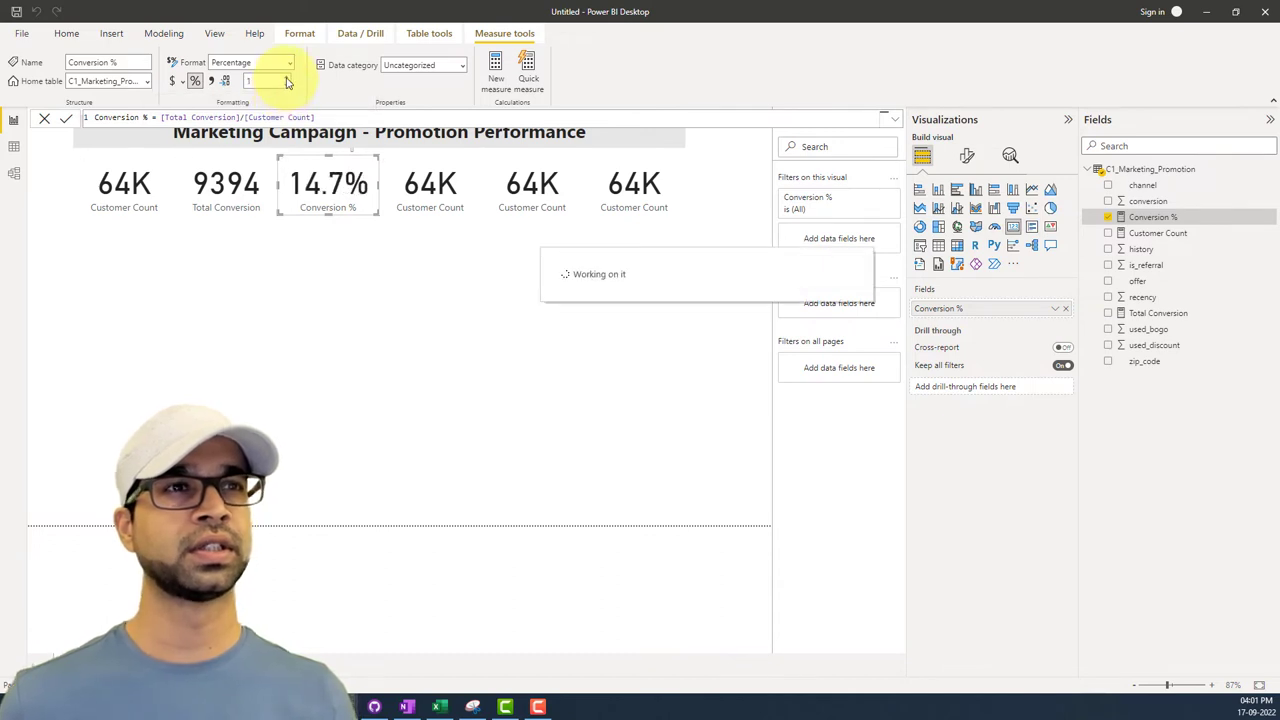
click(342, 296)
Step: Format the Total Conversion measure as a whole number with a thousands separator
click(231, 188)
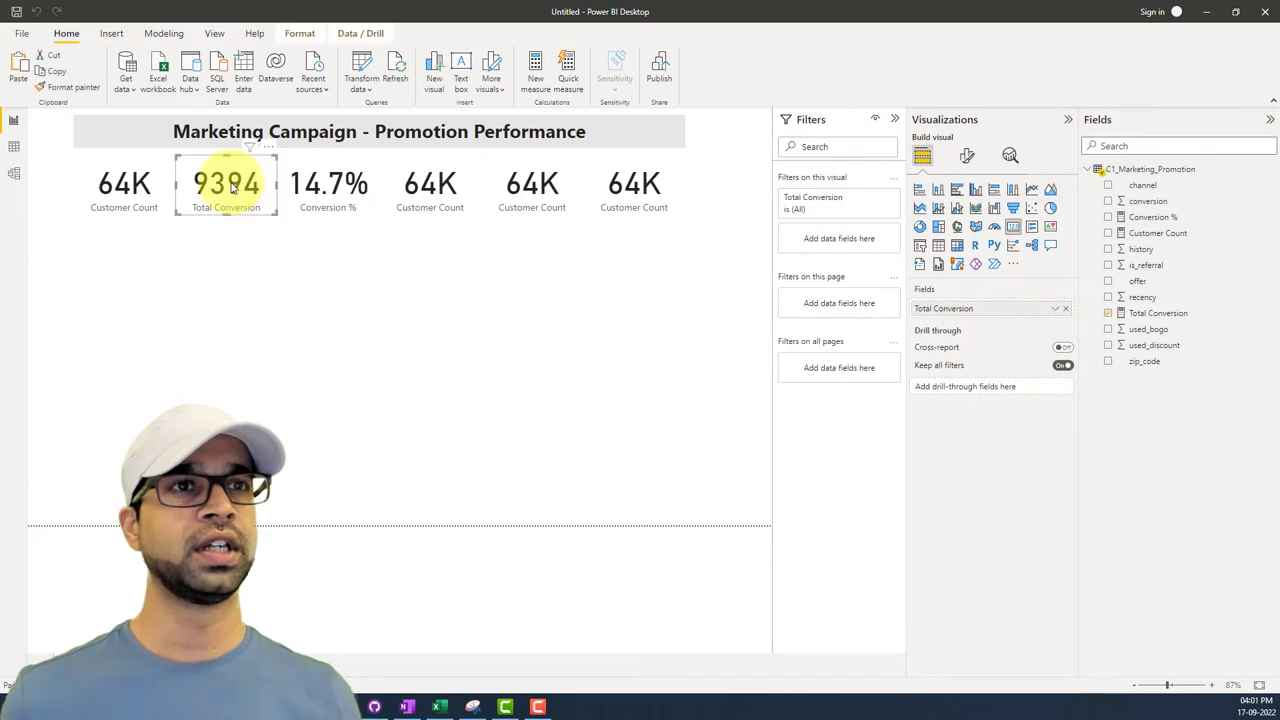
click(1150, 314)
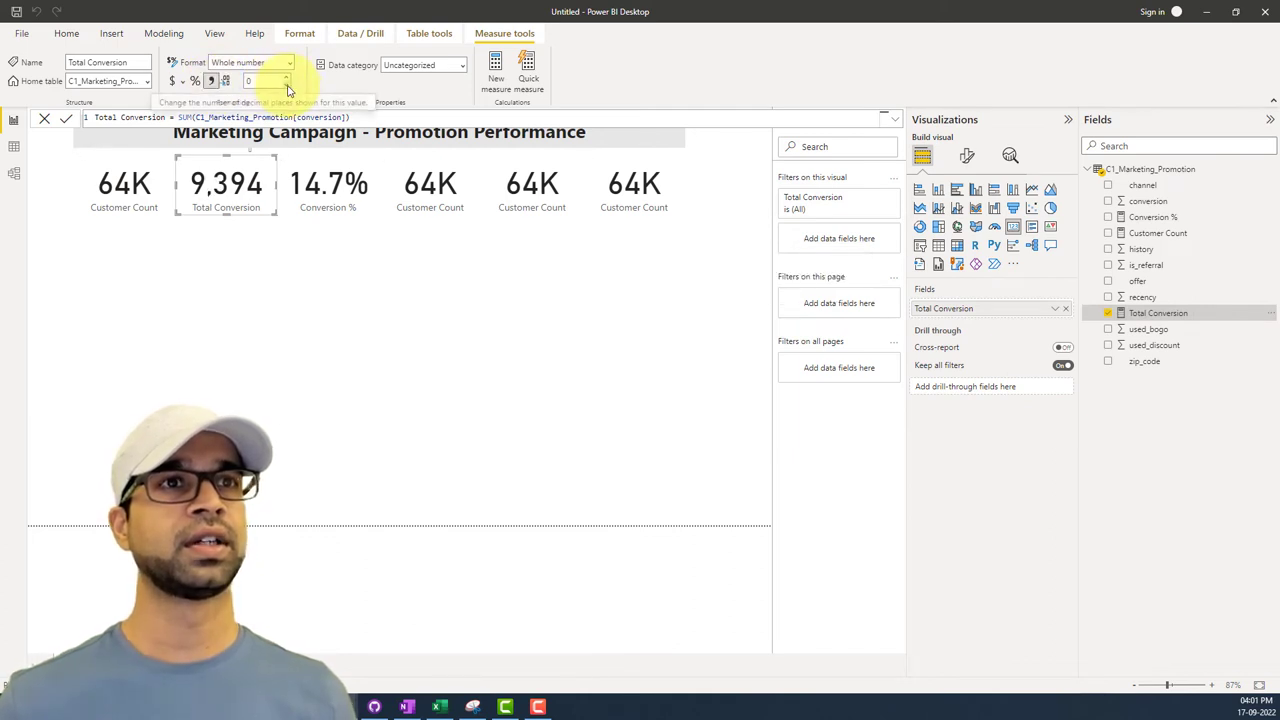
click(231, 289)
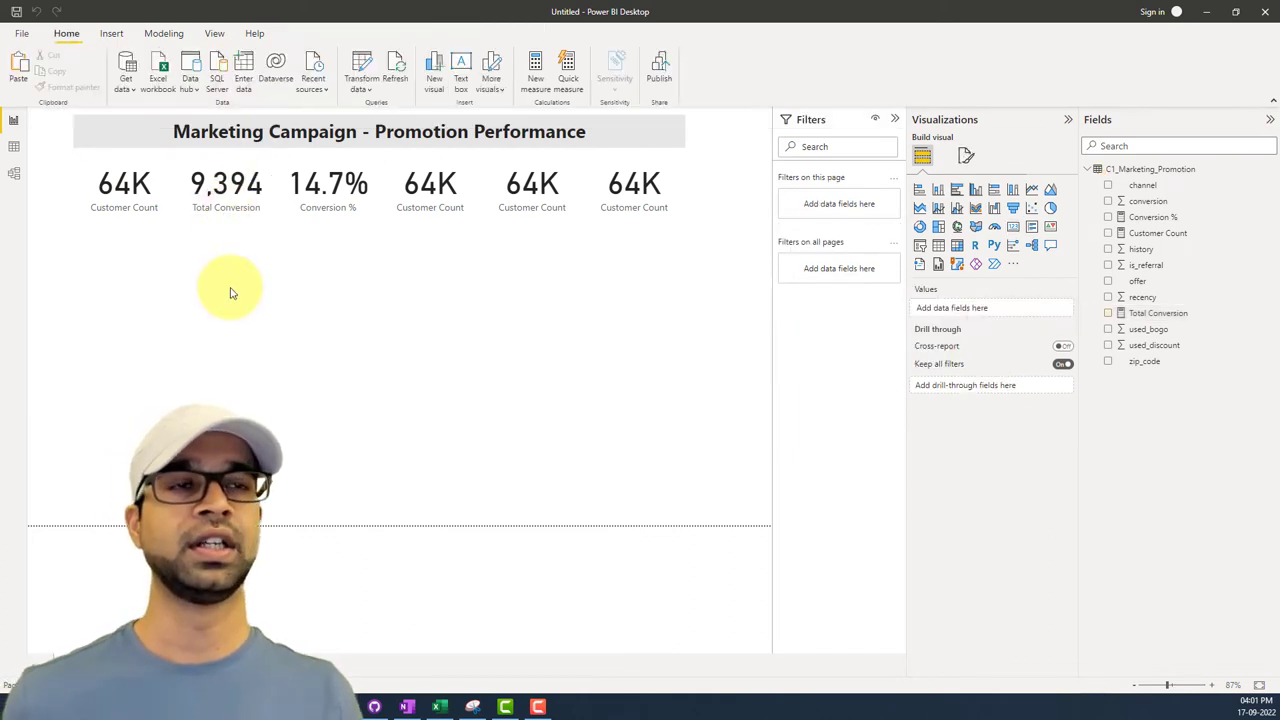
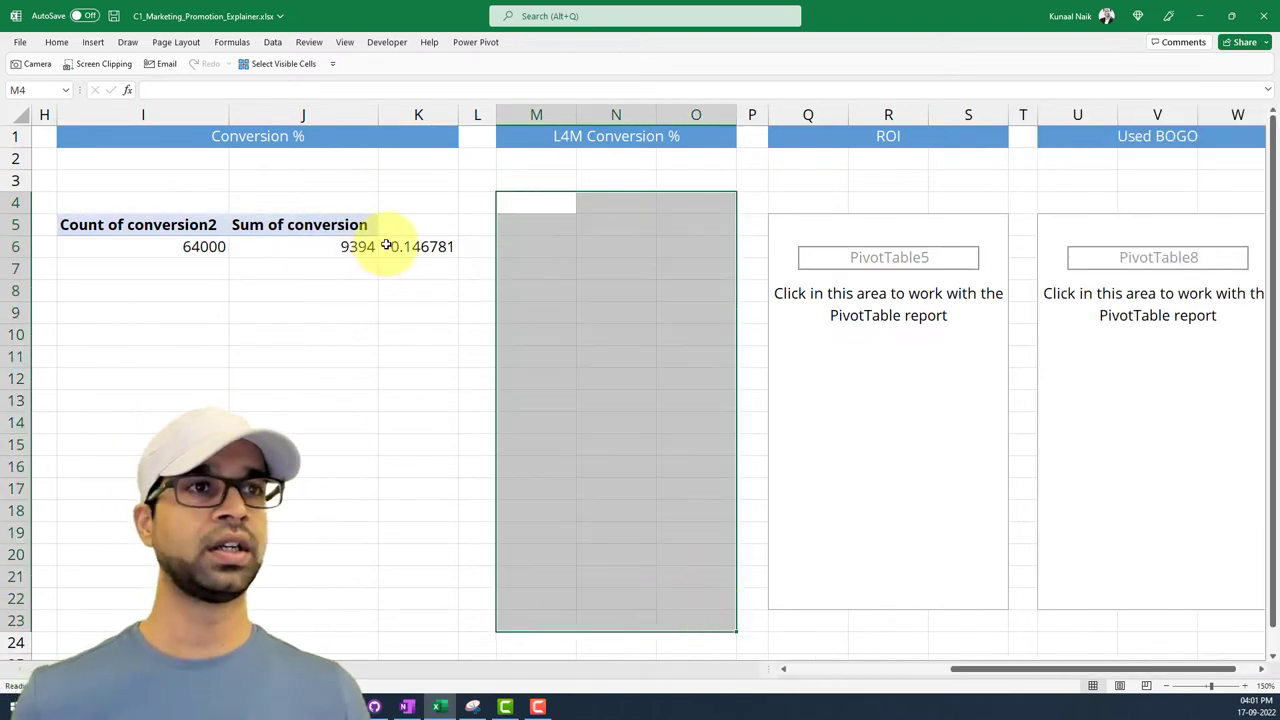
Step: In Excel, copy the Conversion % PivotTable and its rate formula to M5 under L4M Conversion % and fit the column widths
drag(386, 246, 147, 222)
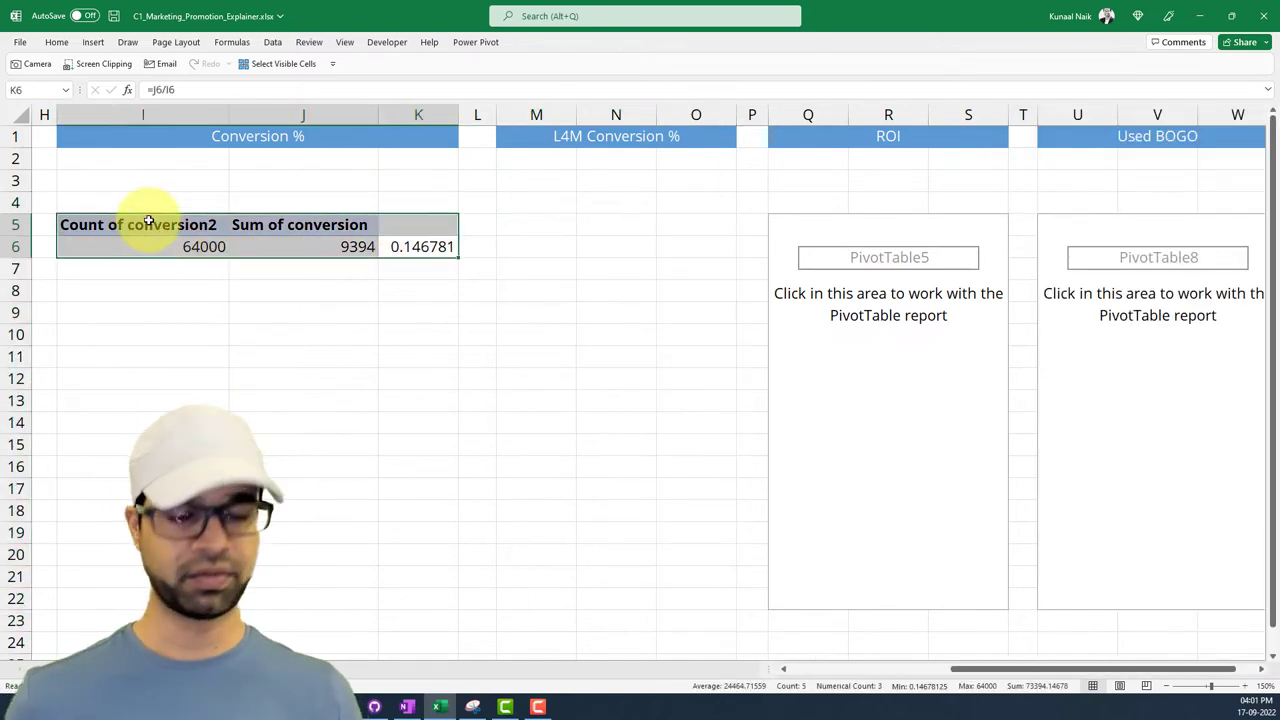
click(536, 224)
text(Count of conversion2	Sum of conversion	 64000	9394	0.146781)
click(614, 334)
drag(551, 114, 663, 113)
double_click(663, 113)
click(620, 290)
Step: Add recency as a filter to the L4M Conversion % PivotTable and limit it to the values 1, 2, 3 and 4
click(617, 246)
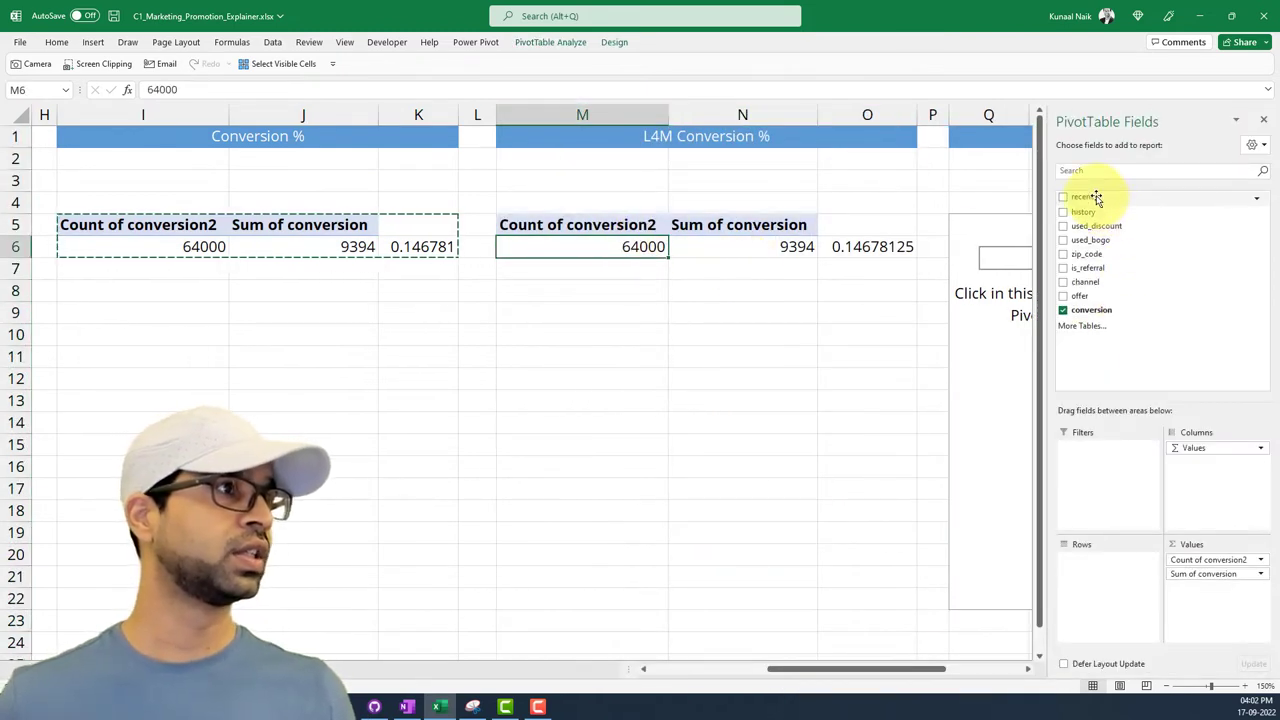
drag(1088, 197, 1100, 468)
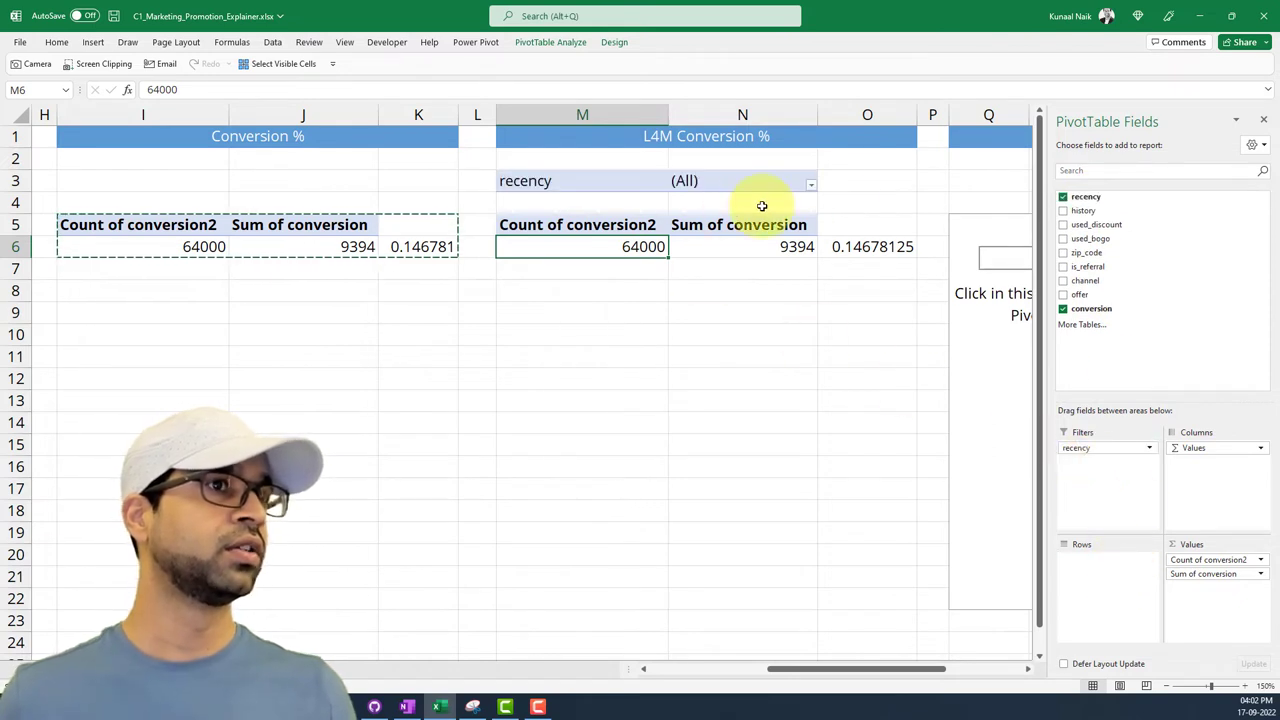
click(811, 184)
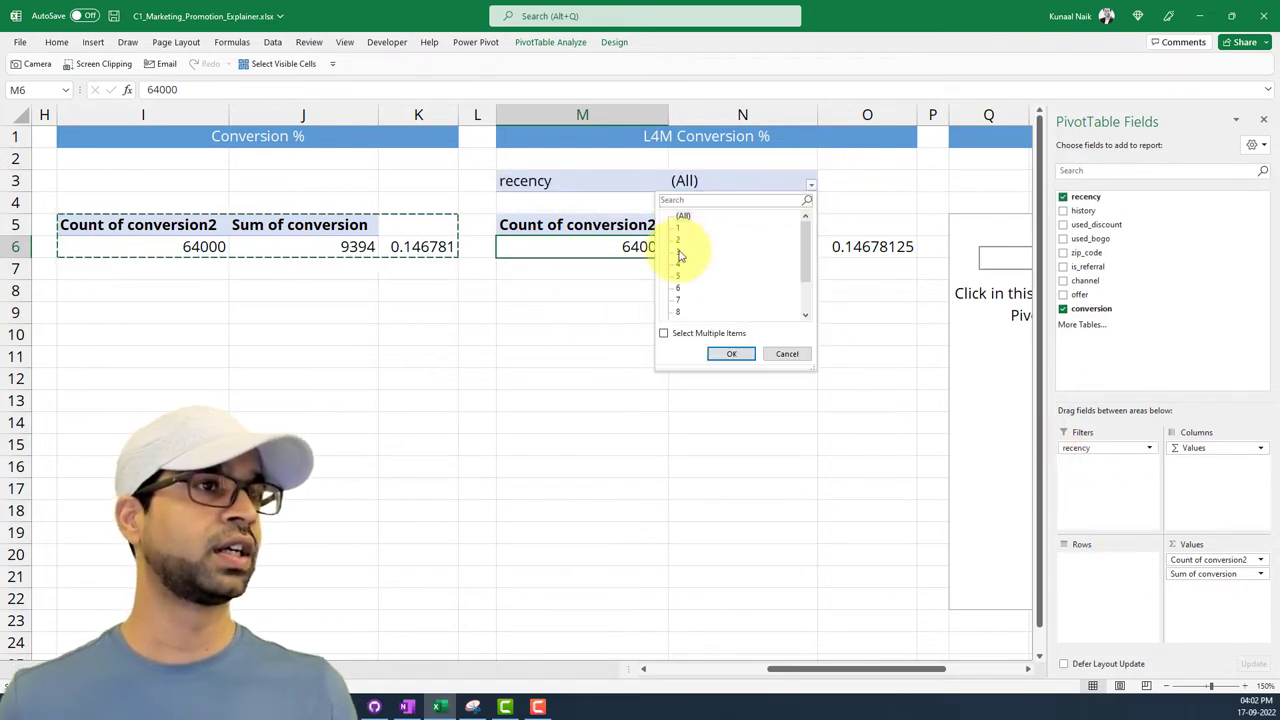
click(663, 334)
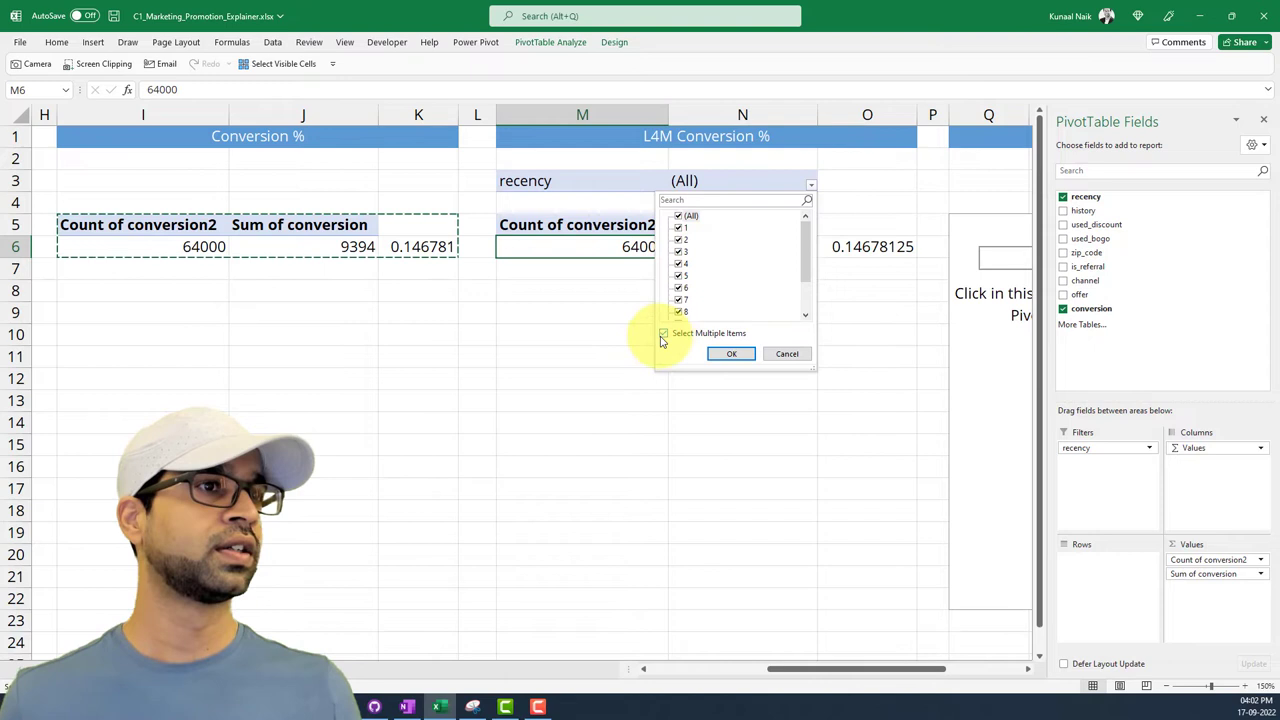
click(680, 217)
click(680, 229)
click(680, 240)
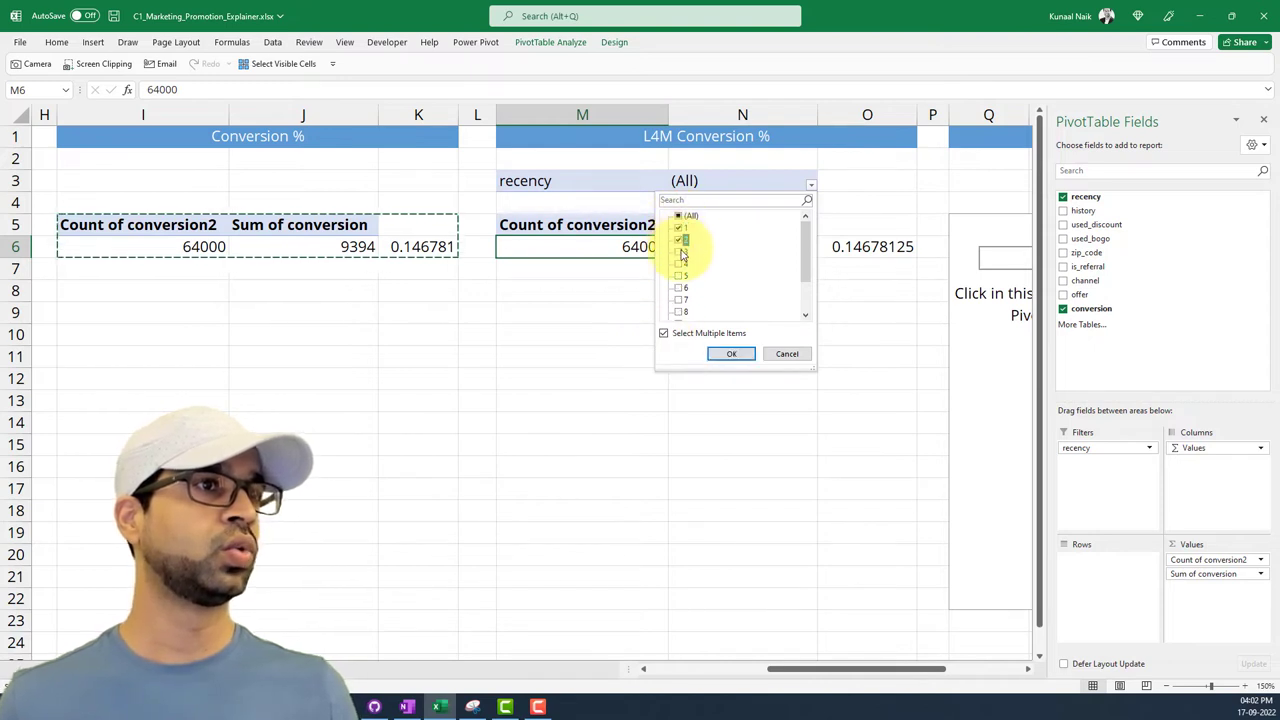
click(681, 252)
click(680, 264)
click(731, 354)
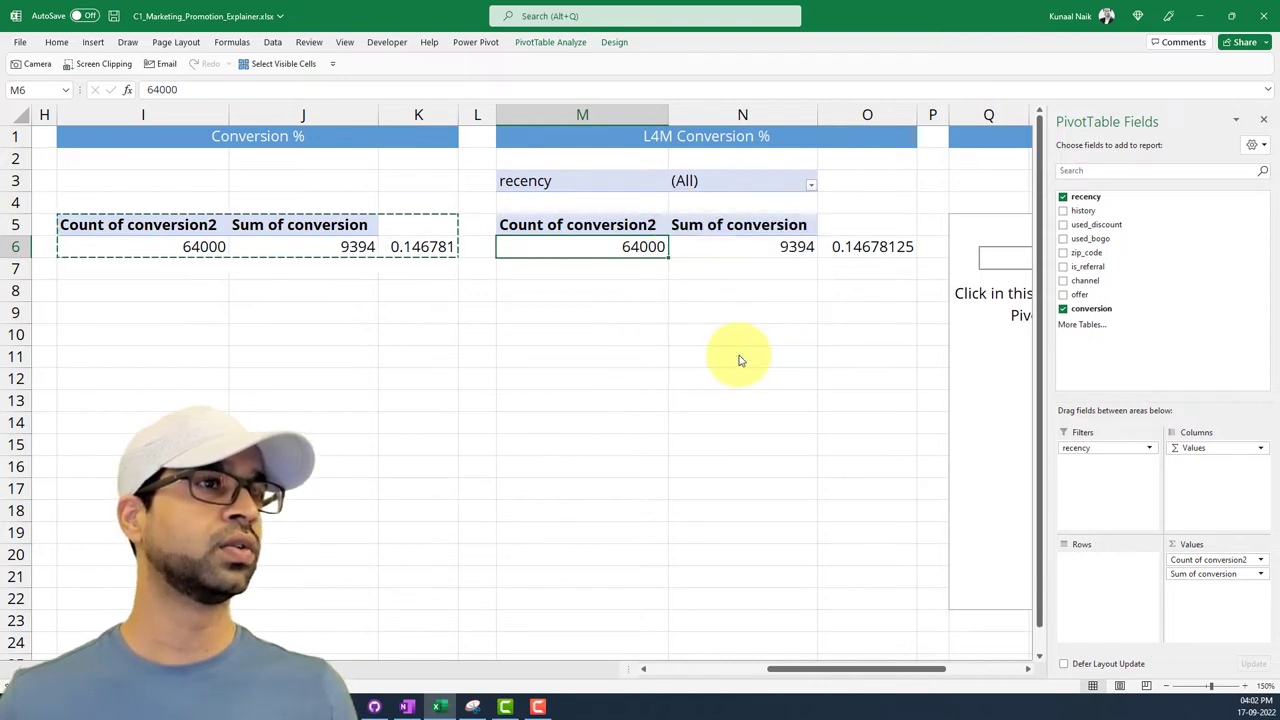
Step: Check the rate formula in O6 and compare its result with the L4M Conversion % card of the reference dashboard in OneNote
click(886, 246)
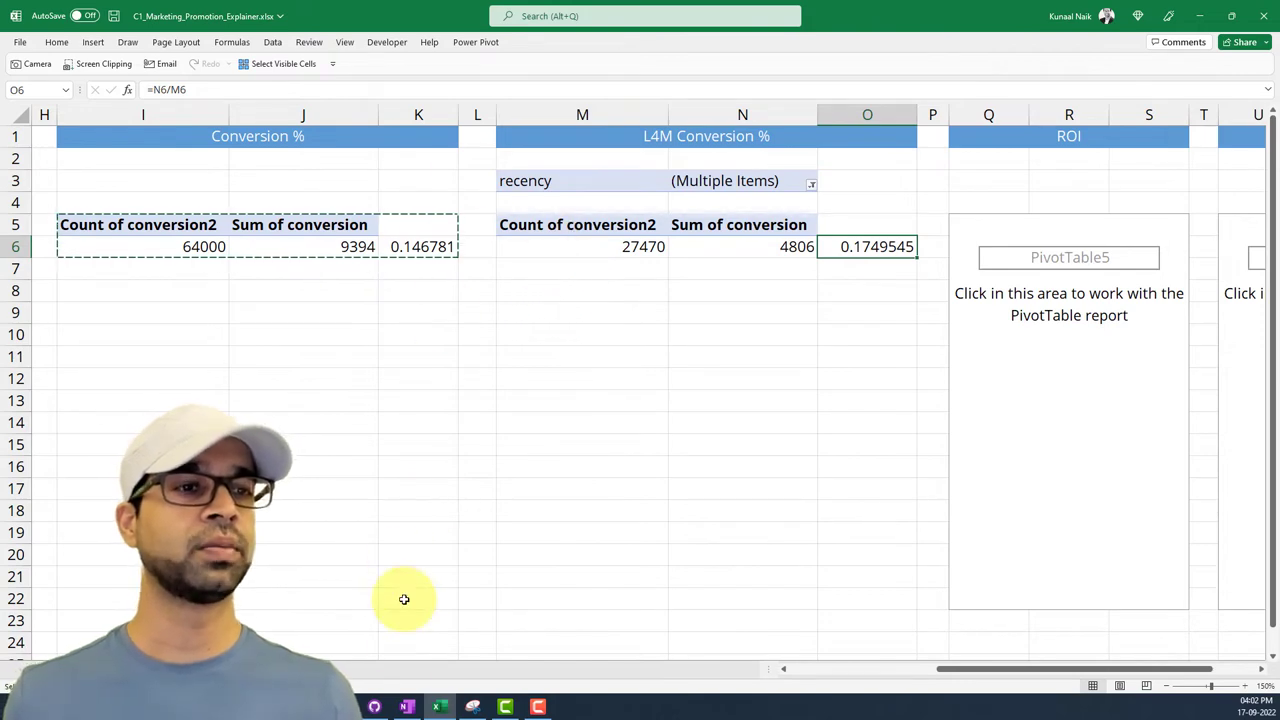
click(407, 707)
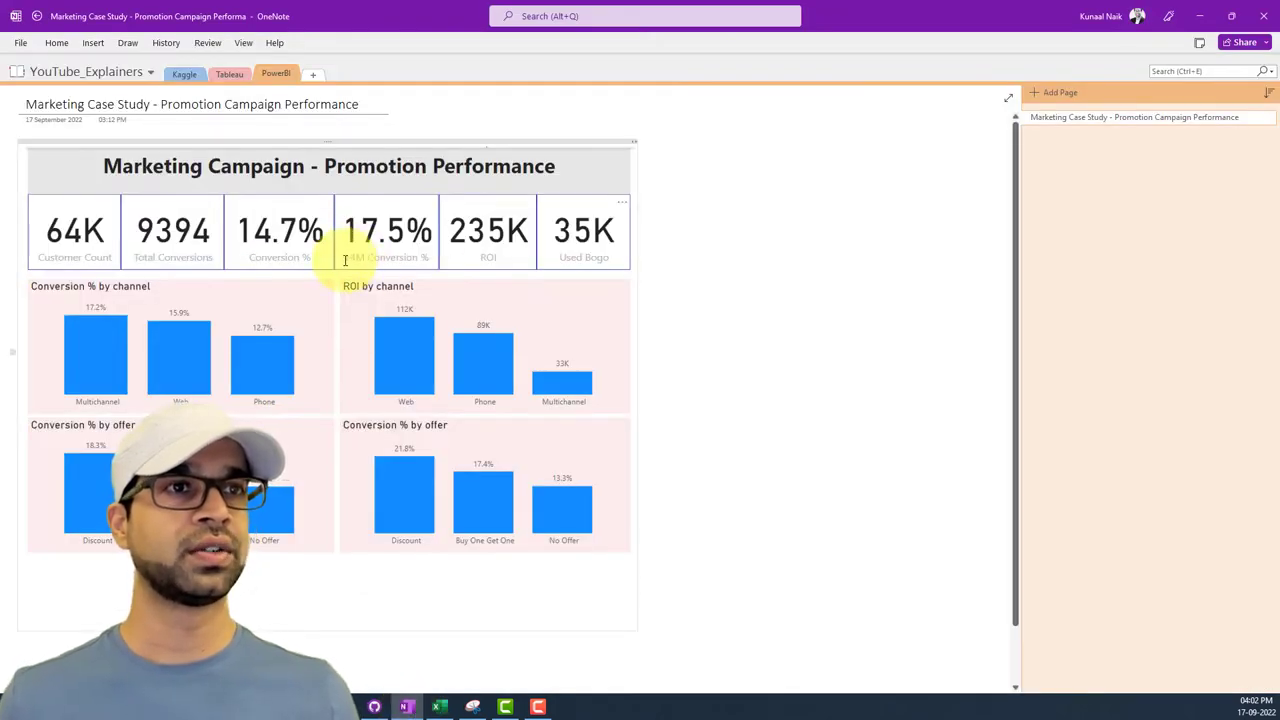
key(alt+Tab)
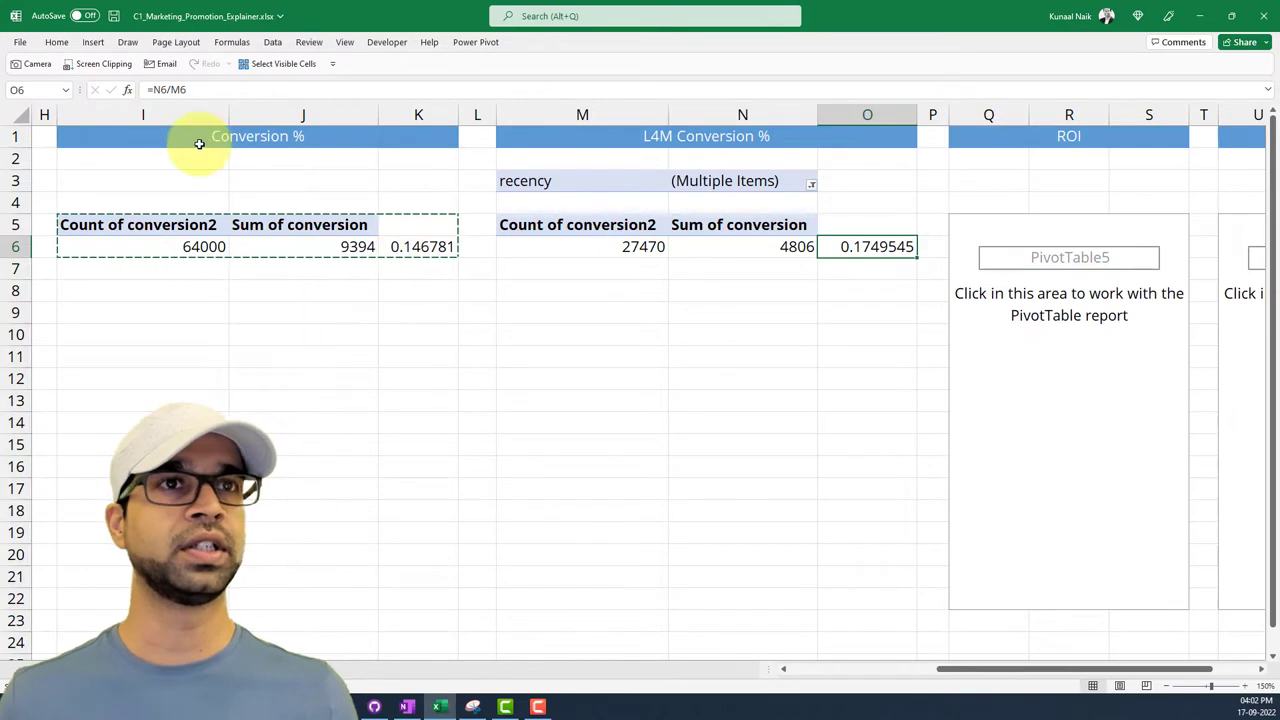
Step: Switch to Power BI and start a new measure named L4M Conversion % in the C1_Marketing_Promotion table
mouse_move(355, 690)
click(400, 643)
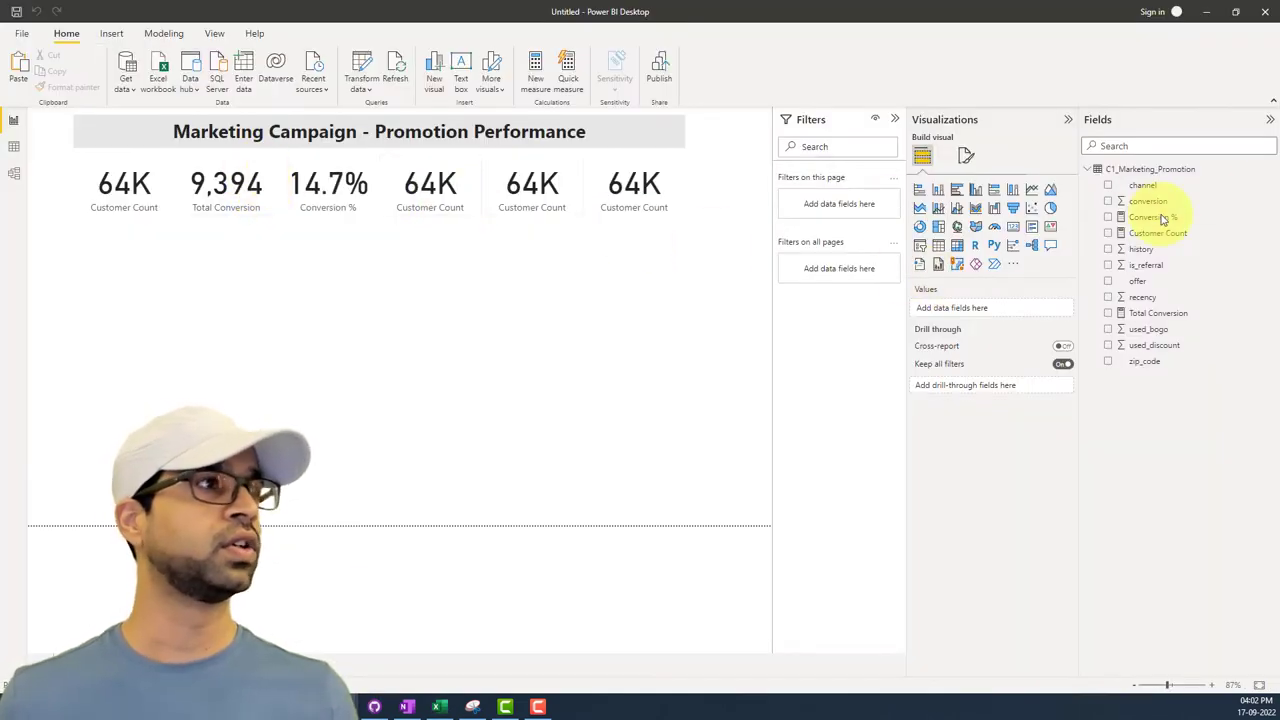
click(1273, 172)
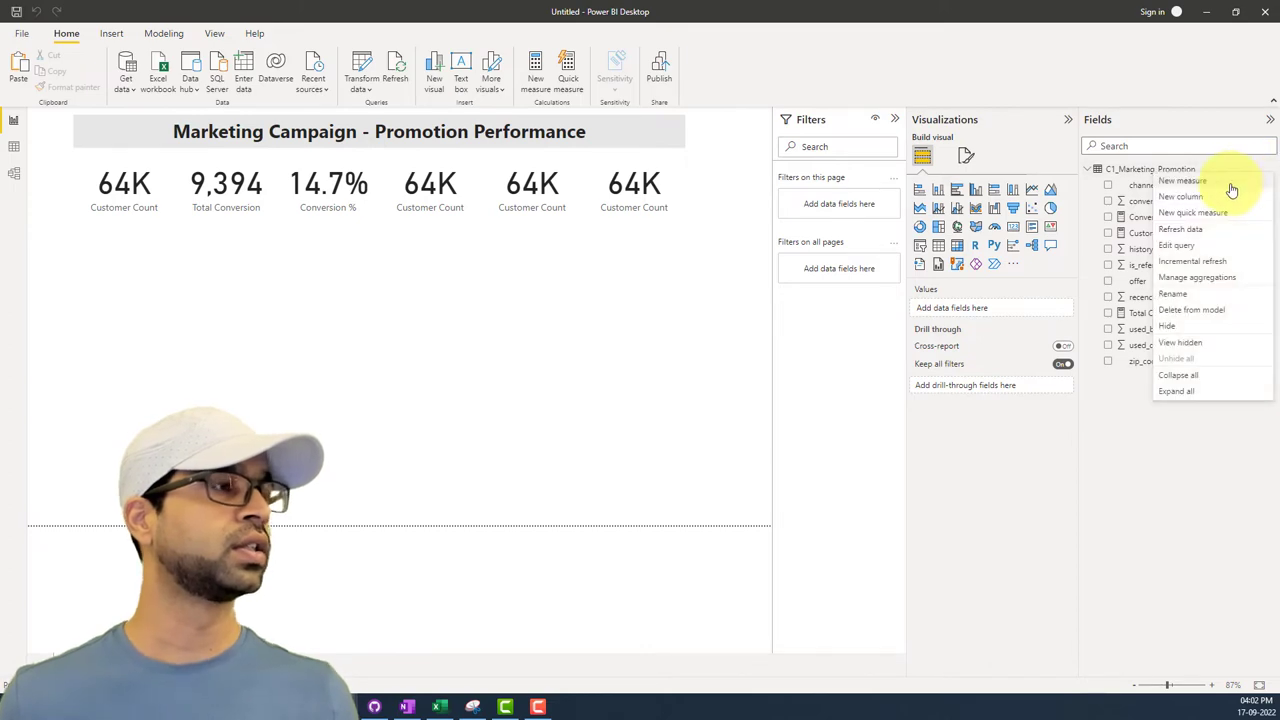
key(Escape)
click(535, 70)
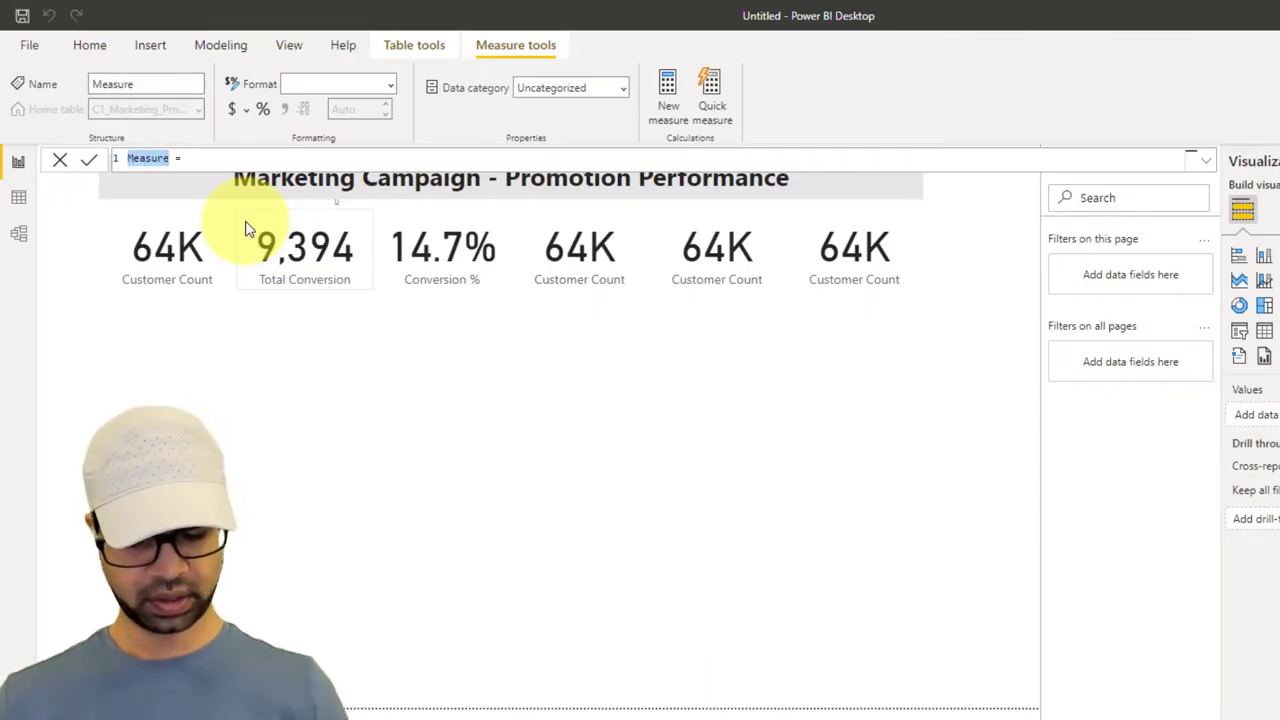
text(L4M Conversion %)
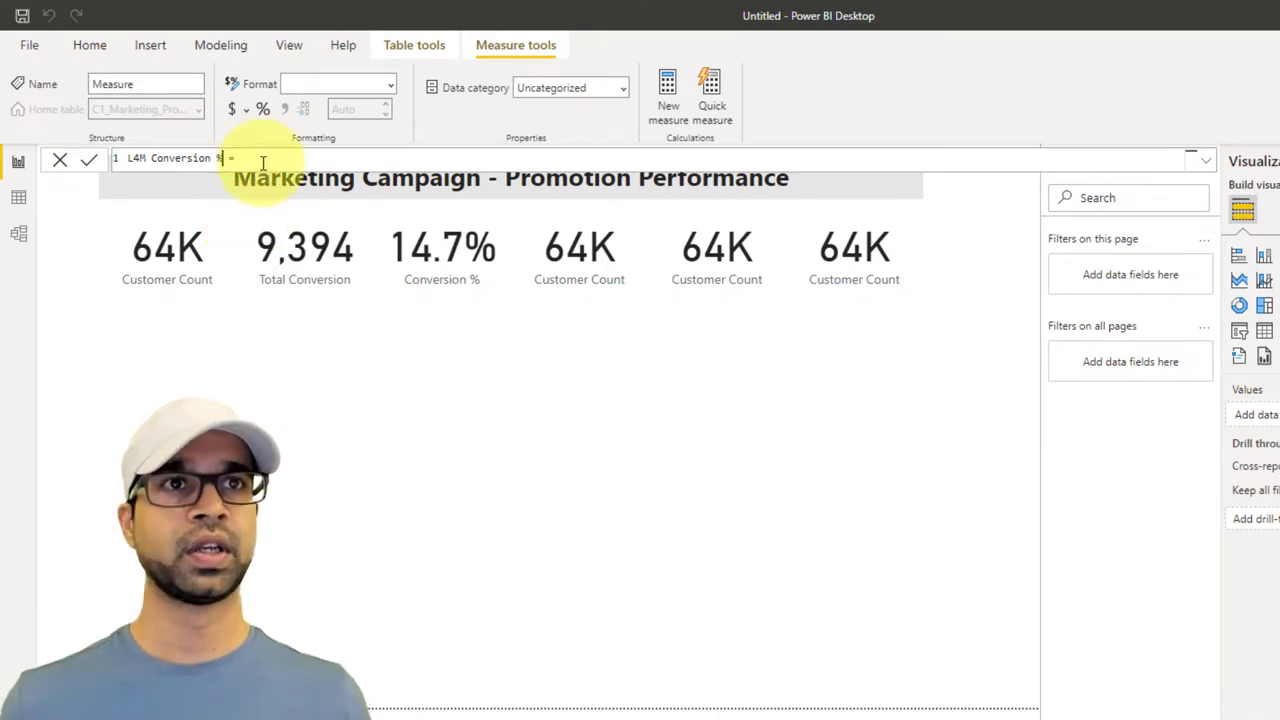
Step: Define the L4M Conversion % expression as [Total Conversion]/[Customer Count]
text(To)
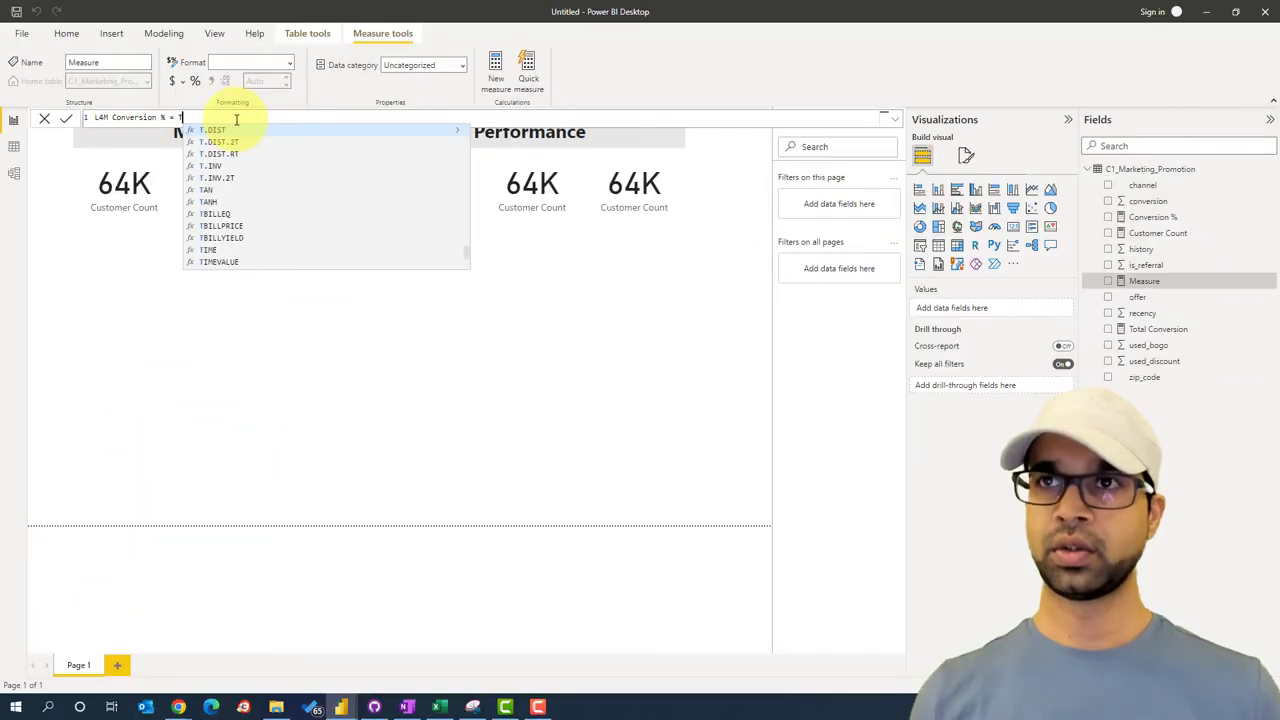
text(tal C)
key(Tab)
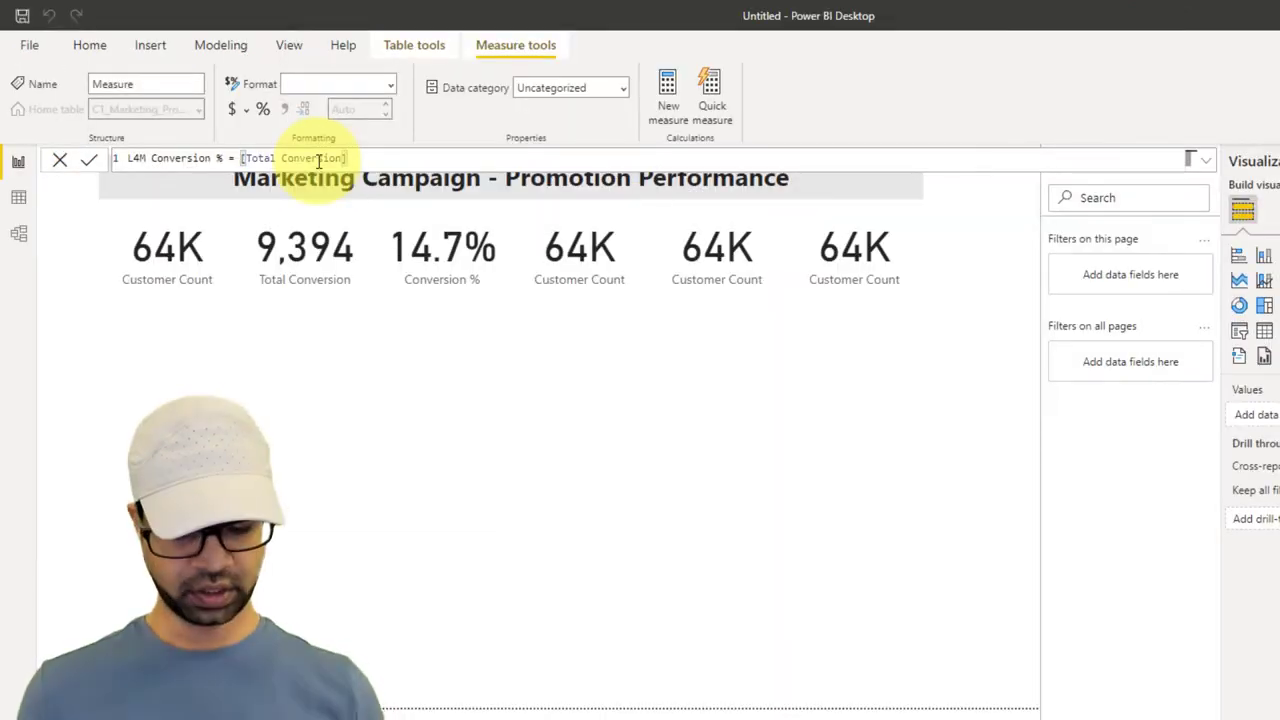
text(/cus)
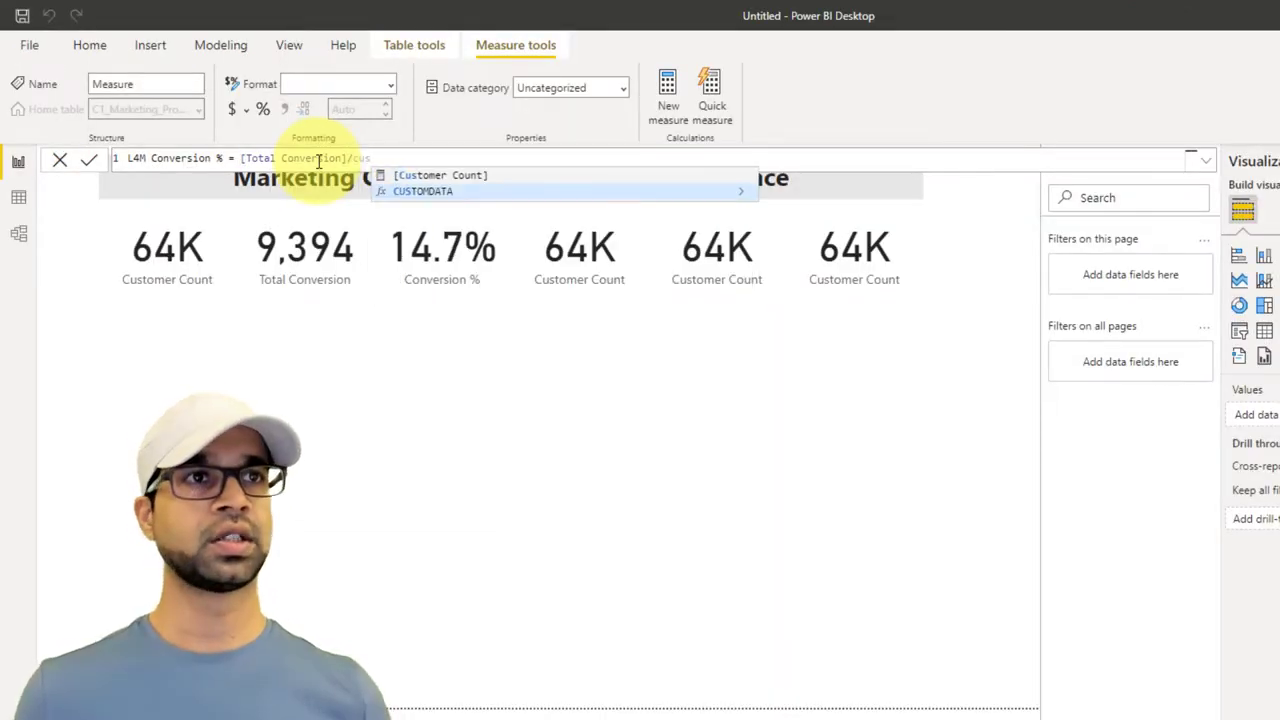
key(Tab)
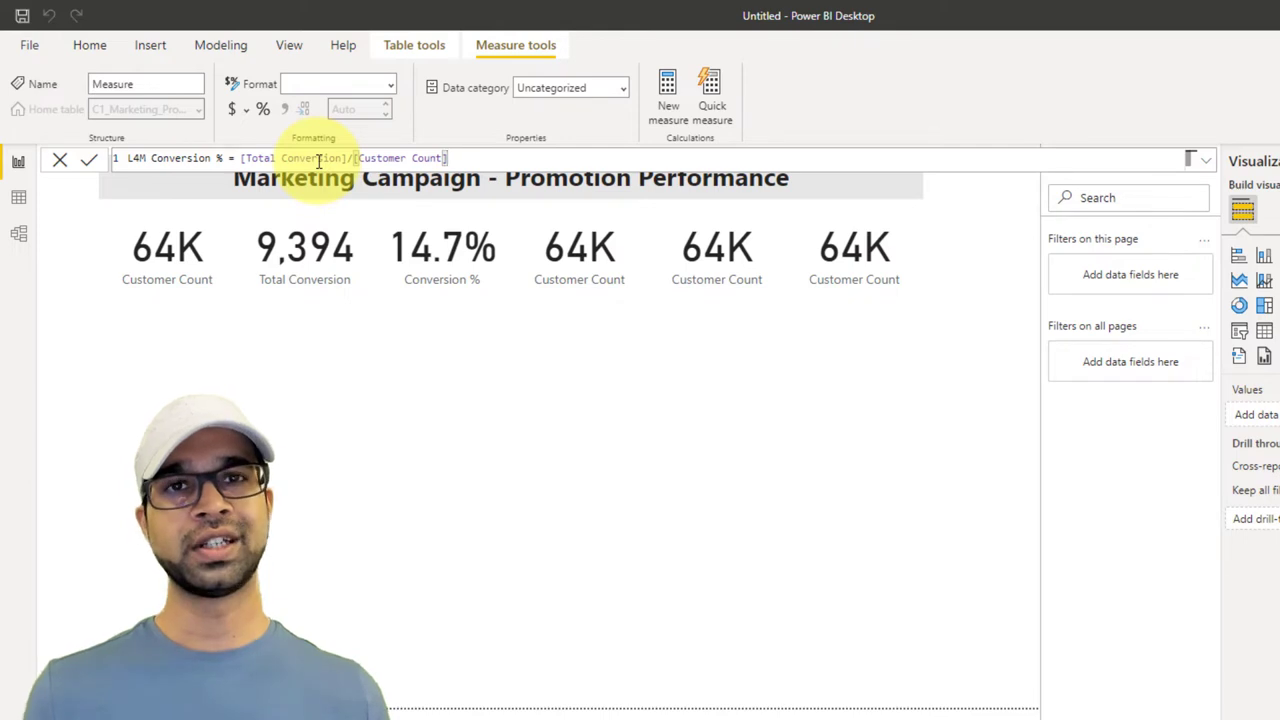
Step: Wrap the L4M Conversion % expression in CALCULATE with the filter C1_Marketing_Promotion[recency] <= 4
click(242, 157)
text(C)
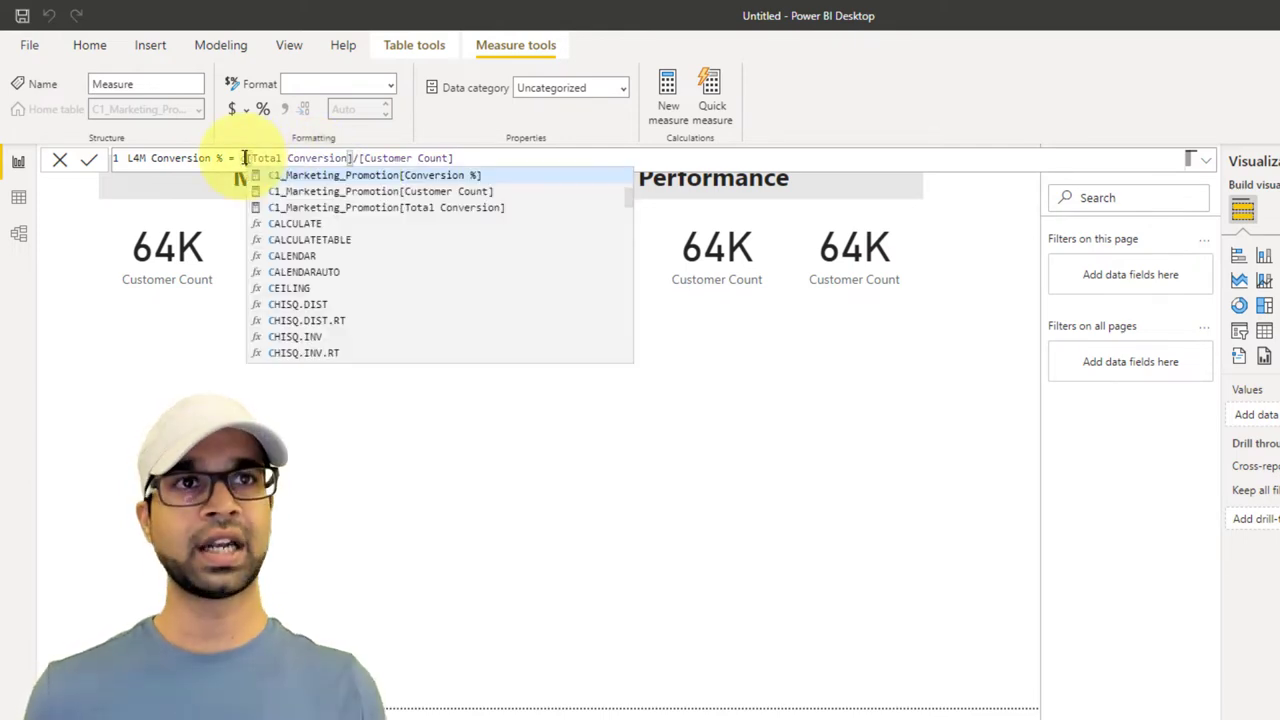
text(AL)
key(Tab)
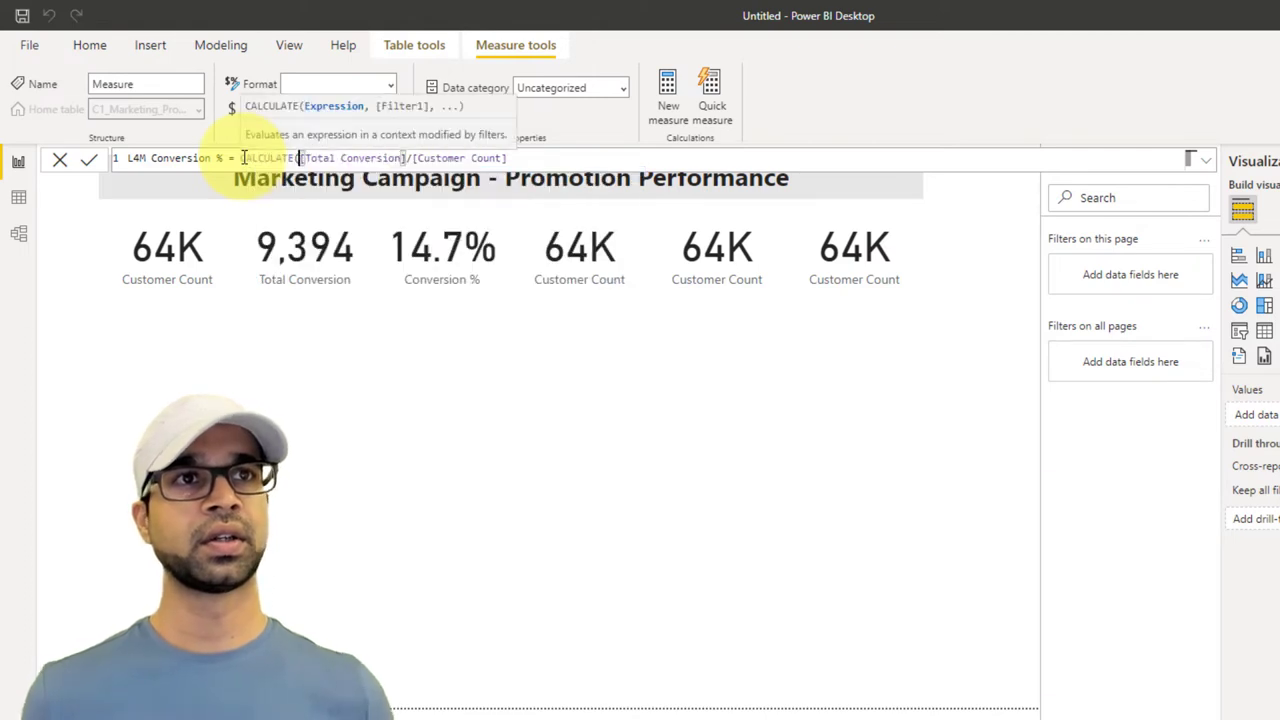
click(539, 158)
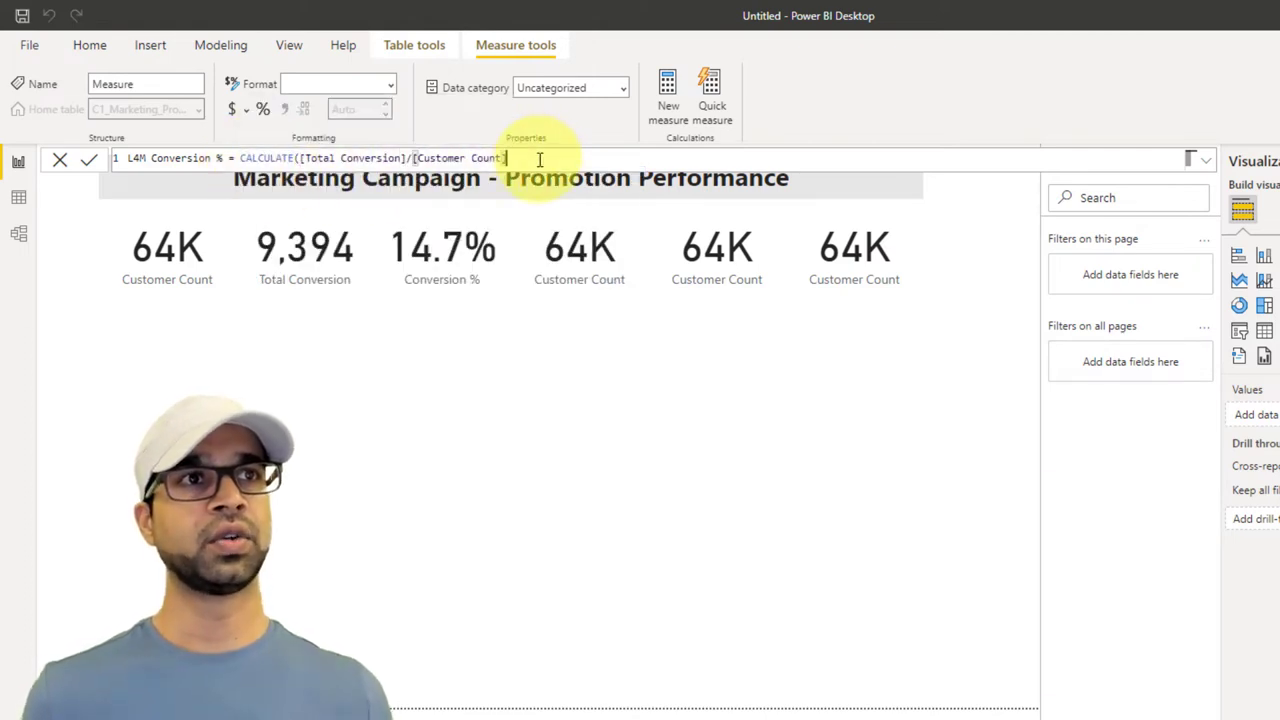
text(, )
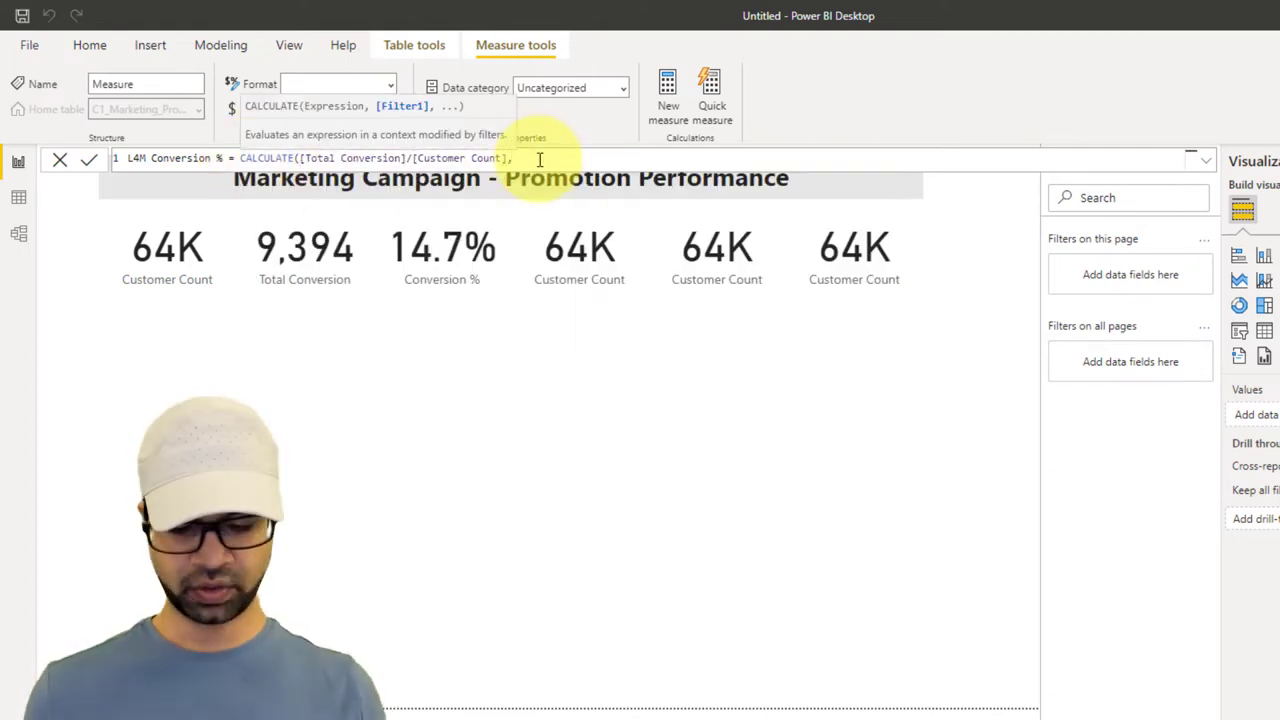
text(rec)
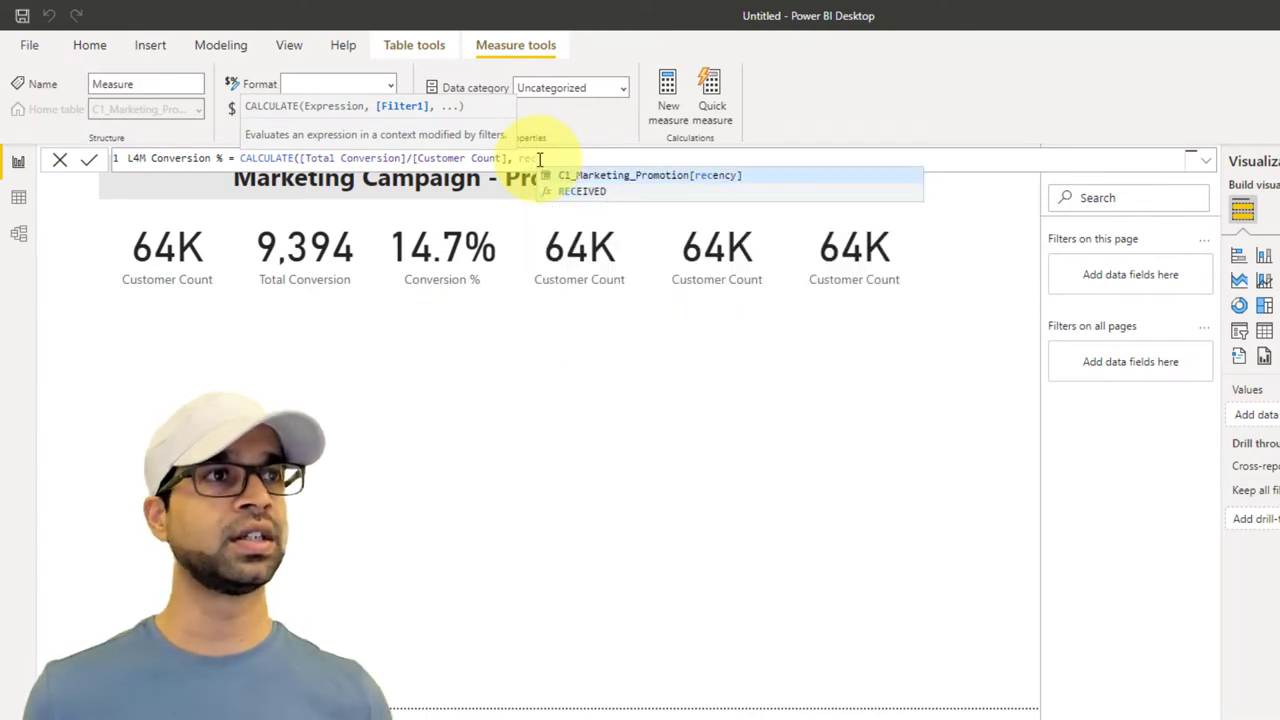
key(Tab)
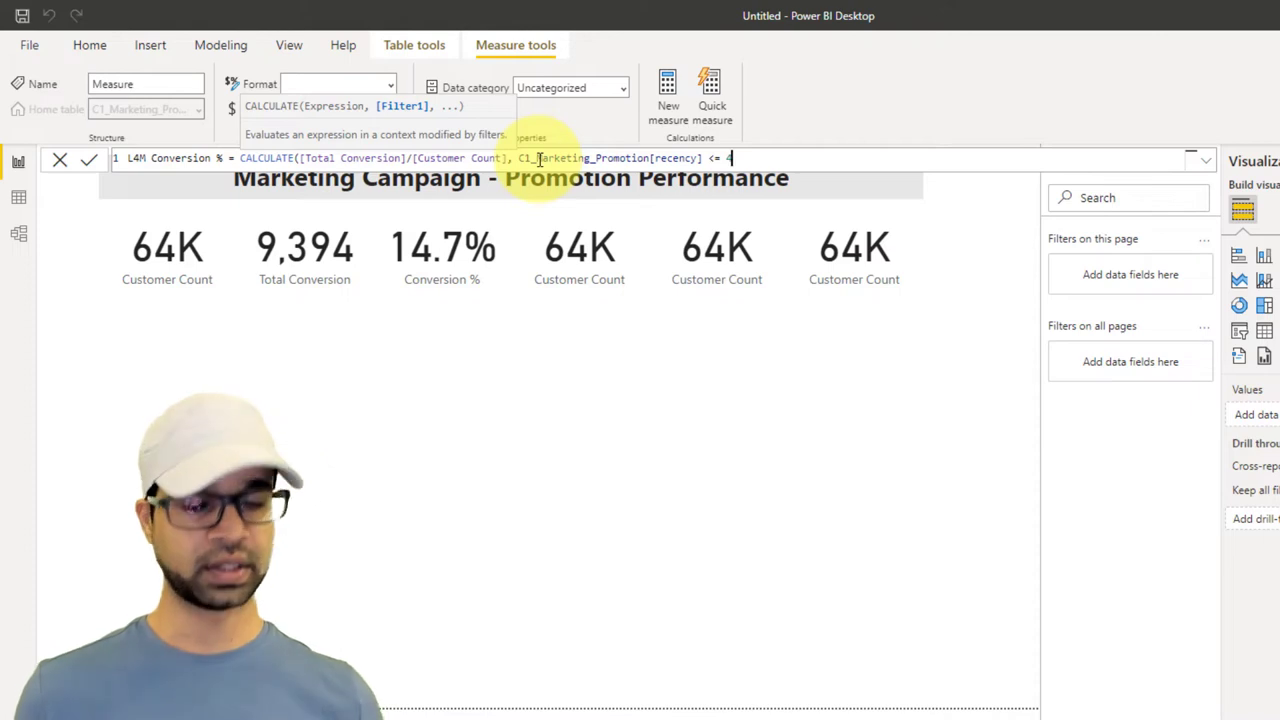
text(<= 4))
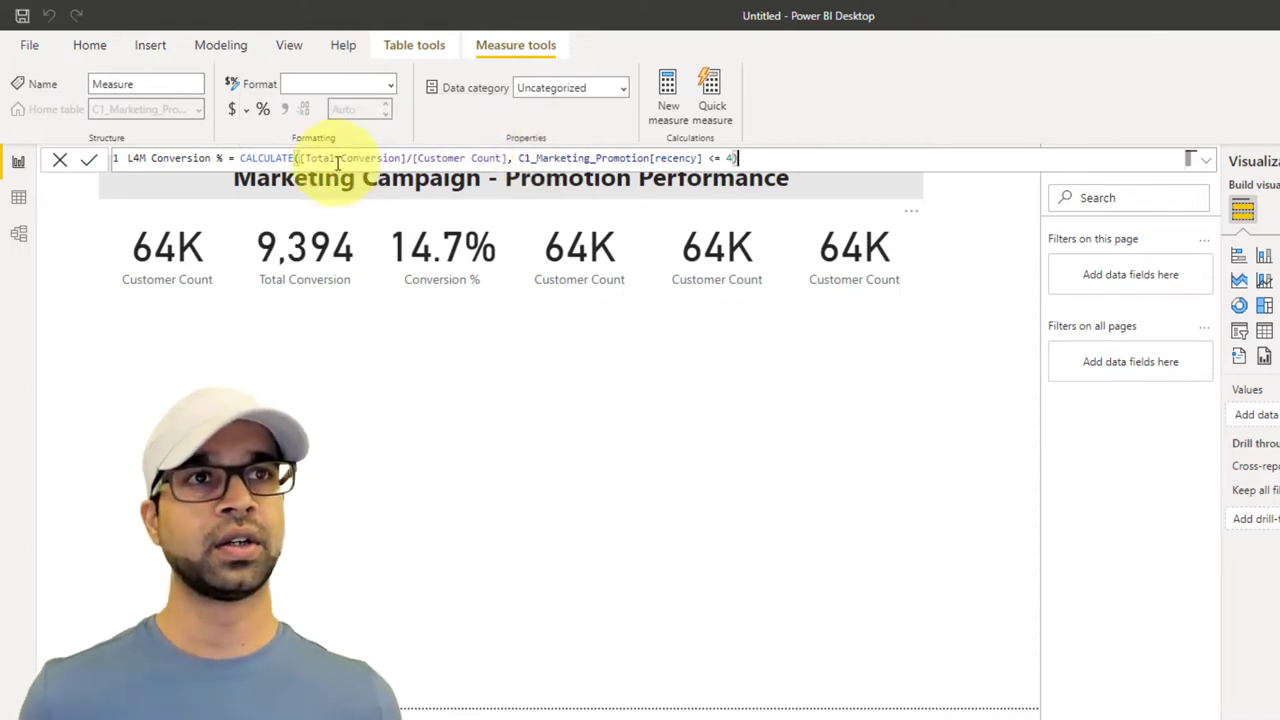
Step: Review the CALCULATE function and recency filter in the L4M Conversion % formula and commit the measure
click(300, 158)
drag(318, 158, 732, 158)
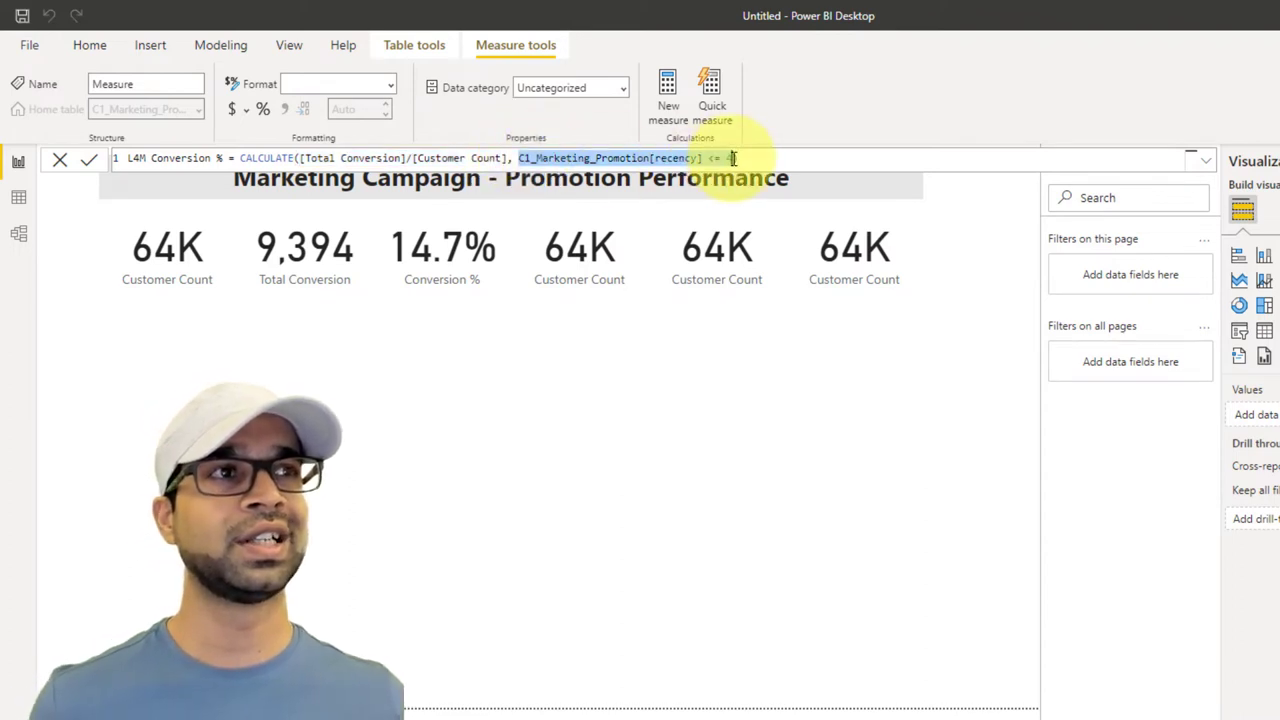
click(300, 158)
click(259, 158)
double_click(260, 158)
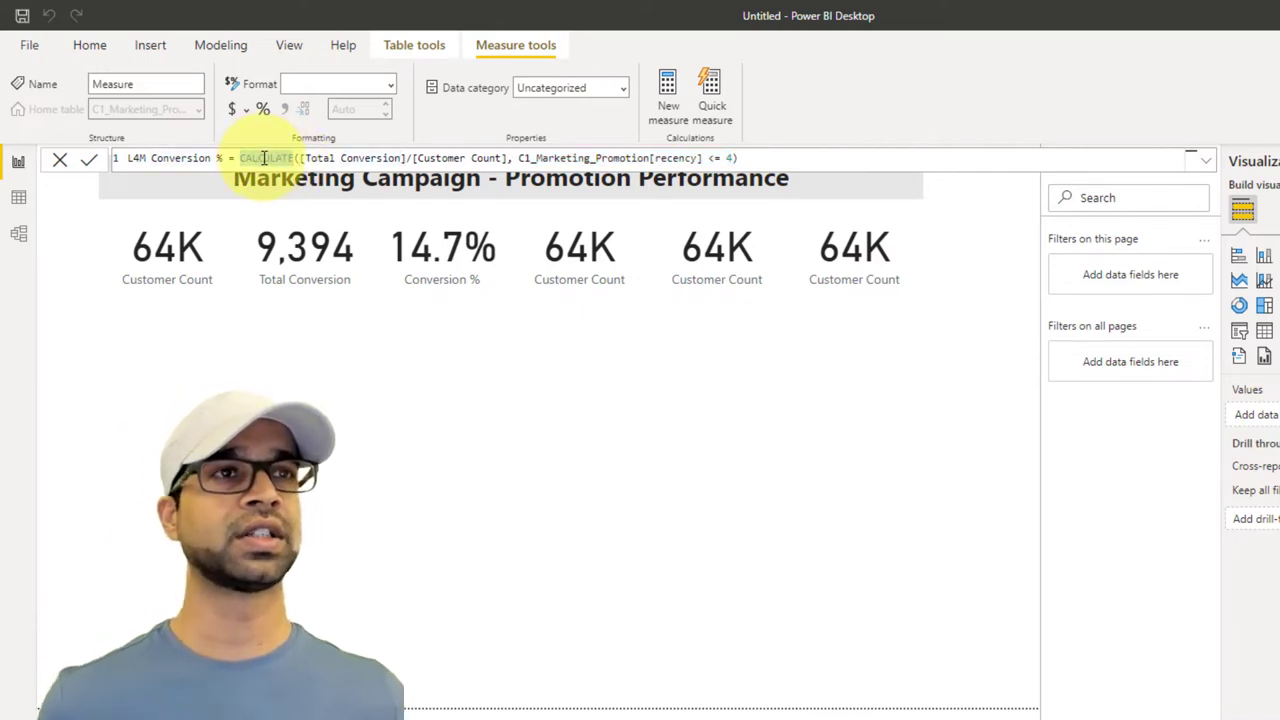
click(775, 155)
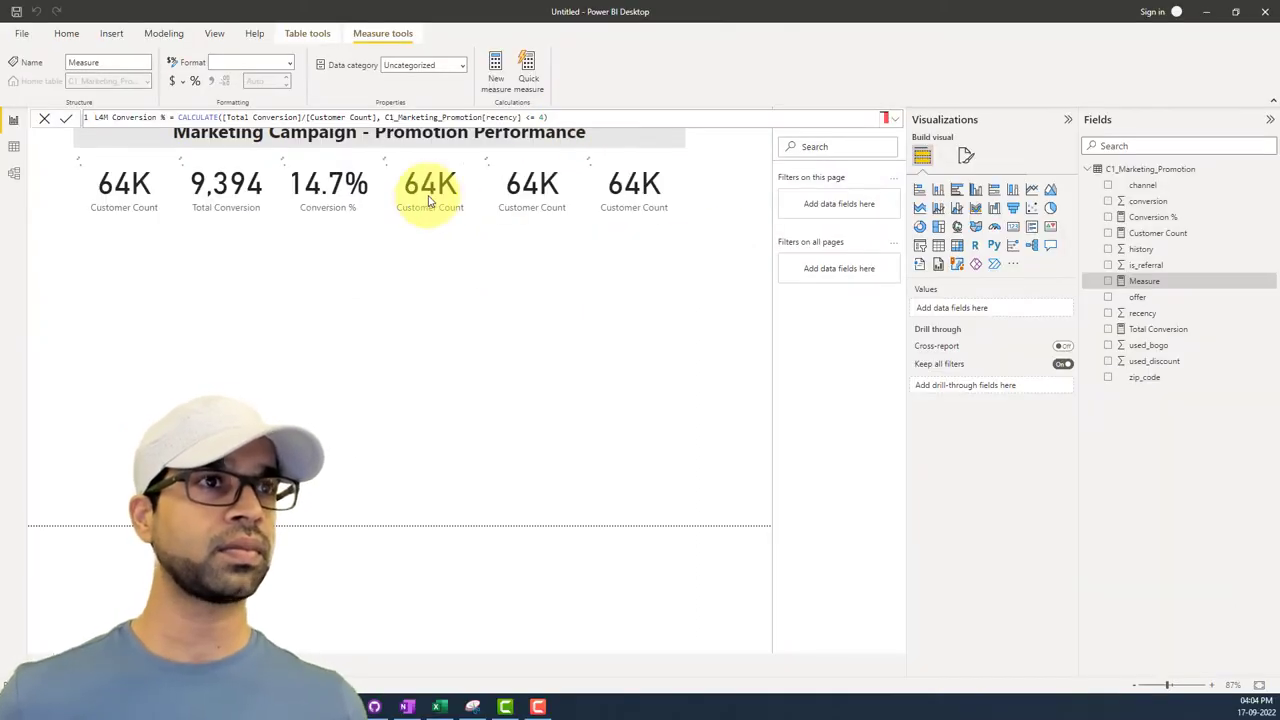
key(Return)
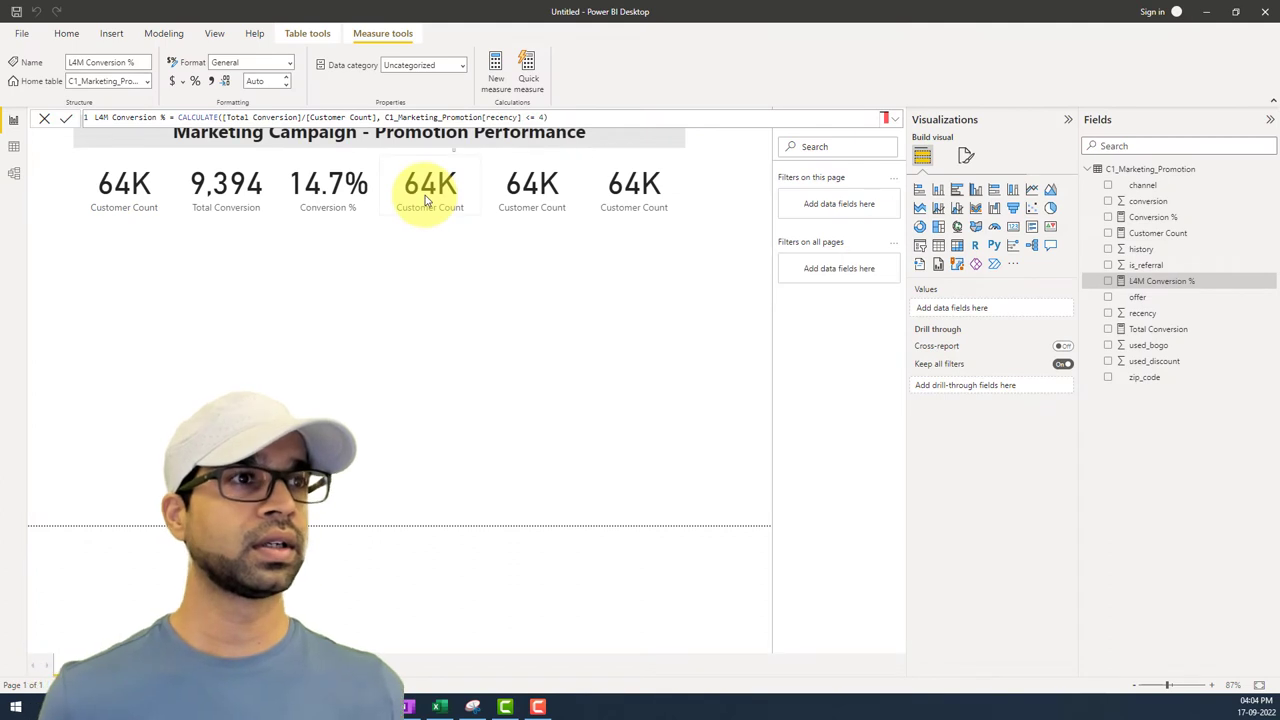
Step: Replace Customer Count with L4M Conversion % in the fourth card and format the measure as a percentage with adjusted decimal places
click(428, 195)
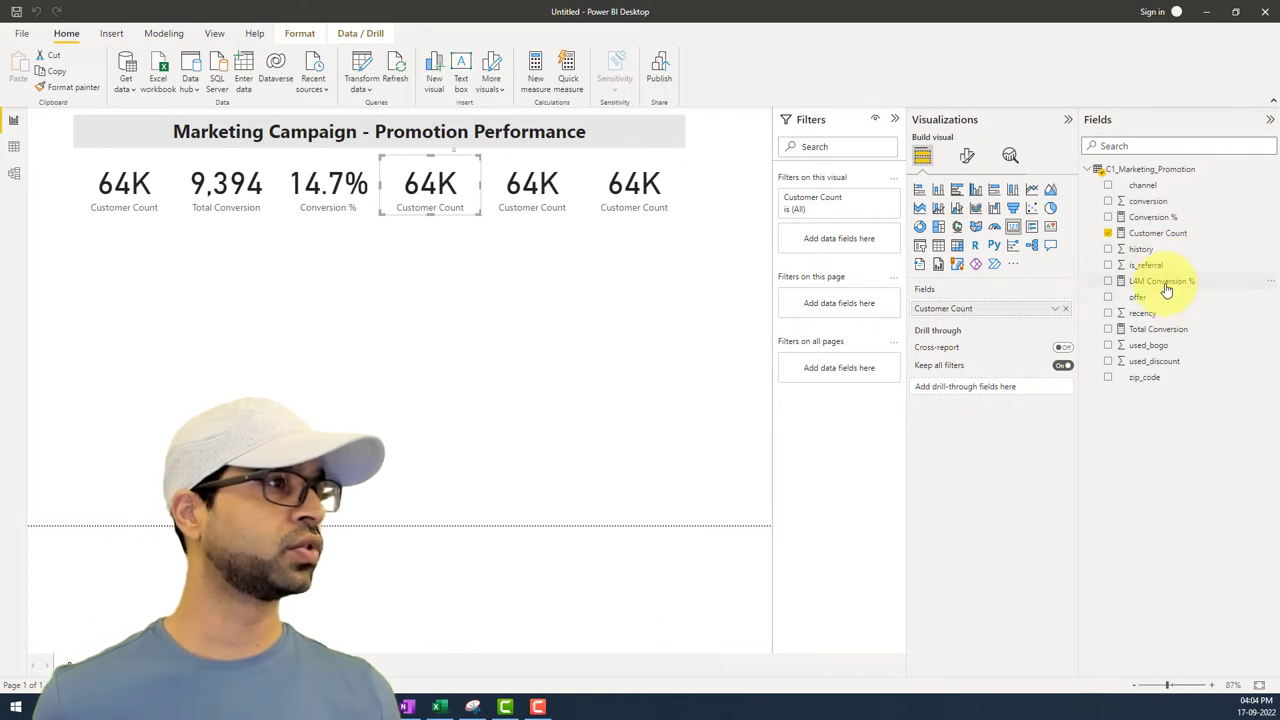
drag(1166, 289, 972, 325)
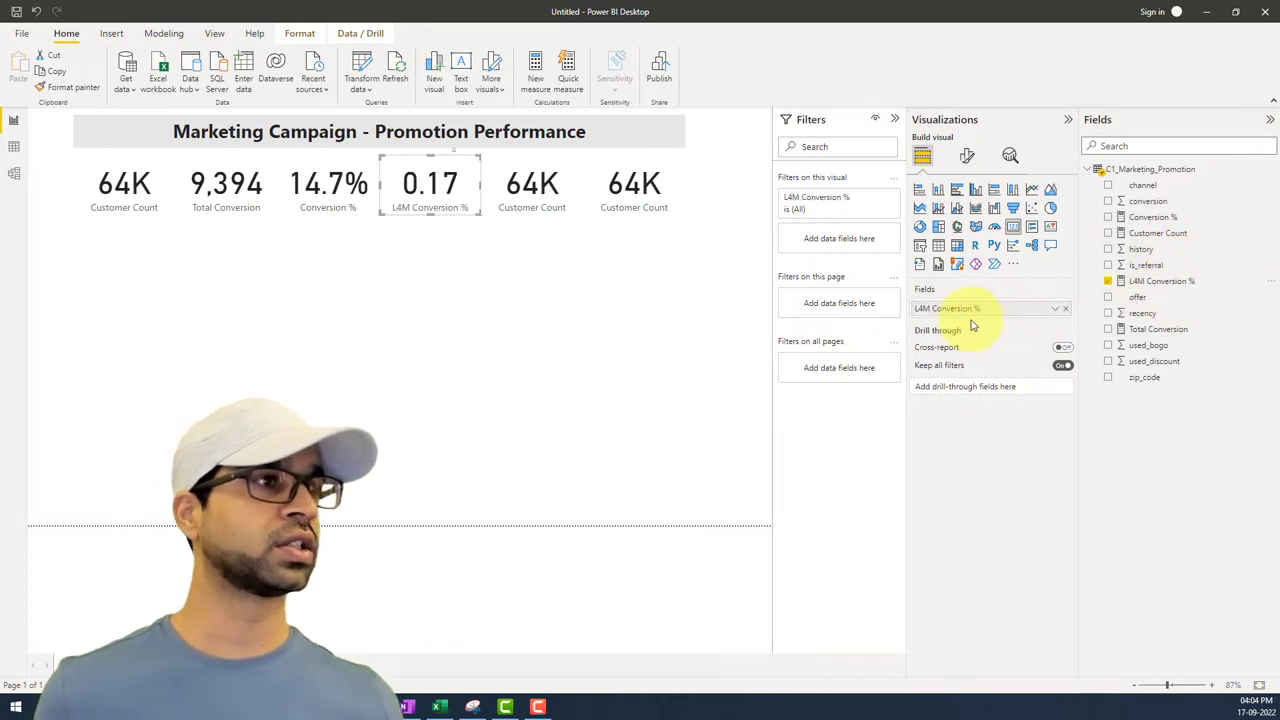
click(1146, 287)
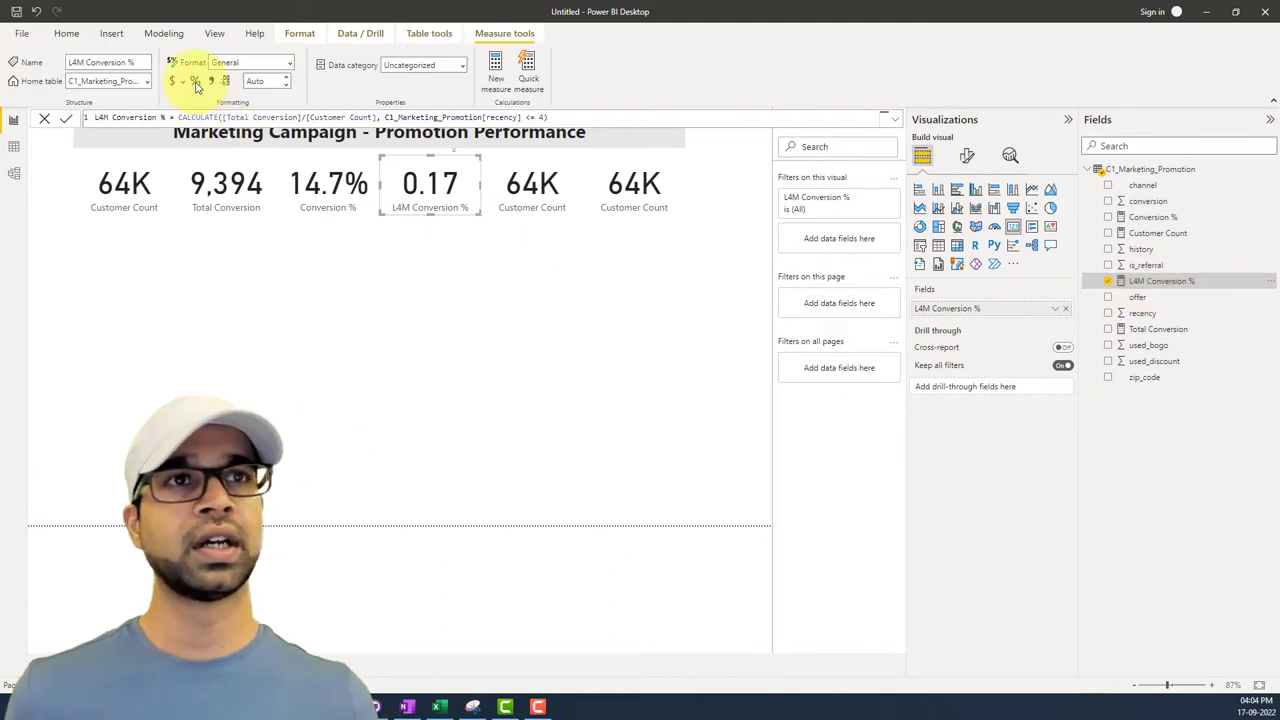
click(287, 88)
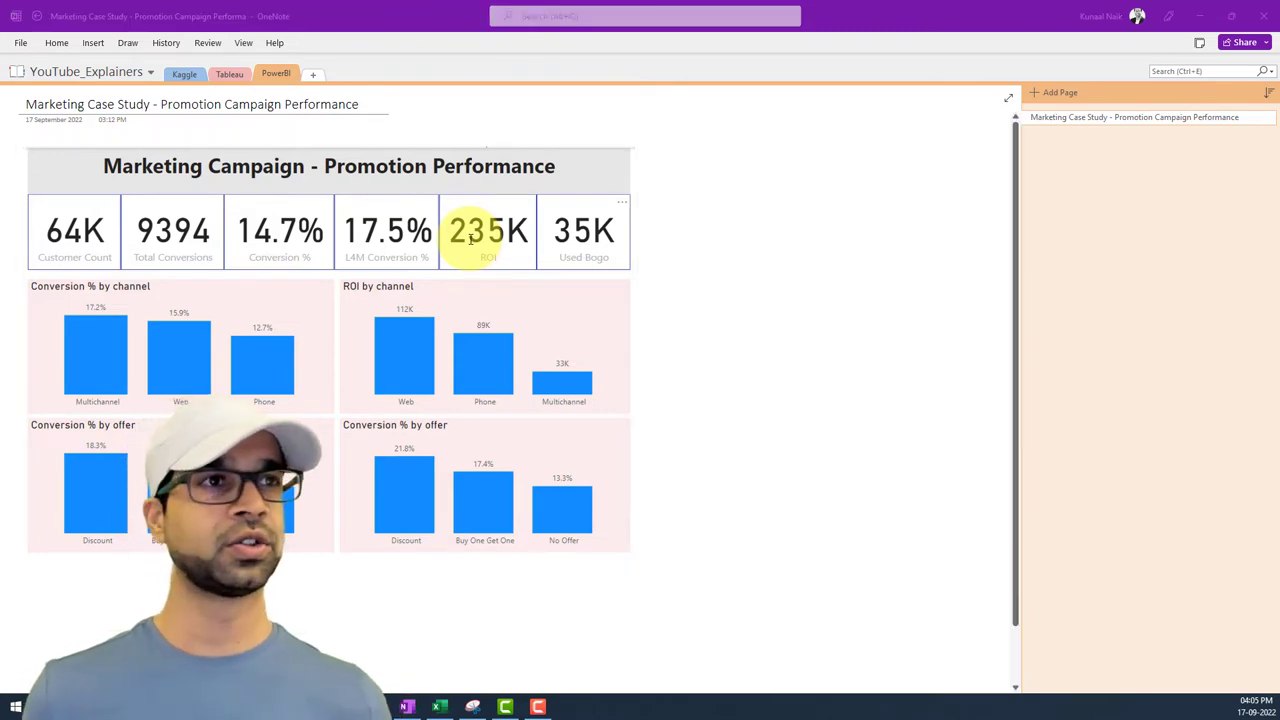
Step: Switch to Excel and add conversion as a summed value to the empty PivotTable under ROI
click(438, 706)
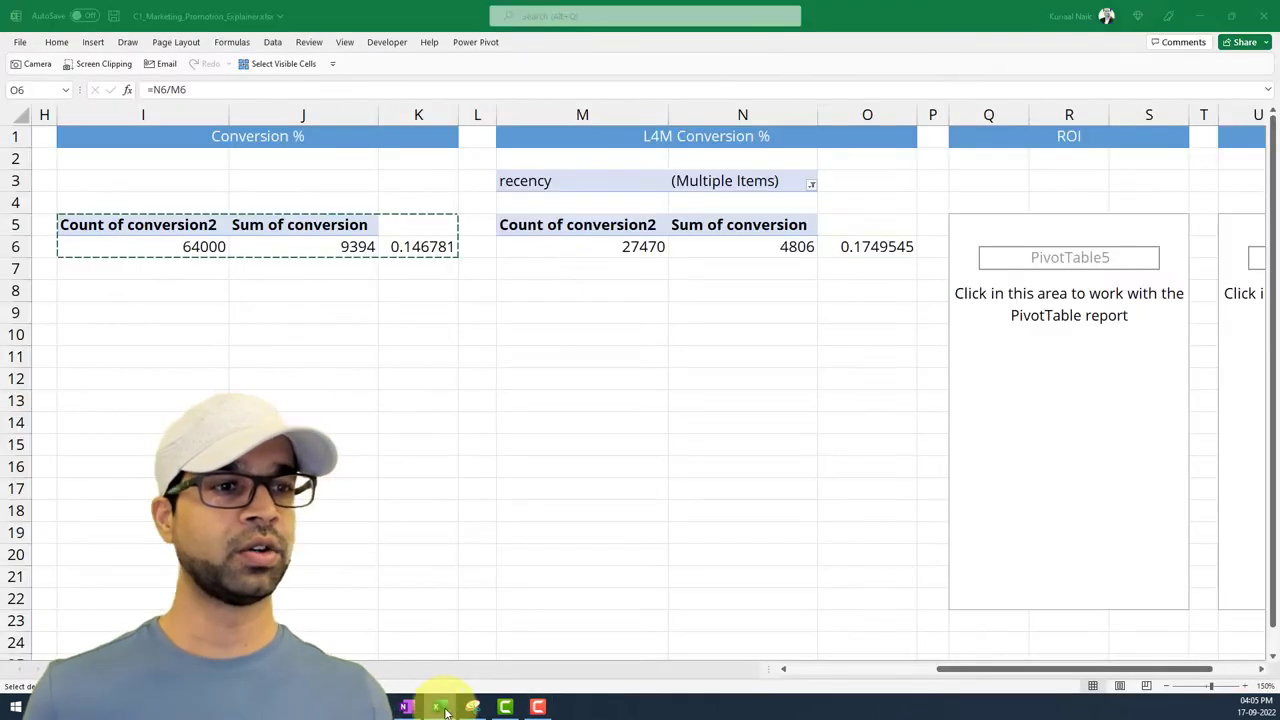
drag(883, 420, 1276, 487)
click(286, 304)
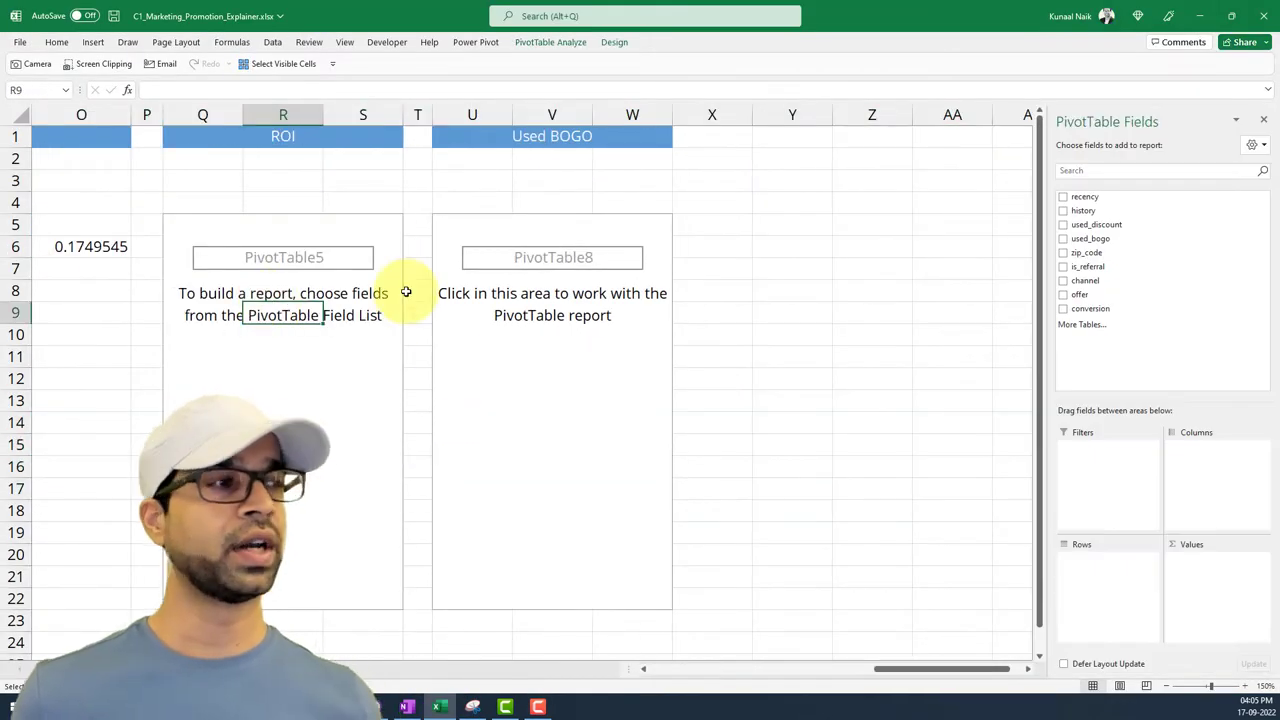
drag(1100, 308, 1225, 600)
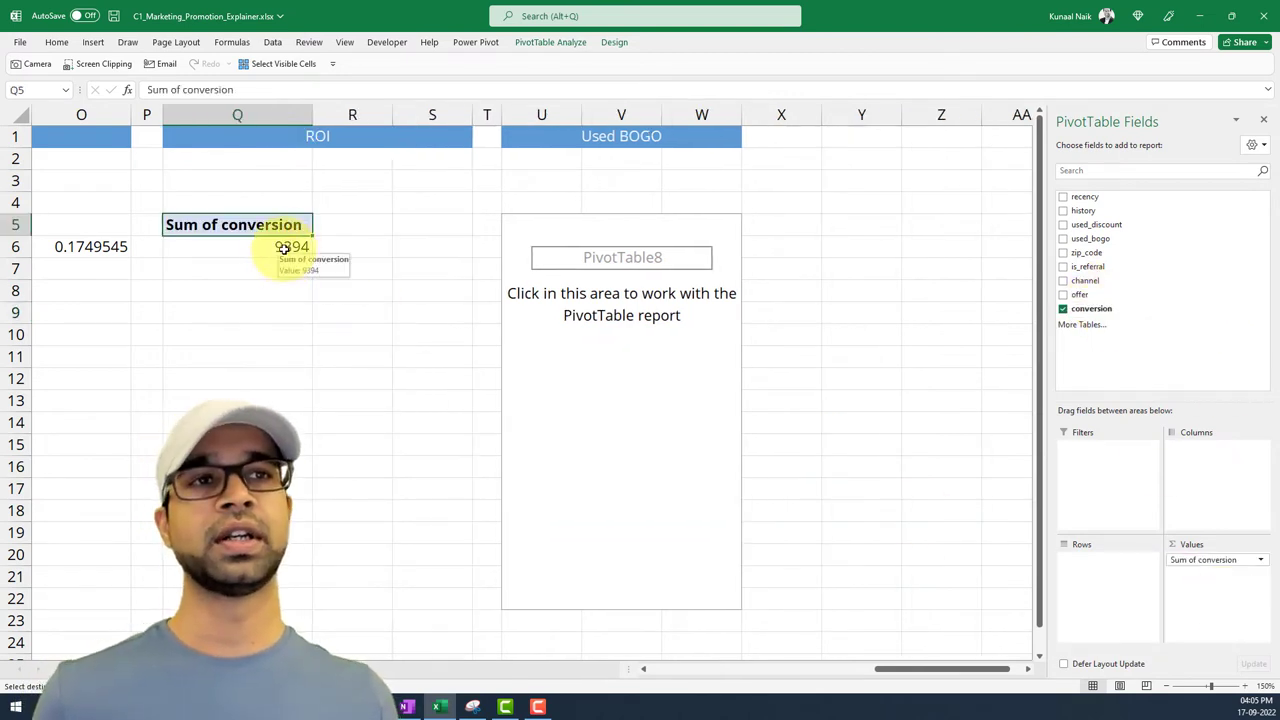
Step: Enter 25 in R6 beside the ROI PivotTable and format it as a dollar accounting value with one decimal
click(358, 249)
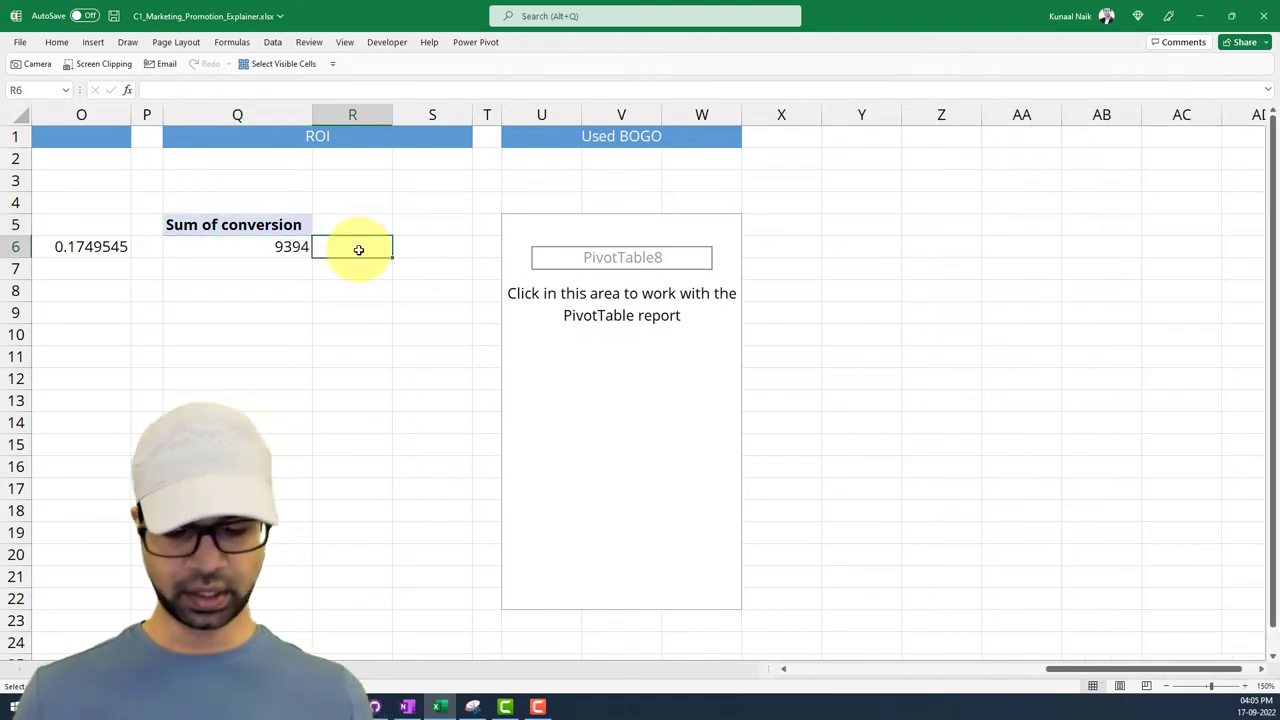
text(25)
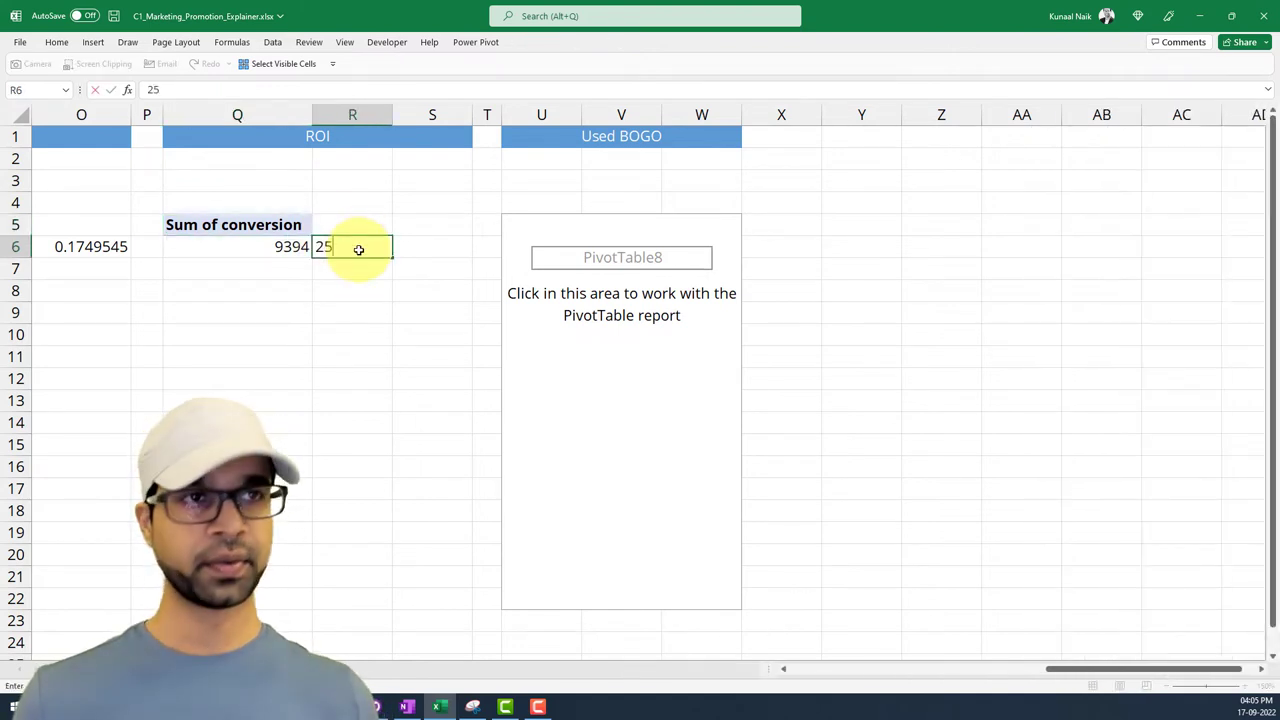
key(Return)
click(358, 249)
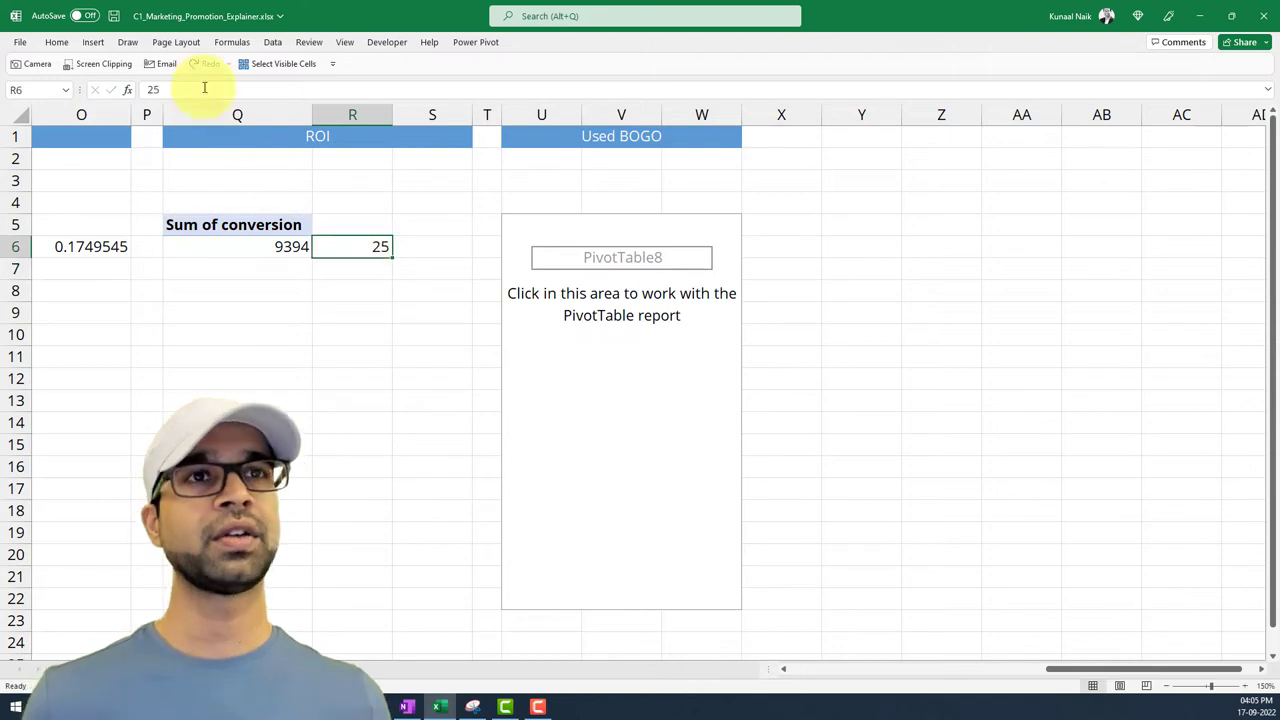
click(57, 42)
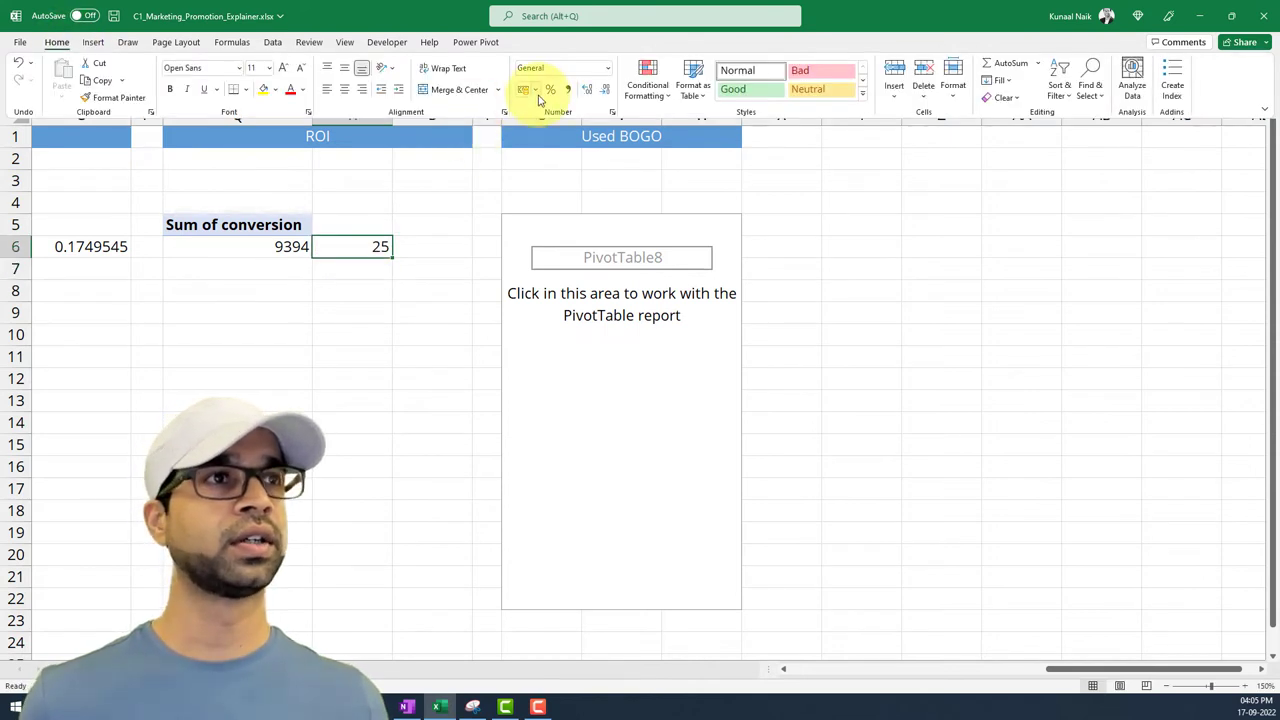
click(535, 89)
click(565, 126)
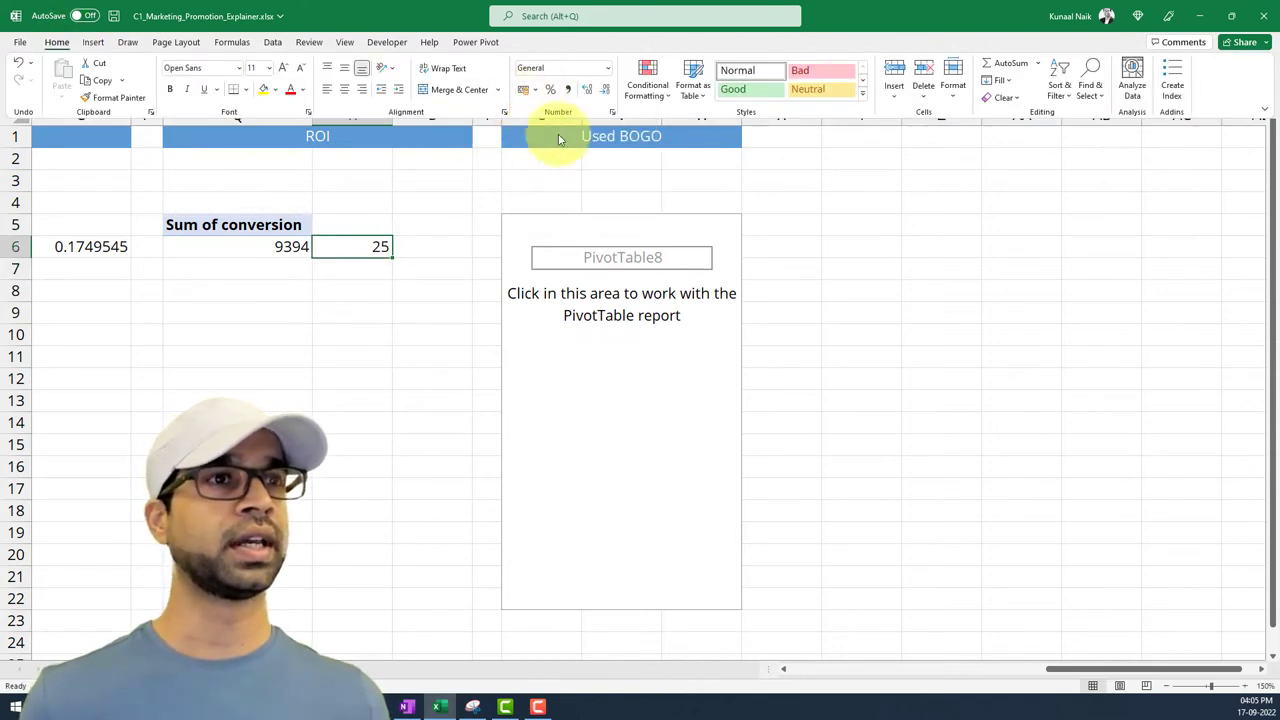
click(604, 90)
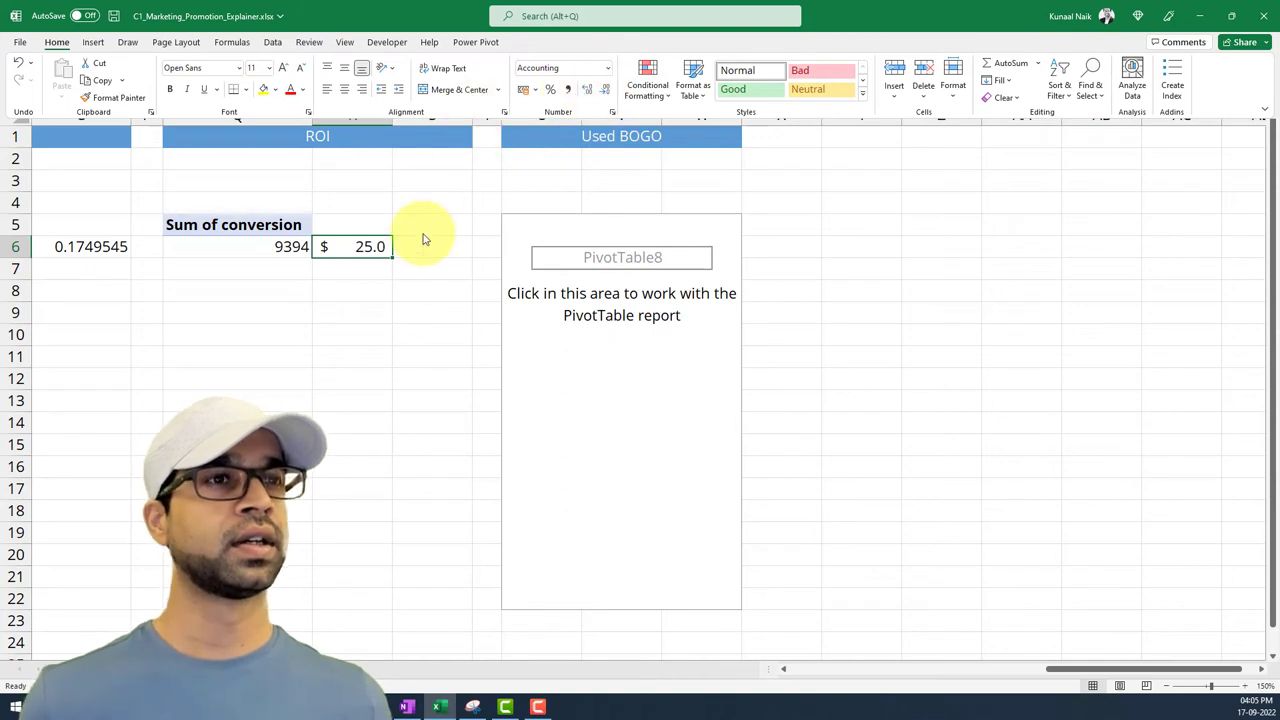
Step: Calculate the ROI in S6 with the formula =Q6*R6
click(410, 255)
text(=)
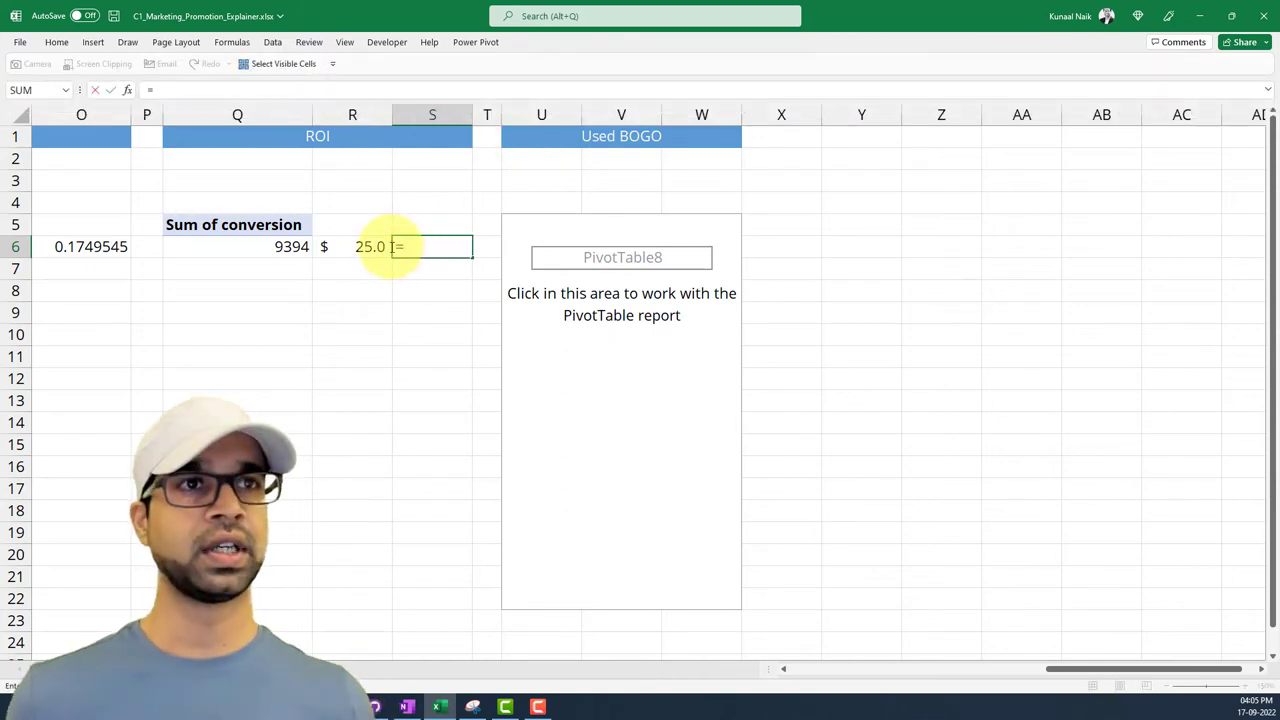
text(Q6)
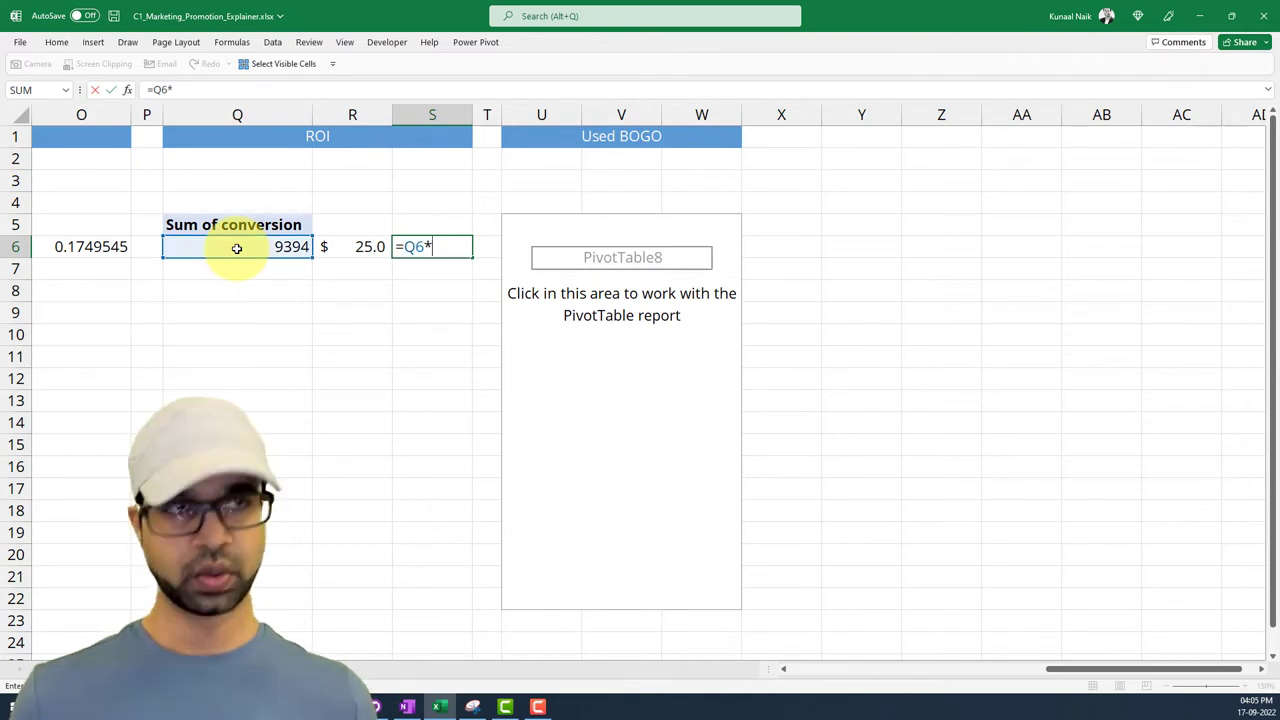
text(*)
click(348, 250)
key(Return)
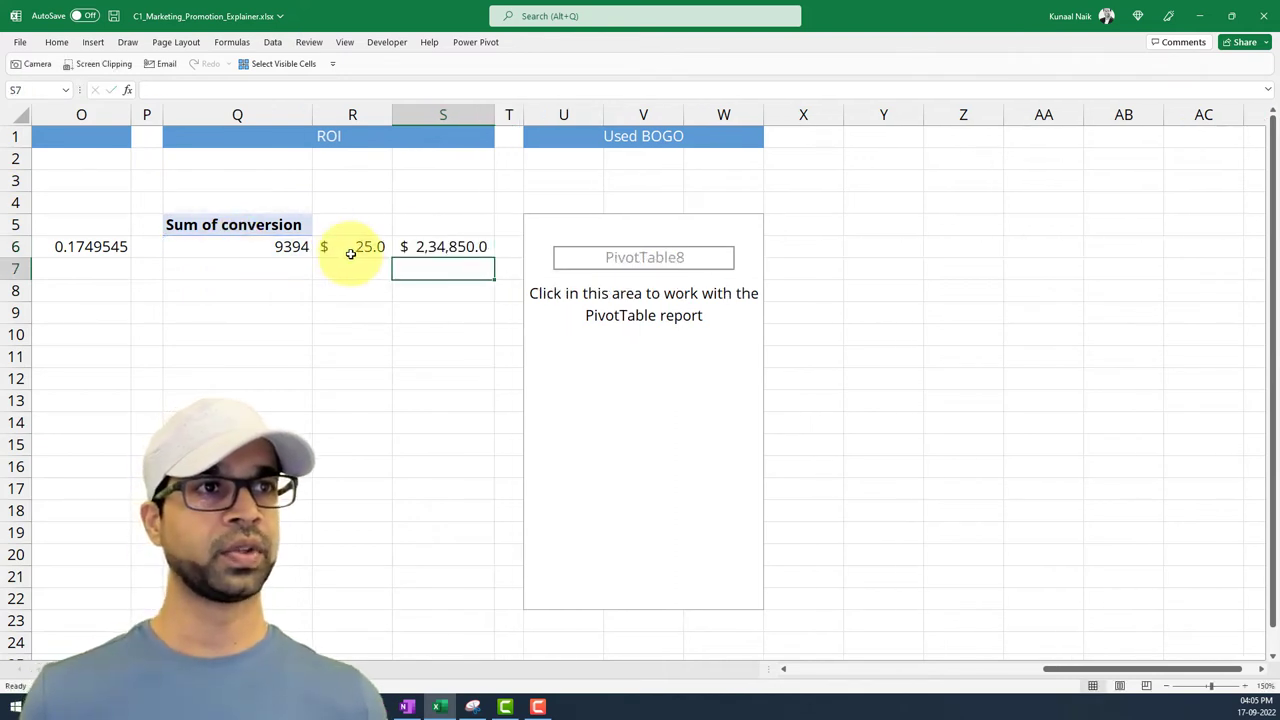
Step: Switch to Power BI and create the measure ROI = [Total Conversion] * 25 in the C1_Marketing_Promotion table
click(424, 245)
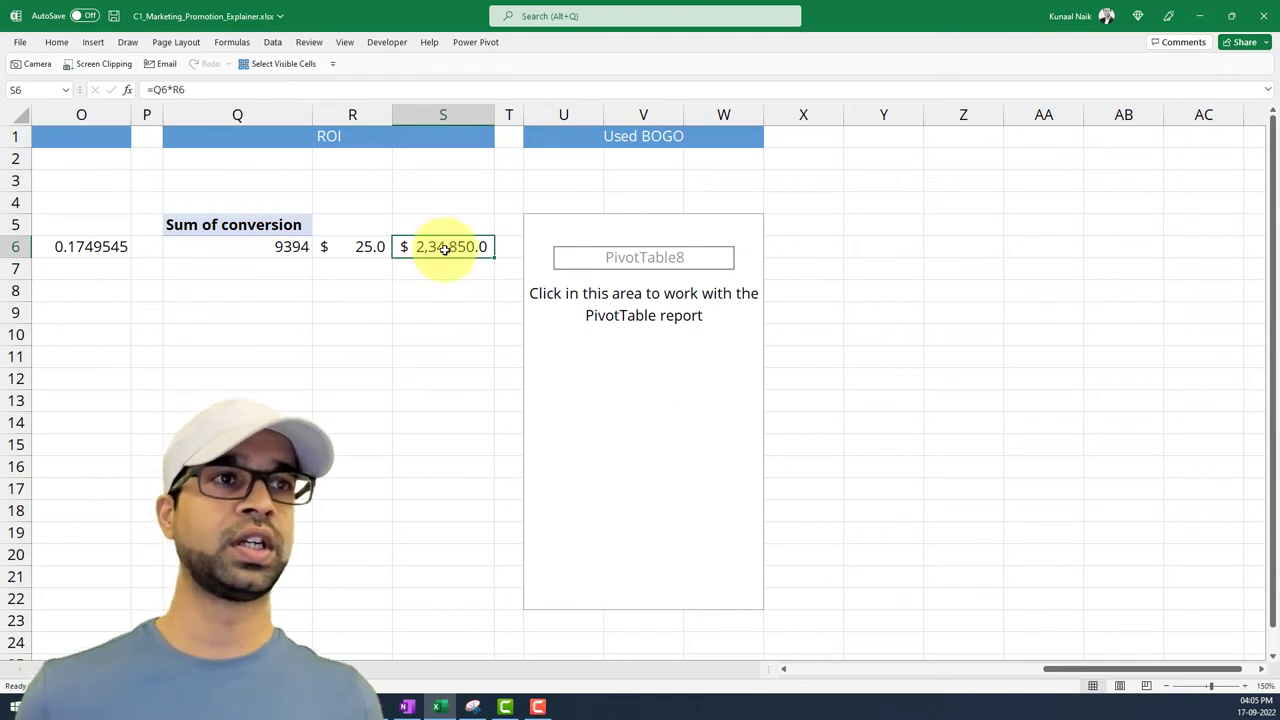
click(375, 707)
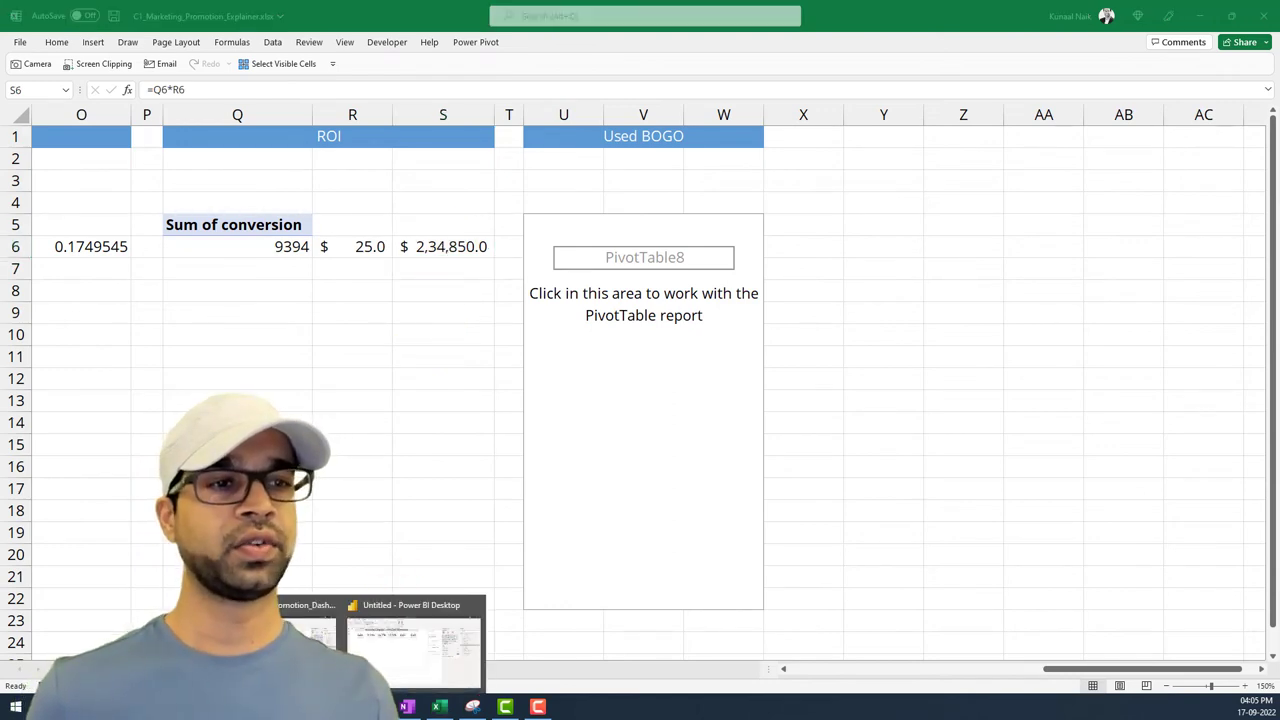
click(413, 648)
click(532, 185)
click(1255, 172)
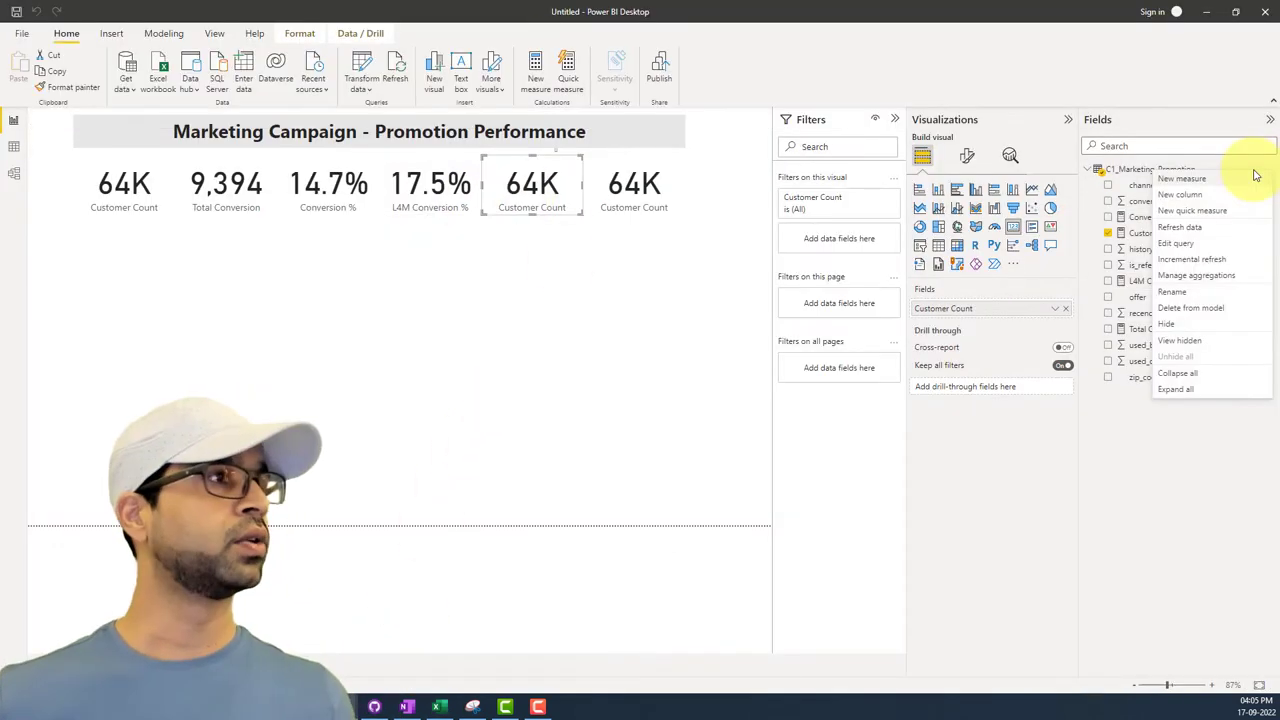
click(1255, 177)
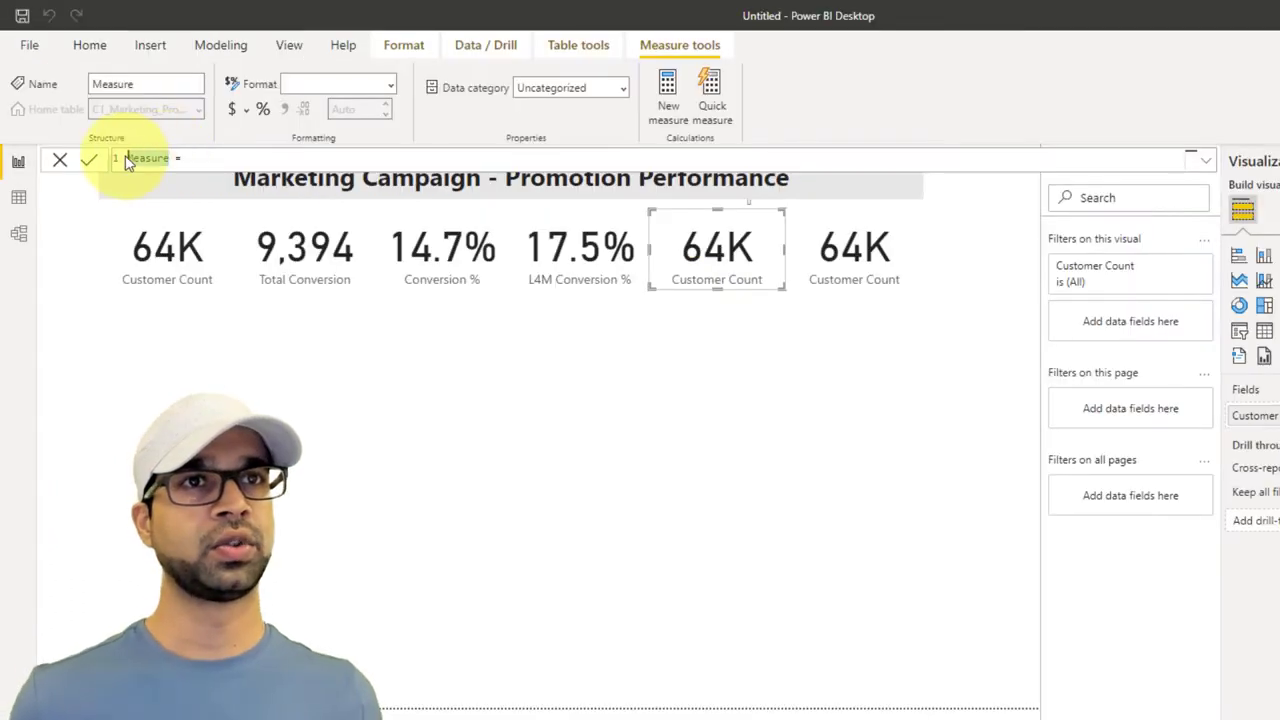
text(Cu)
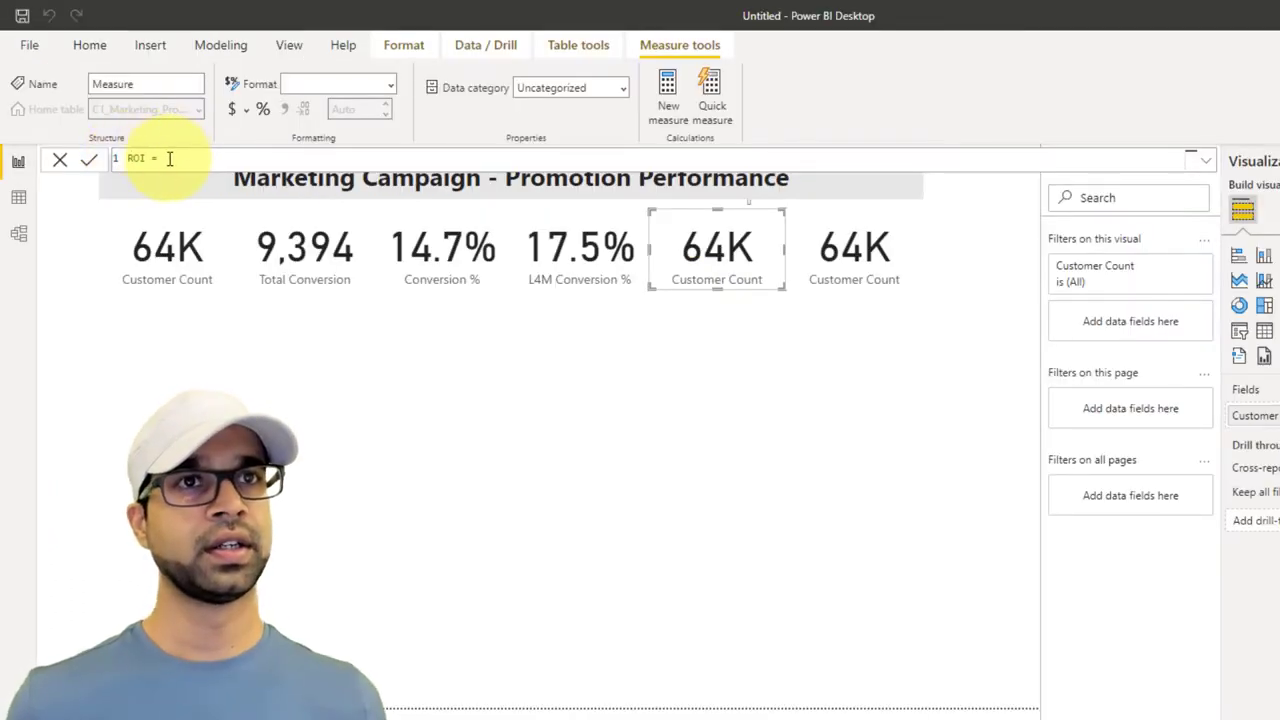
click(172, 158)
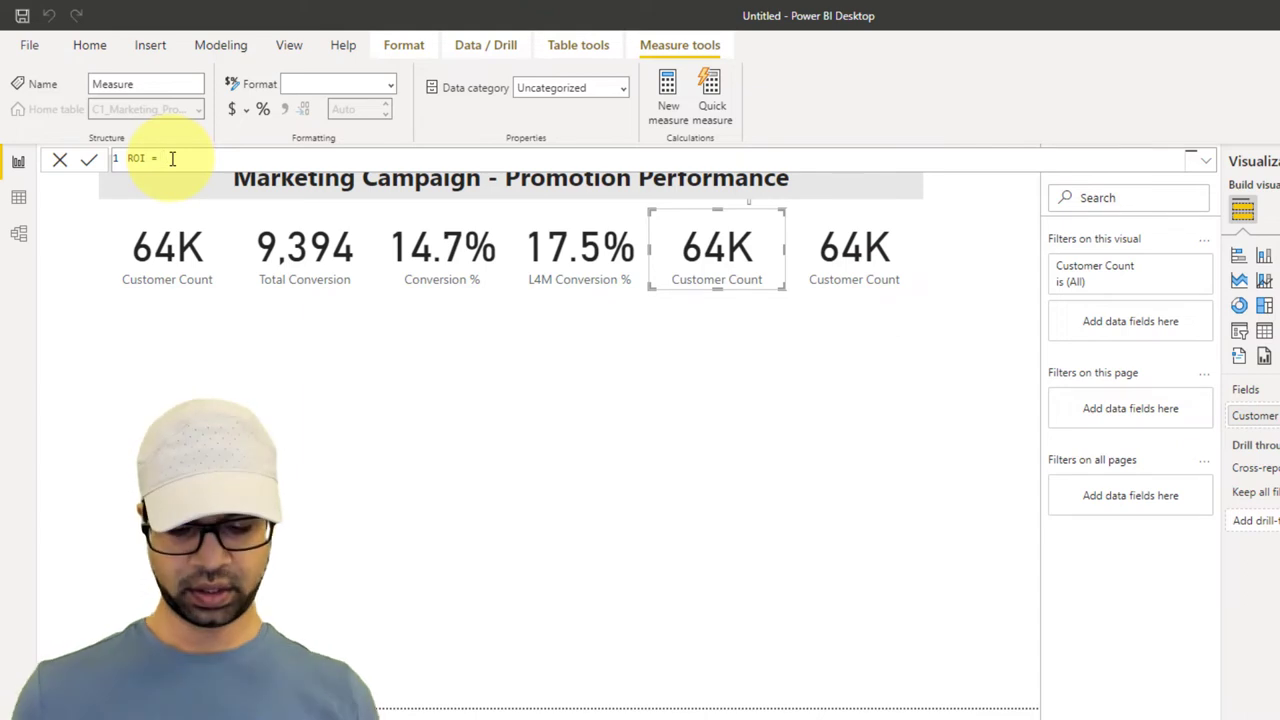
text(tot)
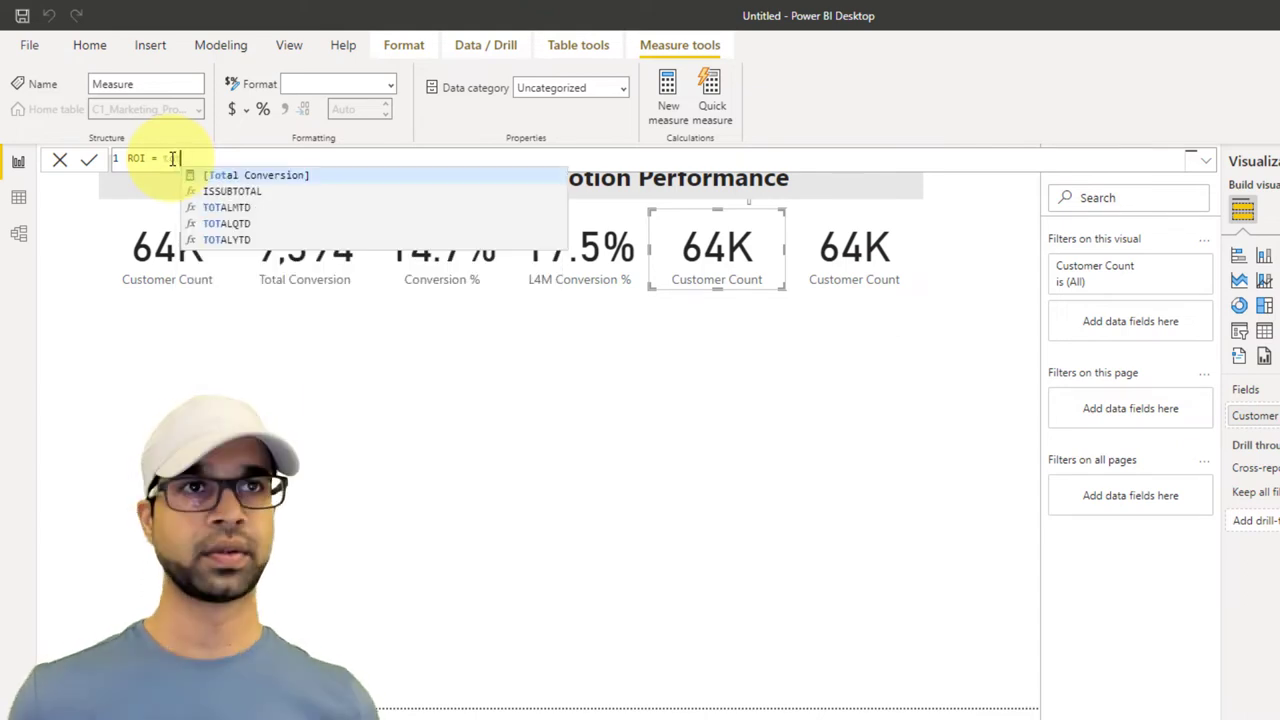
key(Tab)
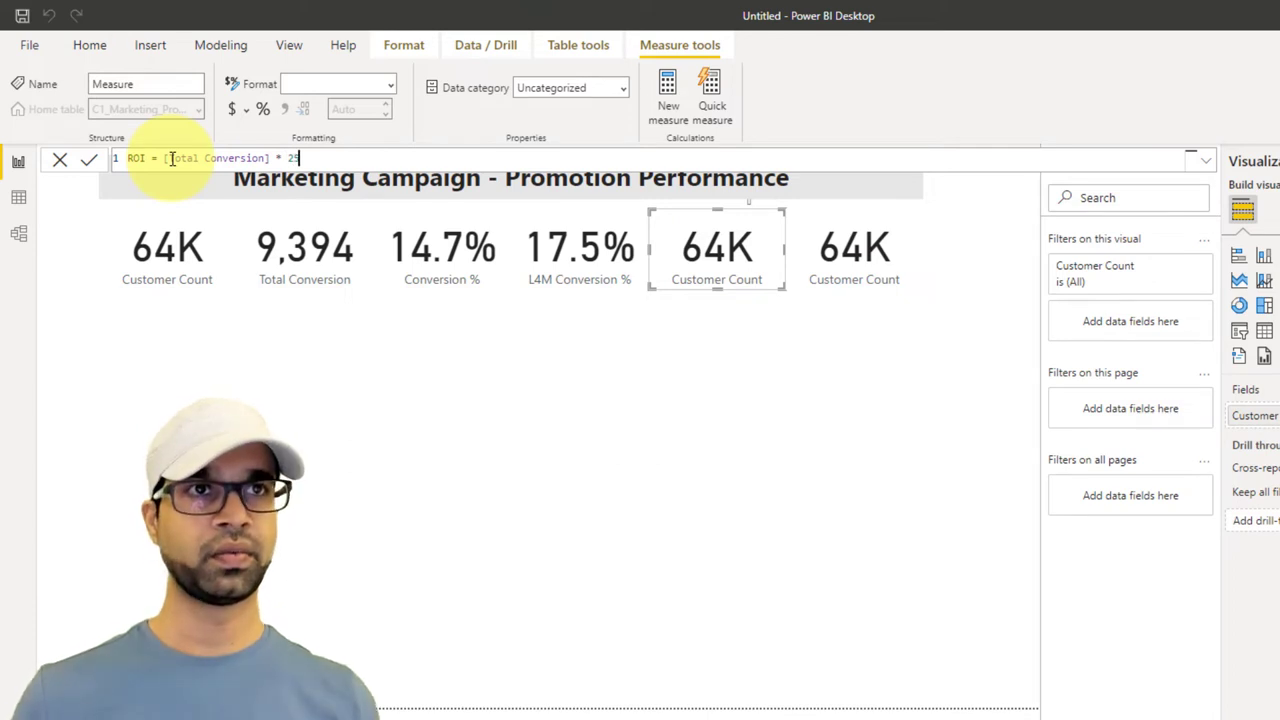
key(Return)
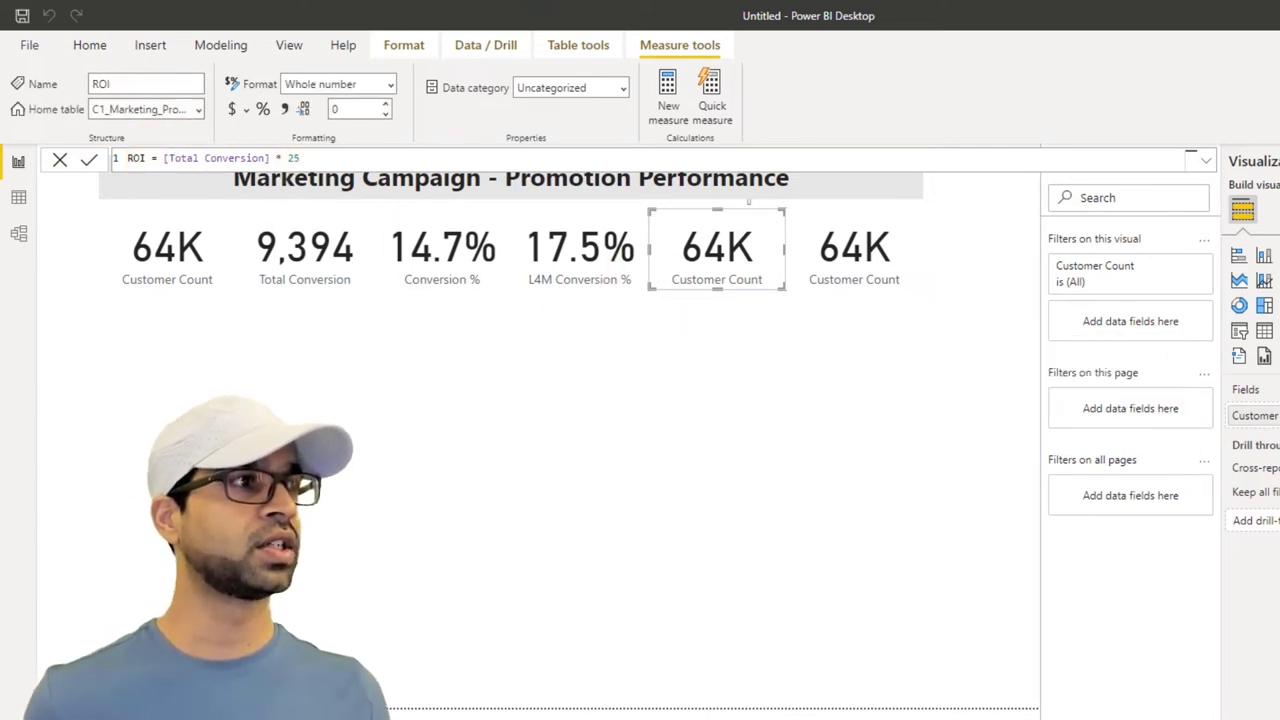
Step: Replace Customer Count with ROI in the fifth card and compare it with the ROI calculated in Excel
drag(1275, 430, 1248, 414)
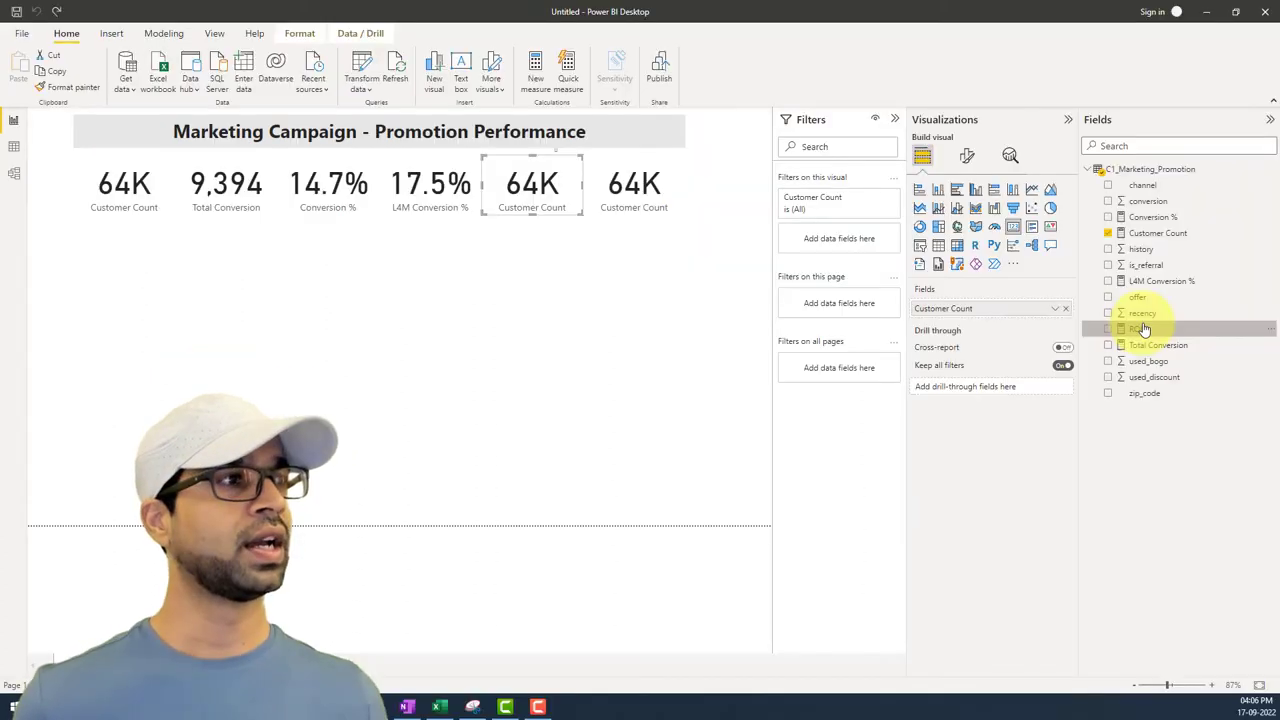
drag(1135, 328, 972, 308)
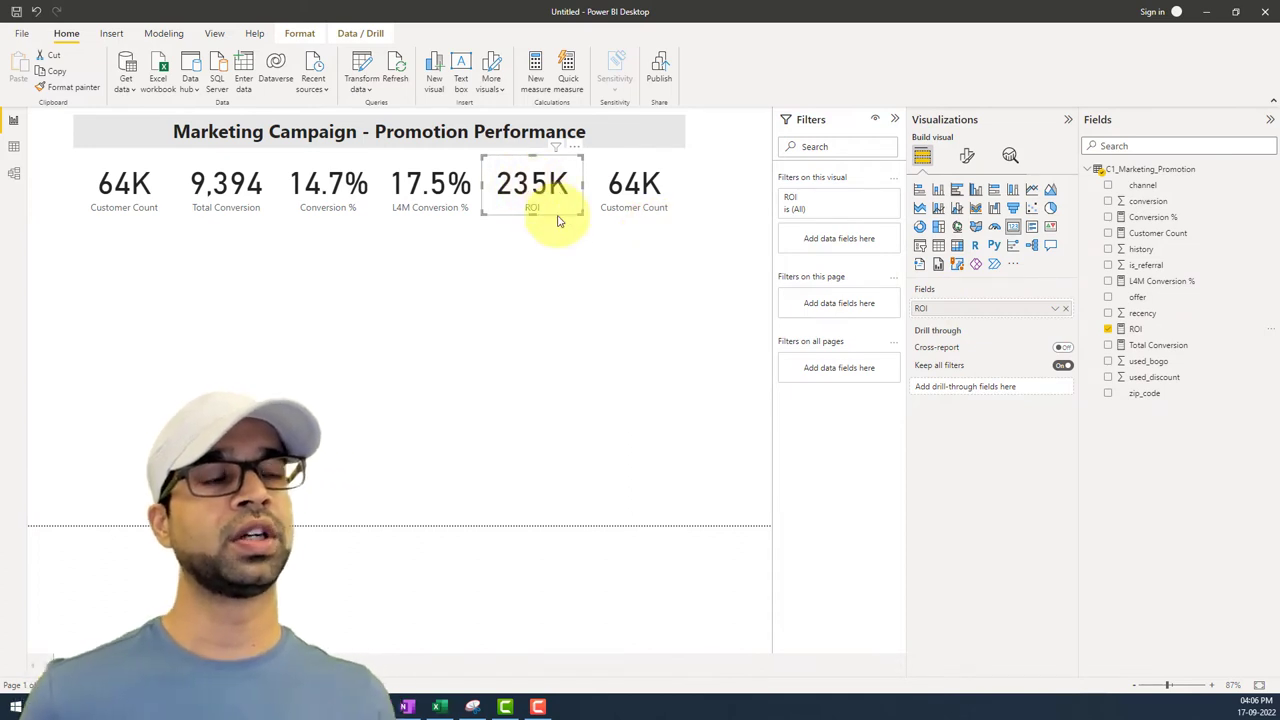
click(438, 706)
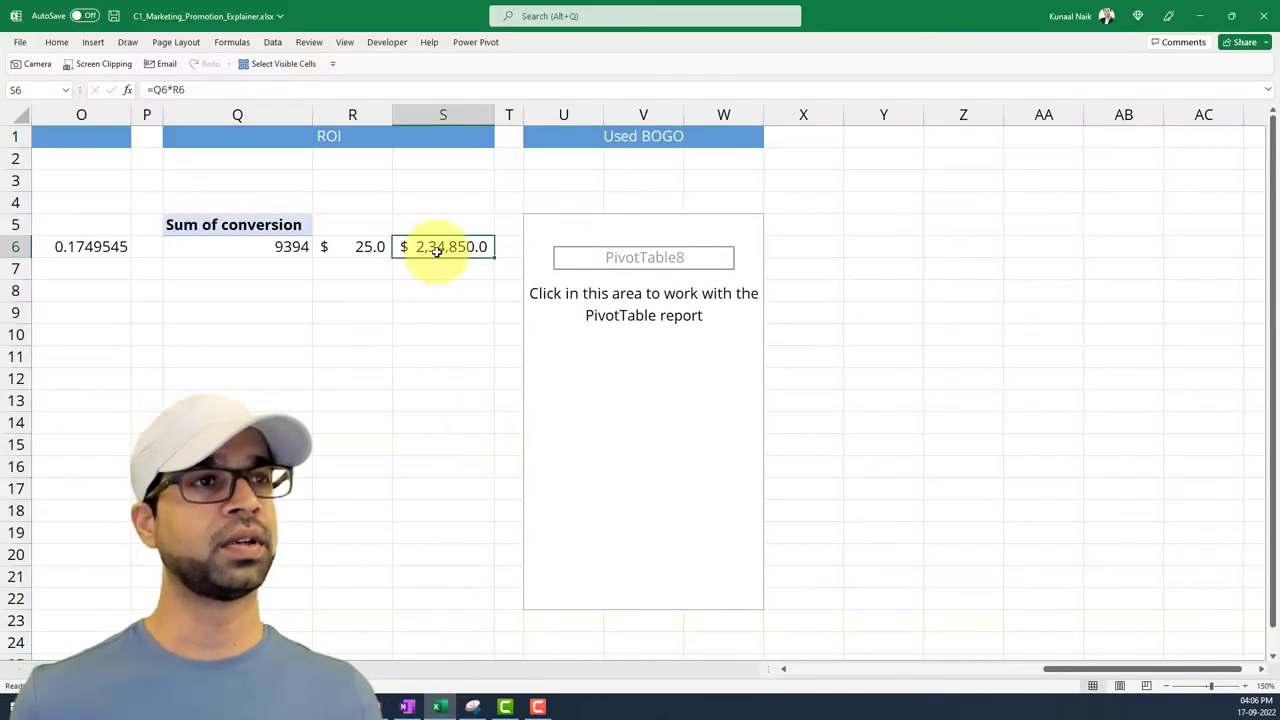
click(1199, 16)
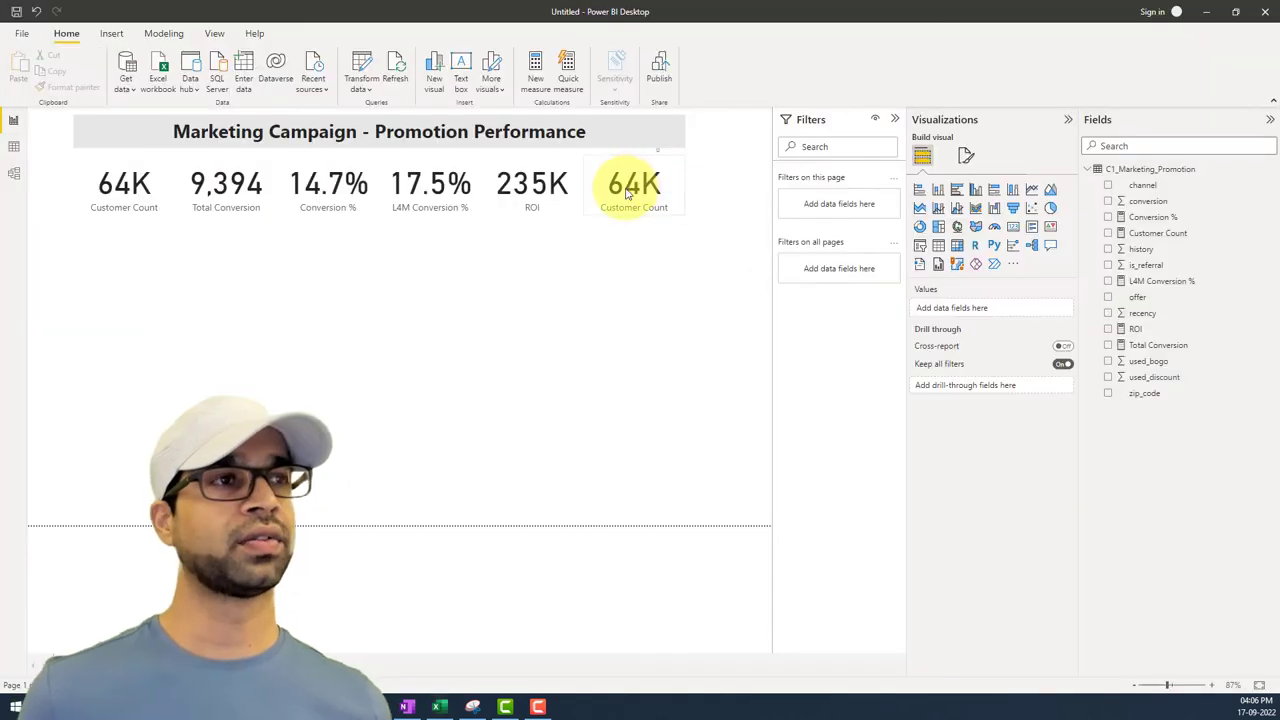
Step: Select the sixth card and switch to Excel to examine customer numbers by channel and by offer, including Buy One Get One
click(630, 195)
key(alt+Tab)
key(alt+Tab)
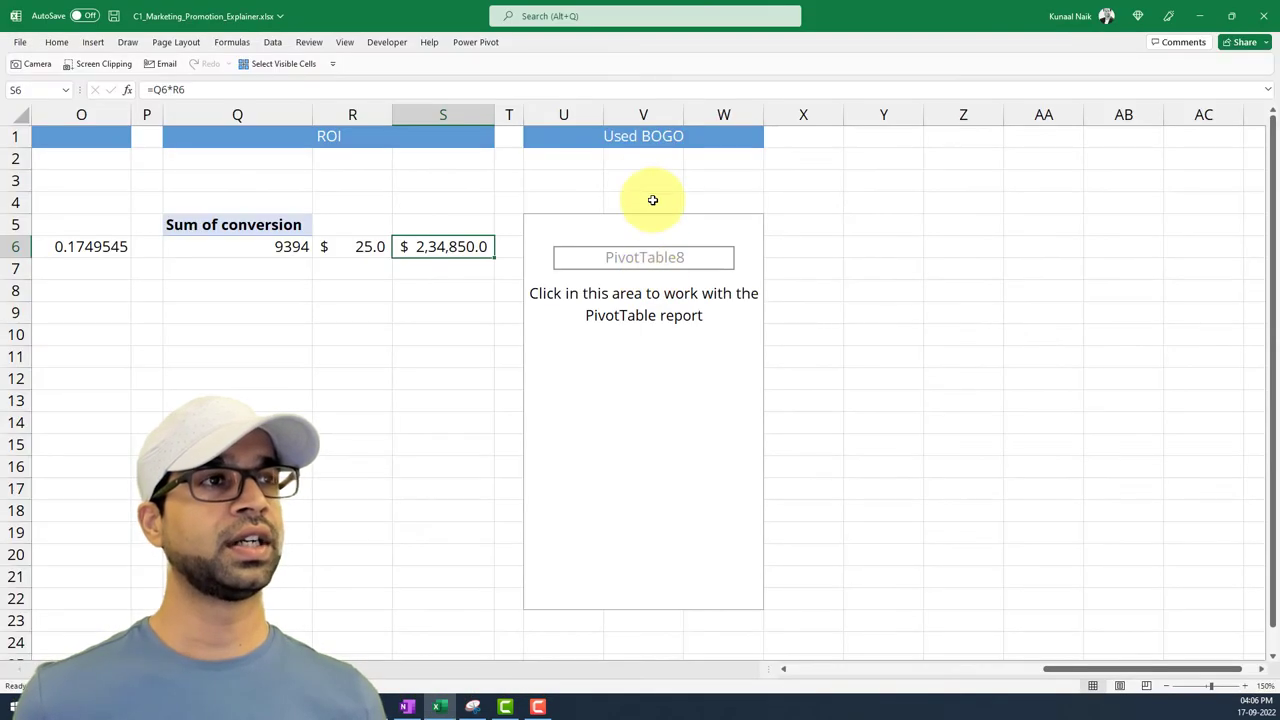
click(651, 137)
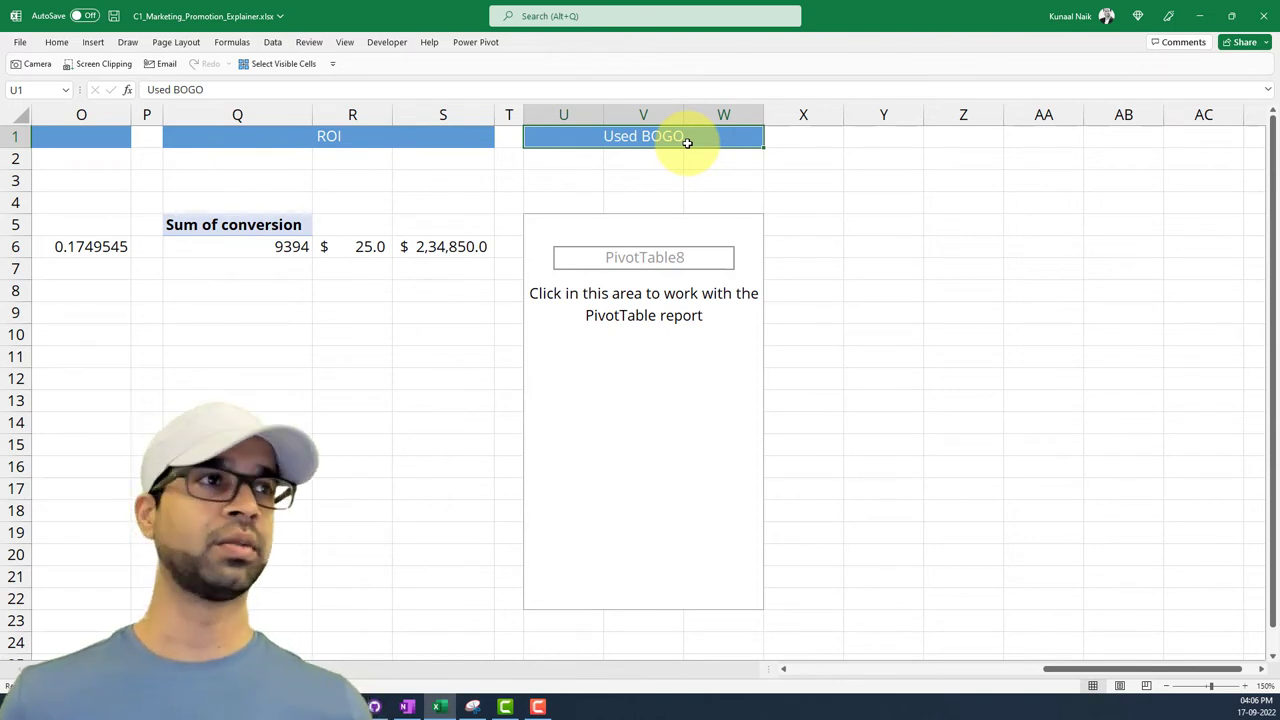
click(563, 313)
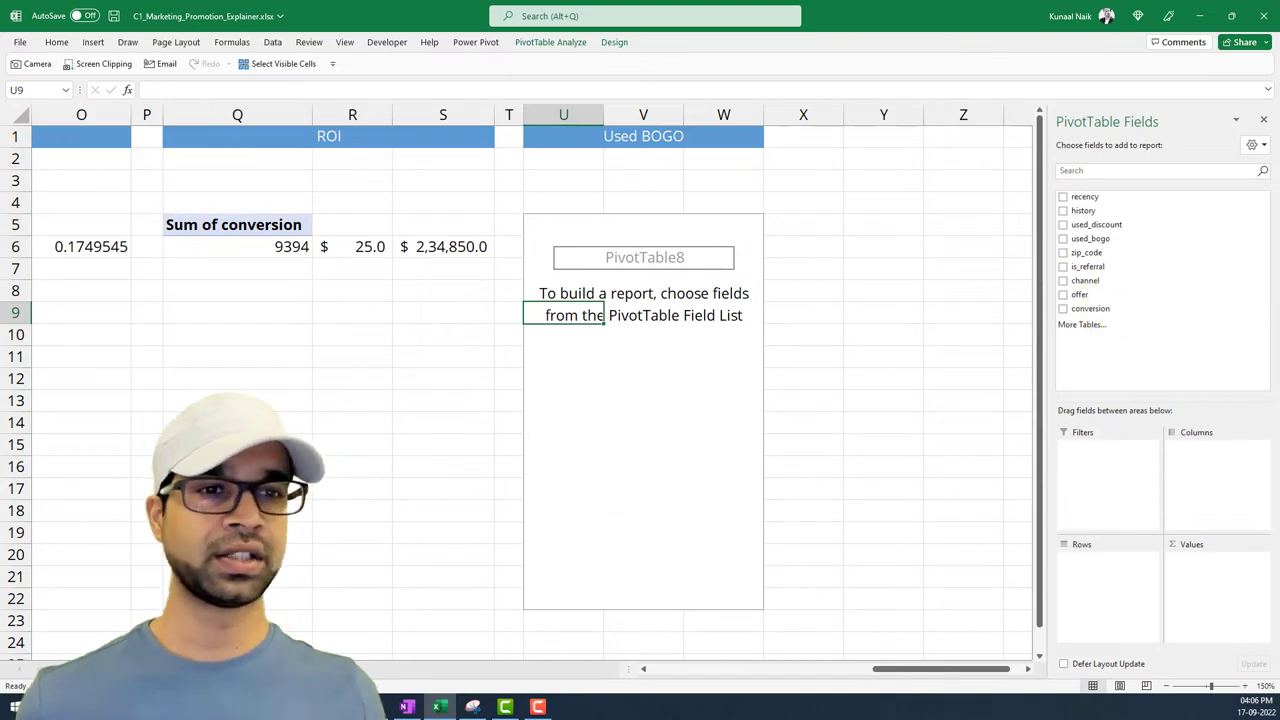
key(ctrl+Page_Up)
drag(115, 228, 194, 226)
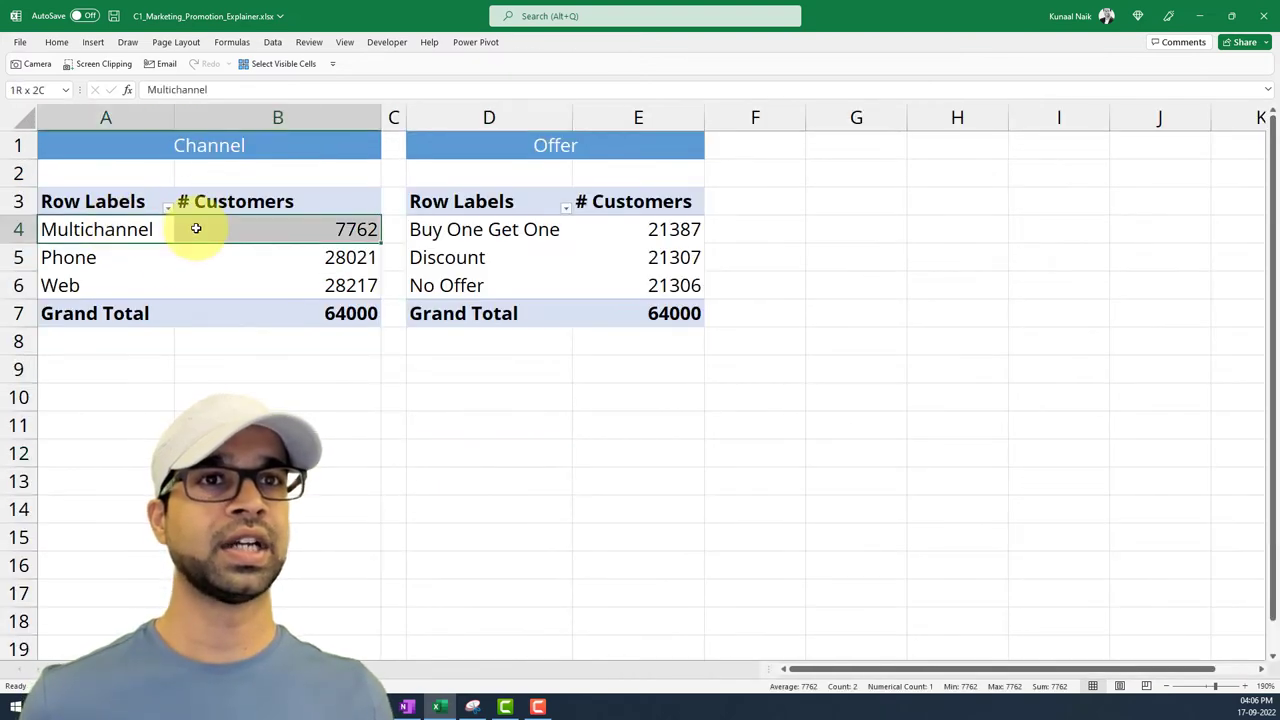
drag(128, 257, 190, 257)
click(128, 285)
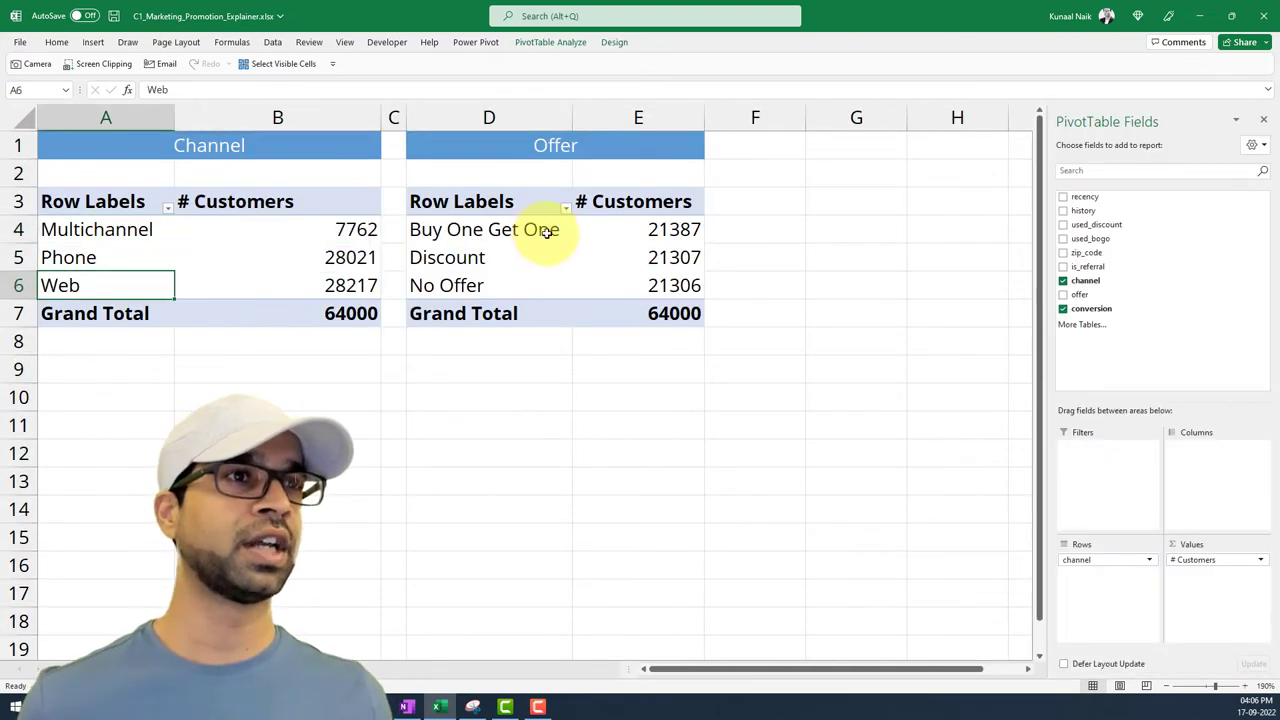
drag(505, 232, 634, 226)
drag(546, 262, 537, 286)
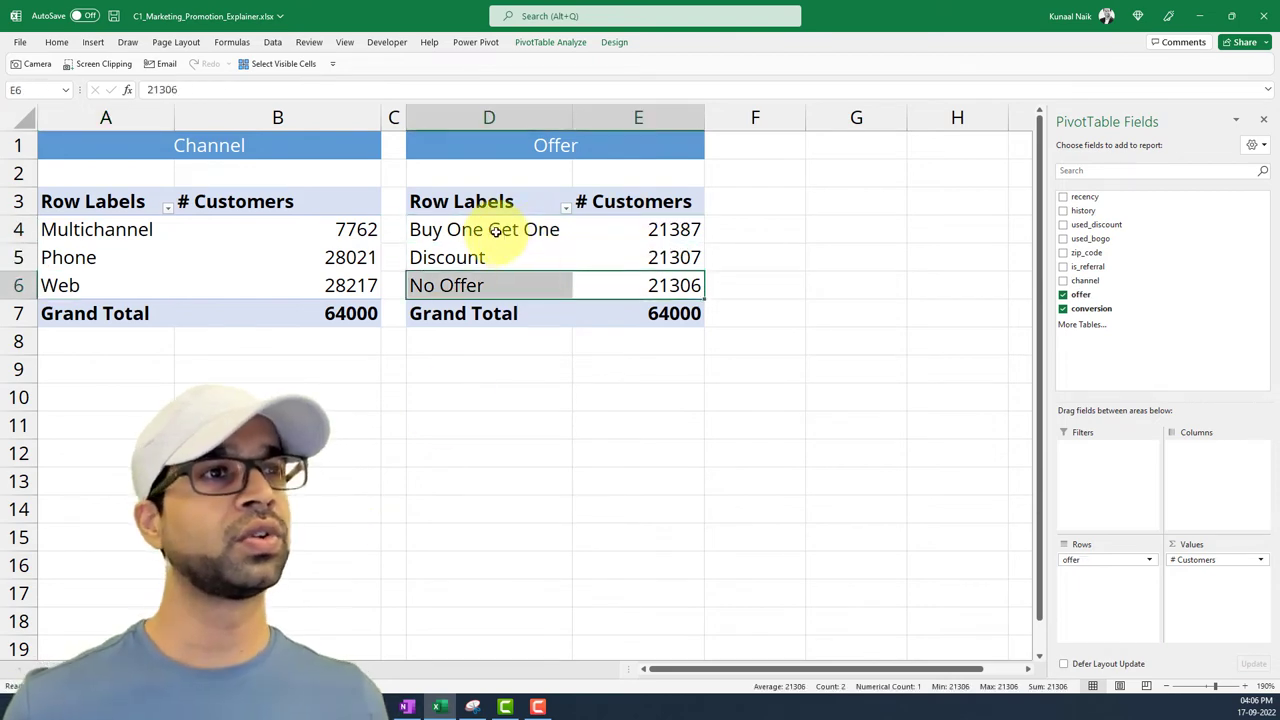
drag(494, 231, 638, 231)
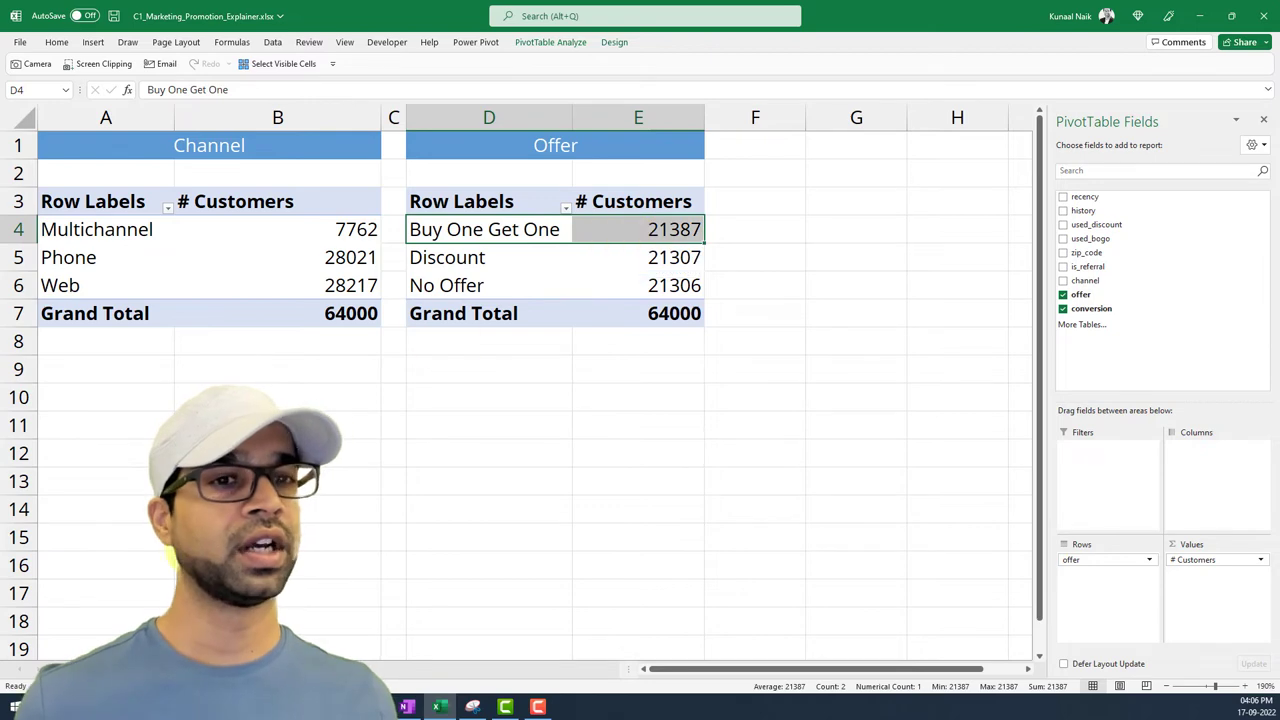
Step: Examine the used_discount and used_bogo columns in the source data sheet
key(ctrl+Page_Down)
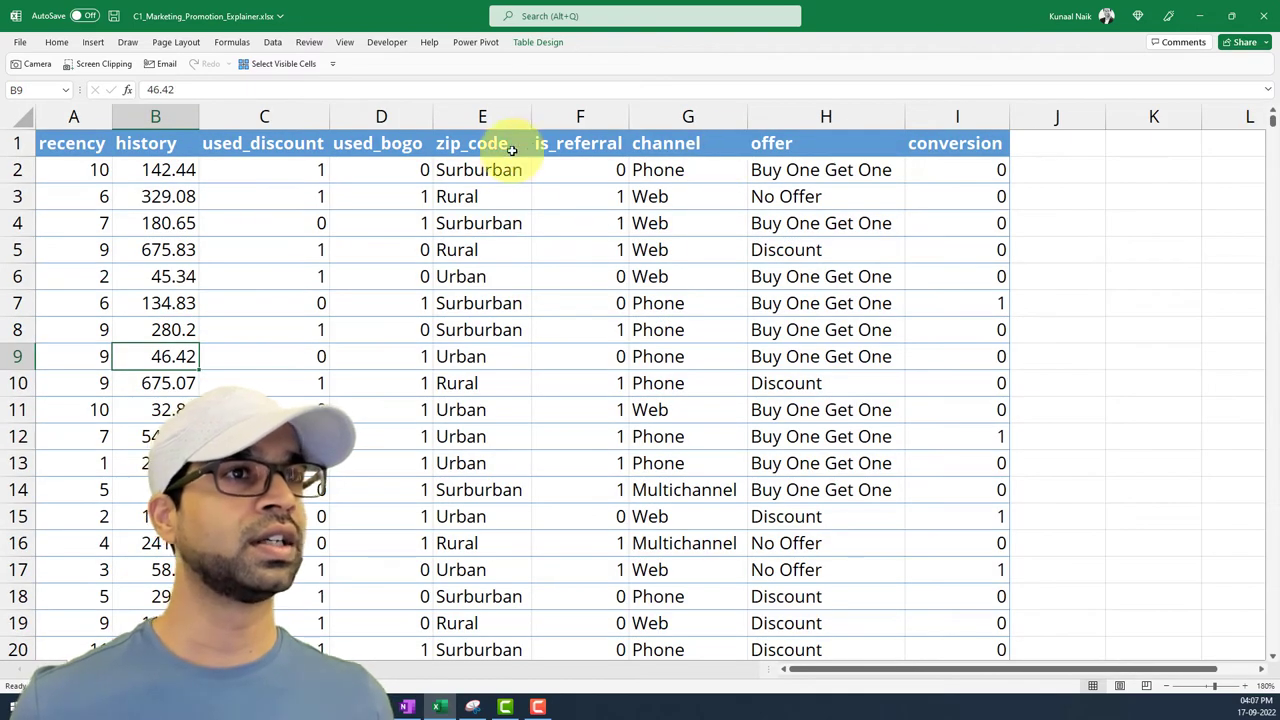
click(246, 197)
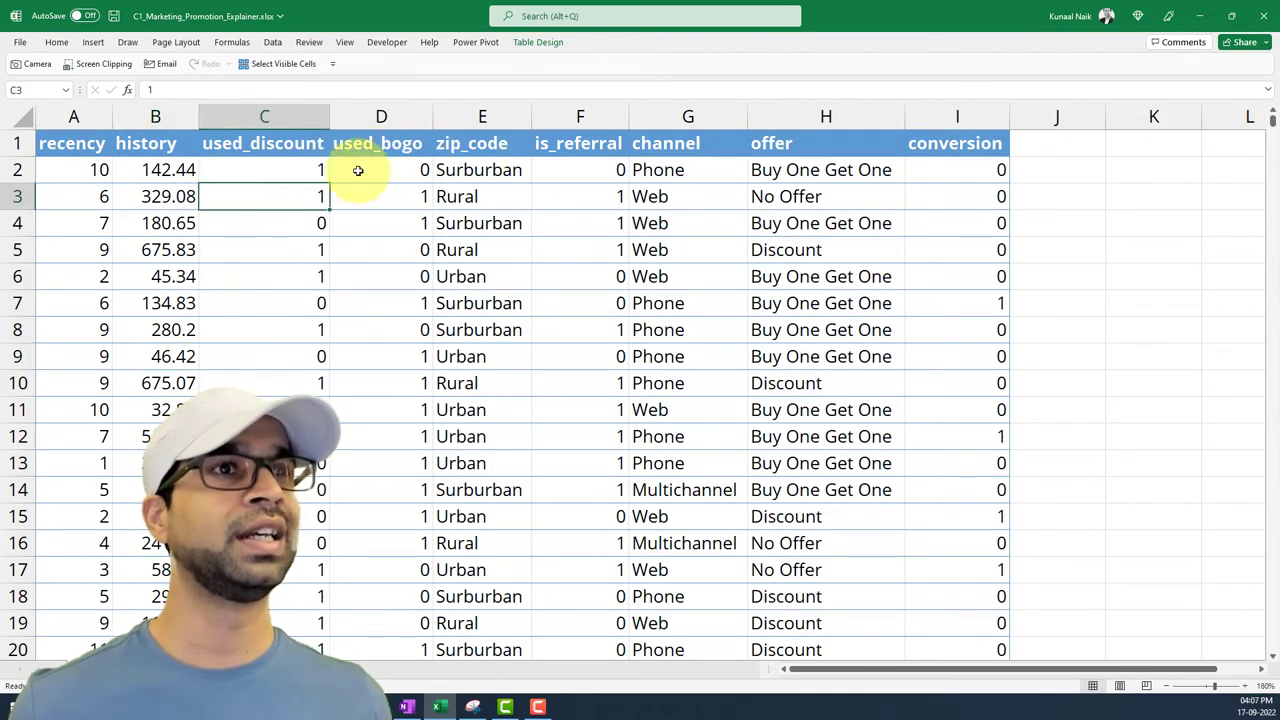
click(393, 120)
click(372, 268)
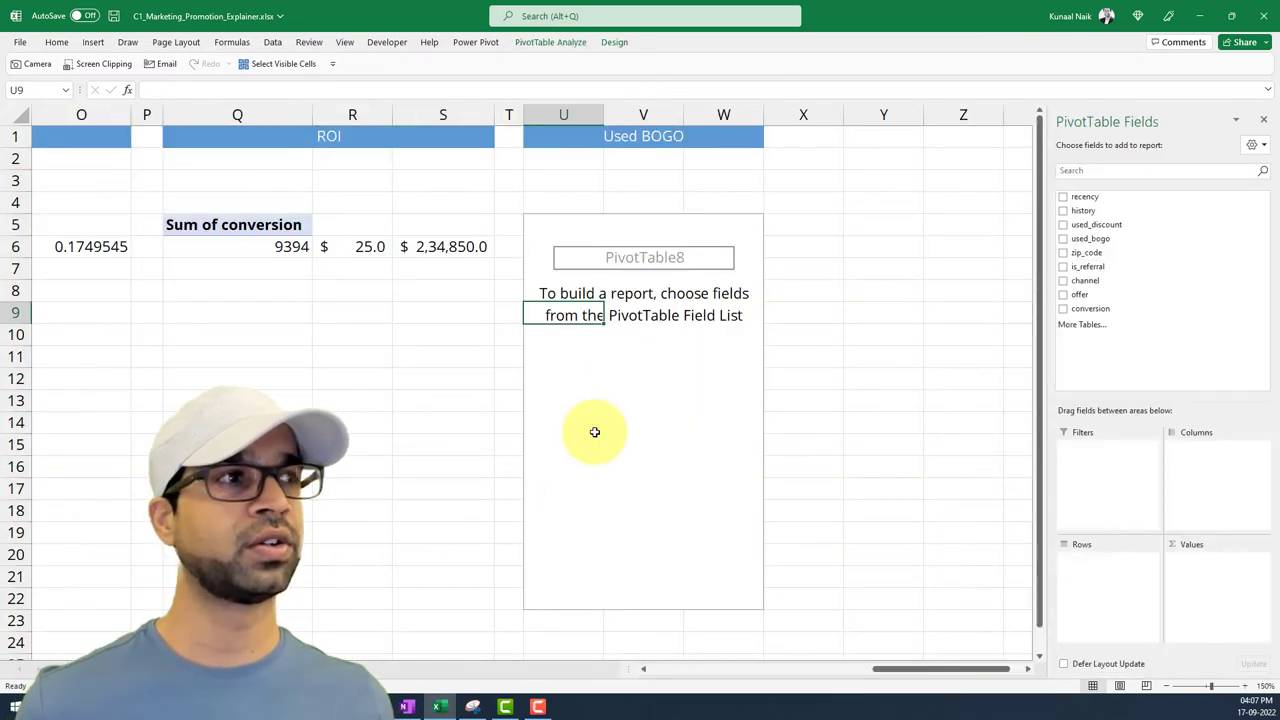
Step: Add used_bogo as a summed value to the empty PivotTable under Used BOGO
click(623, 362)
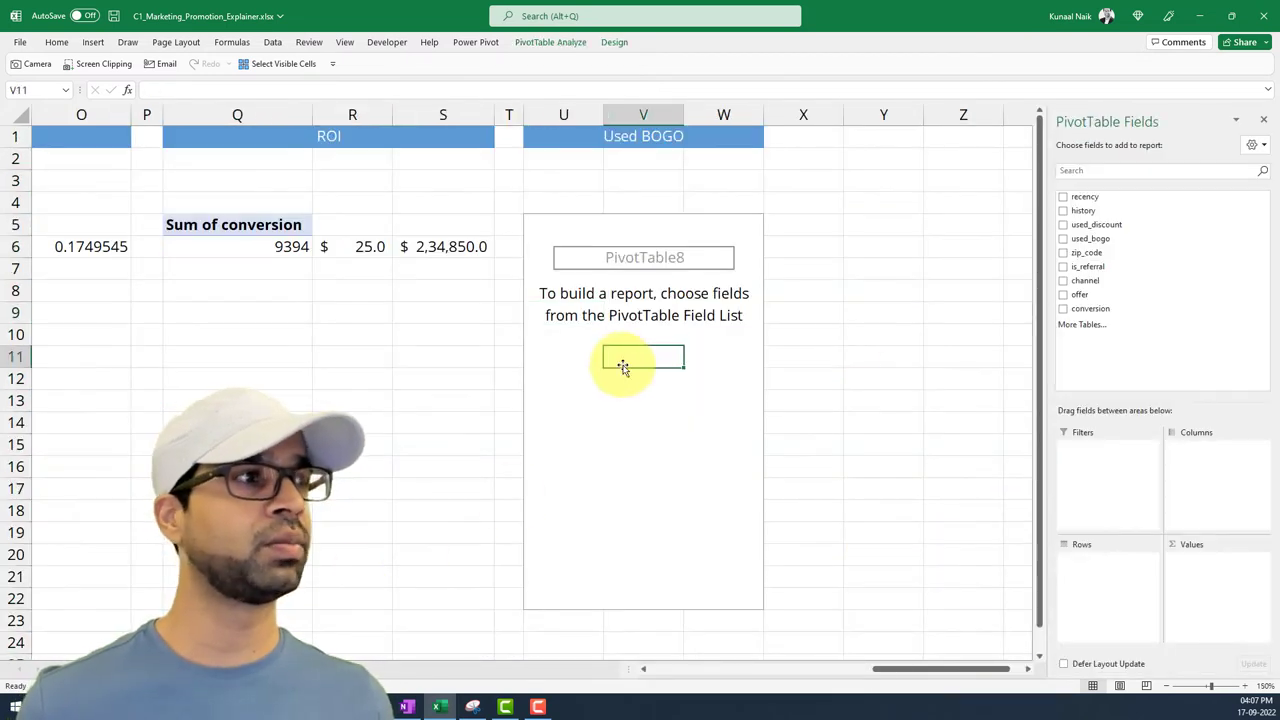
drag(1116, 238, 1205, 580)
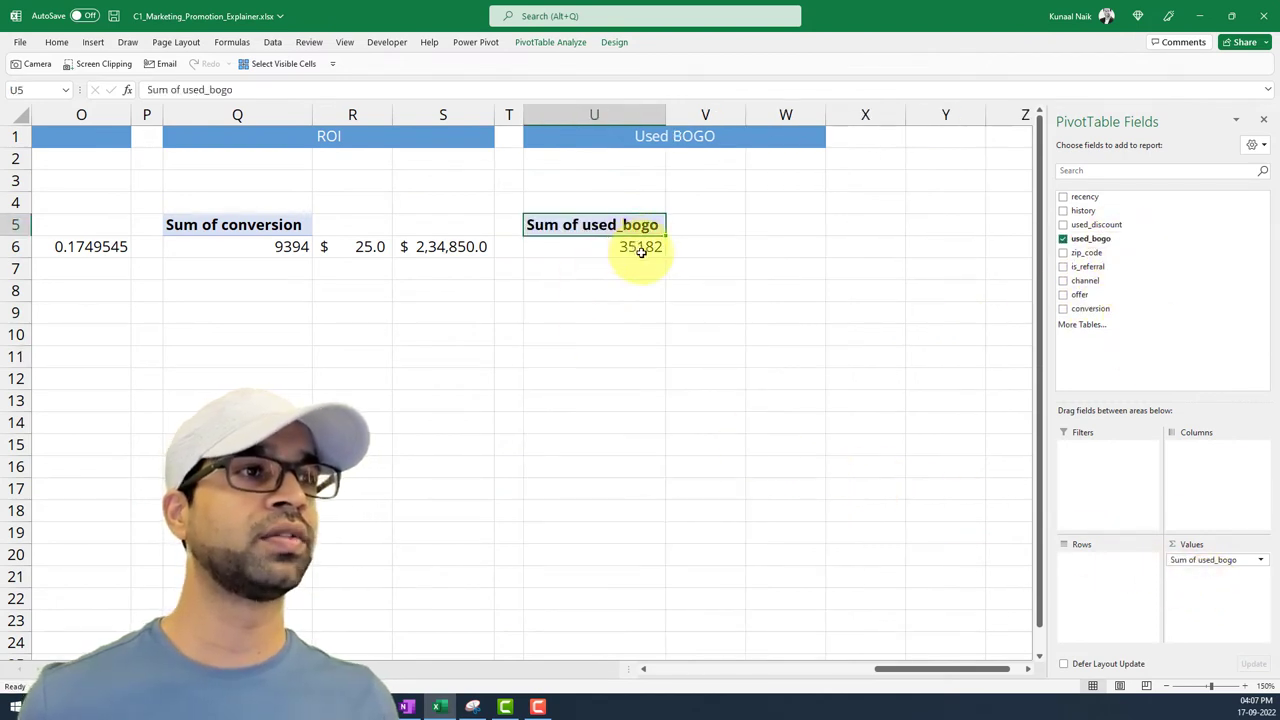
mouse_move(659, 246)
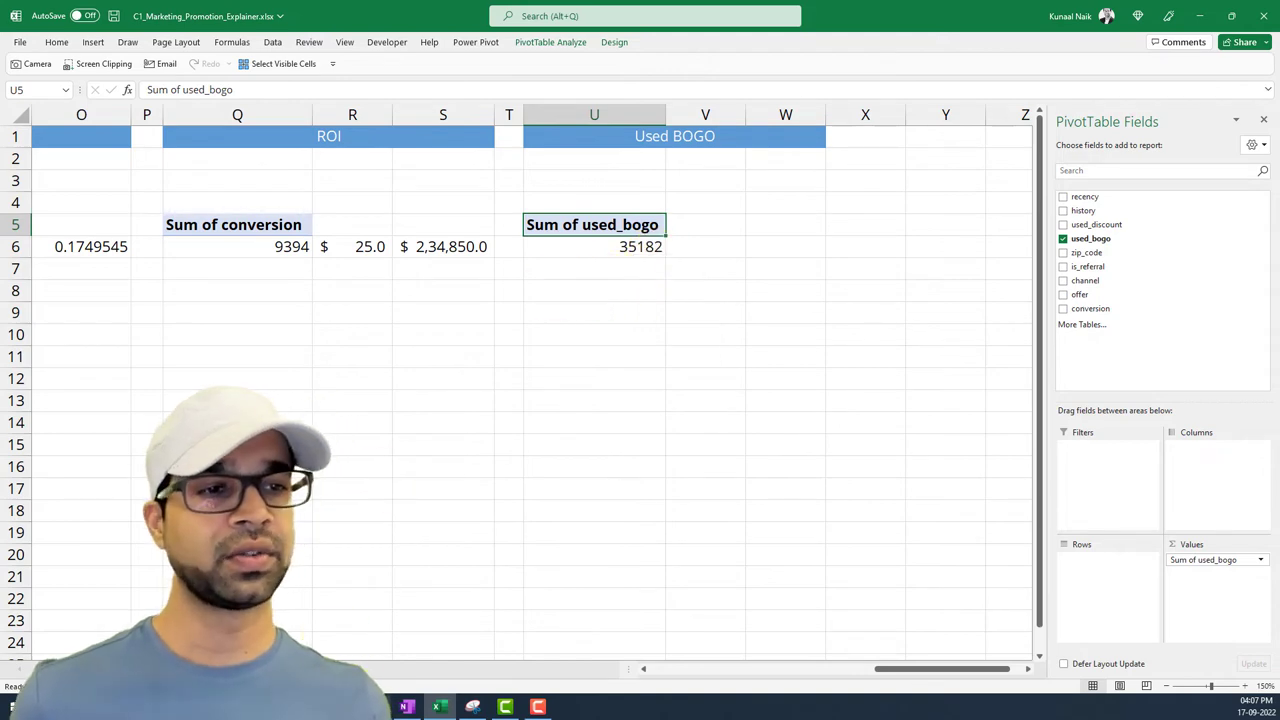
Step: Switch to Power BI and replace Customer Count with used_bogo in the sixth card
mouse_move(372, 706)
click(405, 645)
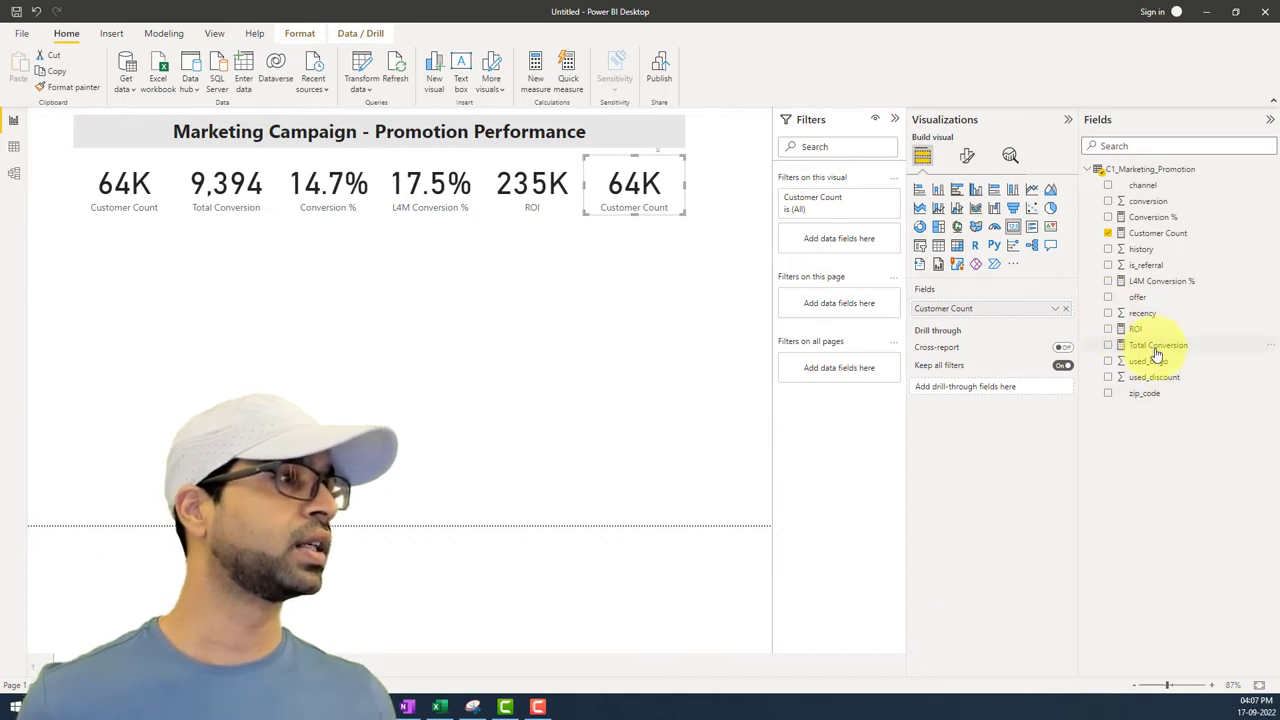
drag(1155, 365, 1002, 307)
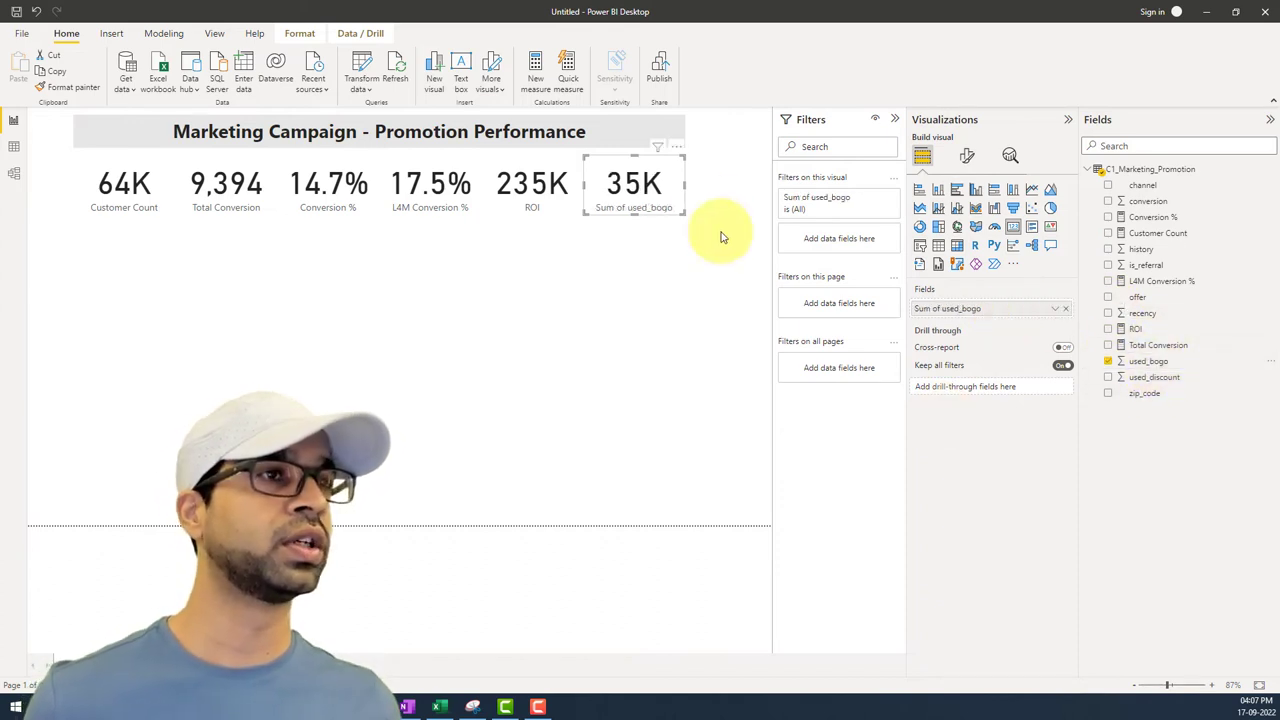
Step: Rename the sixth card's field to BOGO Offers Count for this visual only
click(1056, 310)
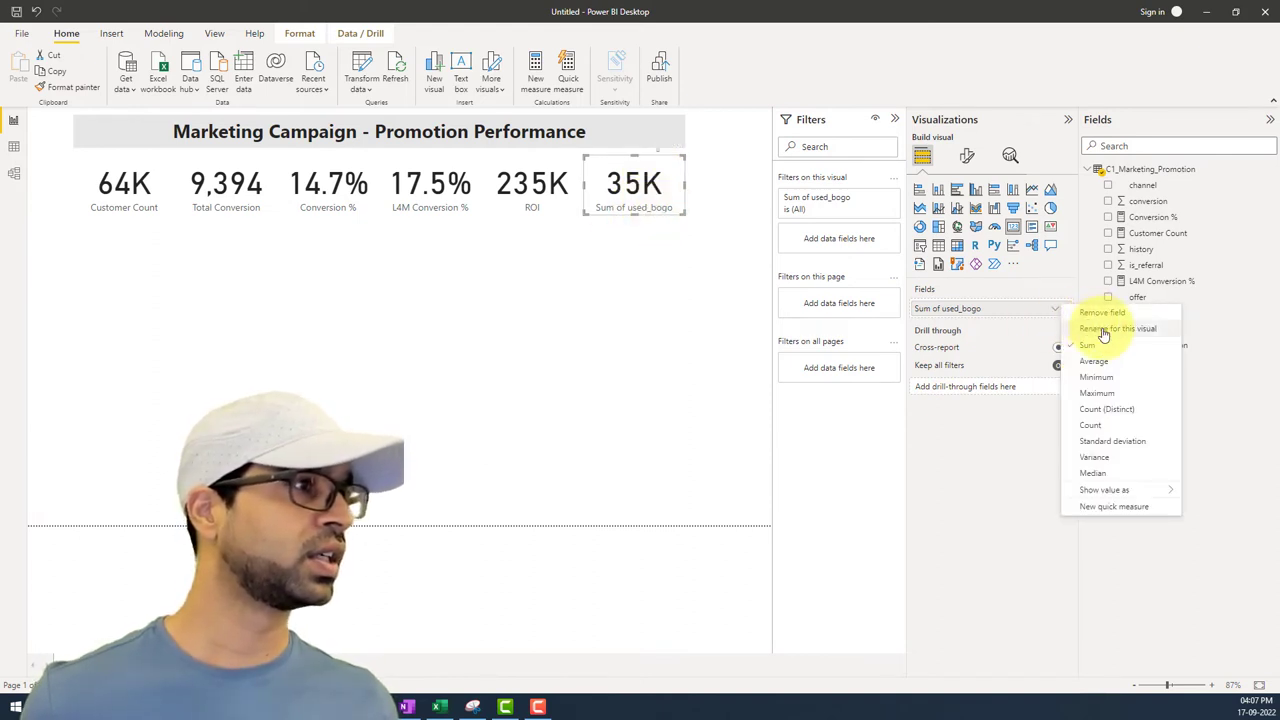
click(1100, 329)
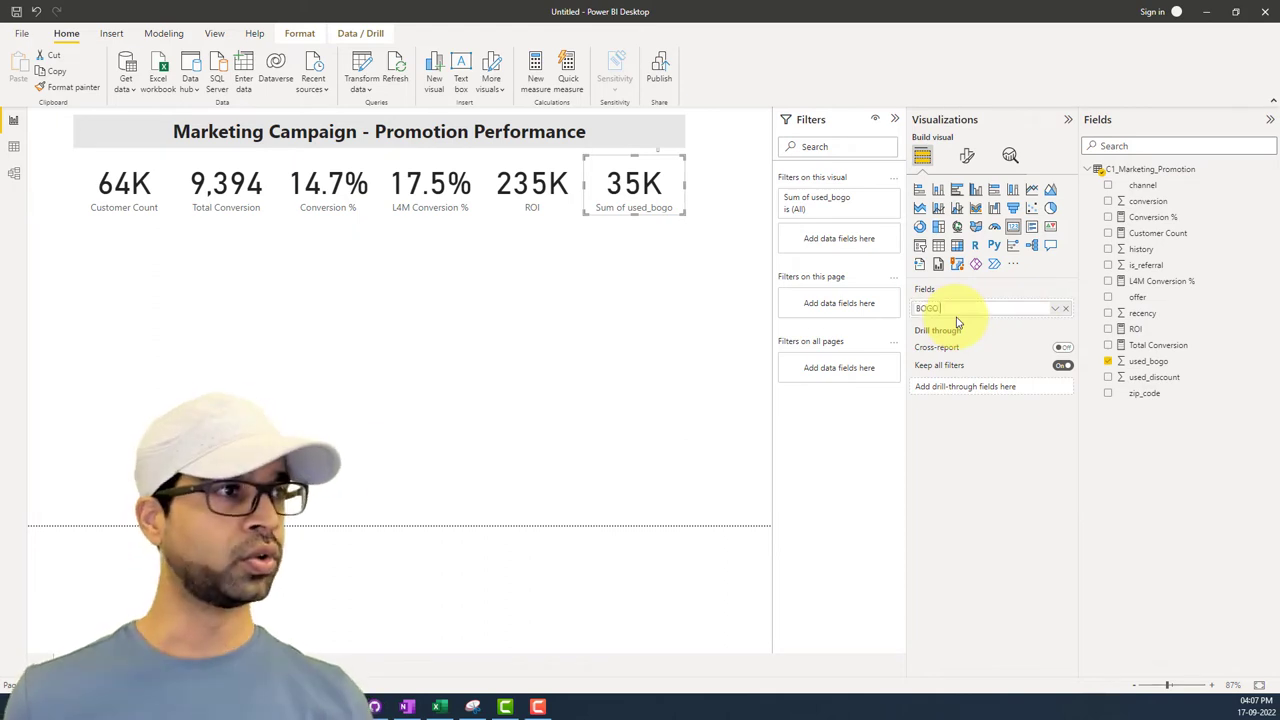
text(BOGO Offers Cou)
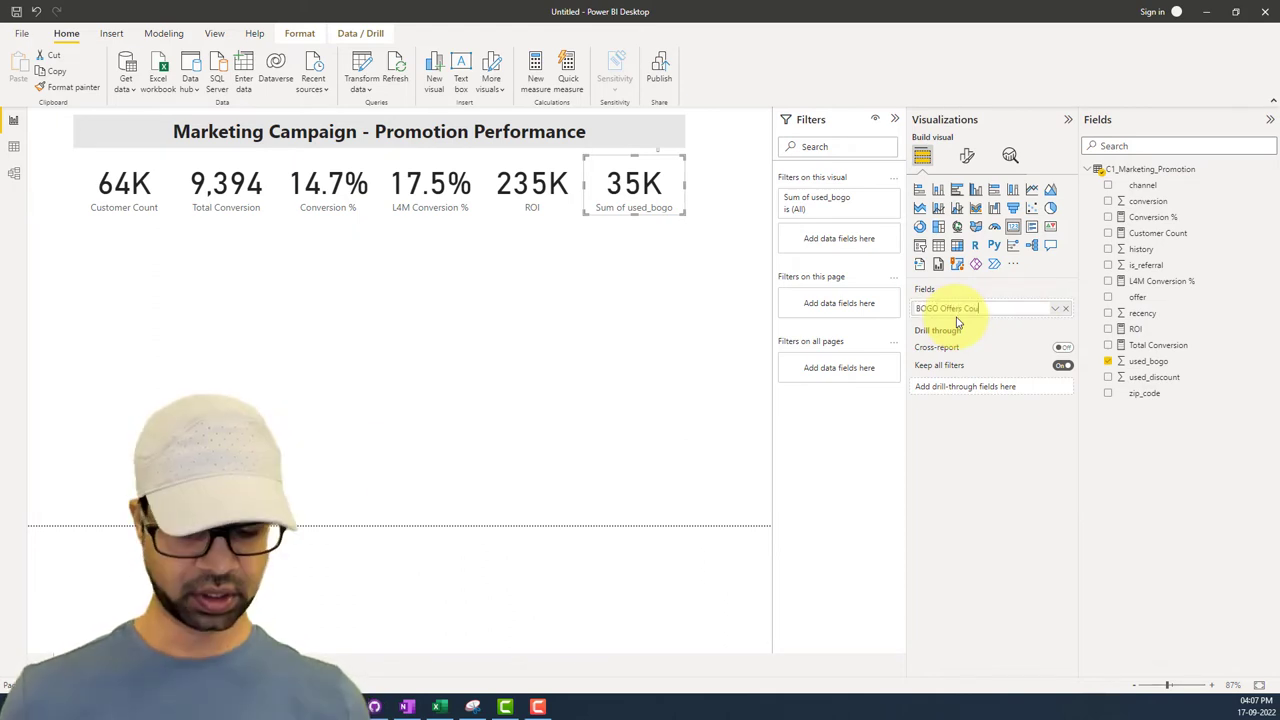
text(nt)
key(Return)
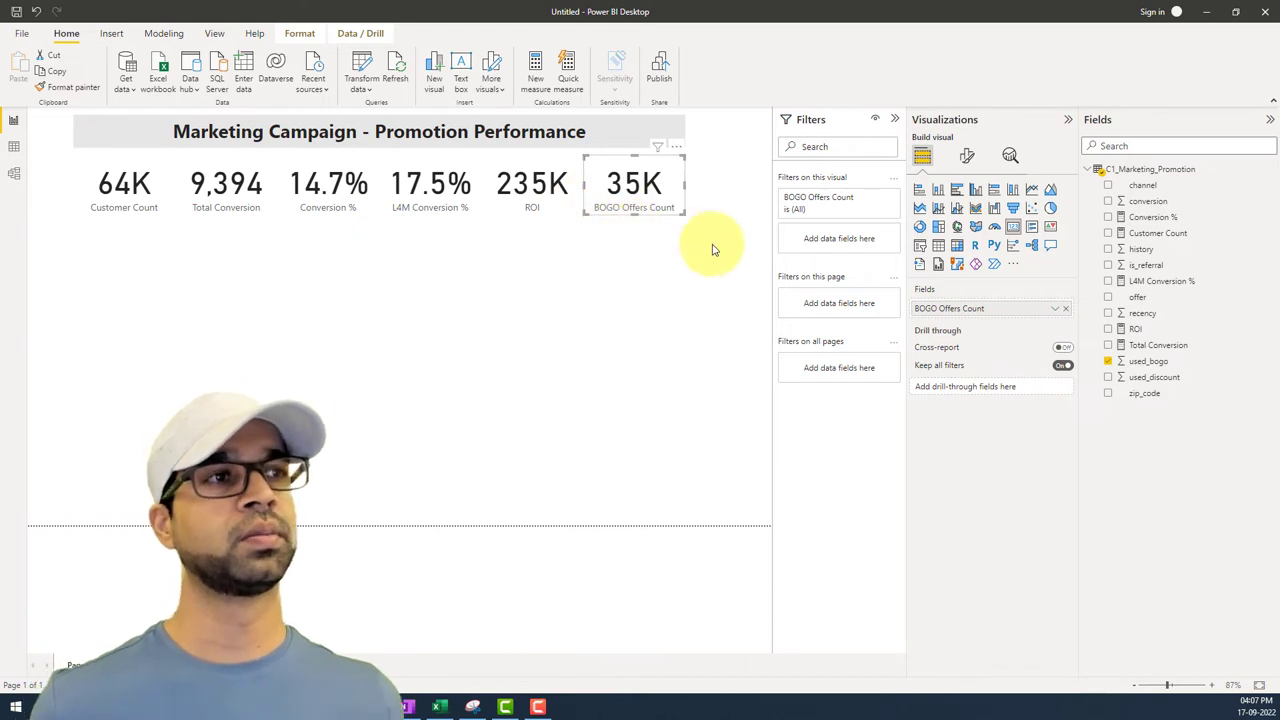
drag(712, 250, 14, 134)
click(277, 363)
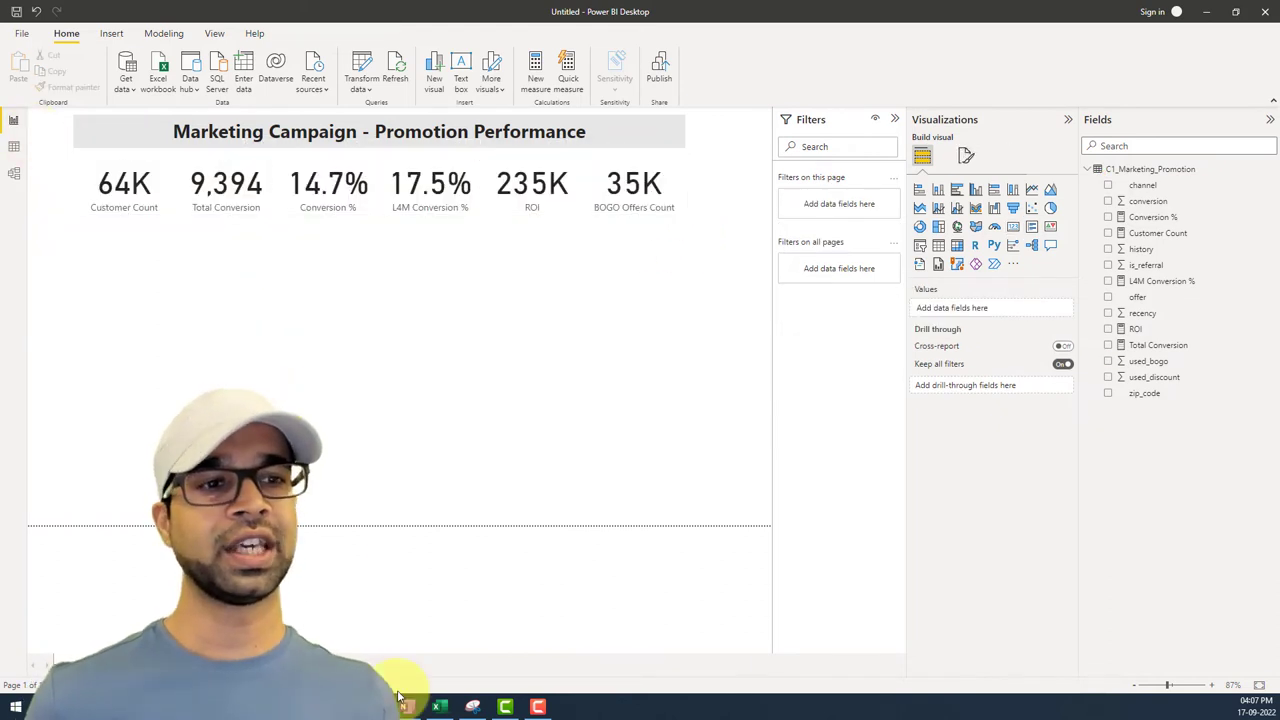
Step: Switch to OneNote and review the KPI cards and bar charts of the reference dashboard
click(406, 707)
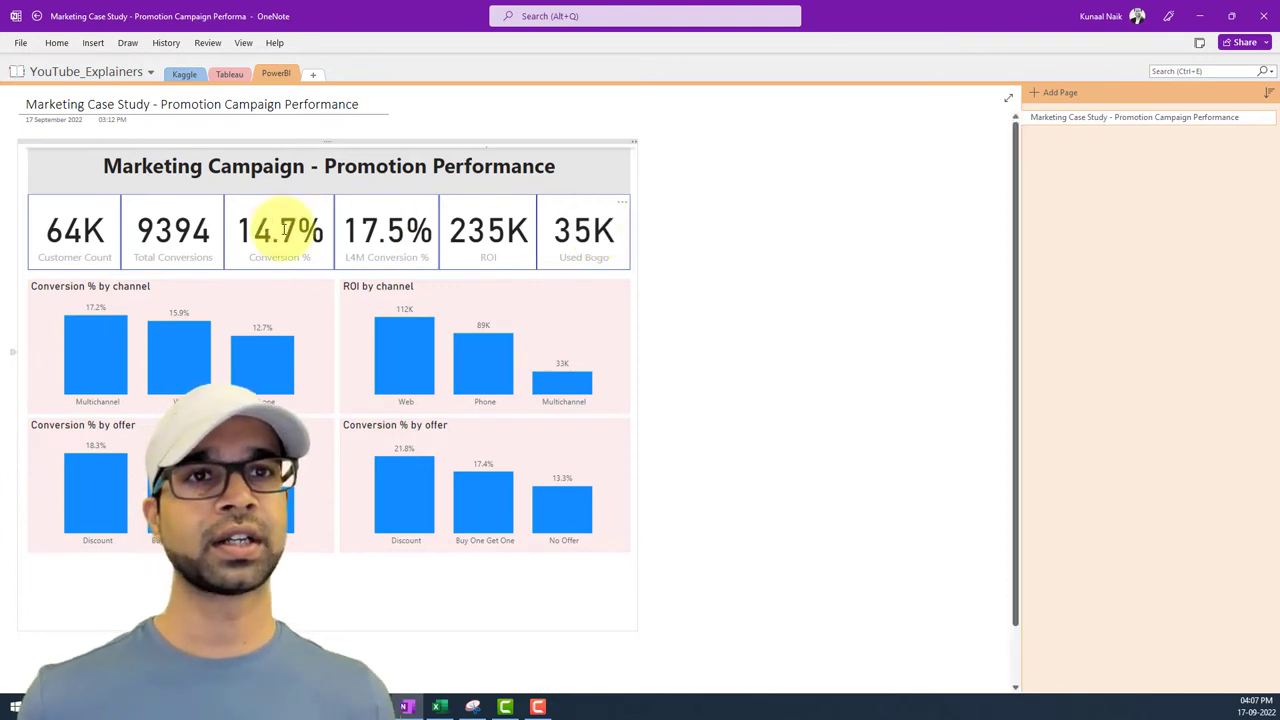
click(341, 707)
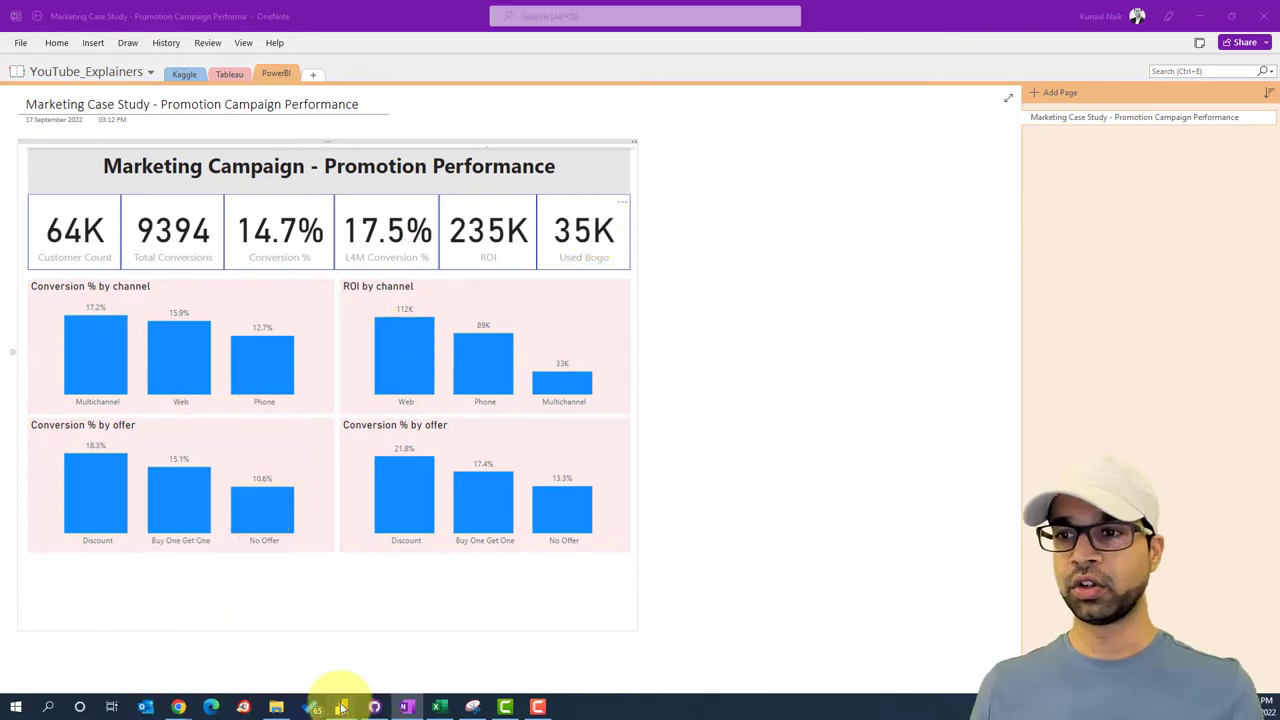
Step: Switch to Power BI and add an empty column chart below the Customer Count card, enlarged to two cards' width
click(380, 654)
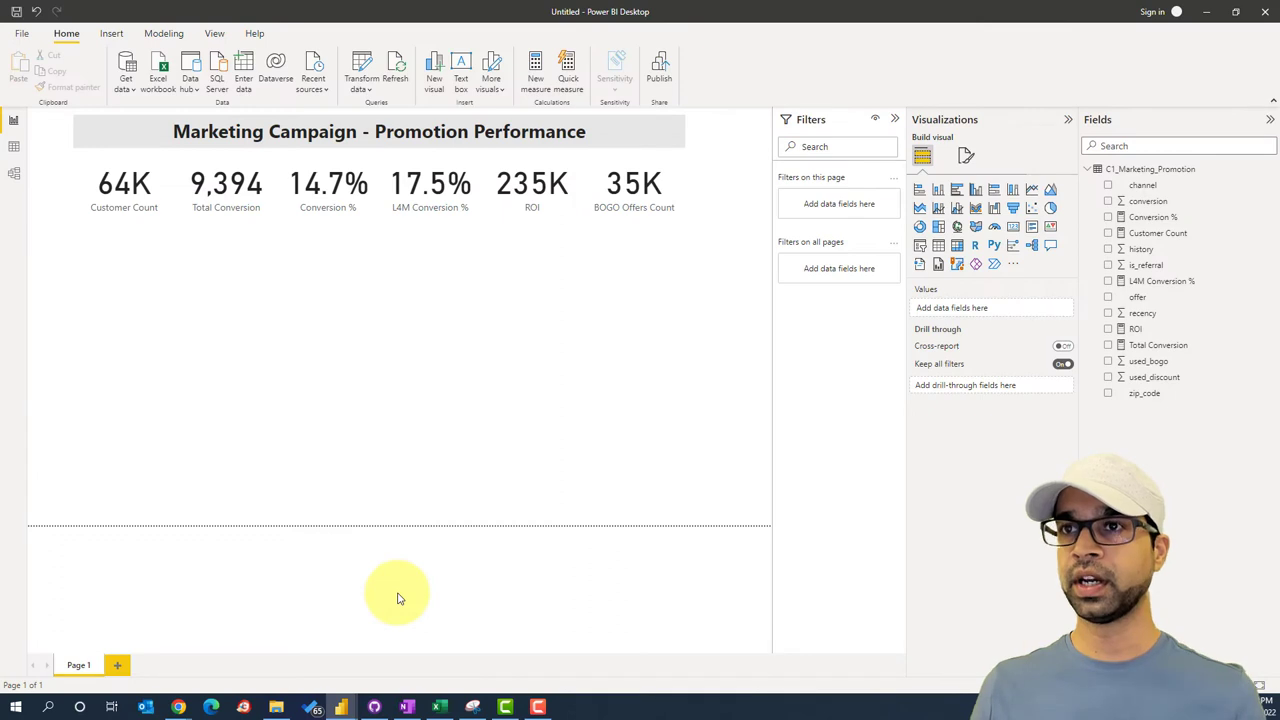
click(940, 193)
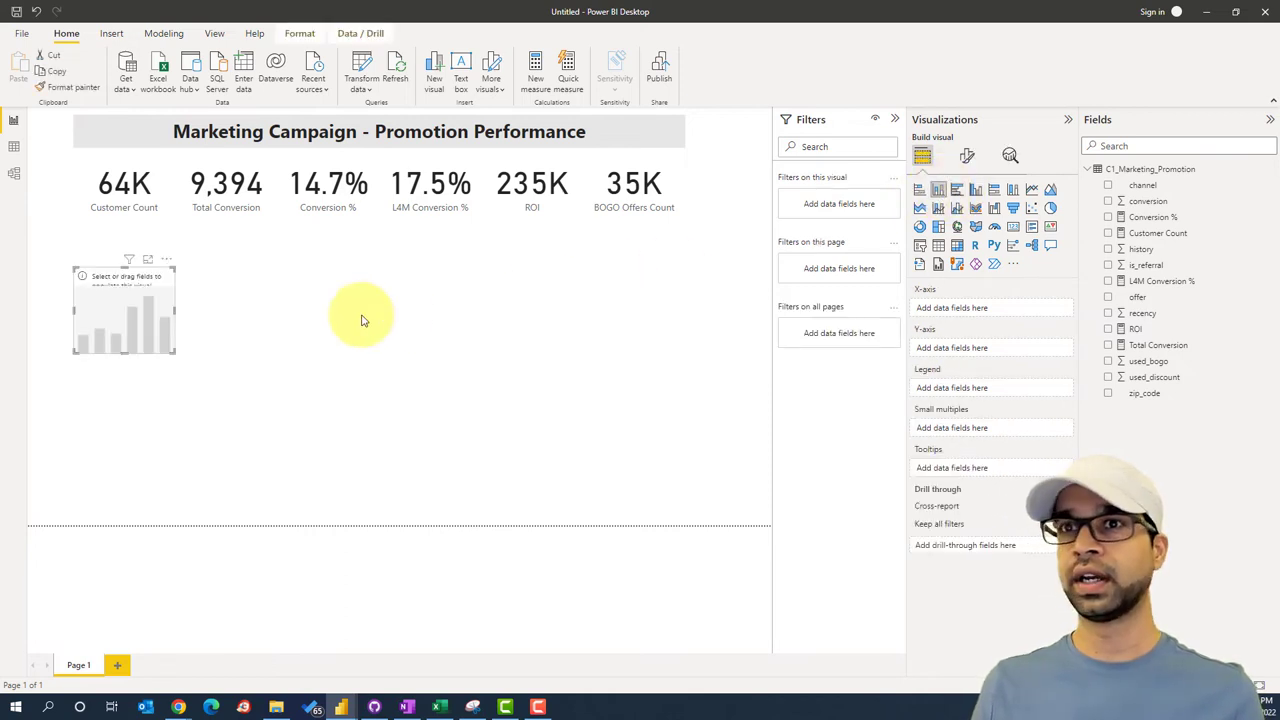
drag(171, 351, 237, 366)
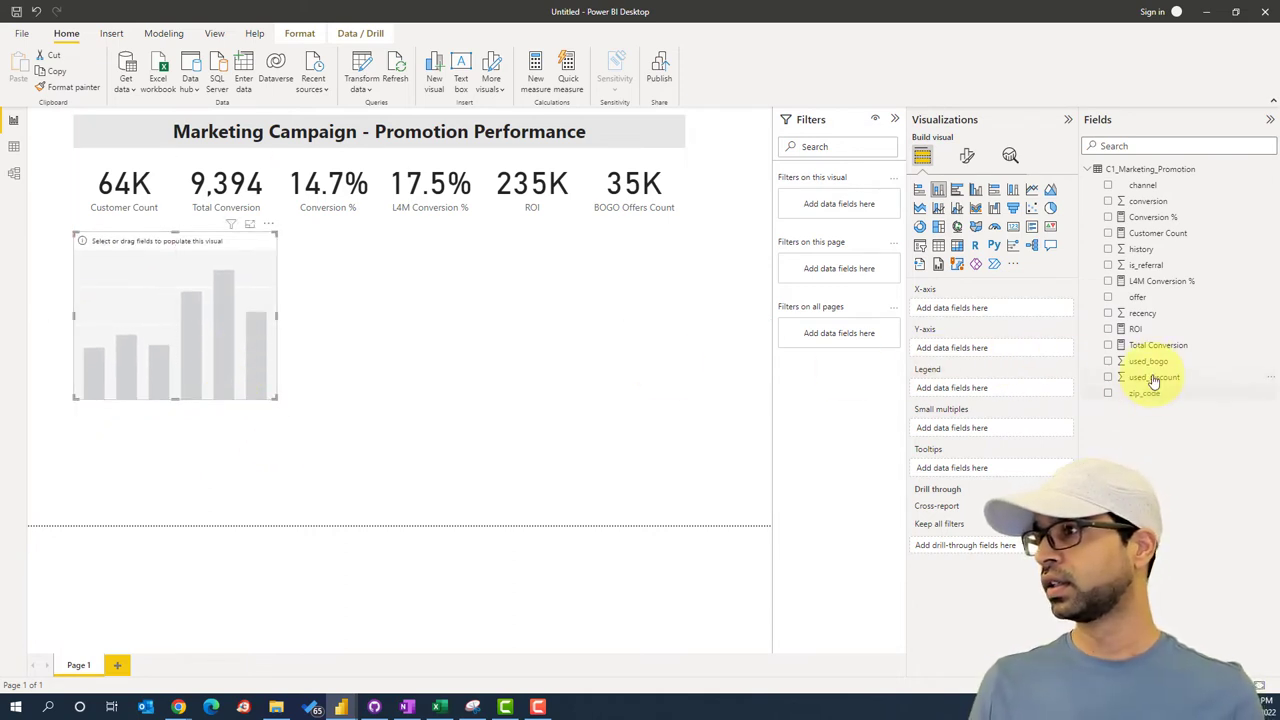
Step: Check the OneNote reference, plot Conversion % by channel in the new chart, and widen it to span three KPI cards
key(alt+Tab)
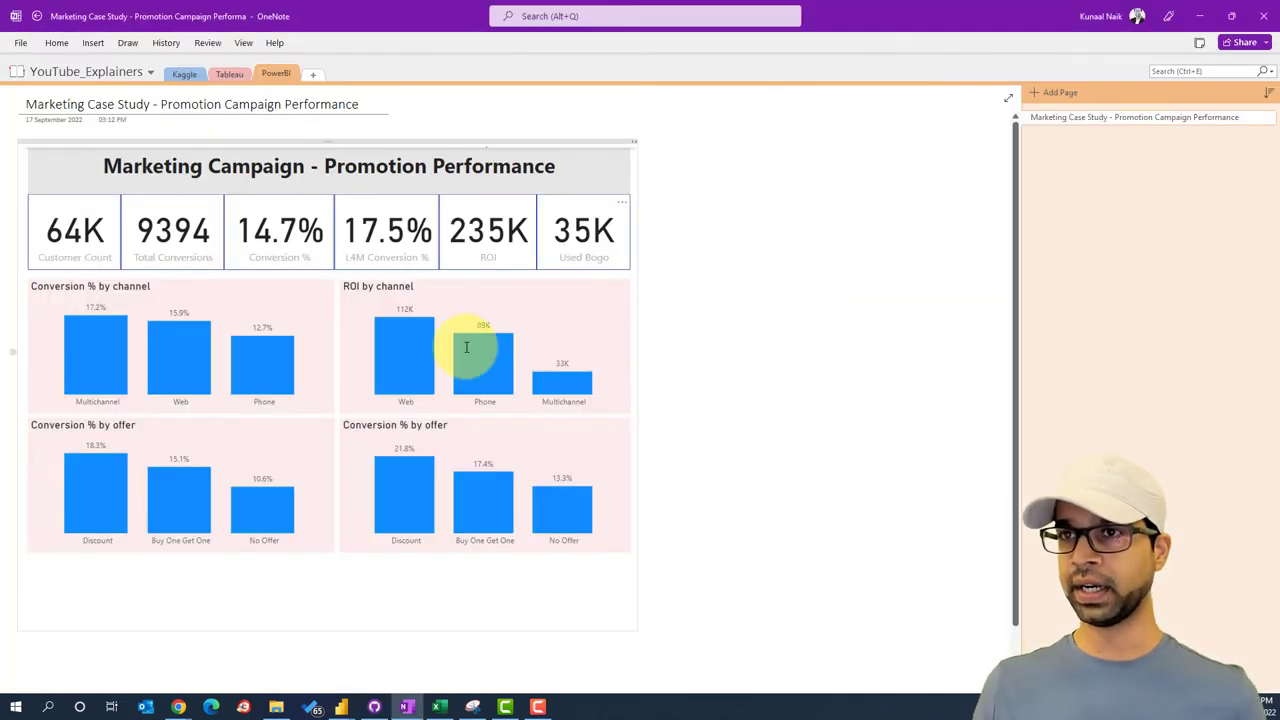
key(alt+Tab)
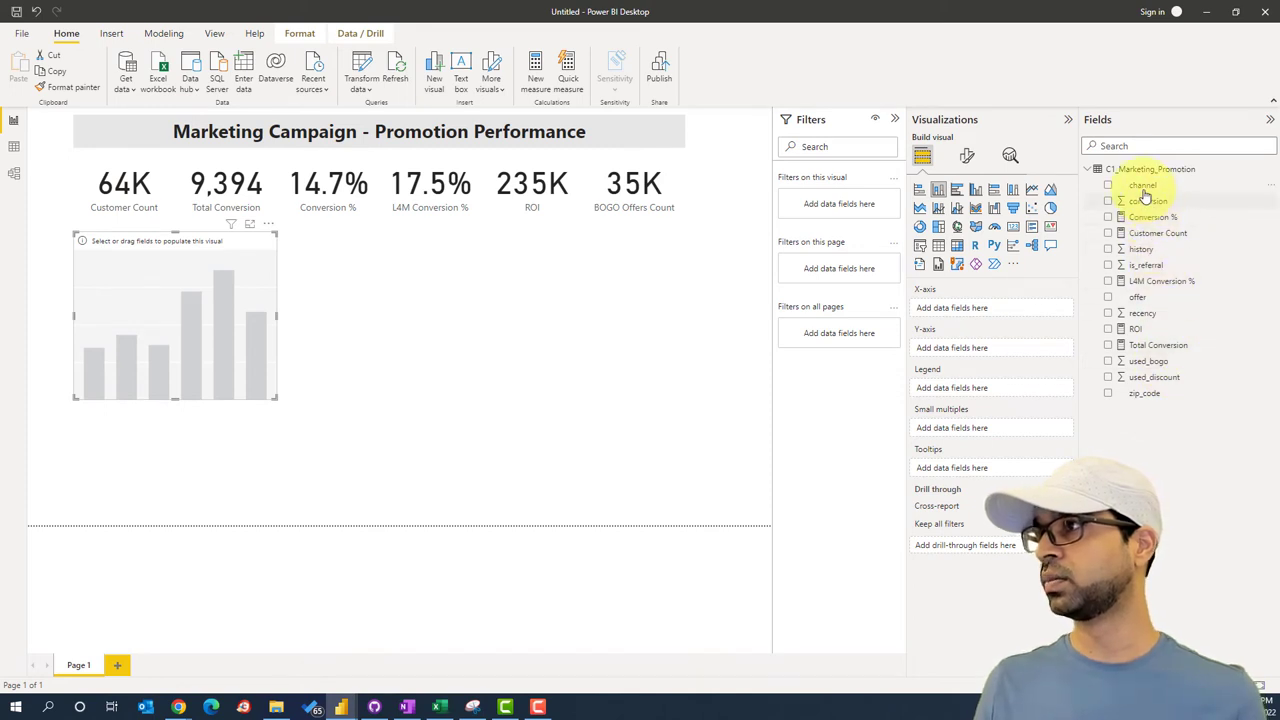
drag(1122, 218, 975, 313)
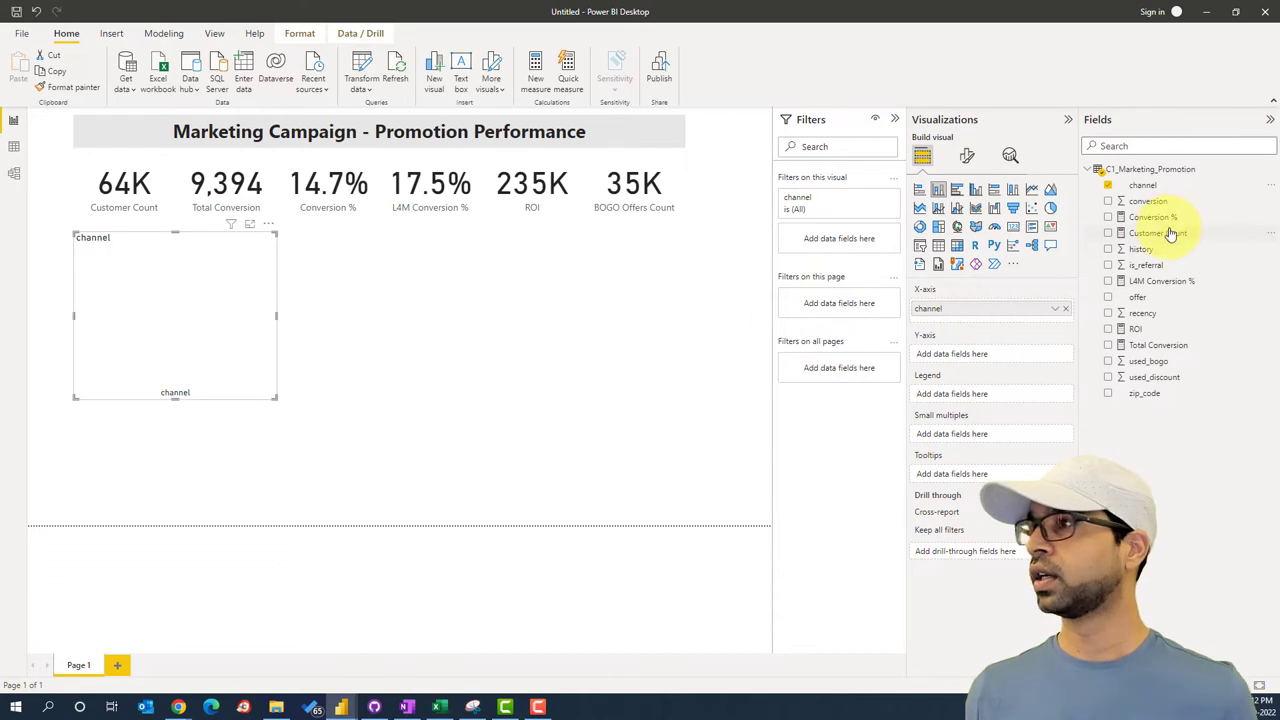
drag(1170, 224, 1005, 368)
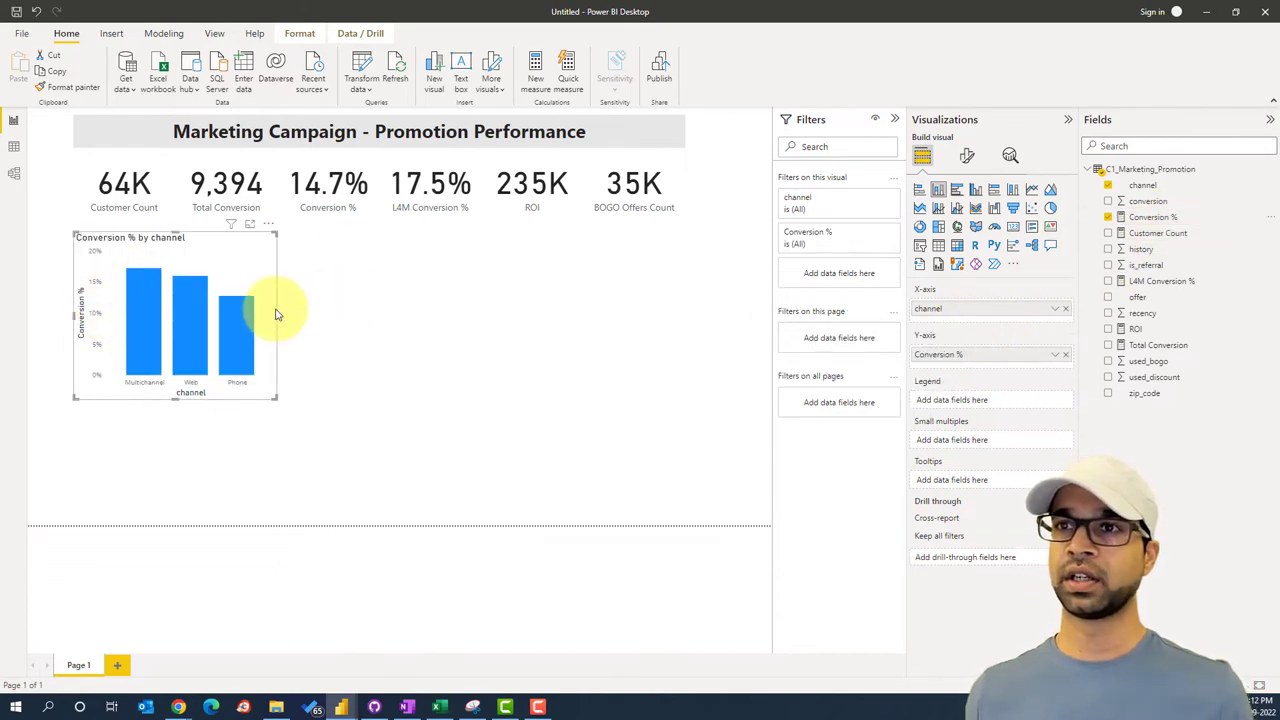
drag(277, 312, 380, 317)
click(118, 402)
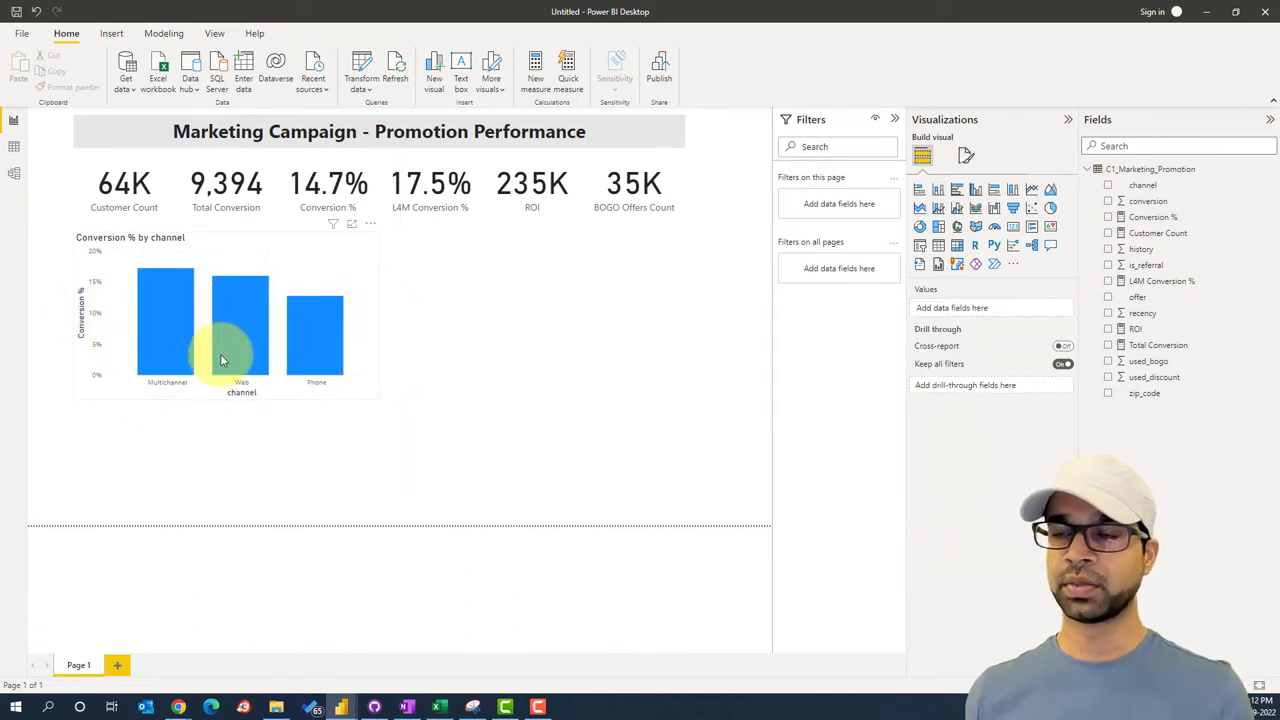
Step: Try placing a copy of the Conversion % by channel chart beside and below the original, checking the OneNote reference layout
click(278, 261)
drag(278, 261, 581, 255)
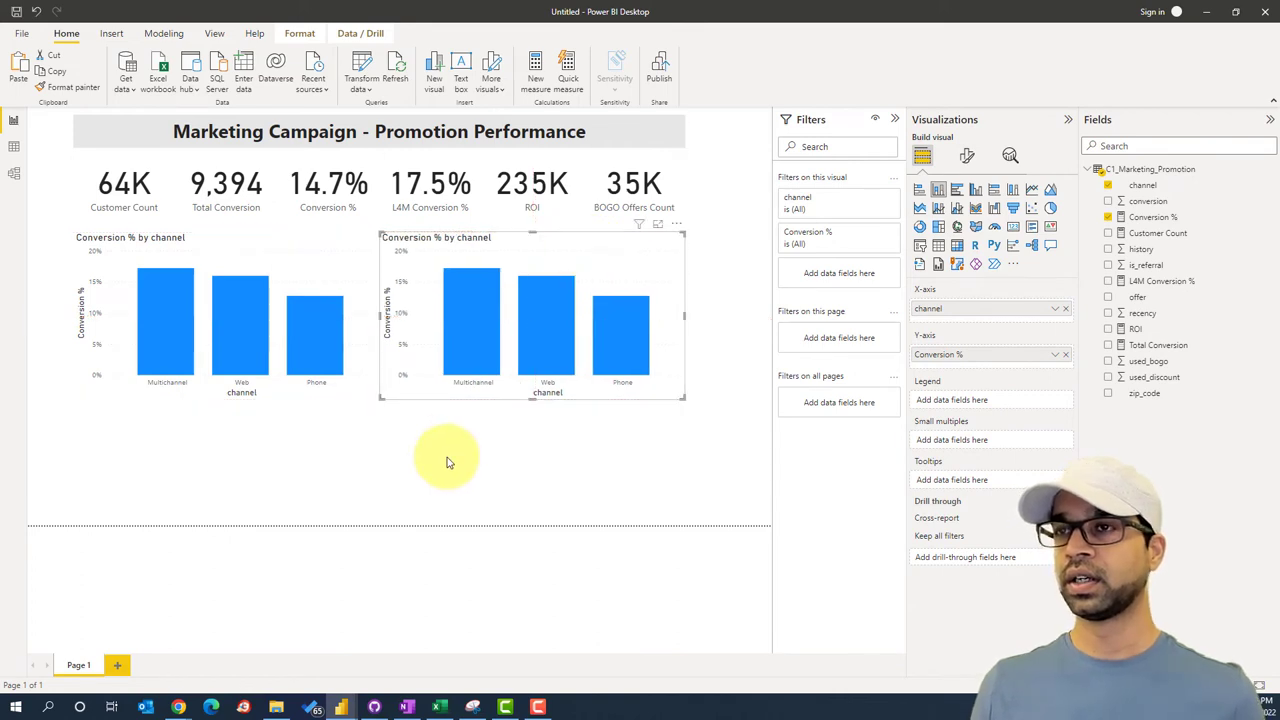
key(alt+Tab)
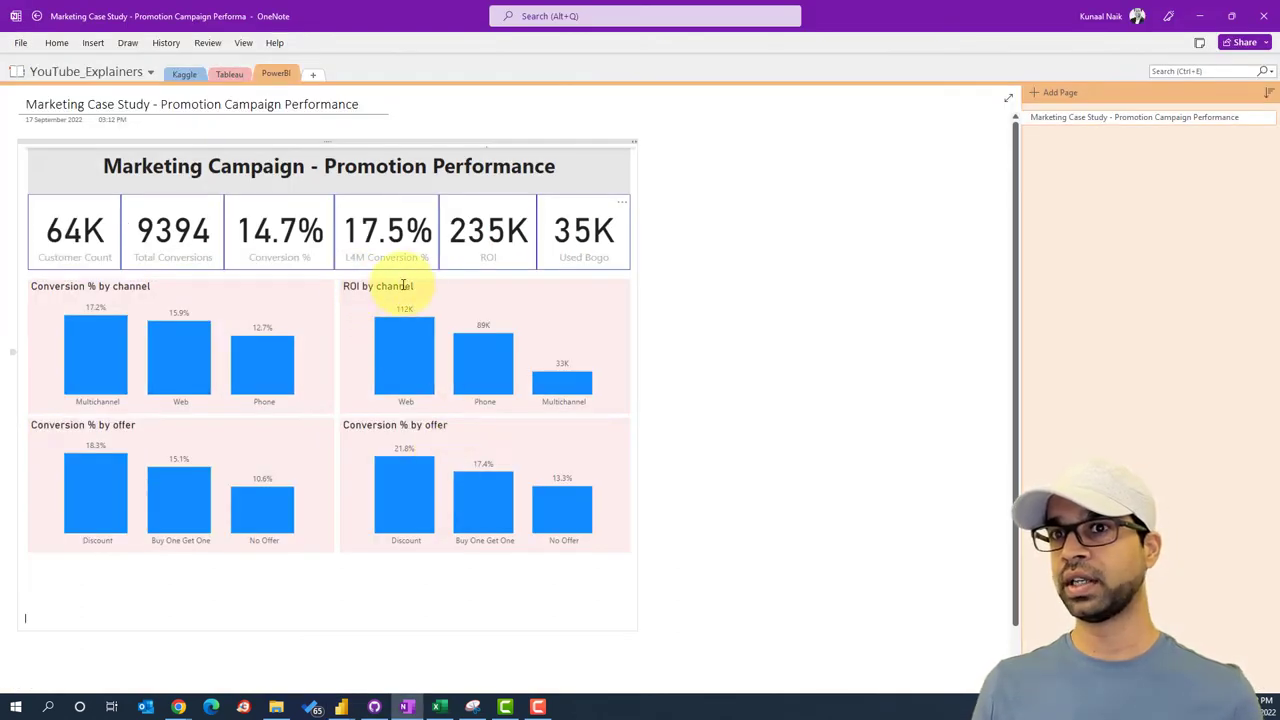
key(alt+Tab)
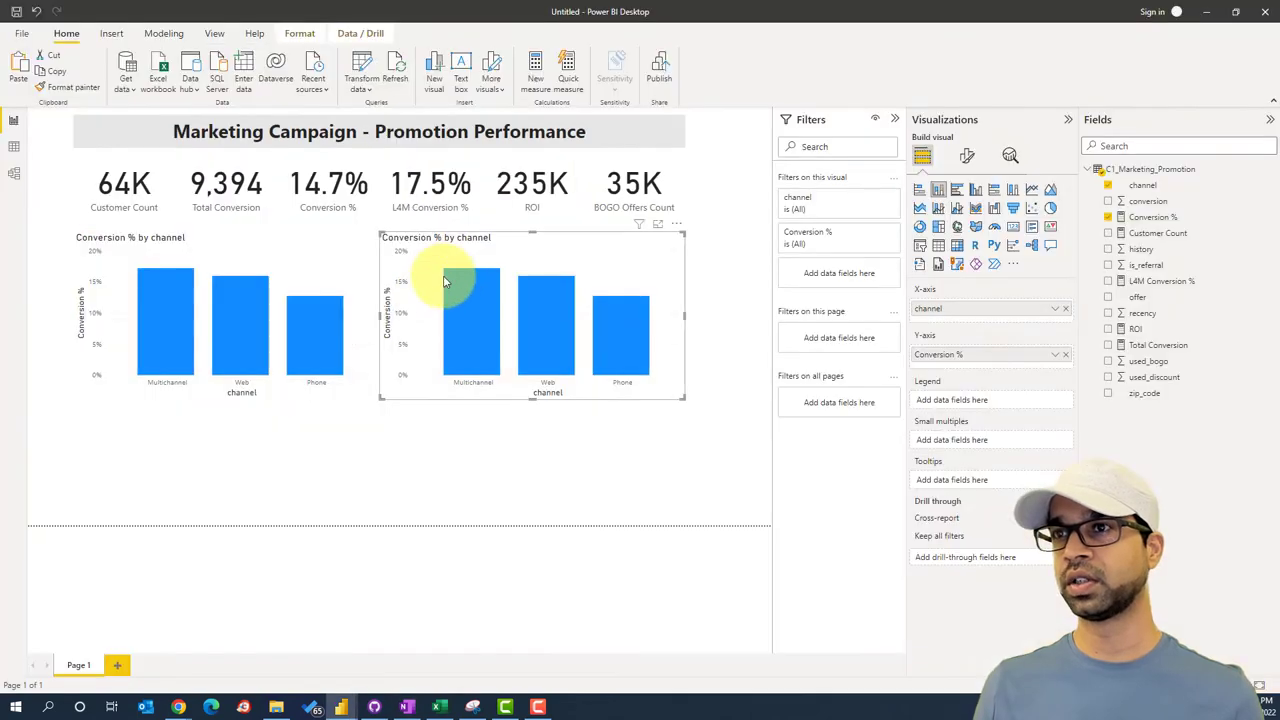
drag(477, 234, 147, 460)
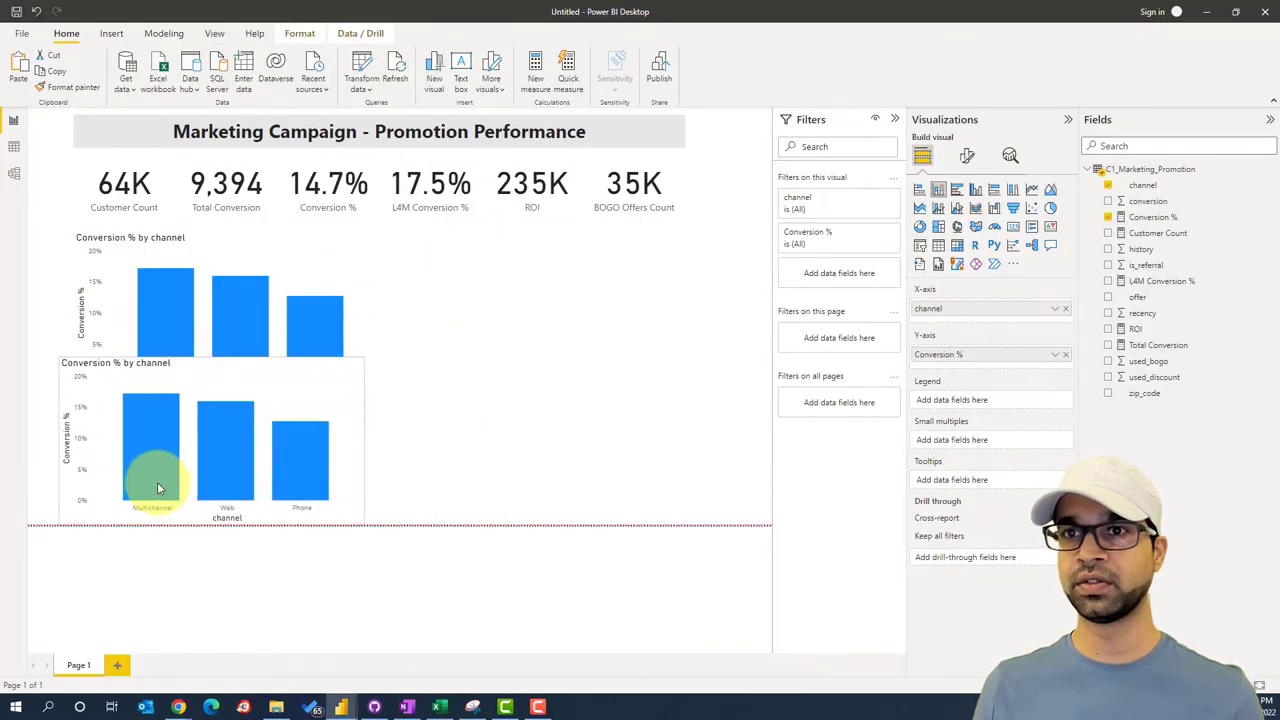
click(229, 349)
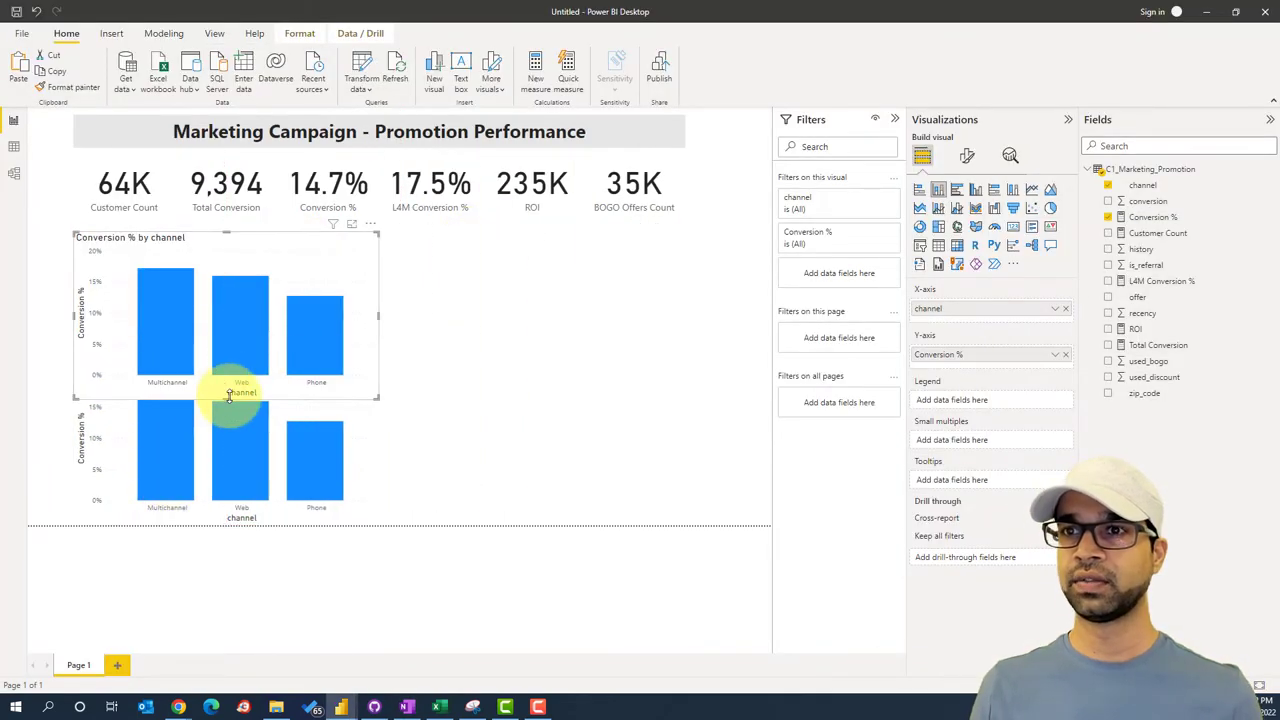
drag(229, 393, 551, 367)
Step: Reduce the height of the original Conversion % by channel chart and delete its overlapping copy
click(278, 374)
click(291, 243)
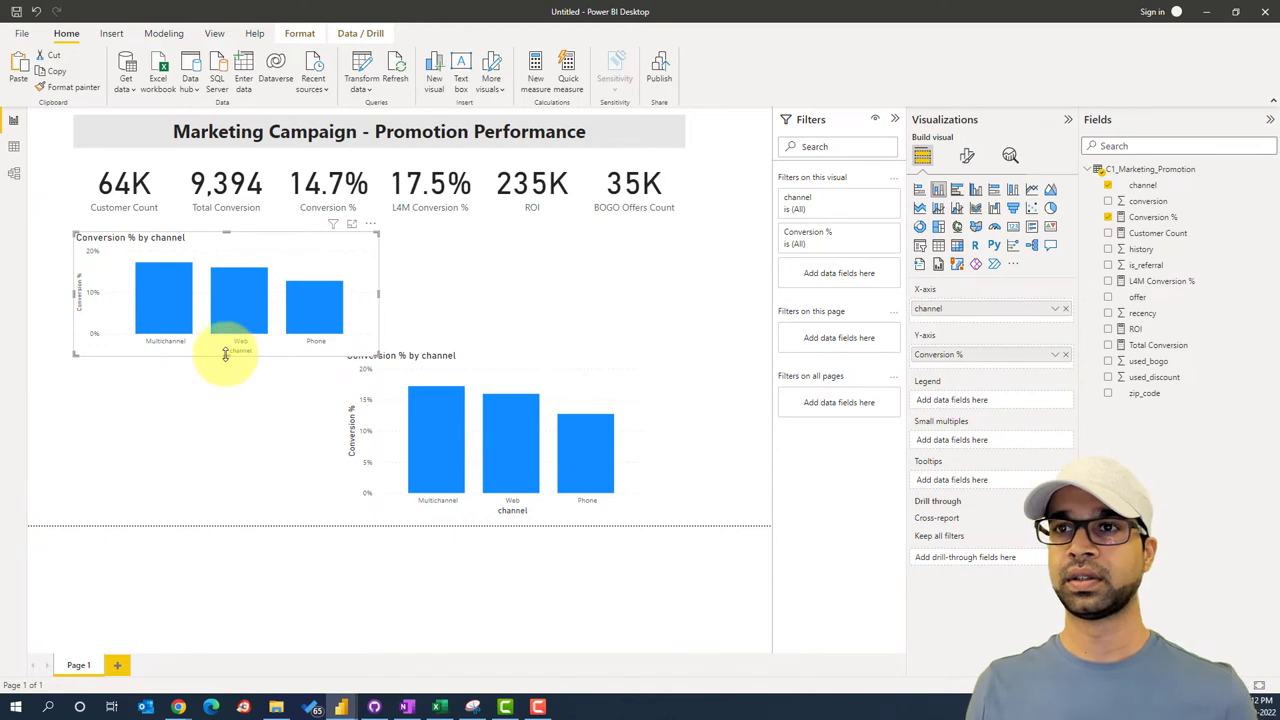
drag(226, 352, 237, 368)
click(483, 360)
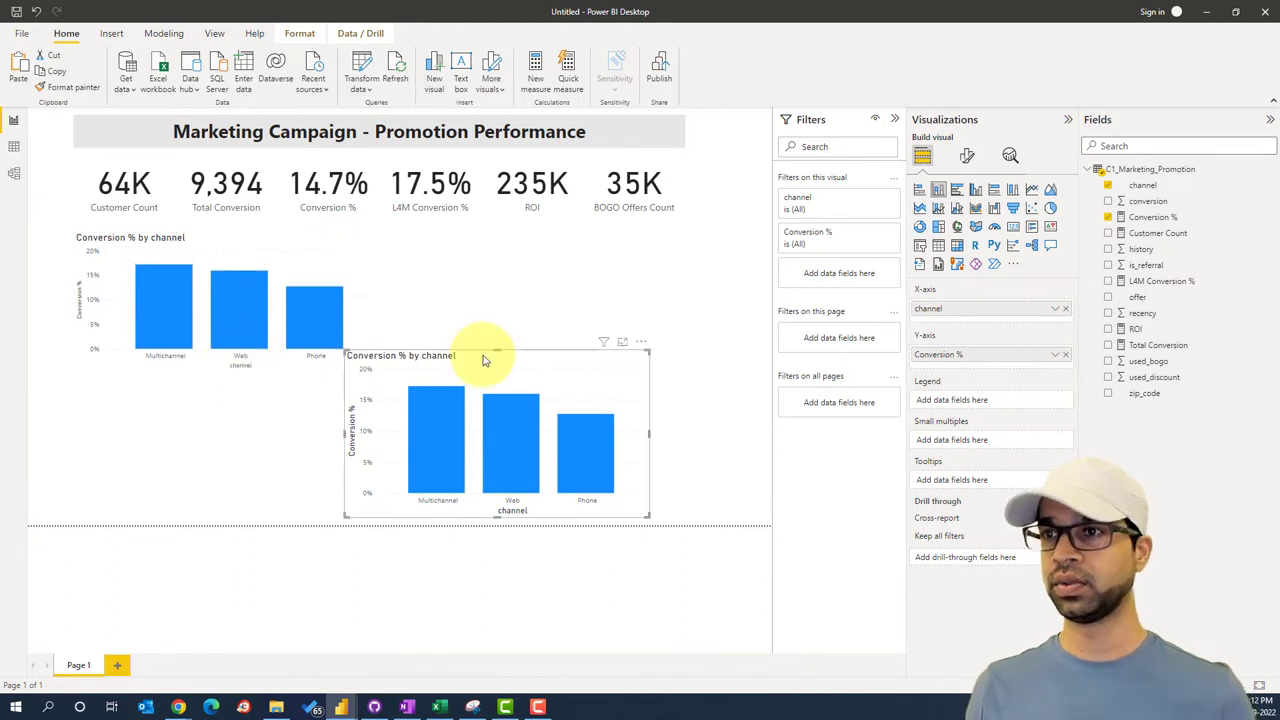
key(Delete)
Step: Duplicate the shortened Conversion % by channel chart and place the copy directly below the original
click(320, 252)
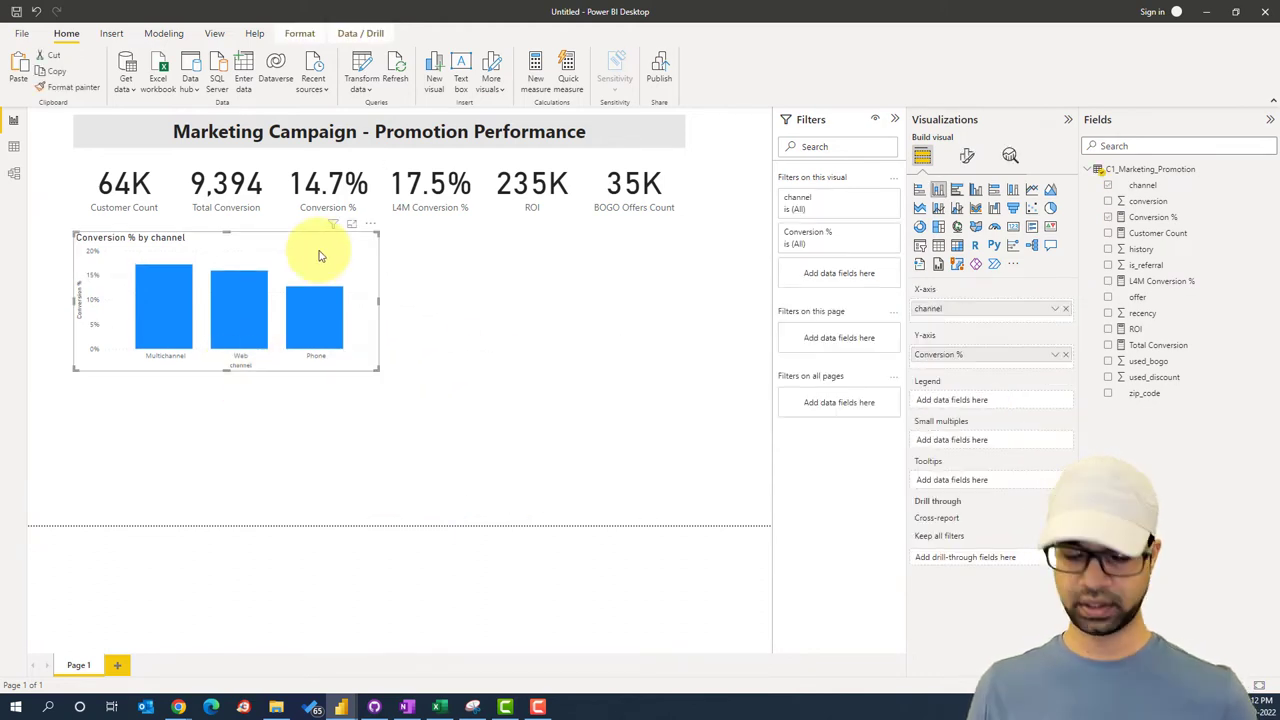
key(ctrl+c)
key(ctrl+v)
drag(320, 251, 314, 391)
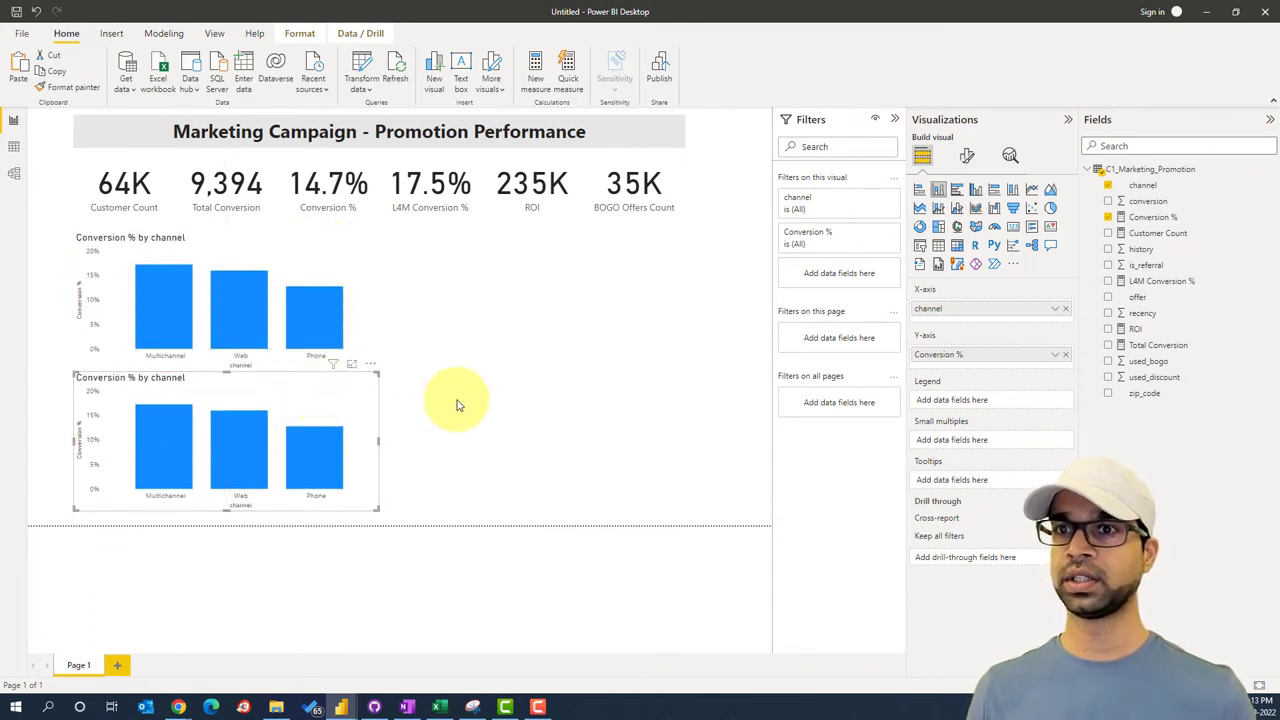
click(440, 396)
Step: Replace channel with offer on the lower chart's X-axis, keeping only Conversion % on the Y-axis
click(172, 388)
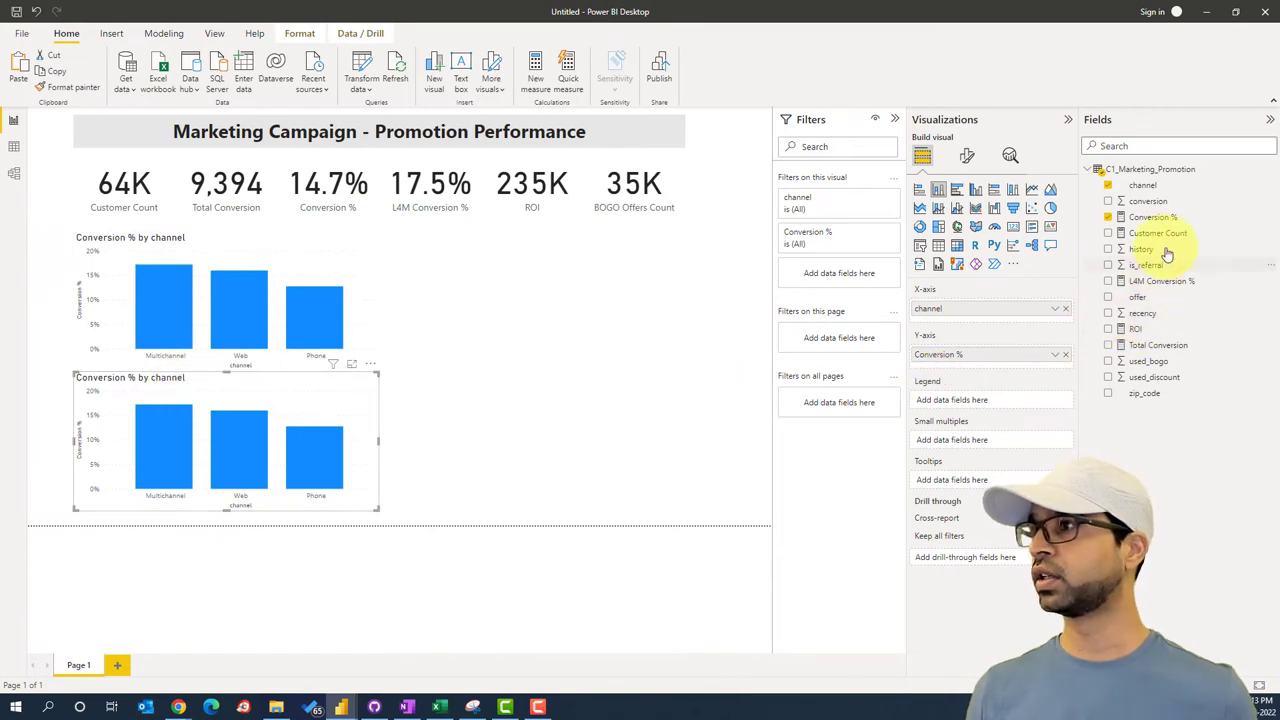
drag(1138, 297, 988, 356)
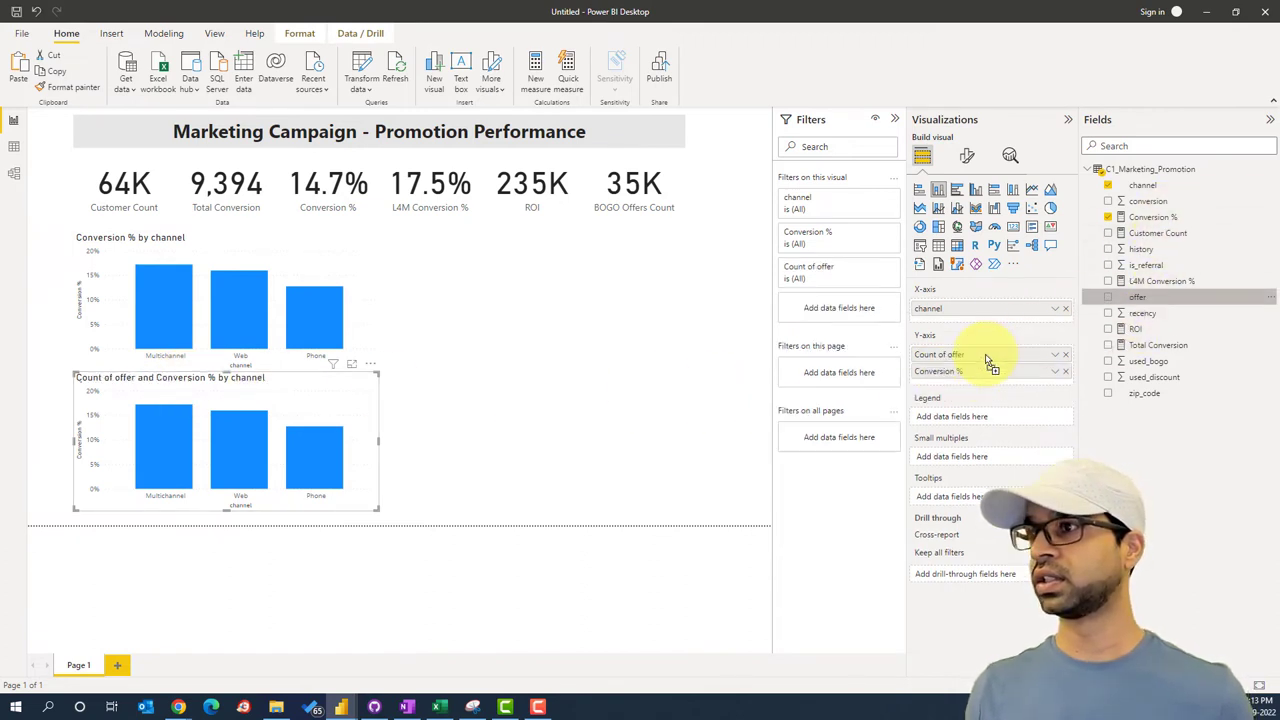
click(1066, 355)
drag(990, 308, 960, 307)
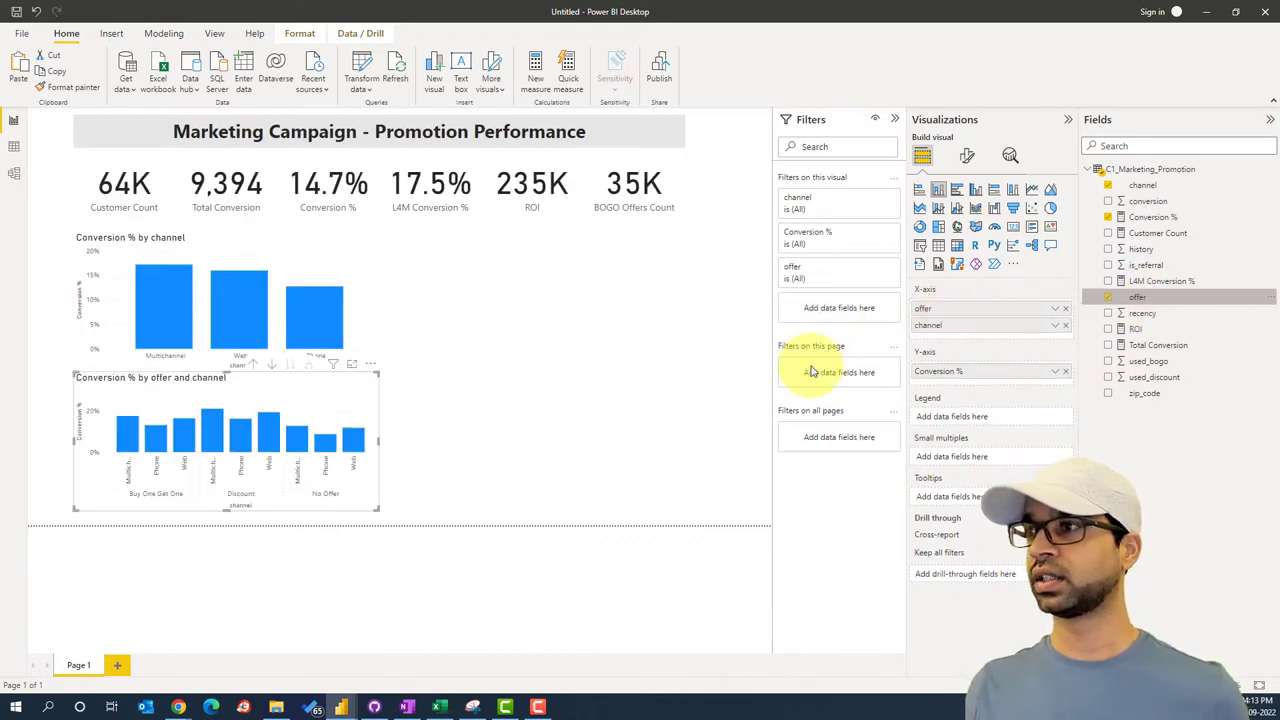
click(1067, 332)
click(560, 333)
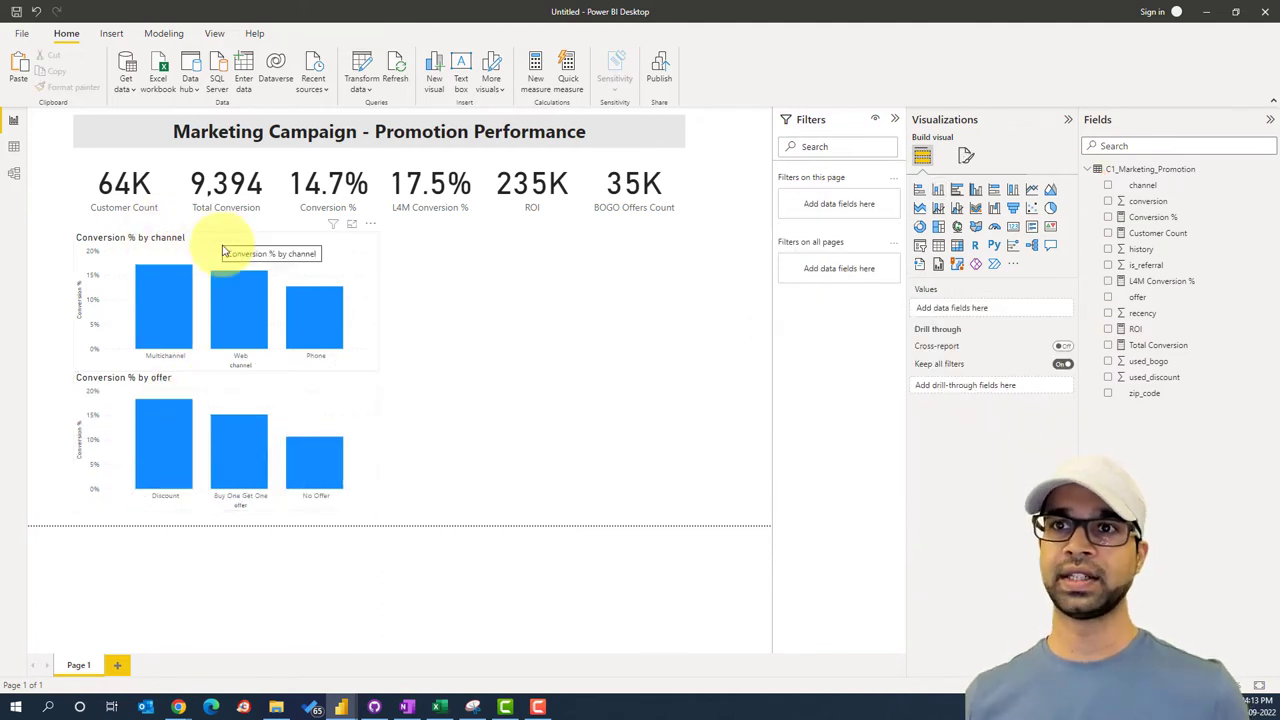
Step: Duplicate both Conversion % charts together and align the copies beside the originals in a two-by-two grid
click(333, 353)
click(350, 385)
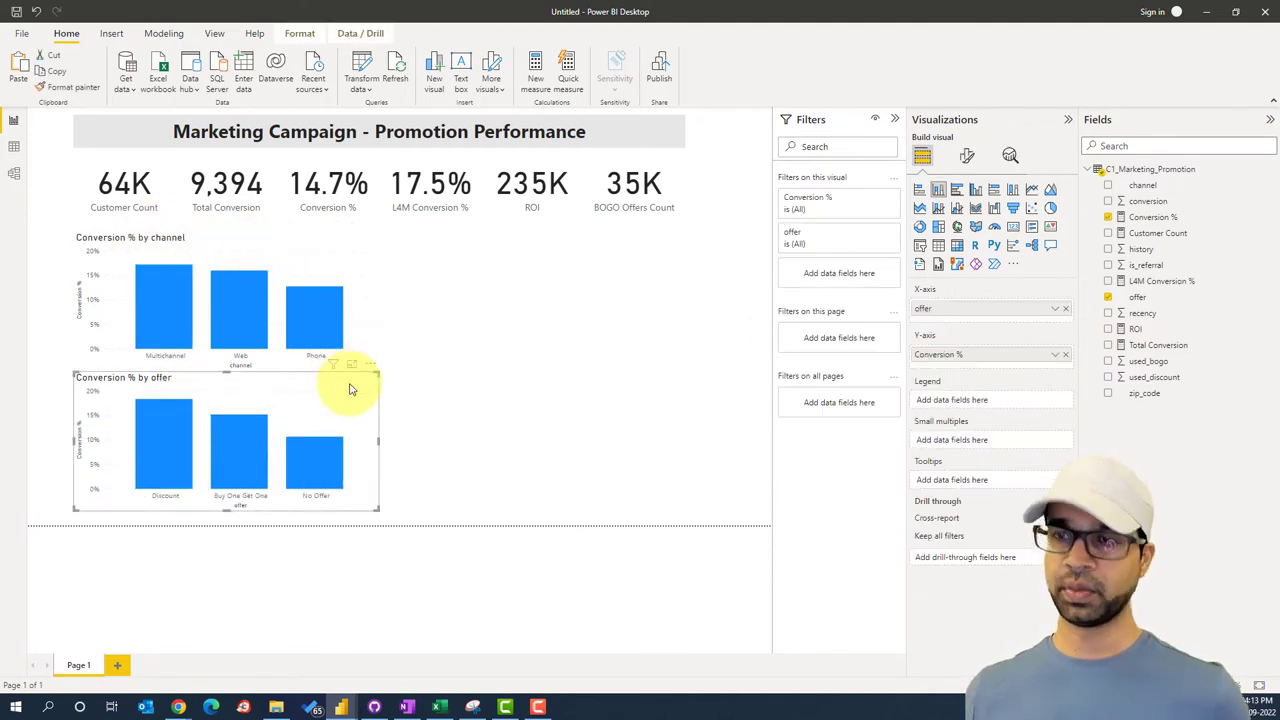
ctrl+click(358, 250)
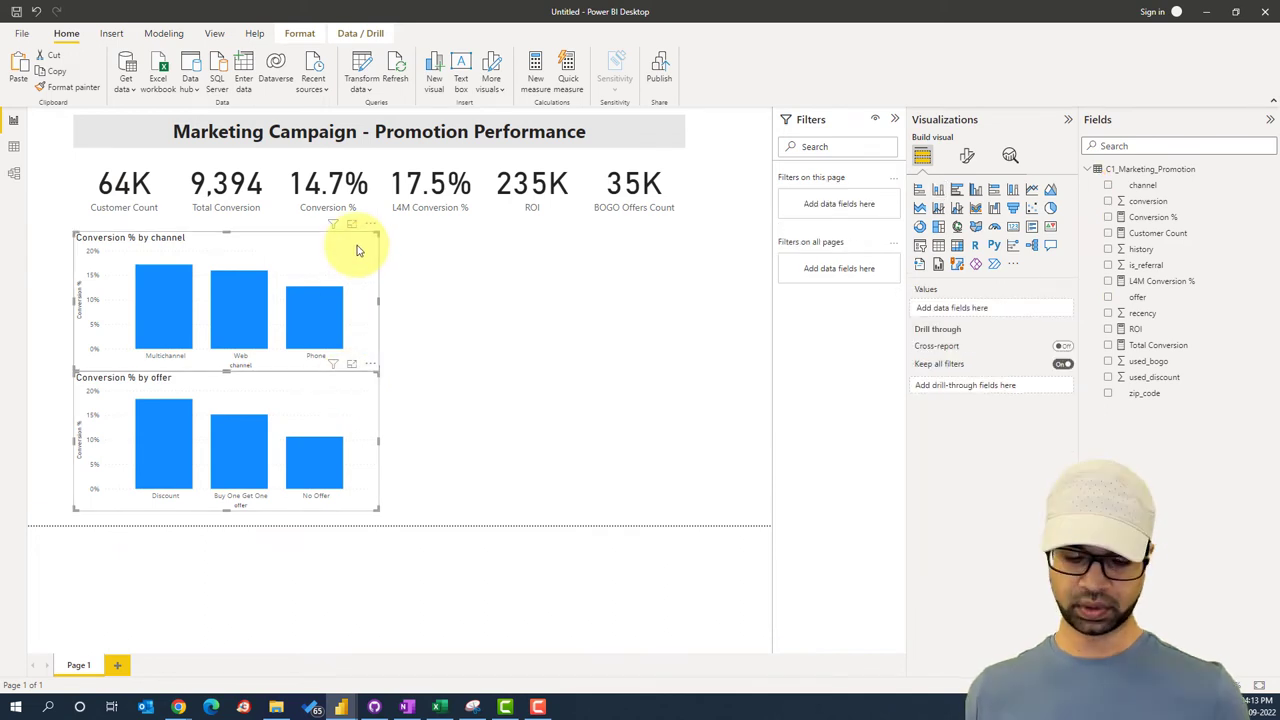
drag(358, 250, 657, 237)
mouse_move(666, 400)
mouse_down()
mouse_move(666, 380)
mouse_move(669, 393)
mouse_up()
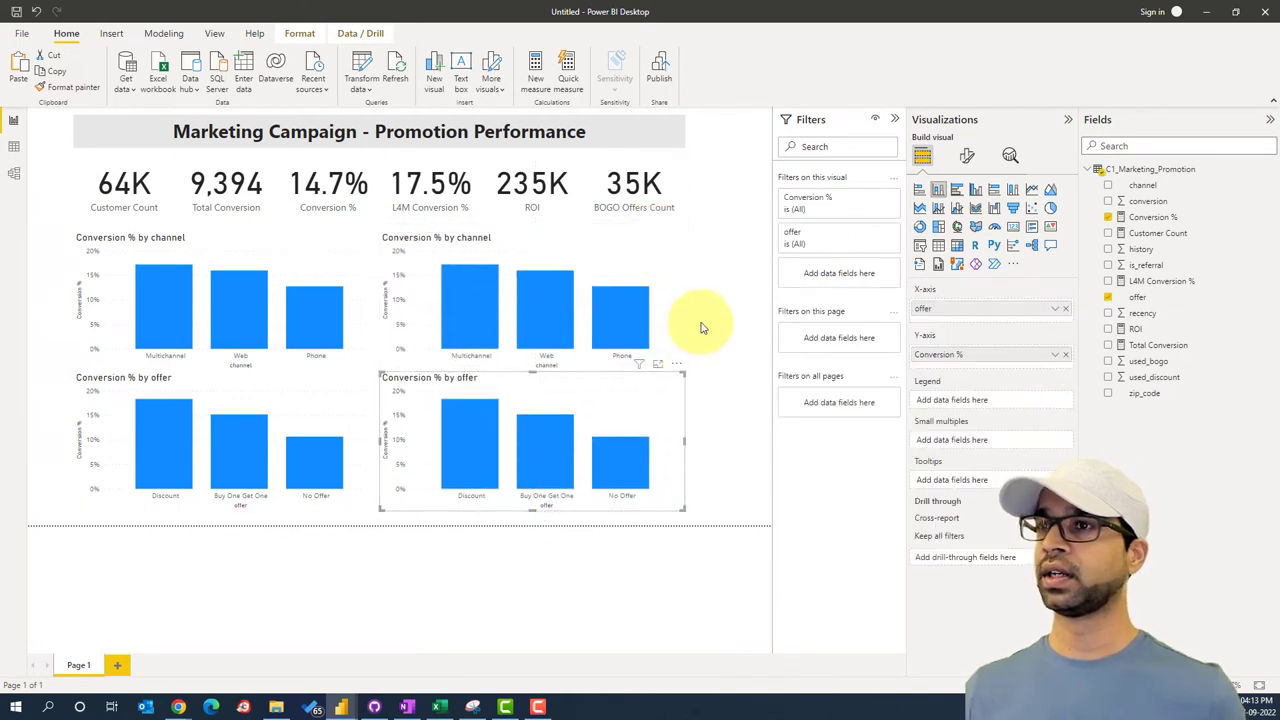
click(700, 329)
Step: Check the OneNote reference and replace Conversion % with ROI on the Y-axis of the duplicated channel chart
click(600, 251)
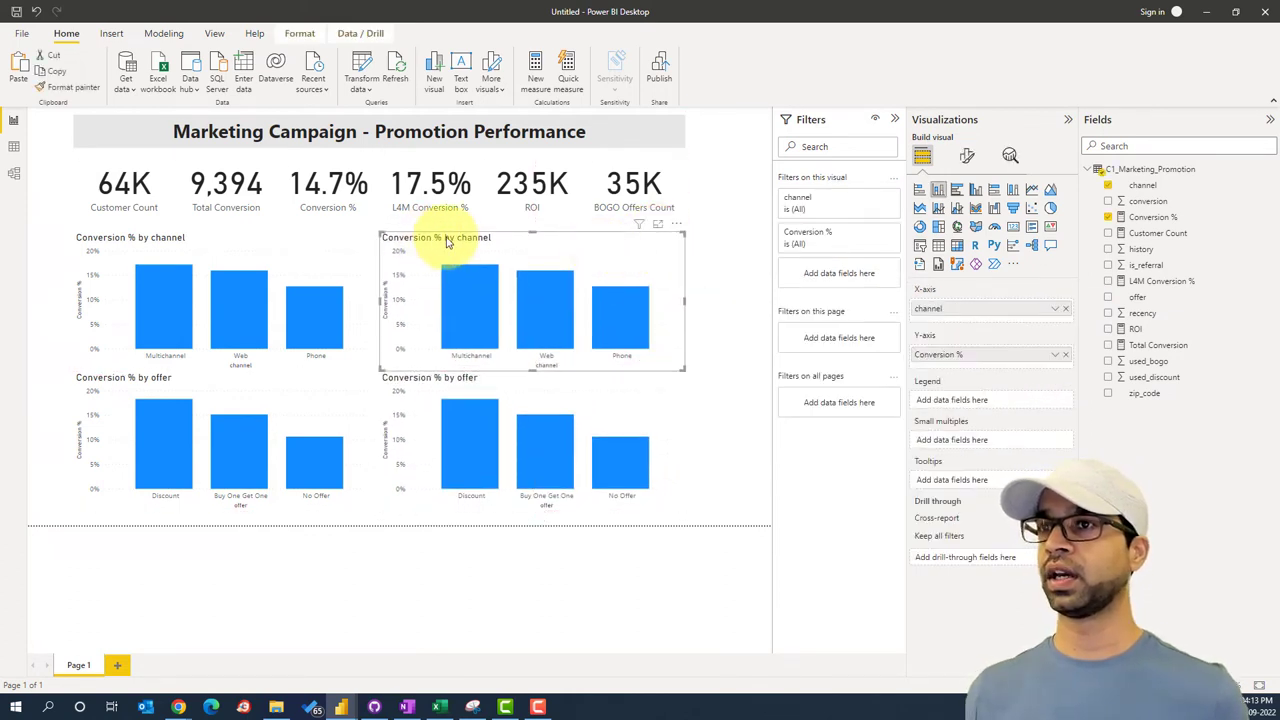
key(alt+Tab)
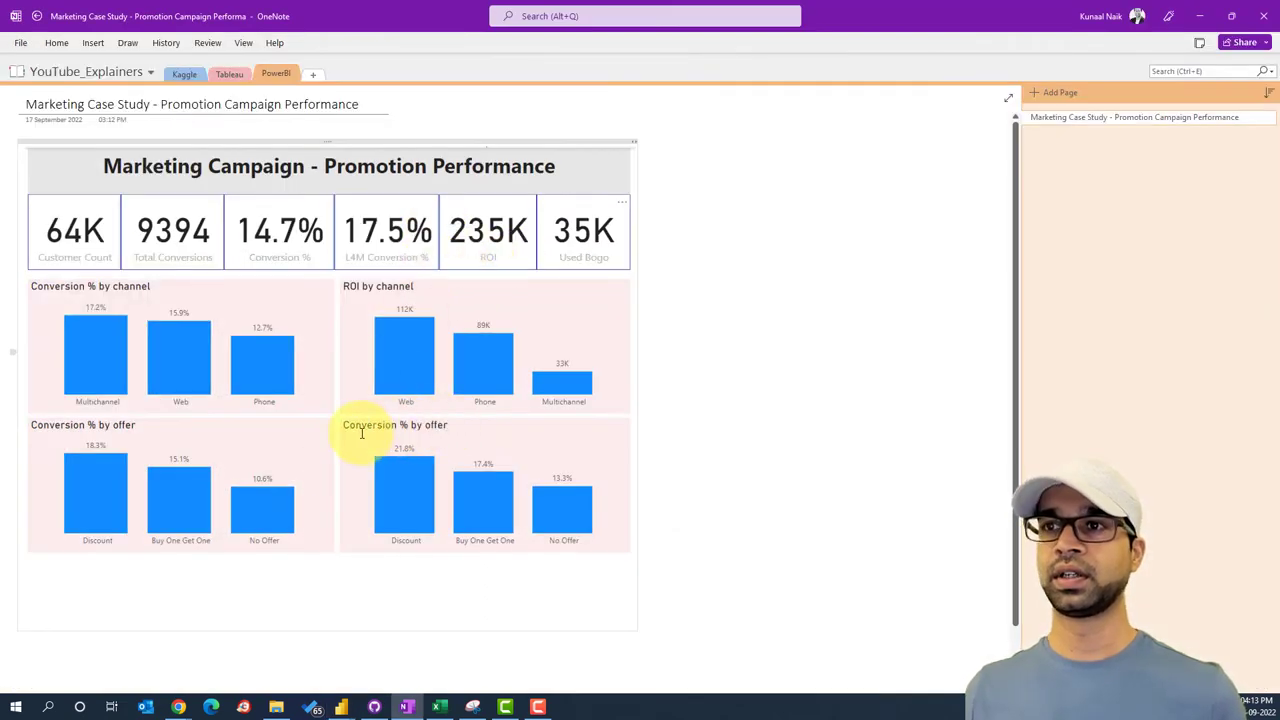
key(alt+Tab)
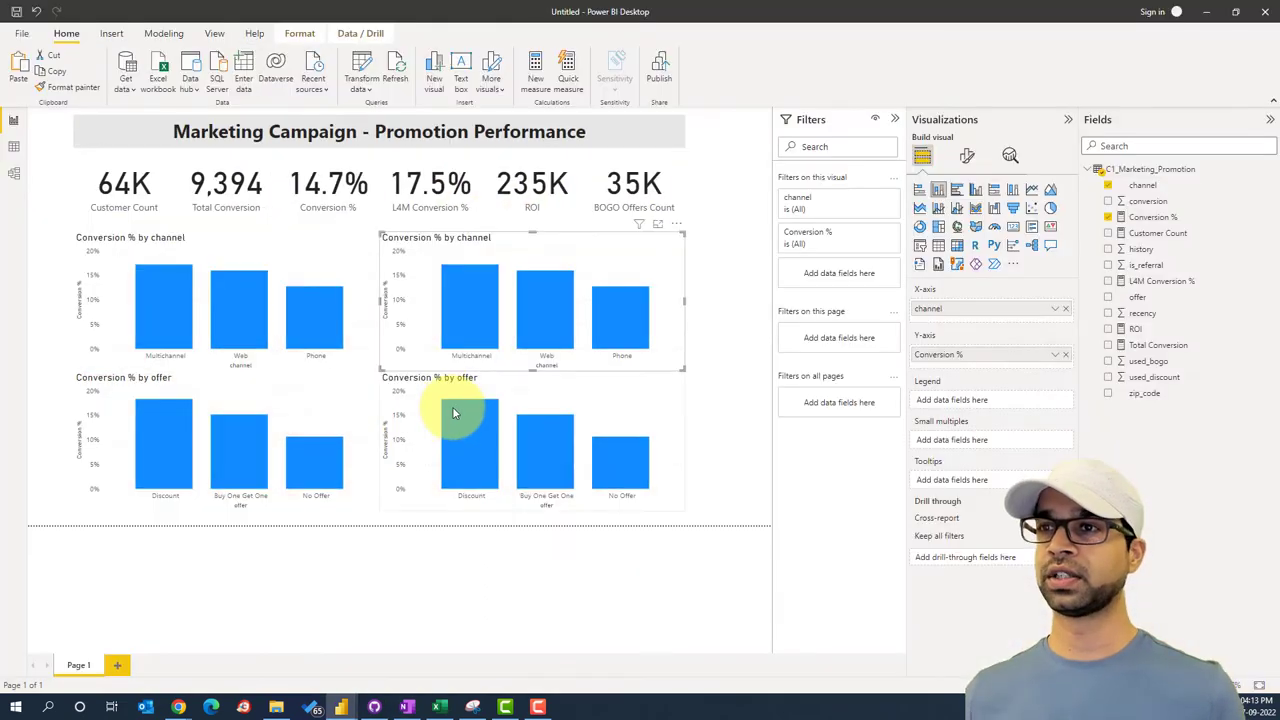
click(1066, 355)
drag(1125, 330, 985, 354)
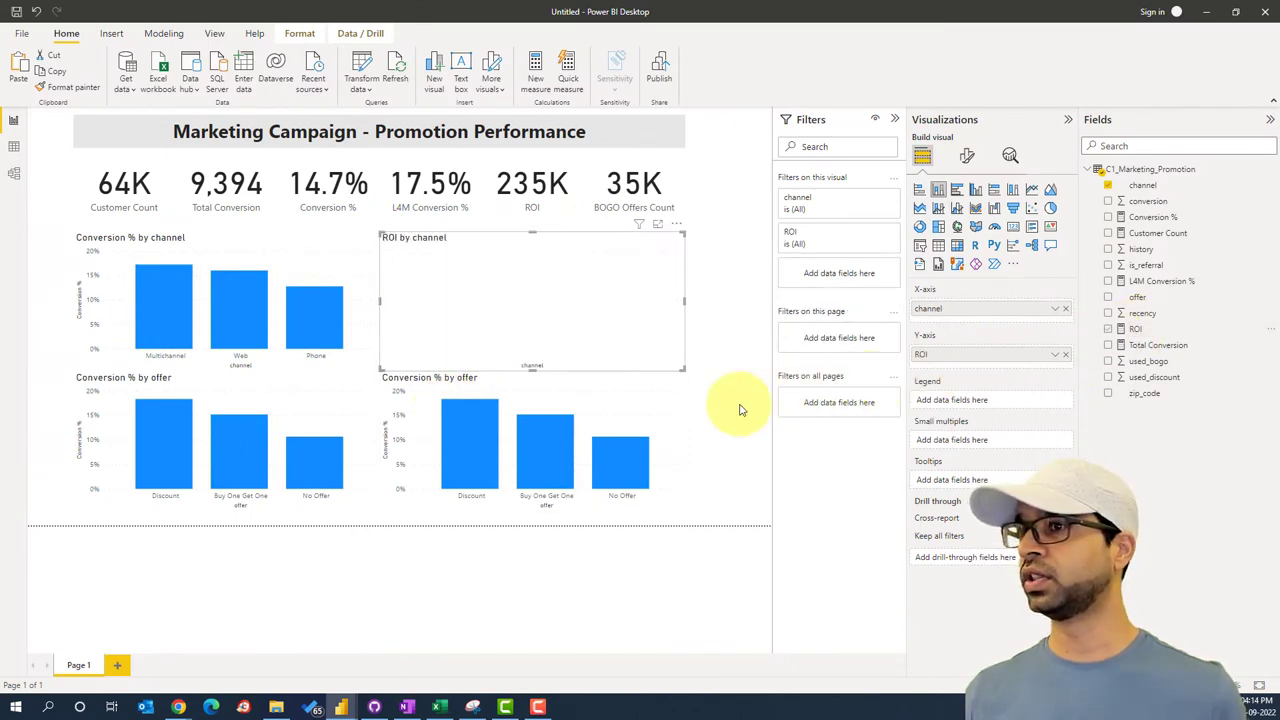
Step: Replace Conversion % with ROI on the Y-axis of the duplicated offer chart
click(655, 413)
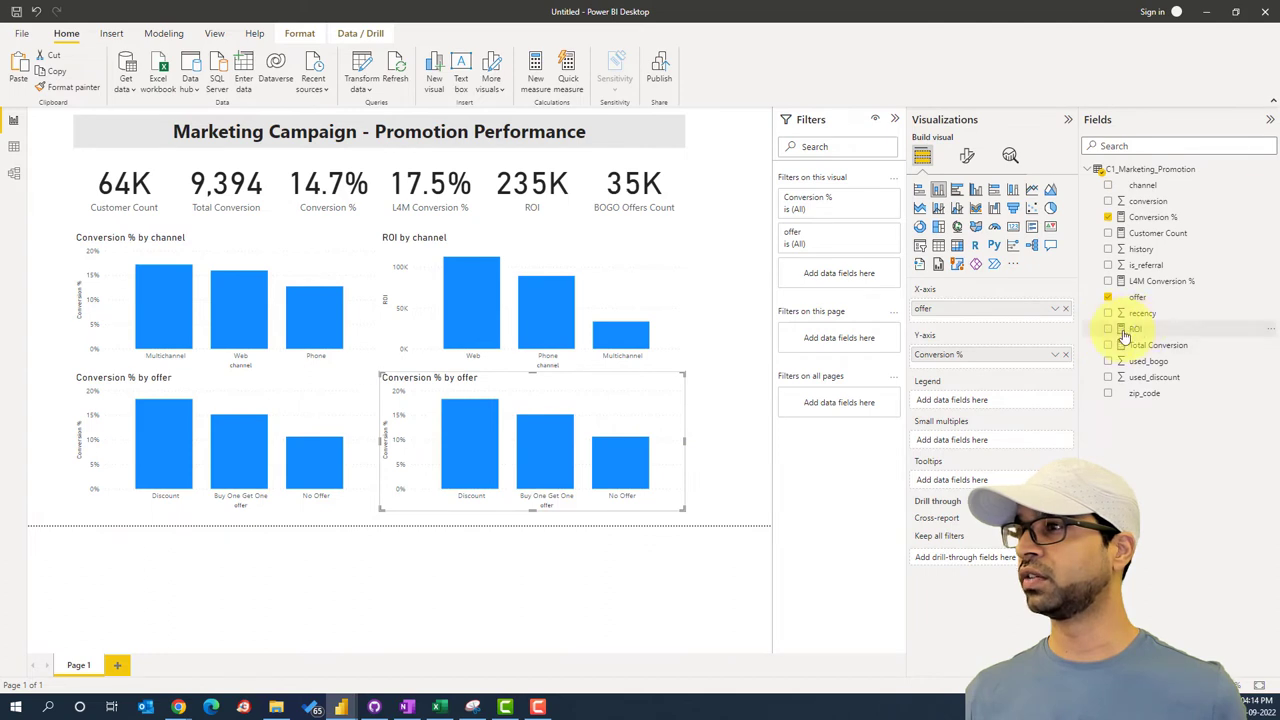
drag(1123, 332, 975, 358)
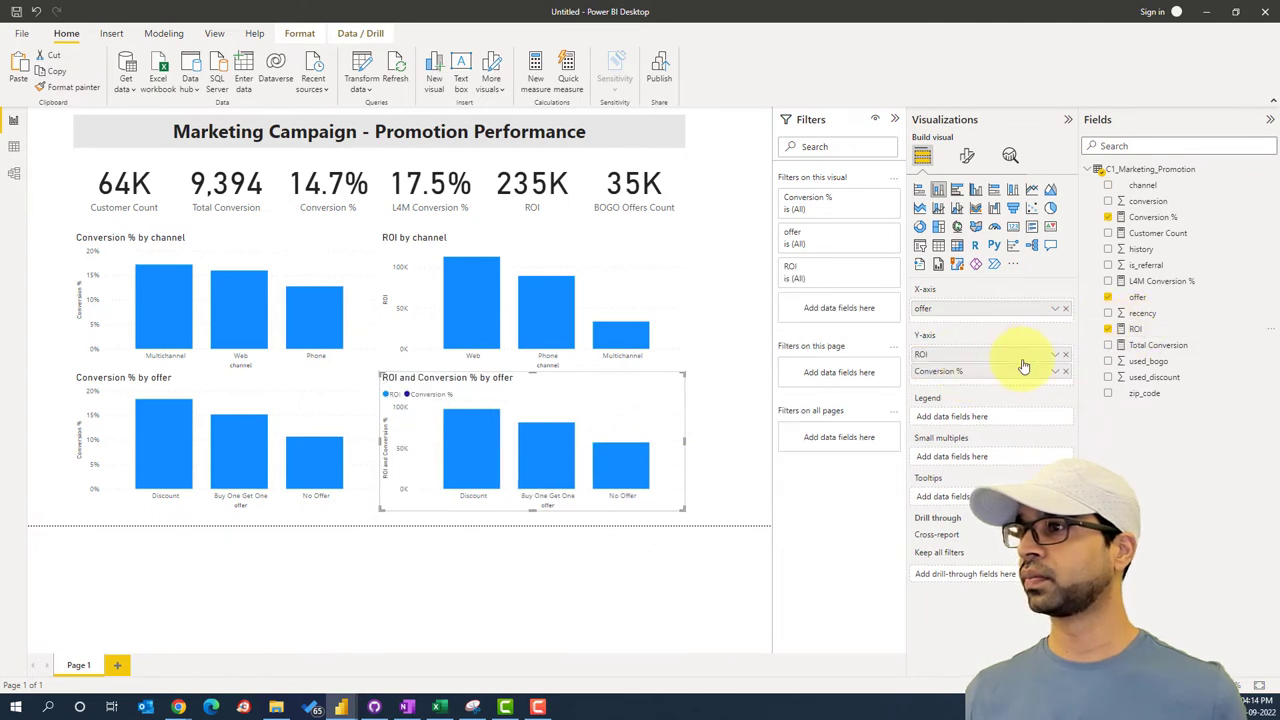
click(1066, 371)
click(758, 503)
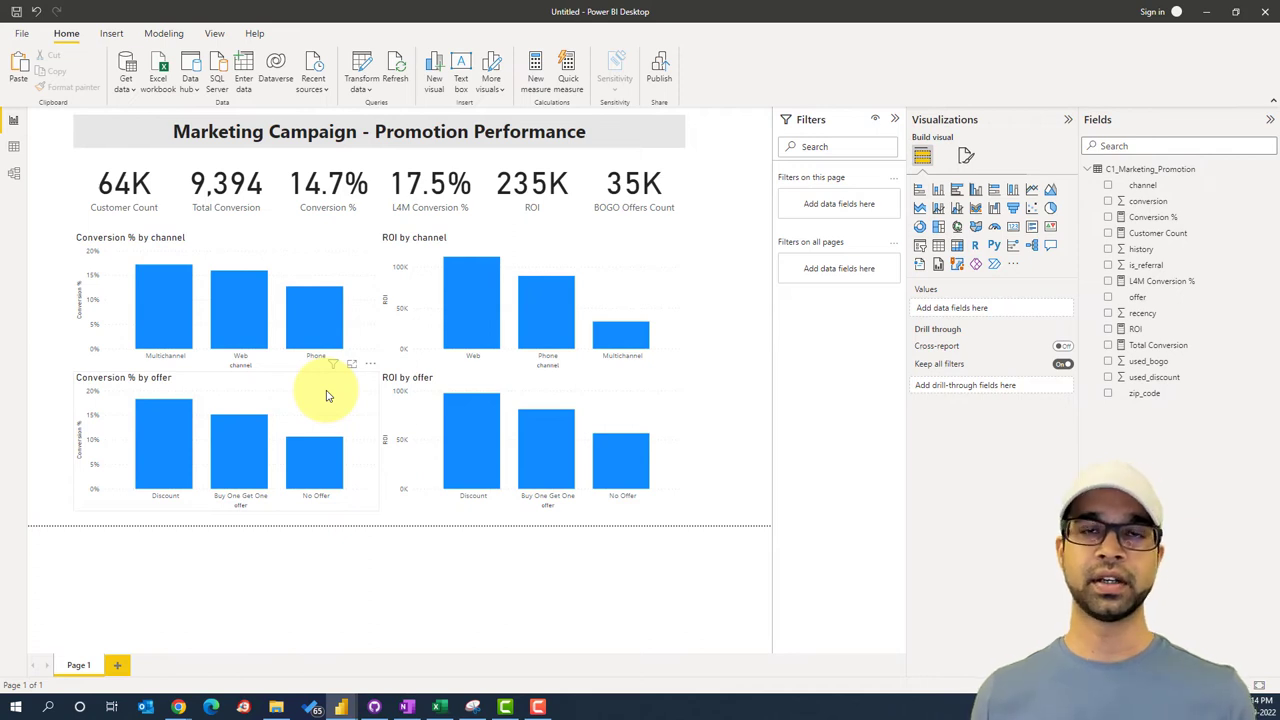
Step: Turn on the visual border for the Customer Count card and colour it light blue
click(157, 176)
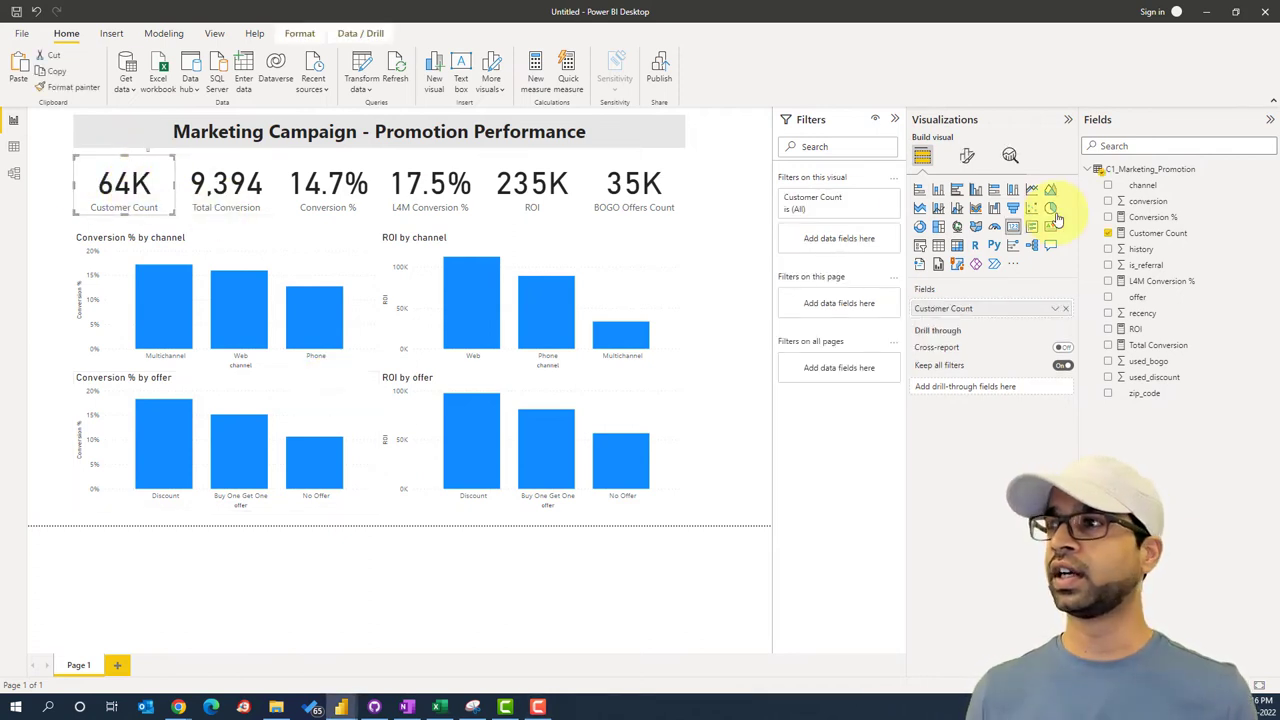
click(967, 157)
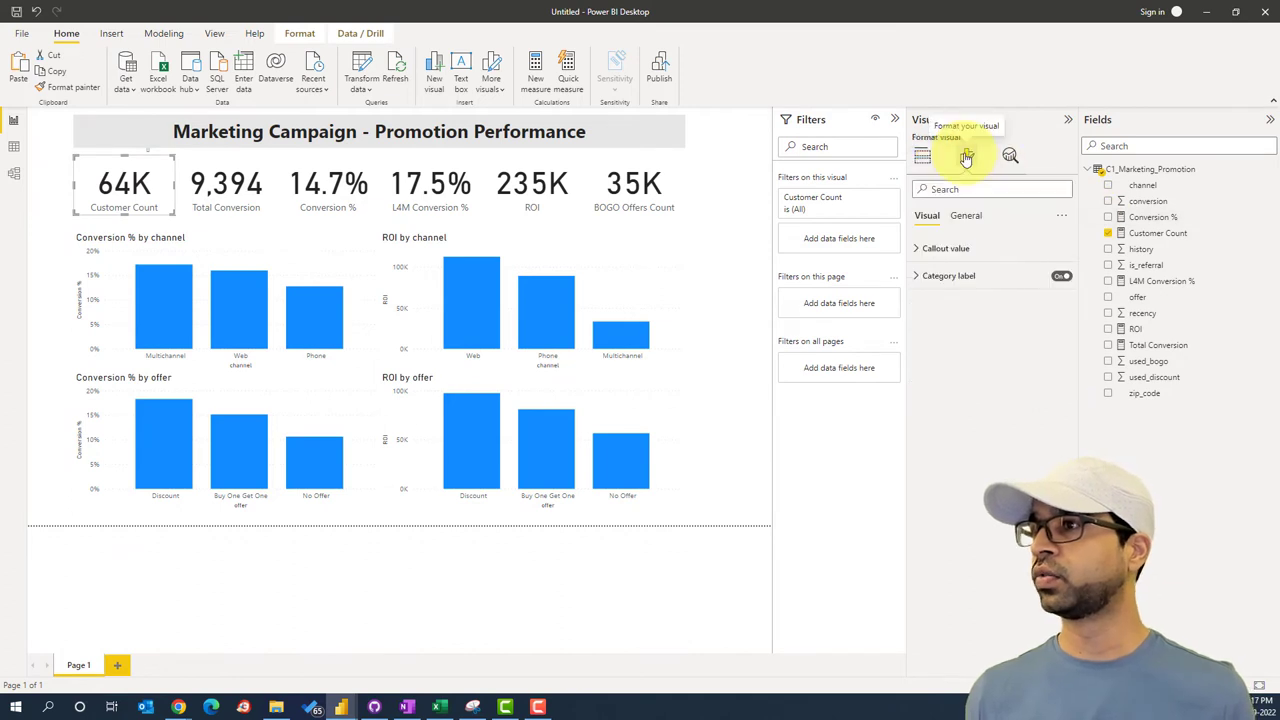
click(914, 250)
click(914, 250)
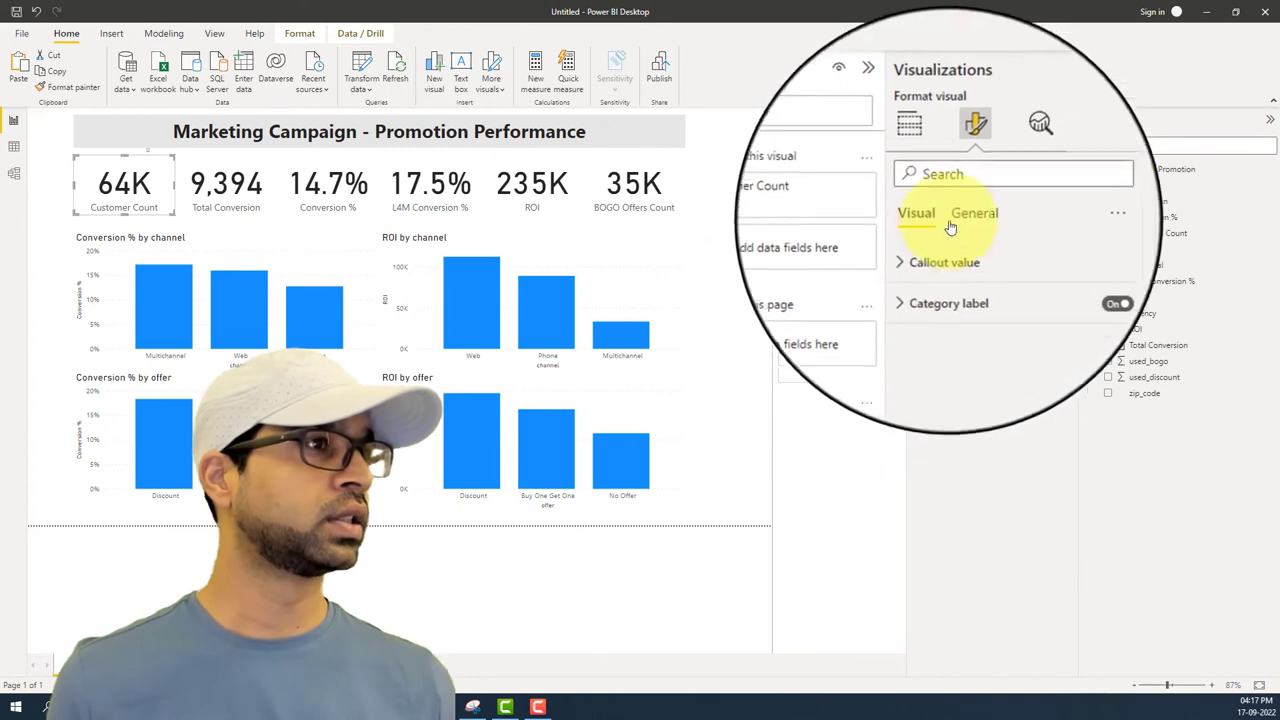
click(955, 215)
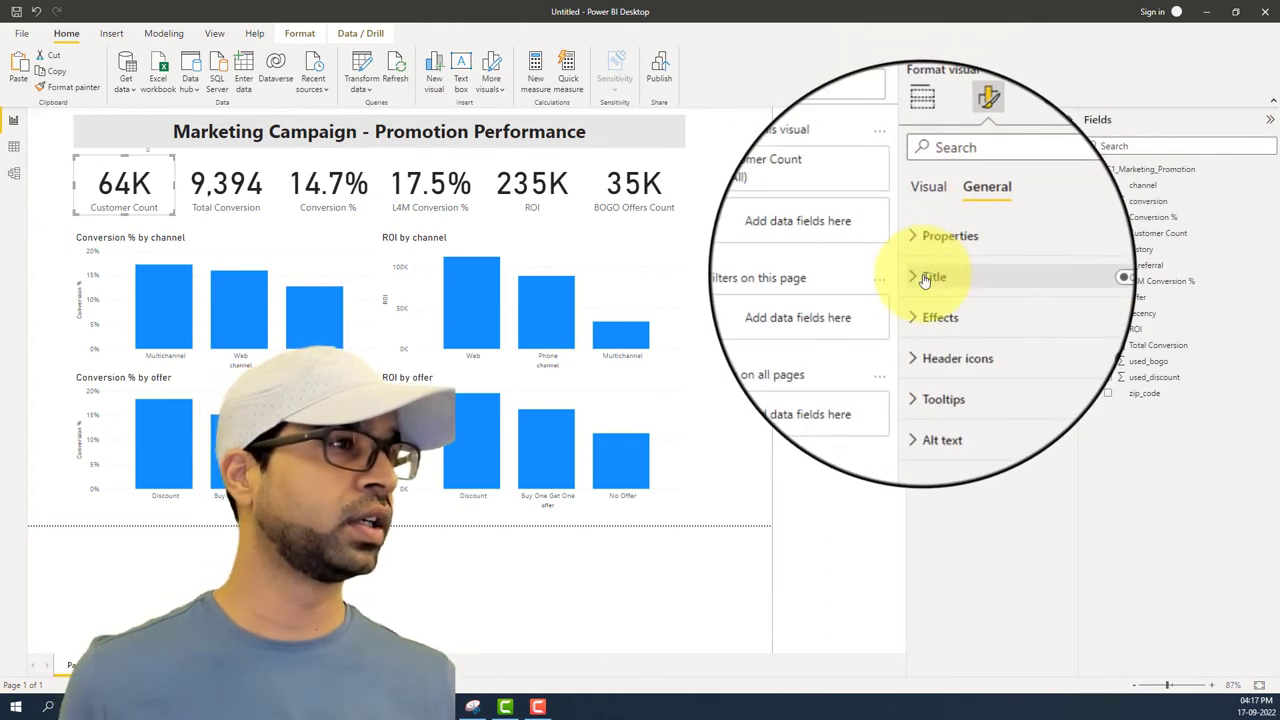
click(917, 305)
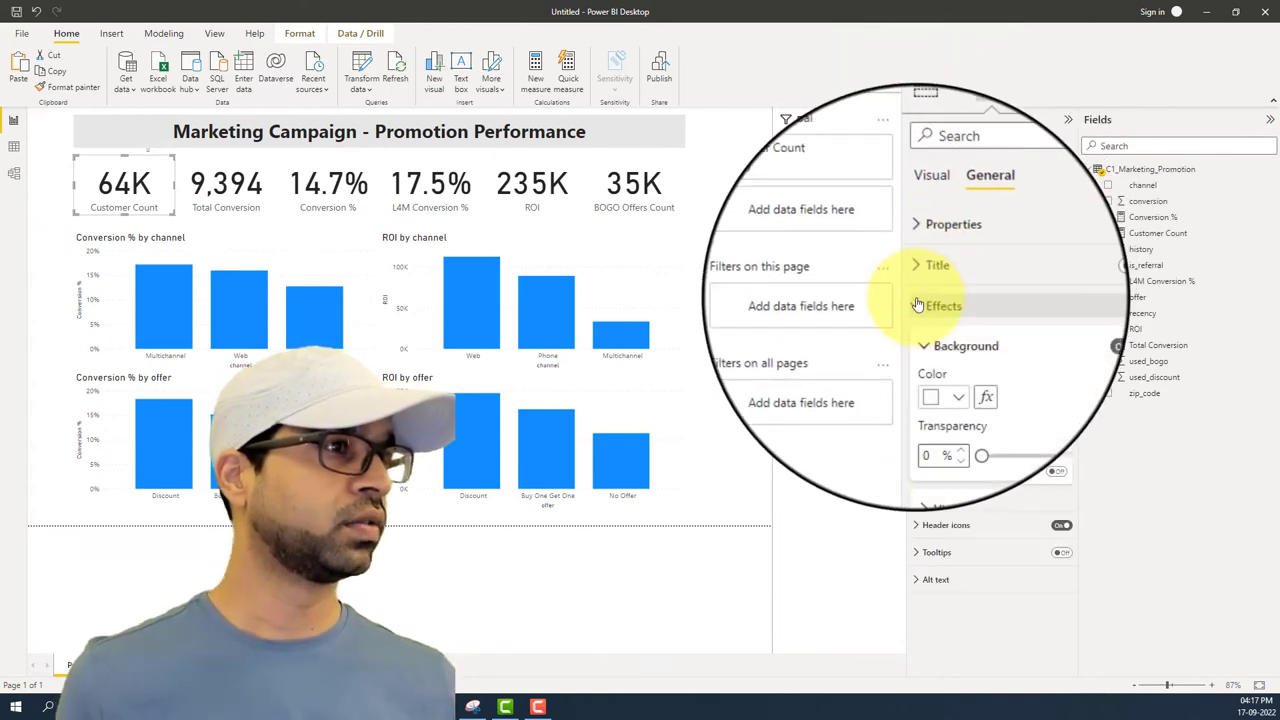
scroll(940, 400, down, 3)
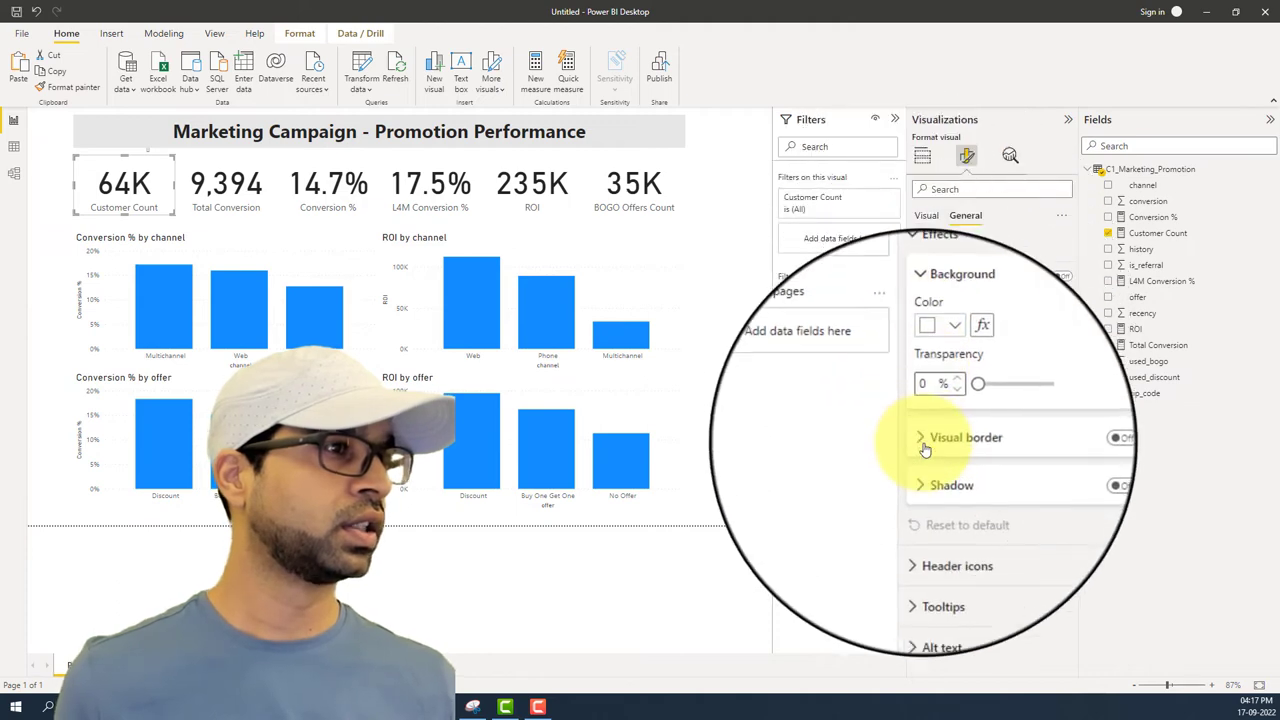
click(943, 443)
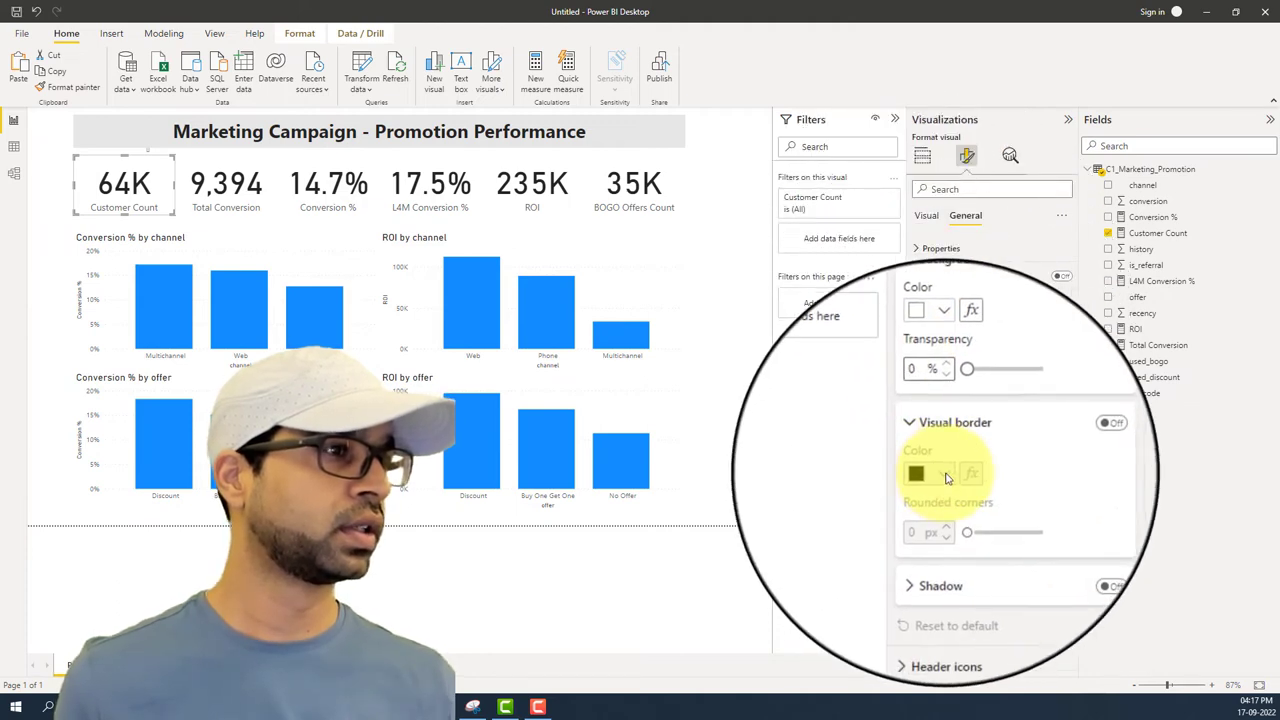
click(1062, 436)
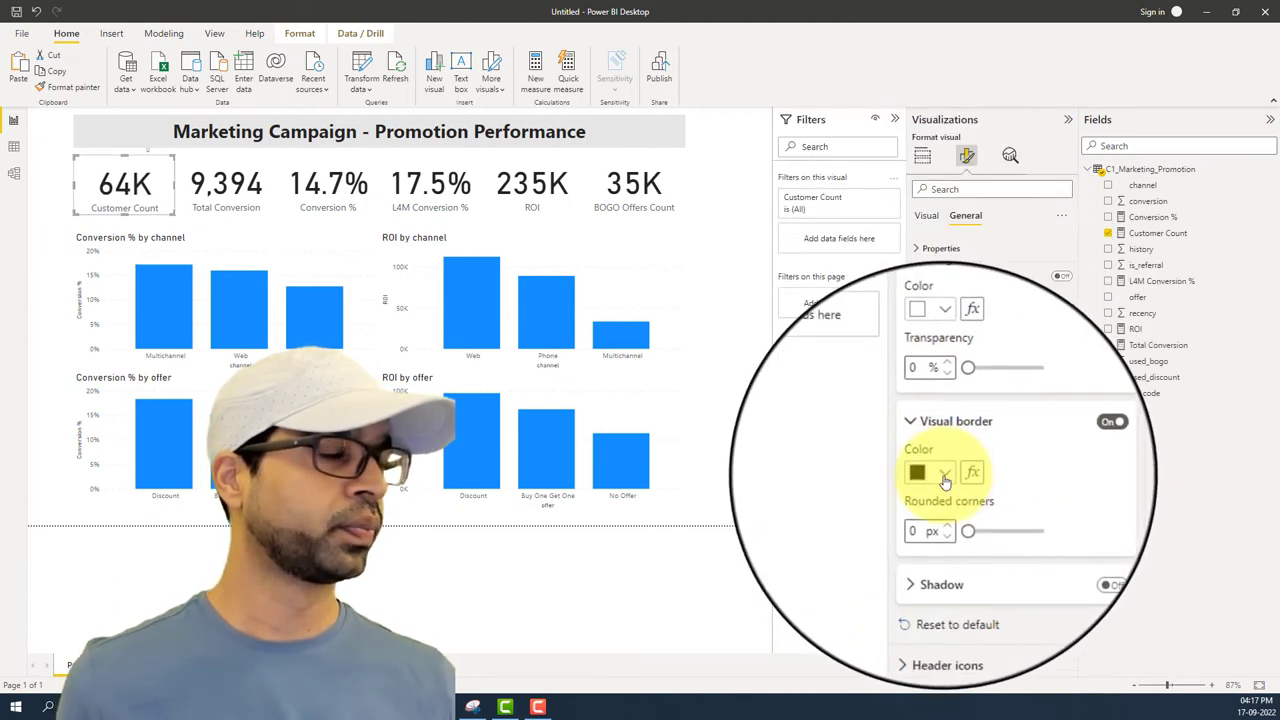
click(945, 480)
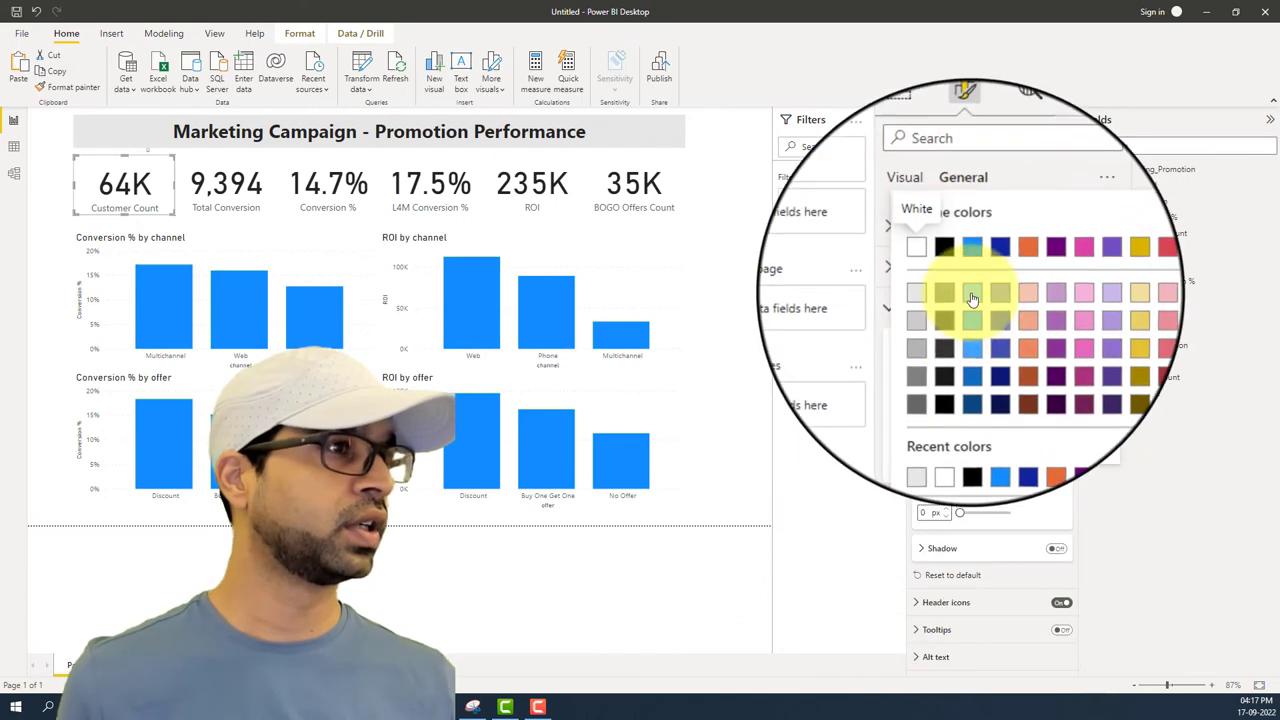
click(972, 296)
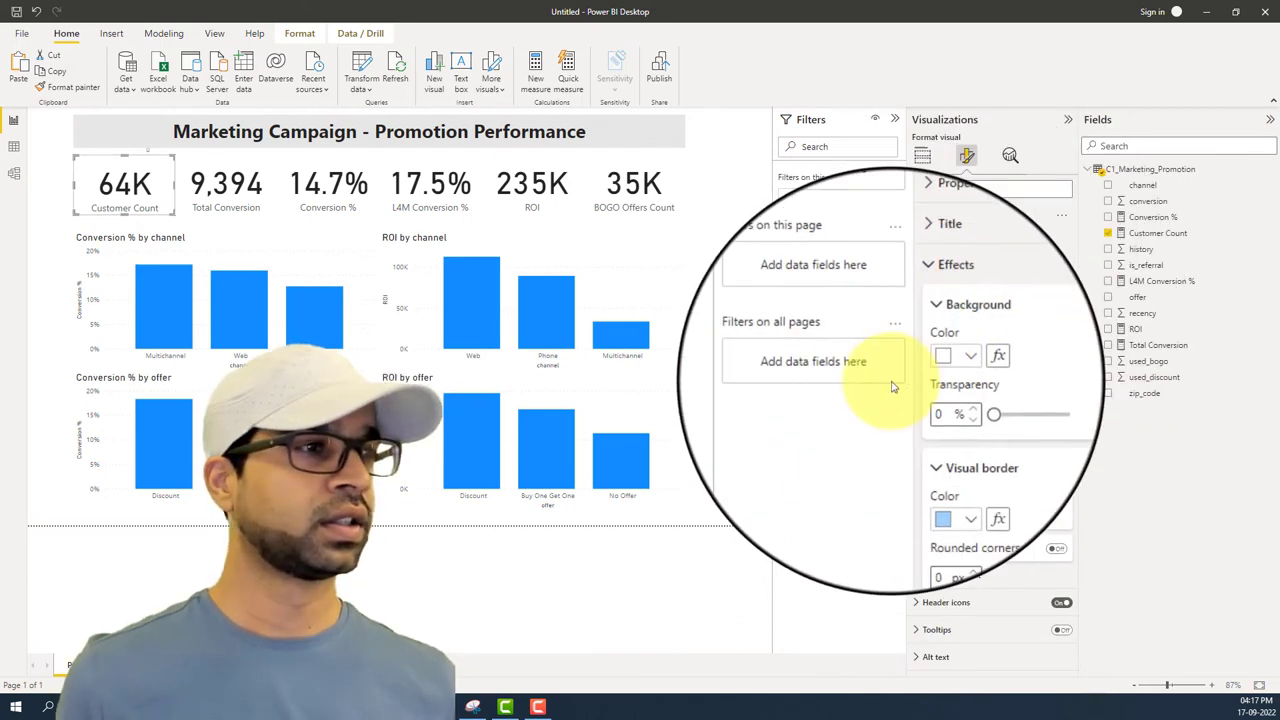
click(724, 575)
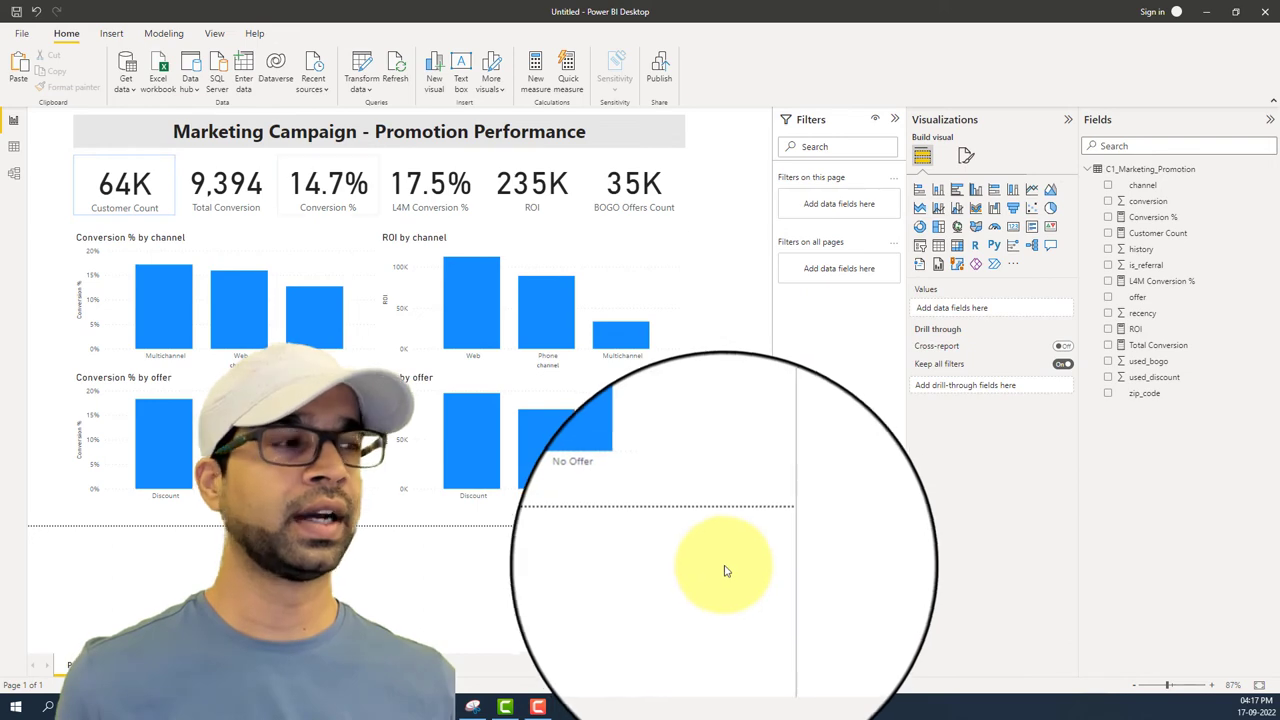
Step: Change the category label colour of the Customer Count card to light grey
click(965, 157)
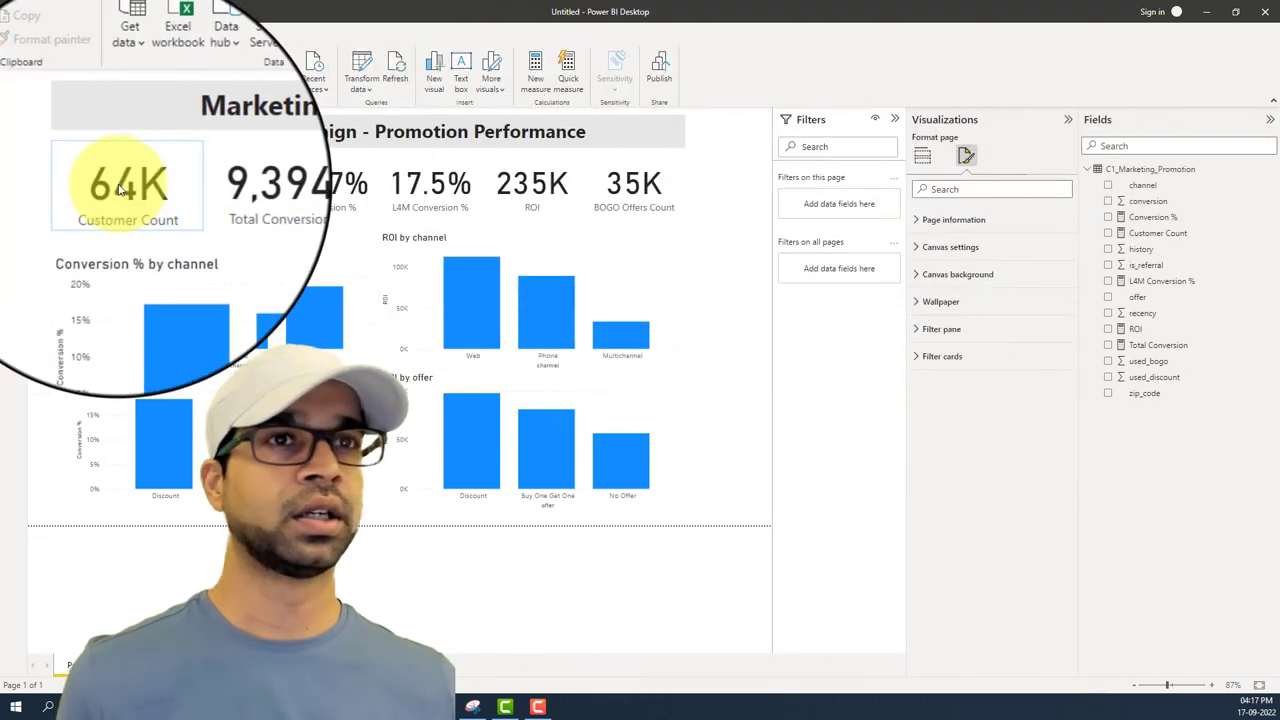
click(120, 188)
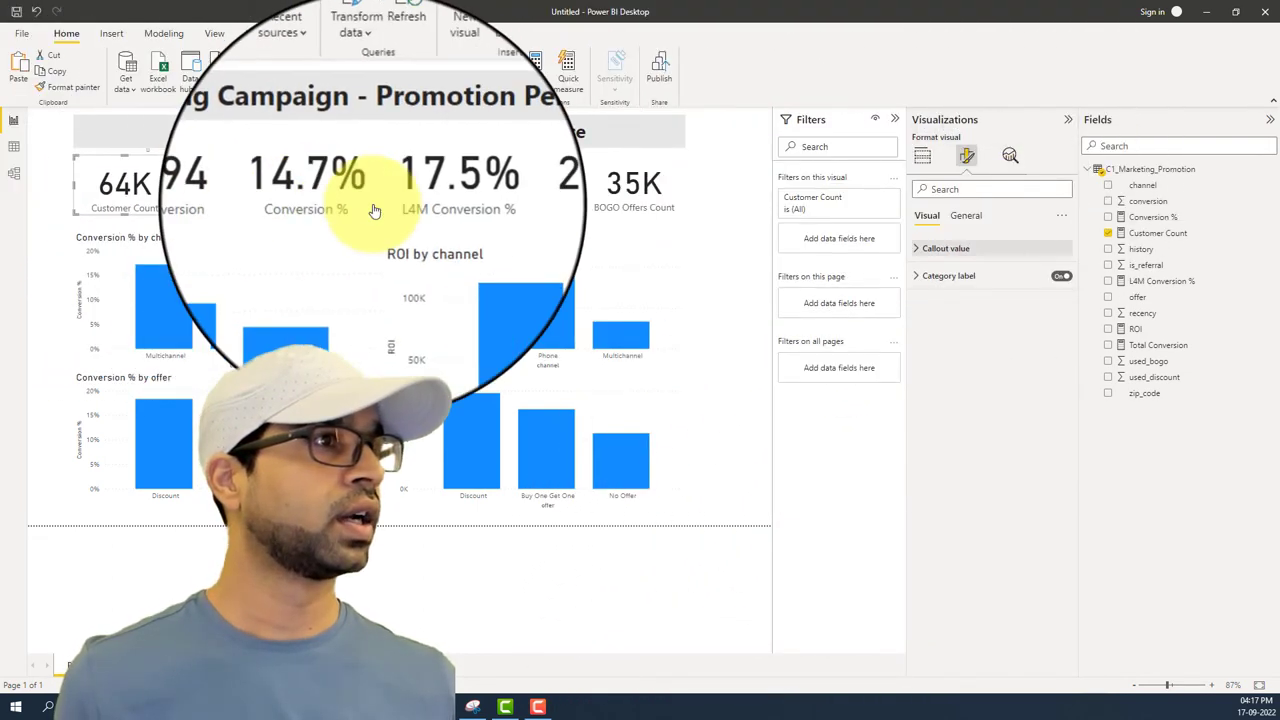
click(916, 249)
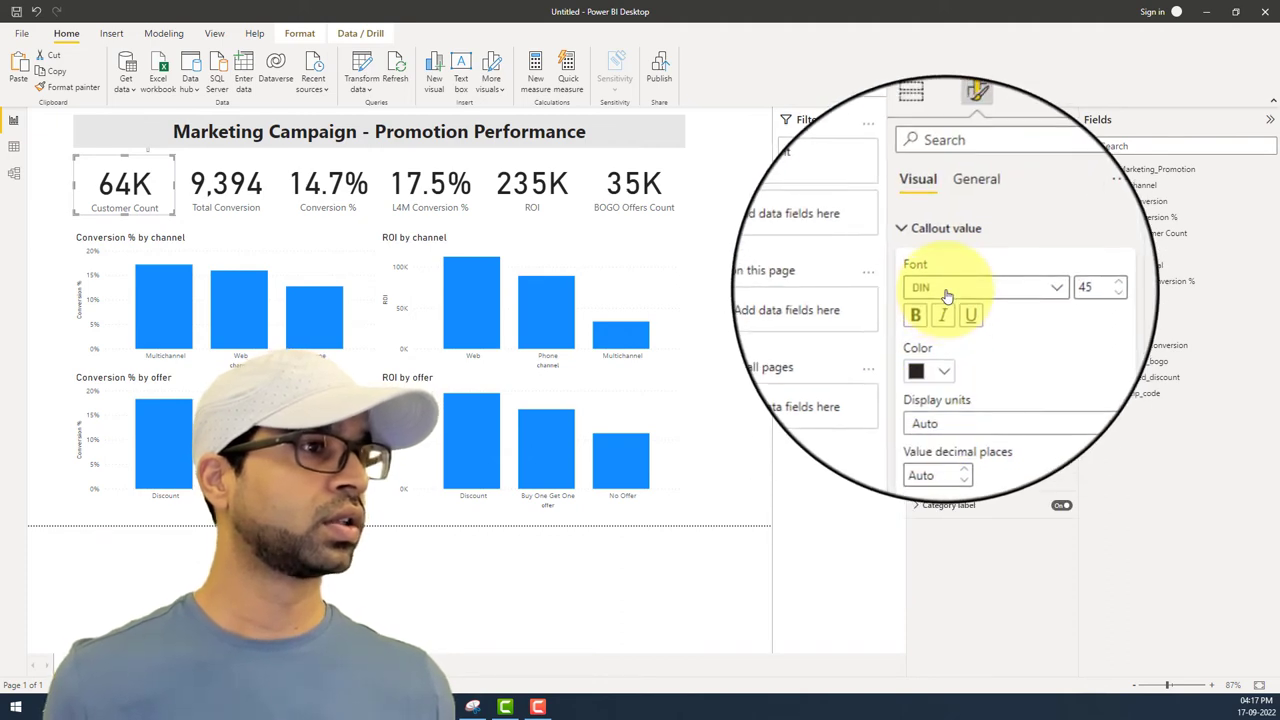
click(915, 506)
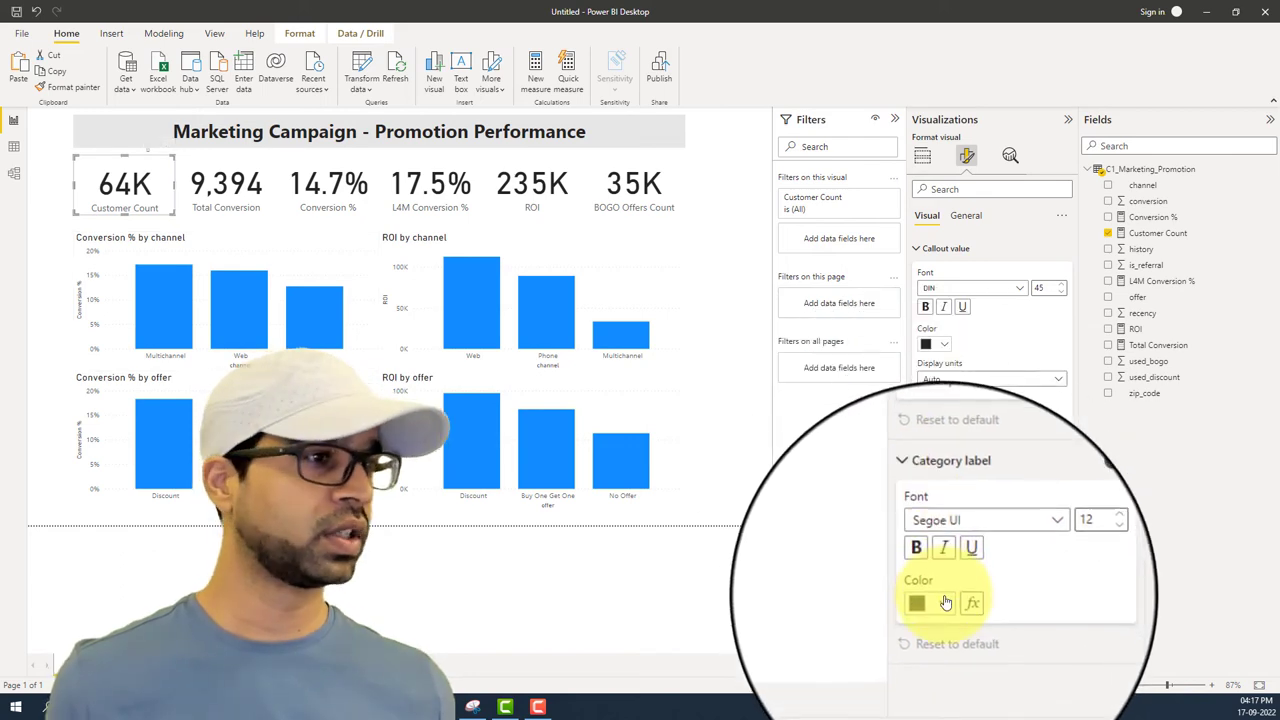
click(945, 603)
click(937, 444)
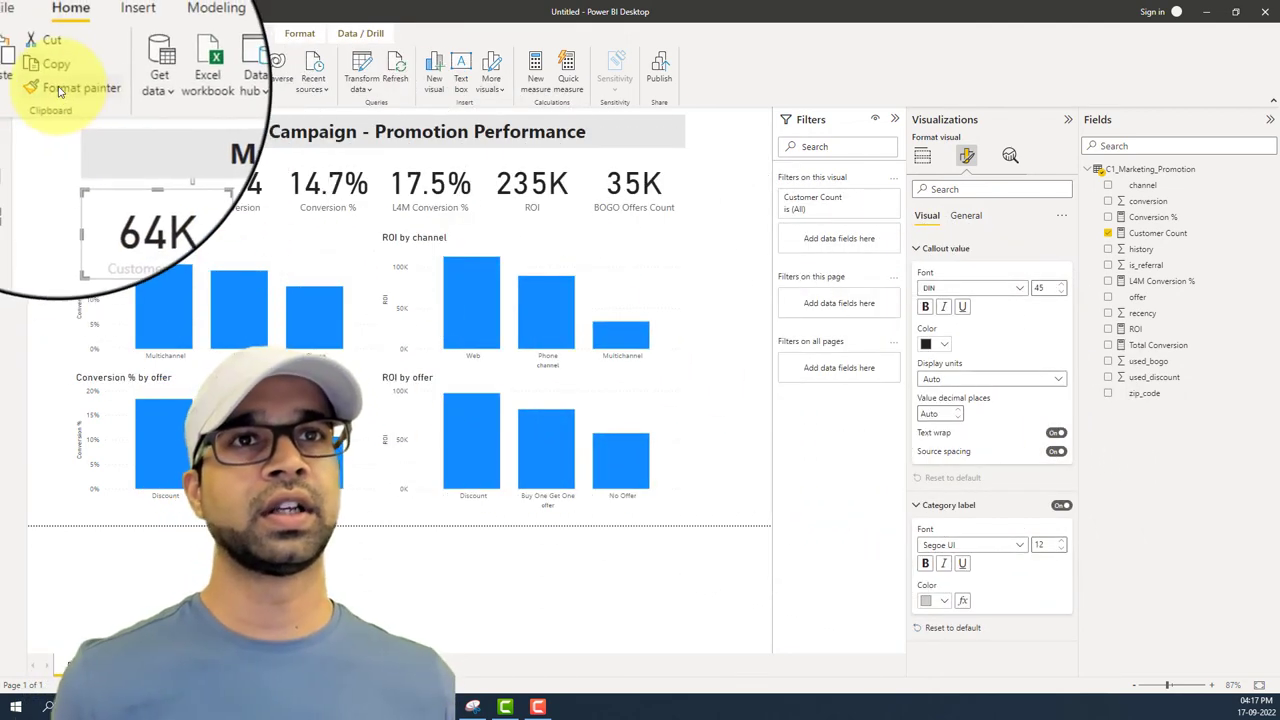
Step: Copy the Customer Count card's formatting to the Total Conversion, Conversion %, L4M Conversion %, ROI and BOGO Offers Count cards with Format painter
click(218, 182)
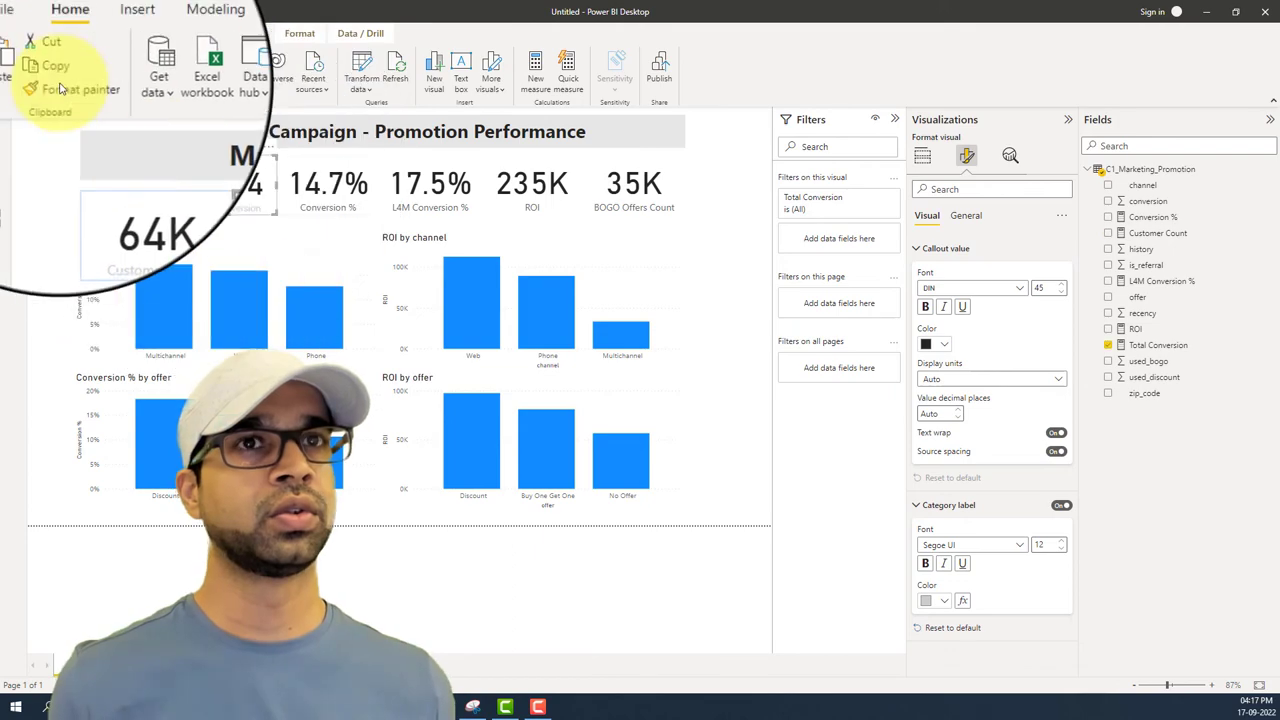
click(325, 190)
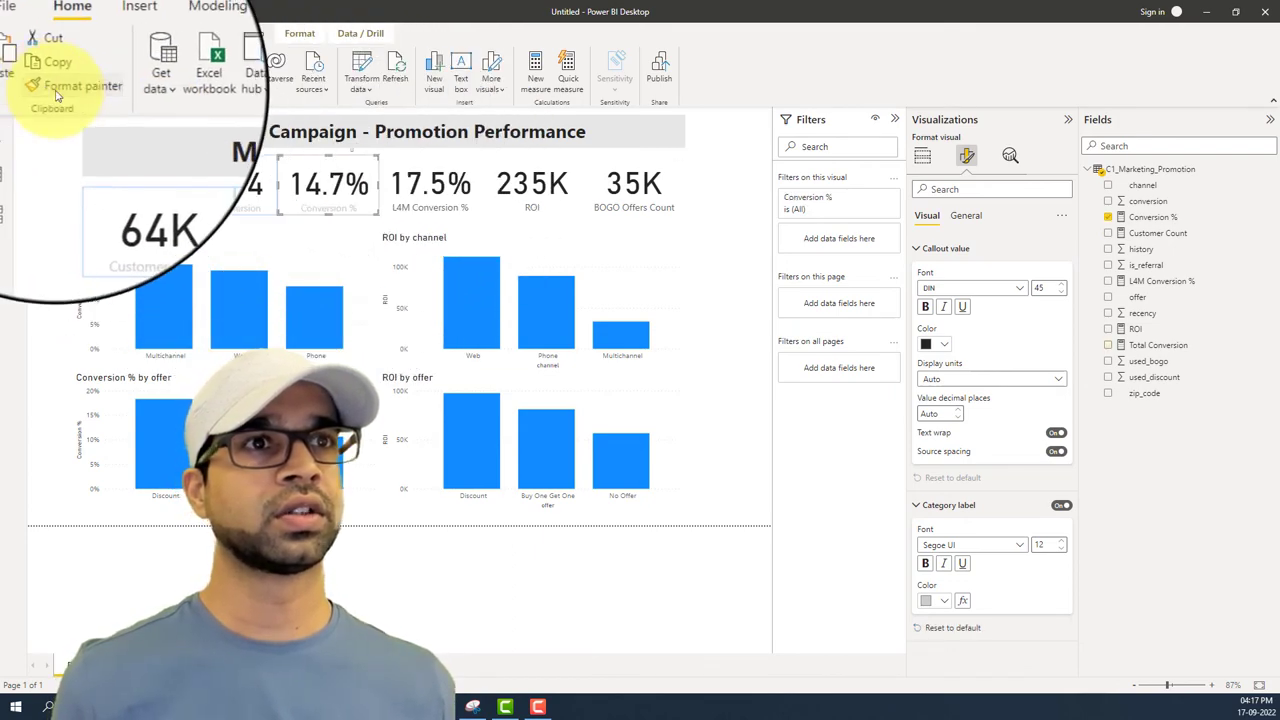
click(430, 190)
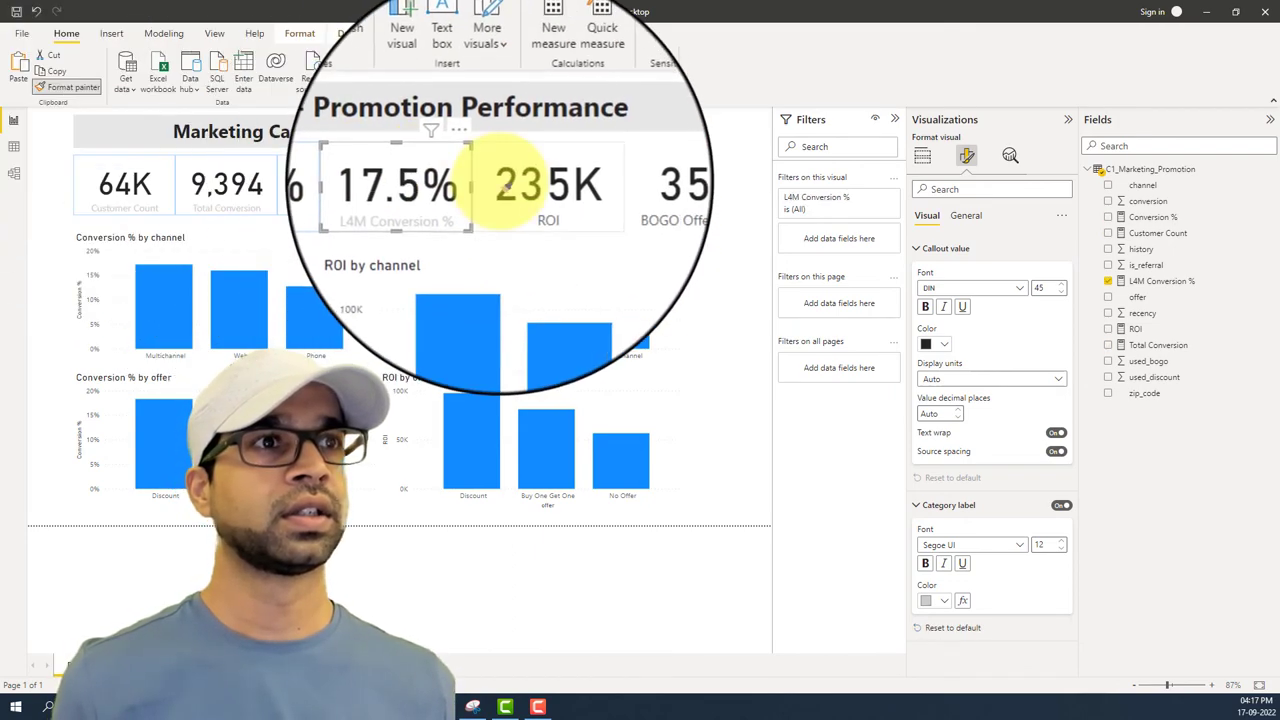
click(523, 180)
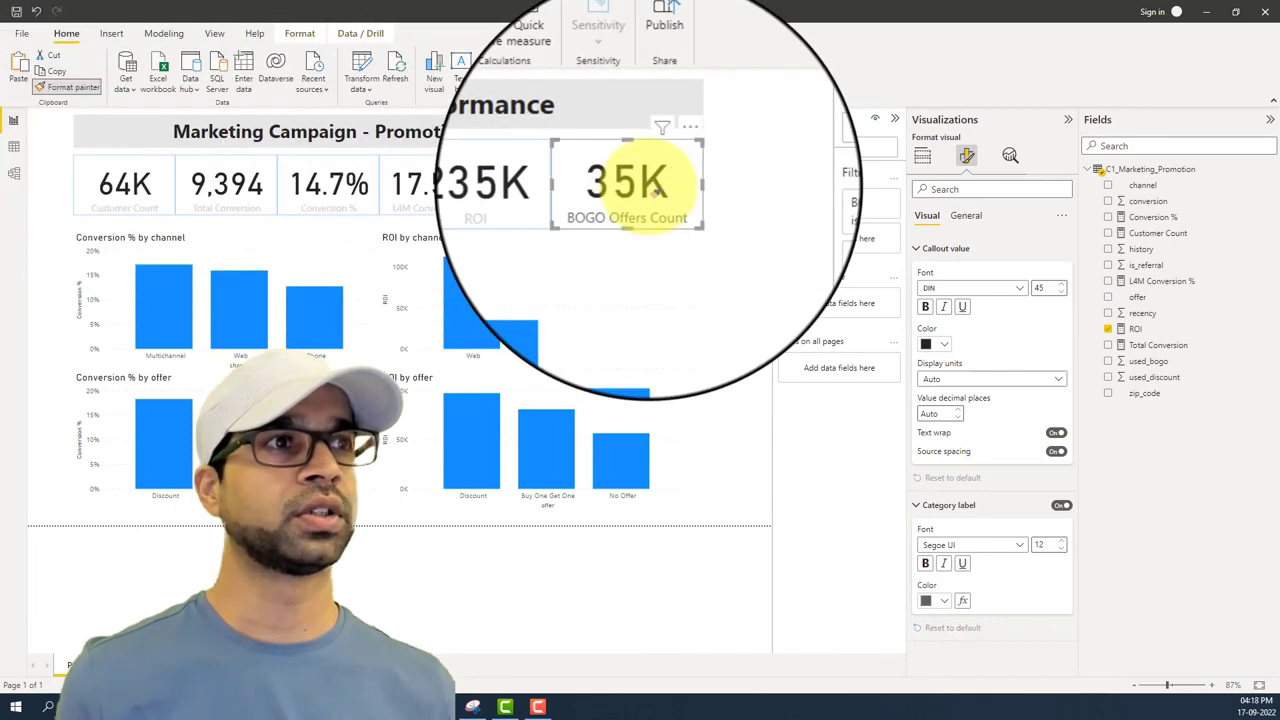
click(543, 565)
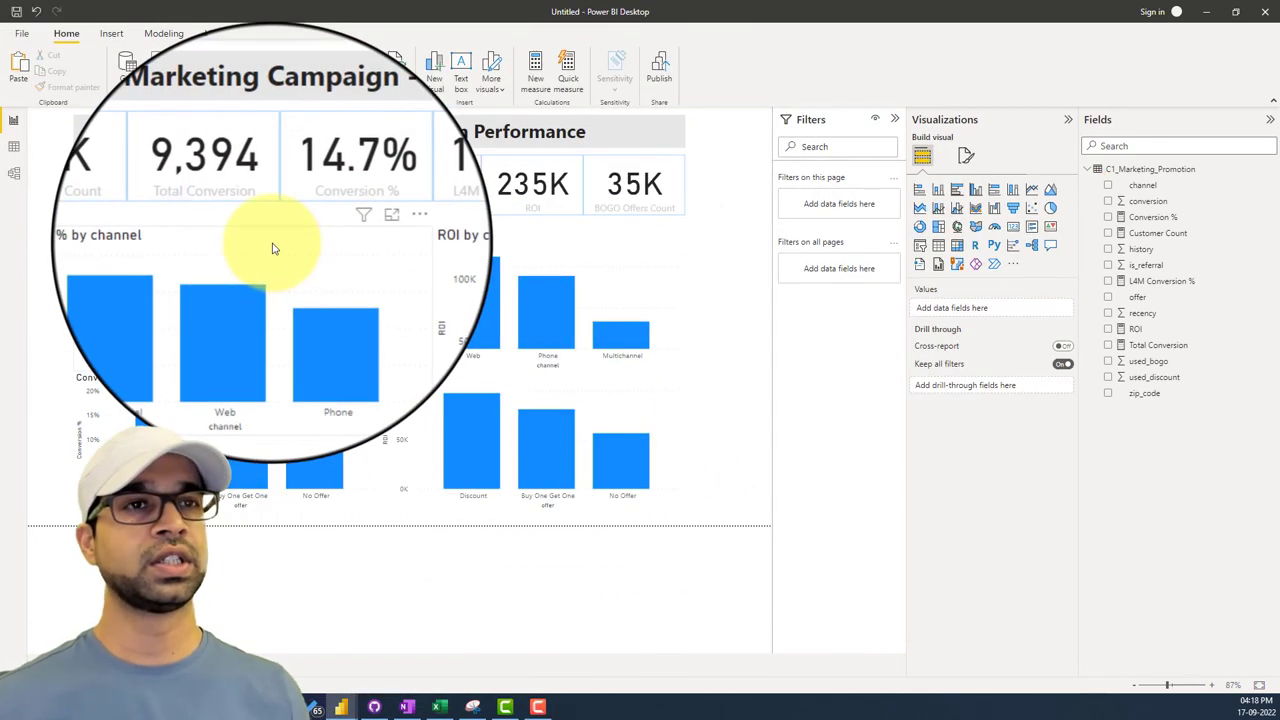
Step: Turn off the Y-axis of the Conversion % by channel chart, keeping its X-axis on
click(272, 248)
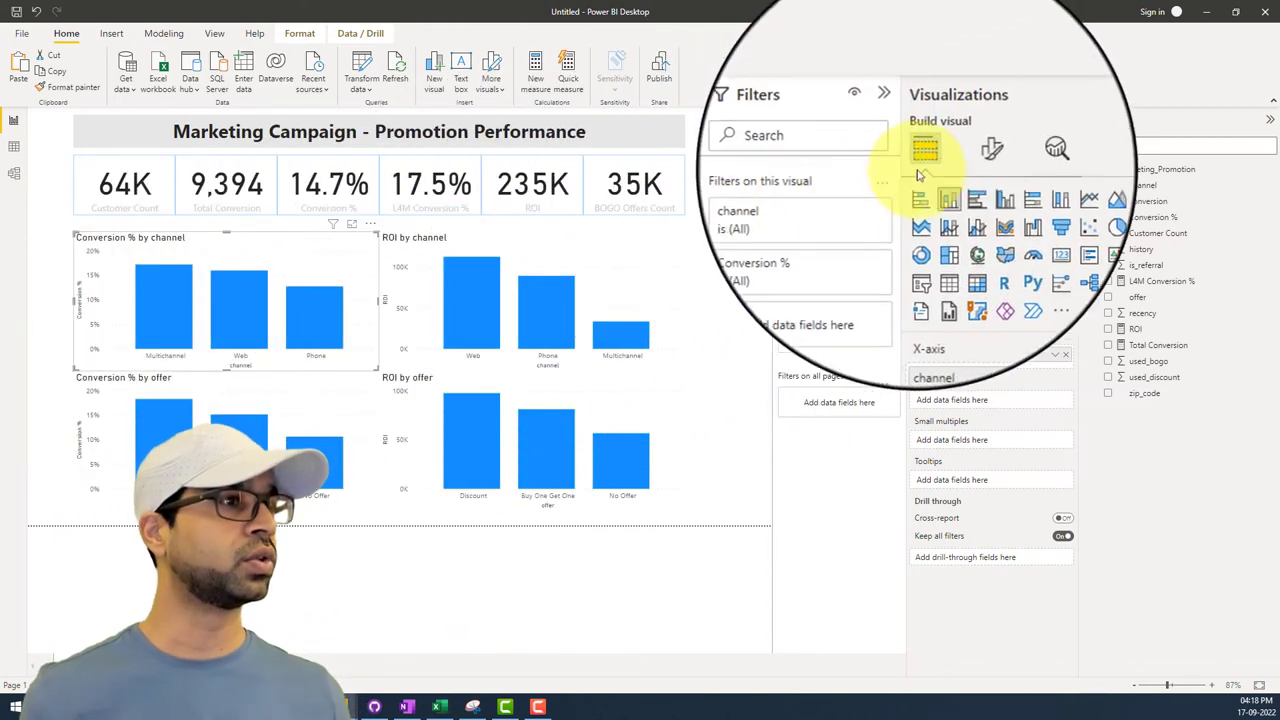
click(966, 155)
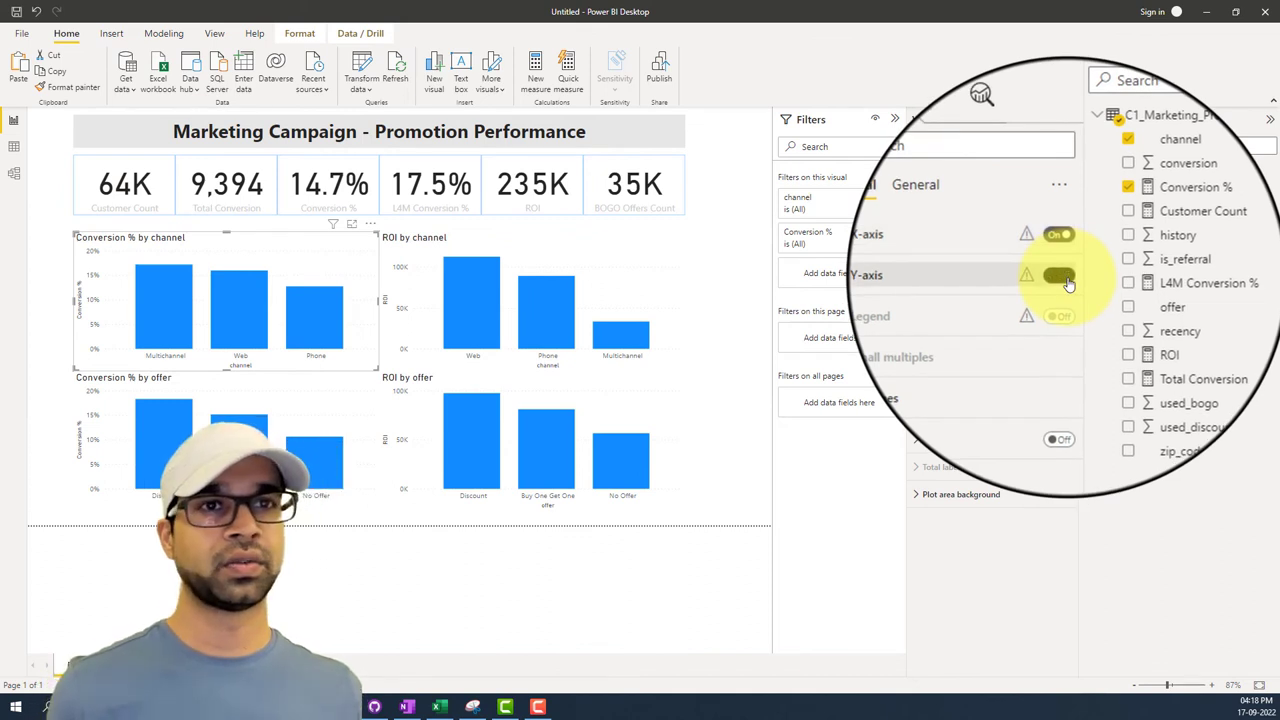
click(1066, 280)
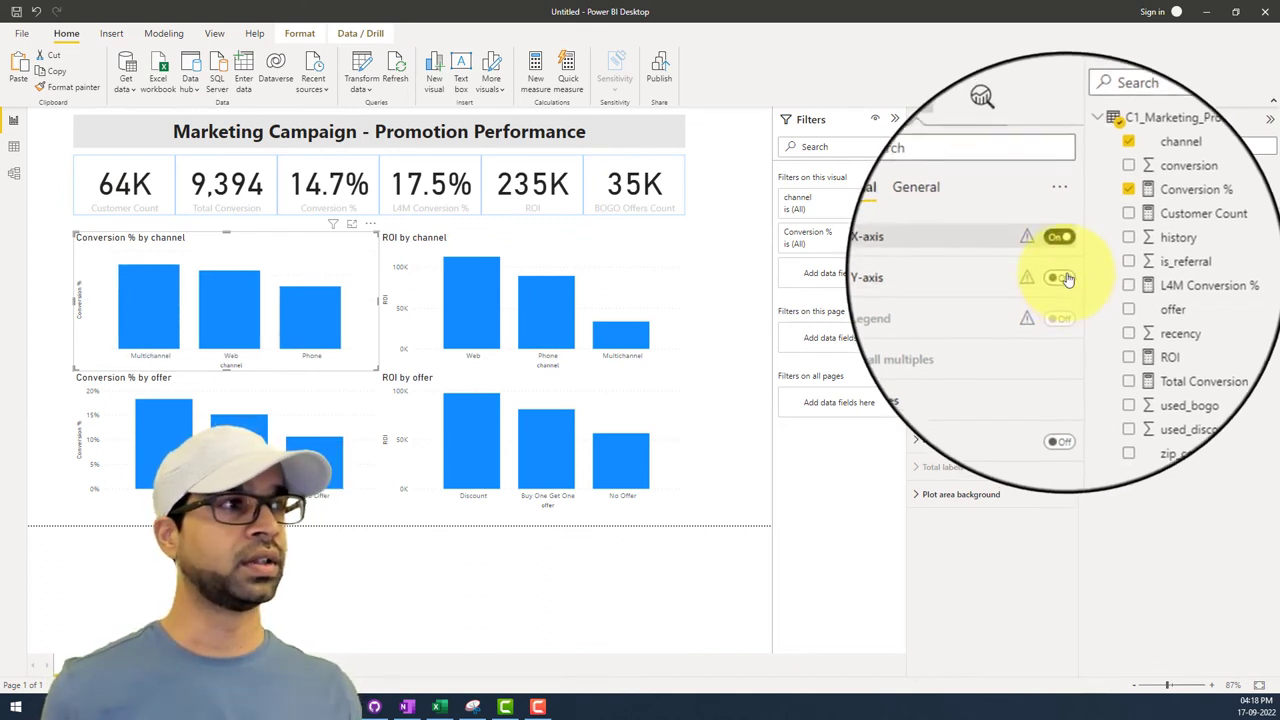
click(1063, 257)
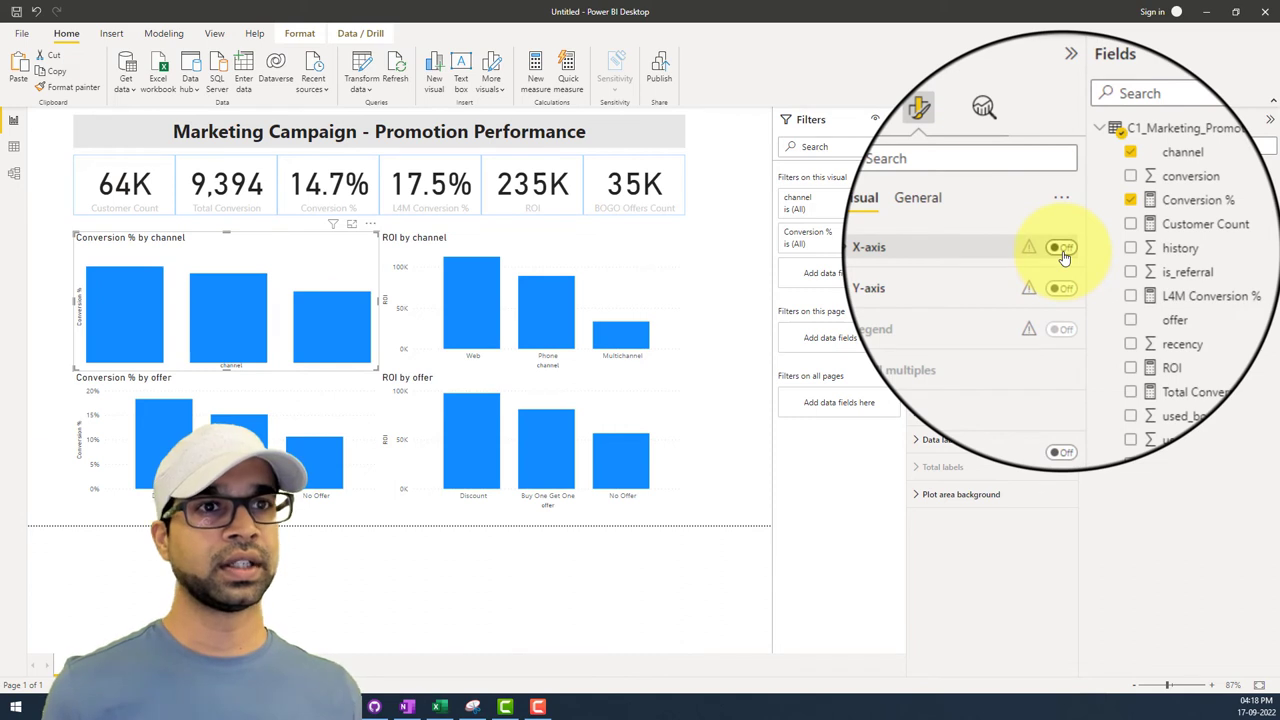
click(1063, 257)
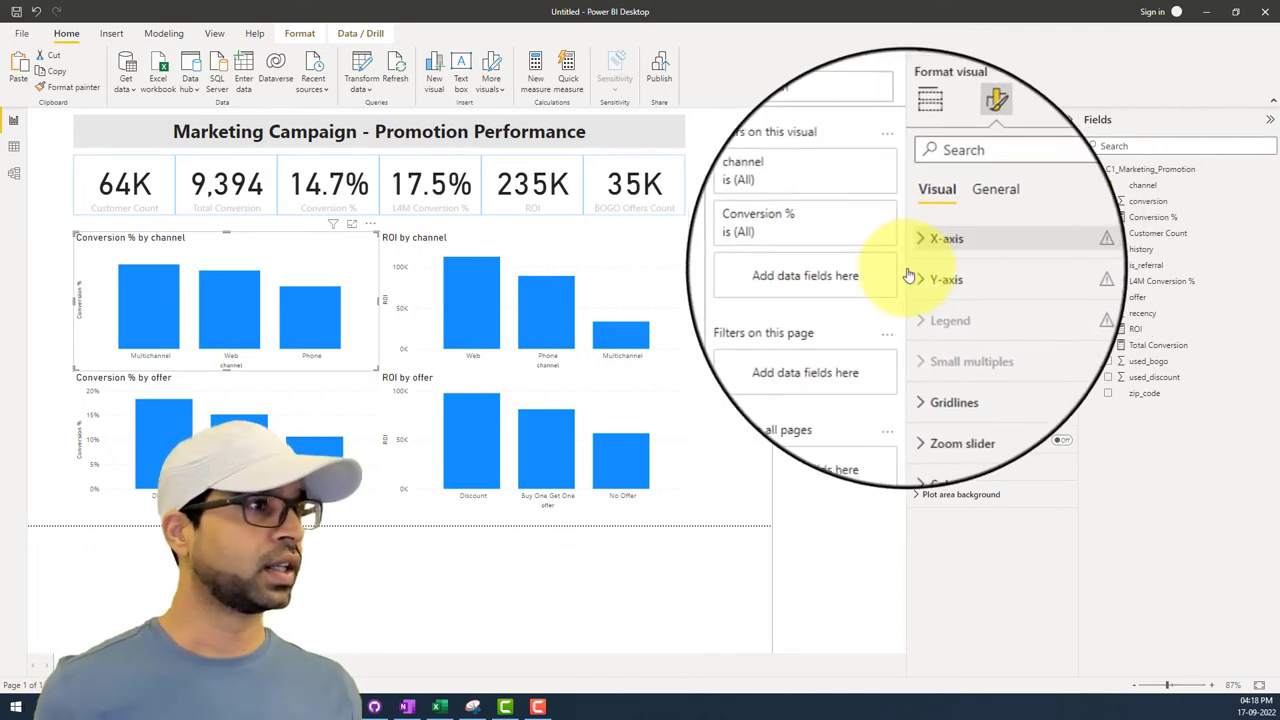
Step: Turn off the X-axis title of the Conversion % by channel chart
scroll(925, 410, down, 2)
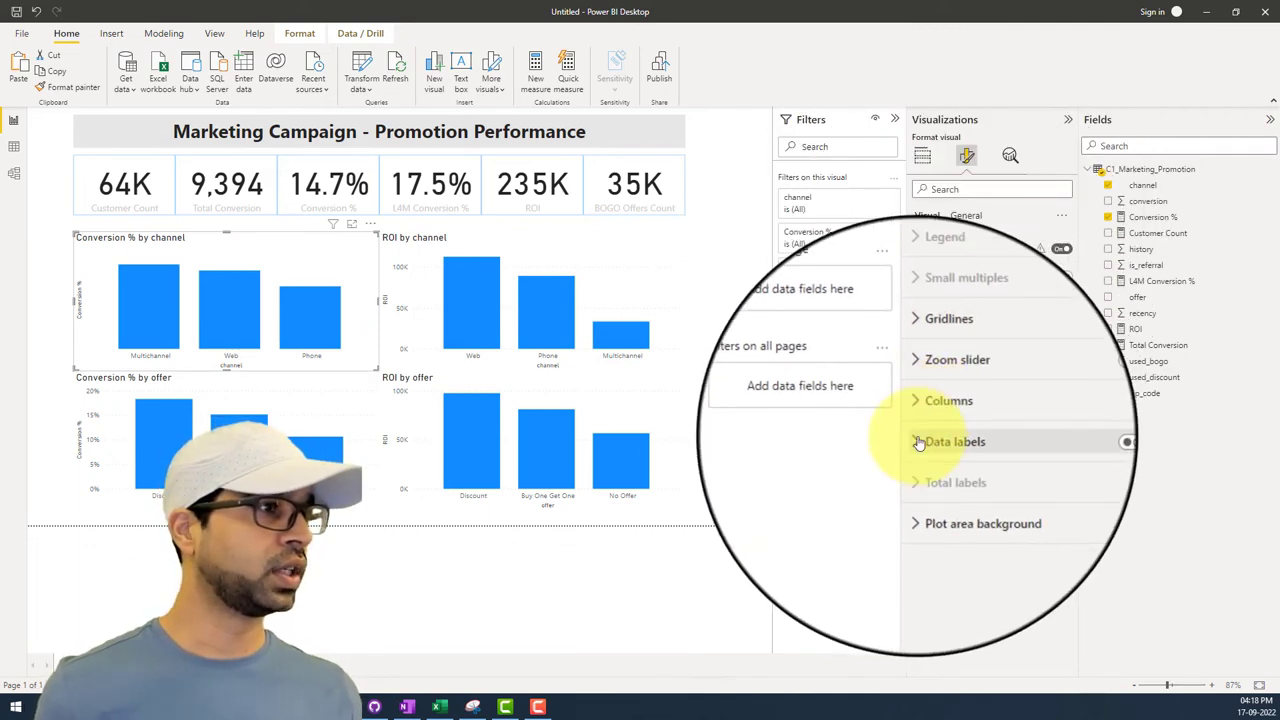
click(914, 443)
click(914, 443)
scroll(916, 300, up, 2)
click(914, 251)
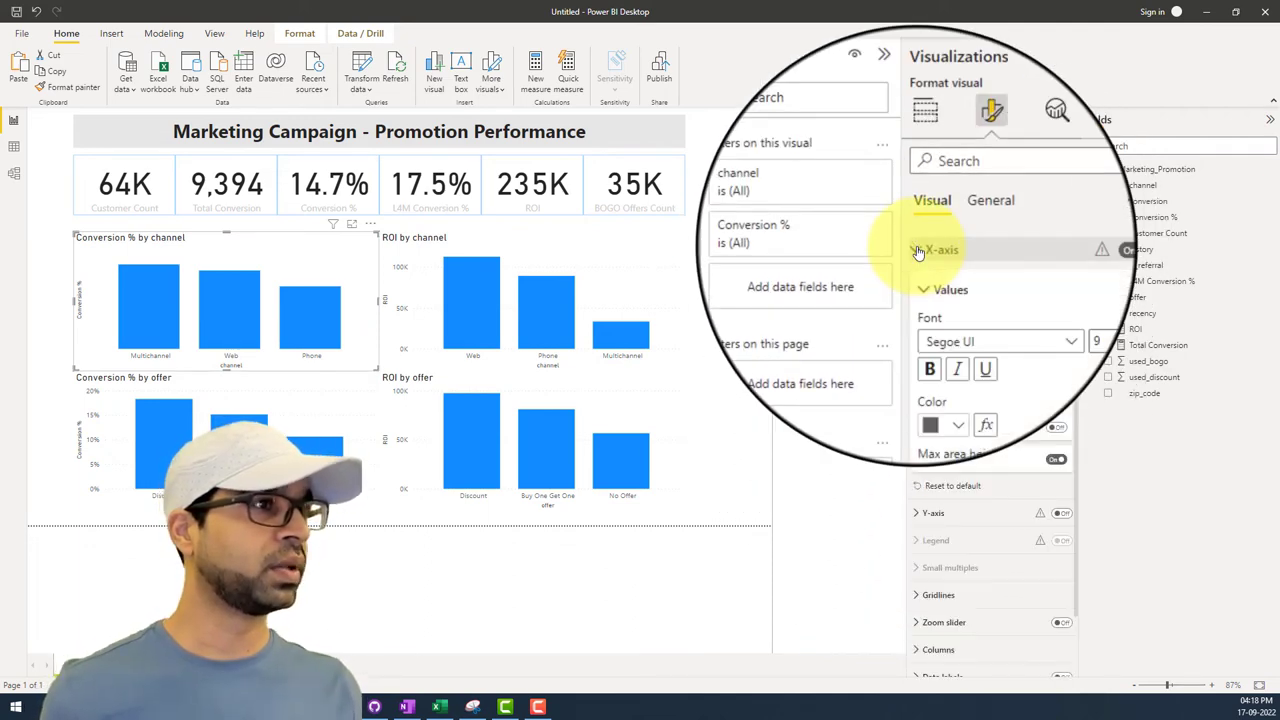
scroll(920, 420, down, 2)
click(920, 461)
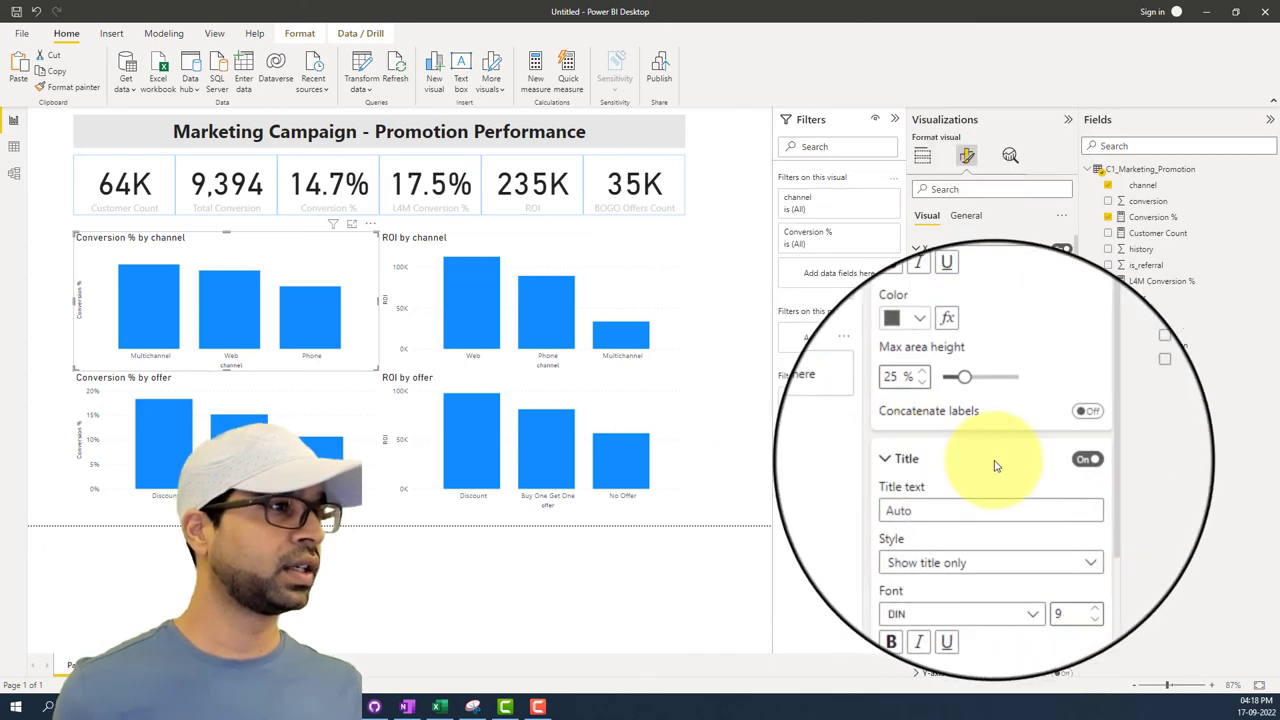
click(1057, 463)
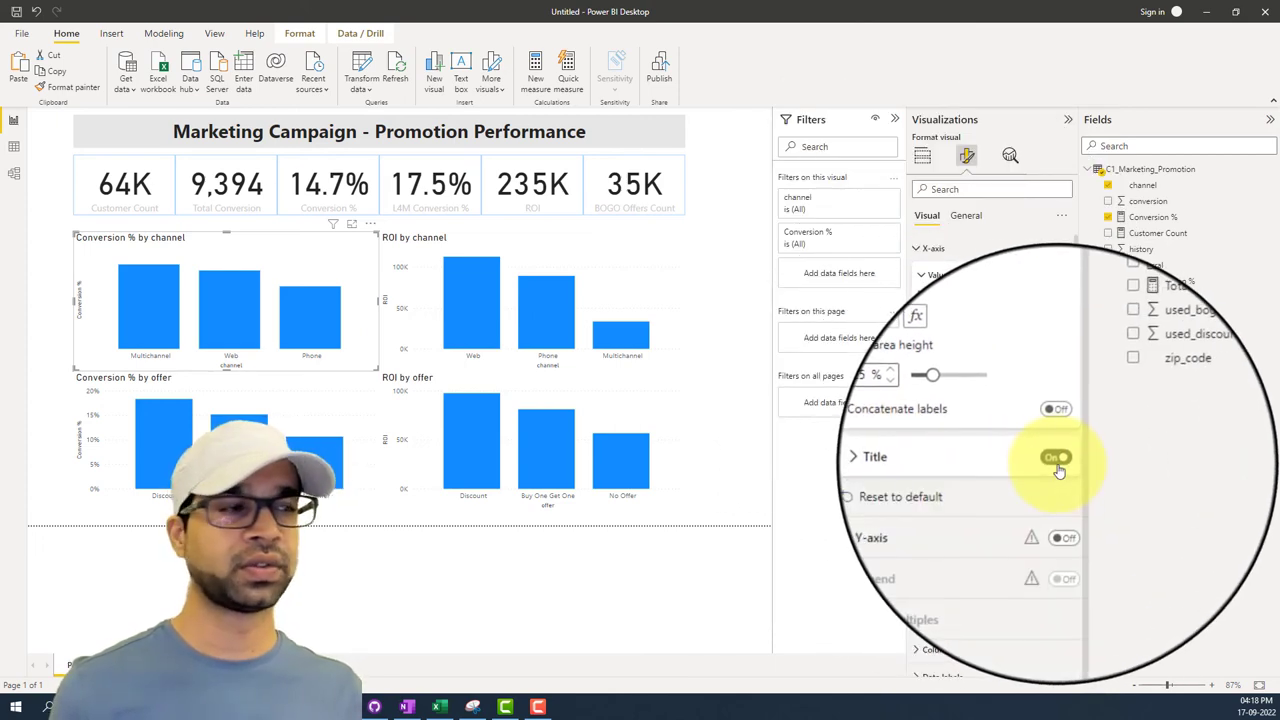
click(1057, 463)
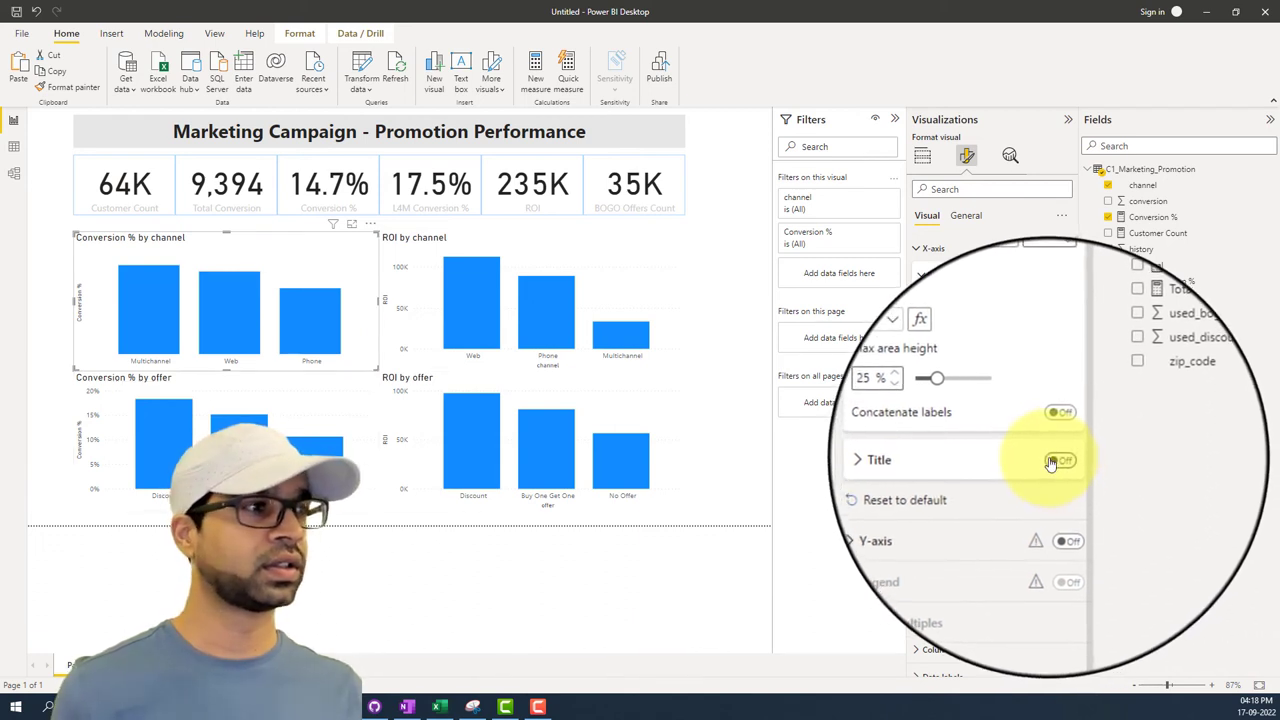
click(1057, 463)
click(1051, 463)
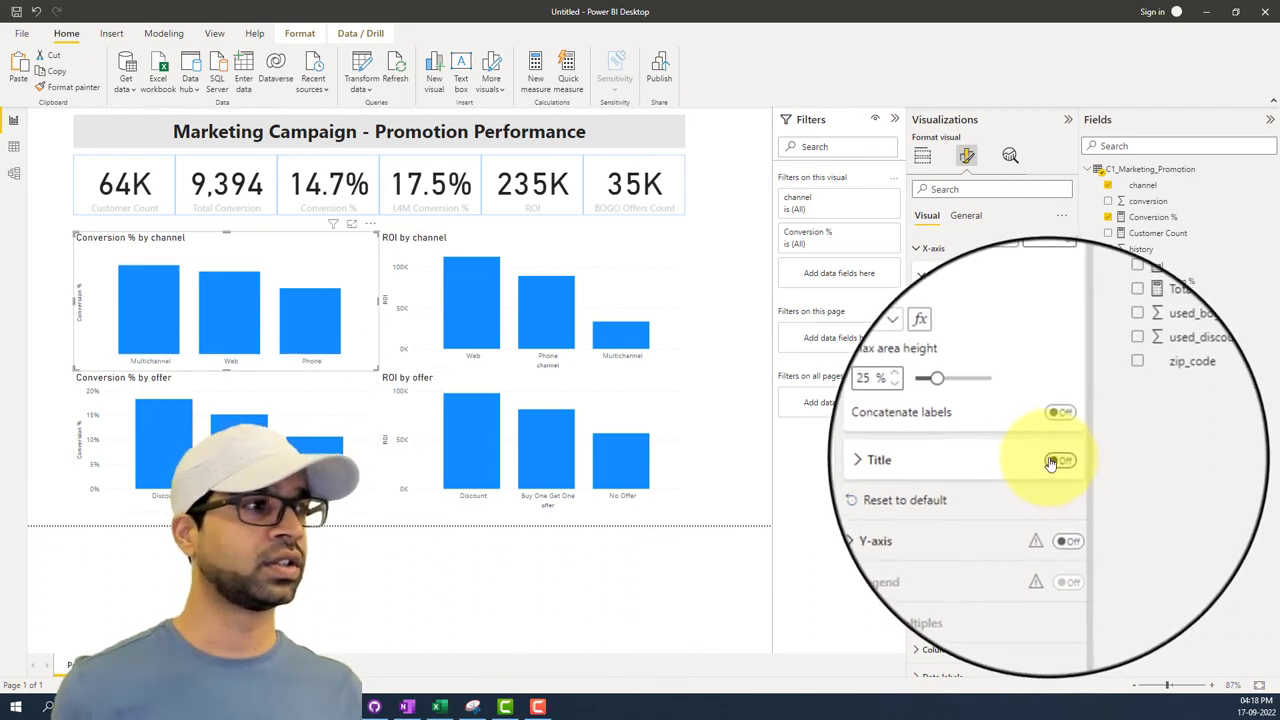
Step: Turn off the Y-axis title of the Conversion % by channel chart
click(920, 516)
scroll(915, 515, down, 5)
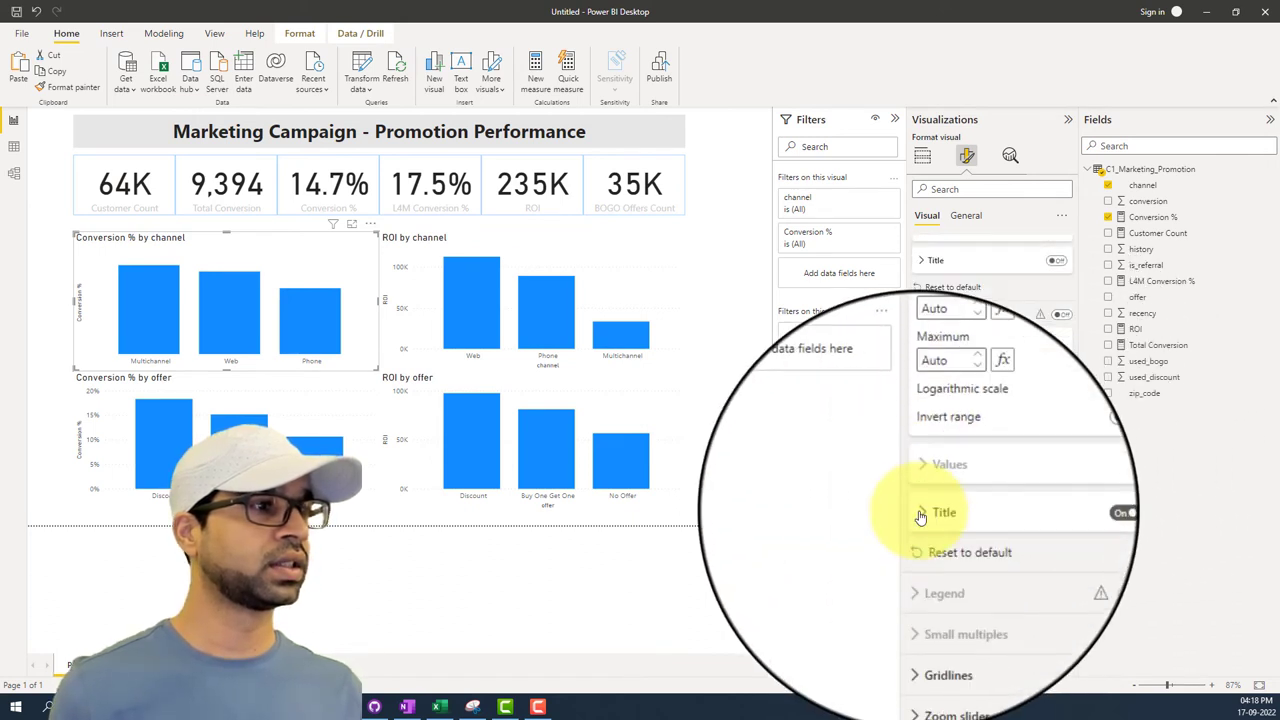
click(1056, 514)
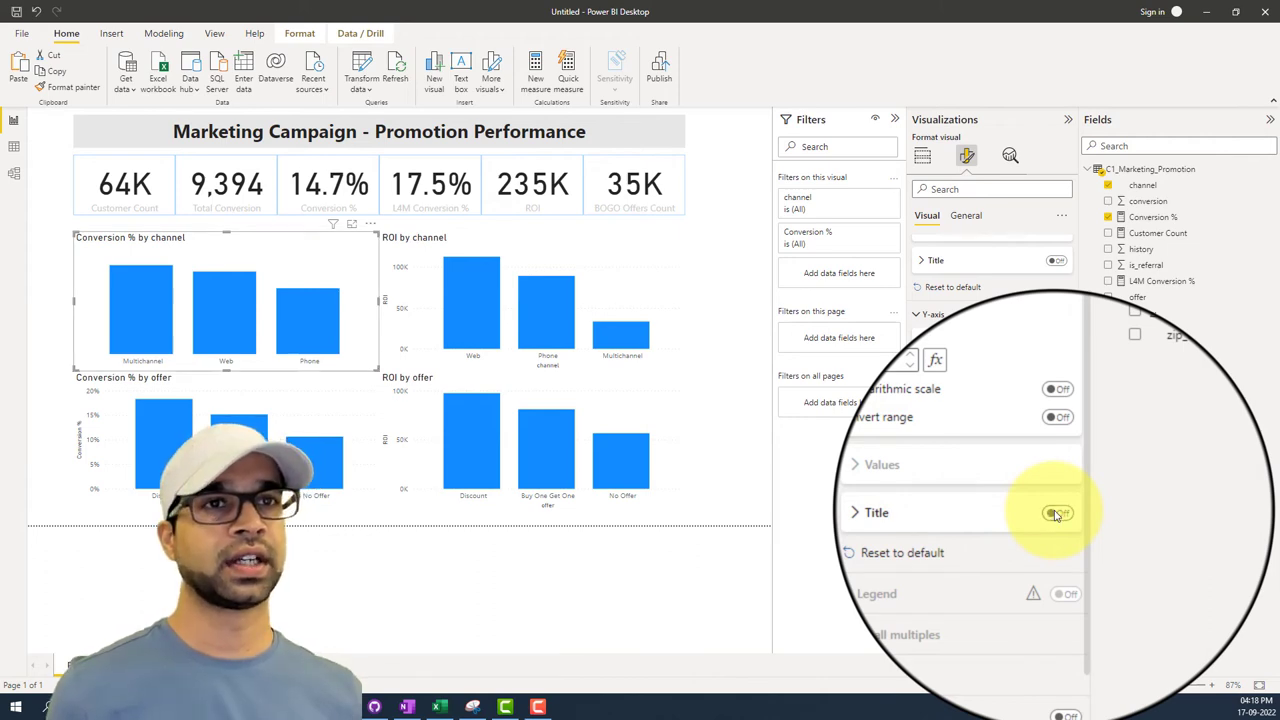
scroll(1000, 430, up, 3)
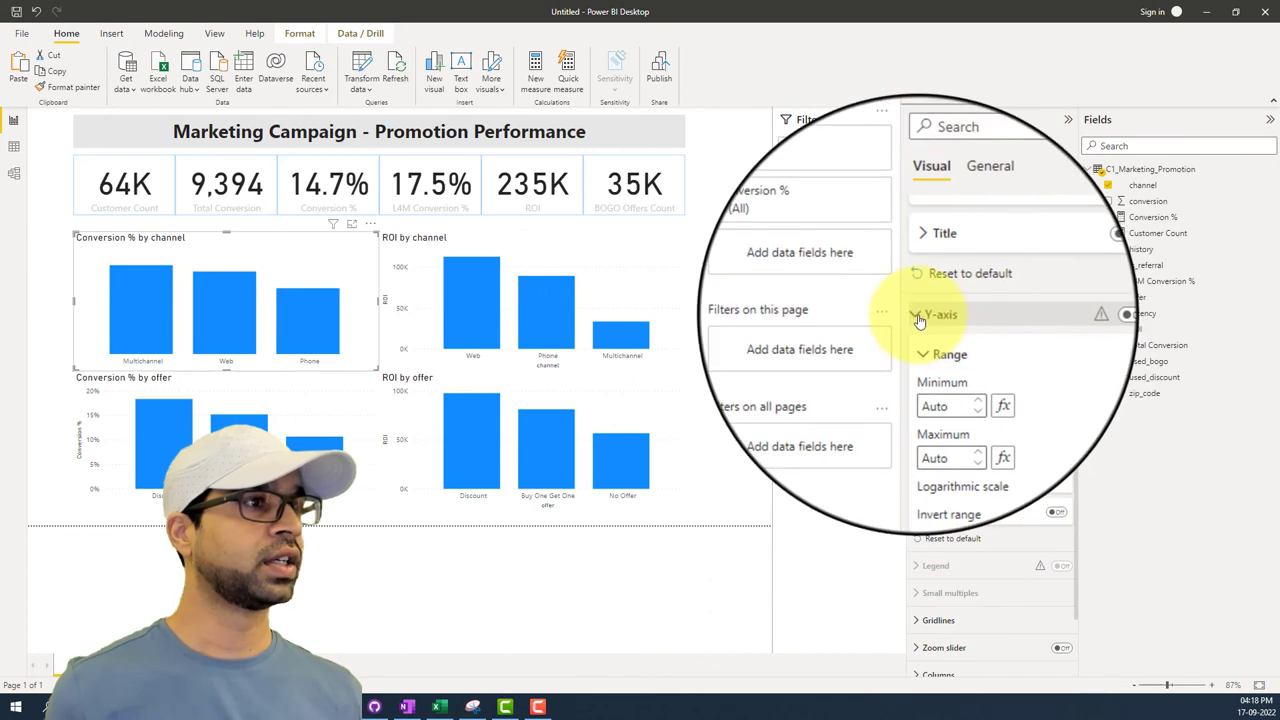
Step: Turn on data labels for the Conversion % by channel chart
scroll(920, 320, up, 3)
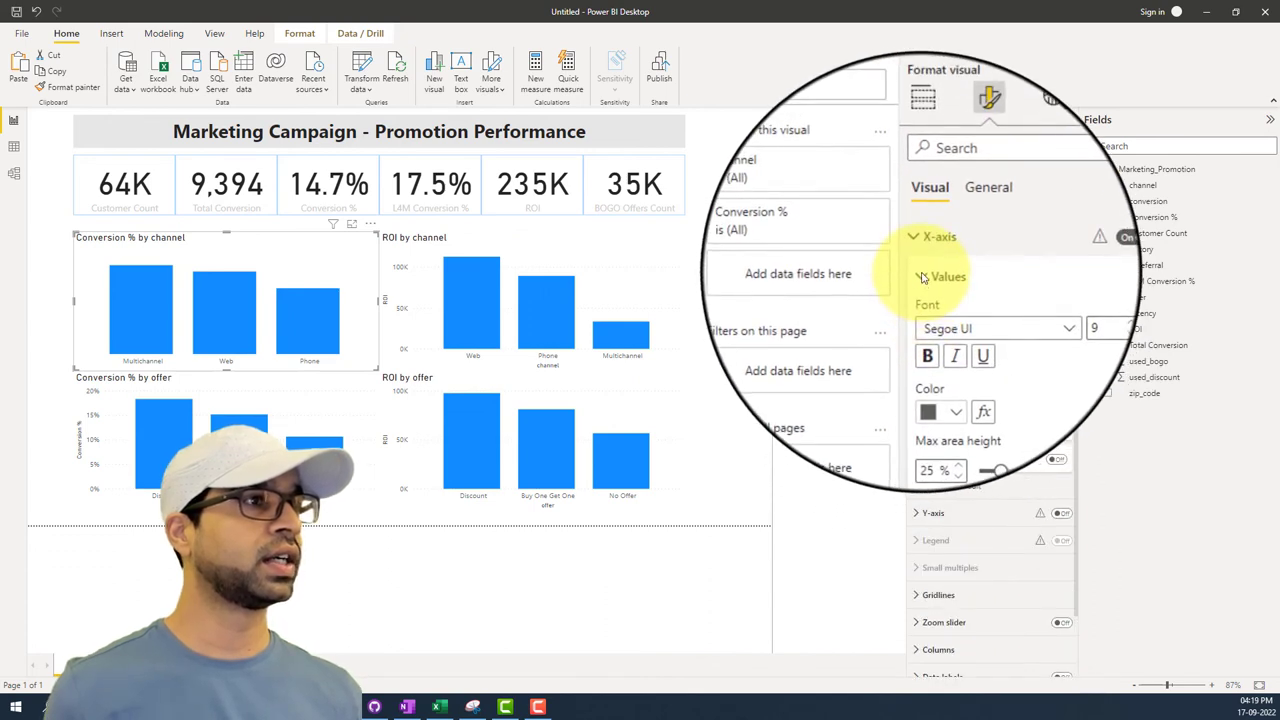
click(922, 278)
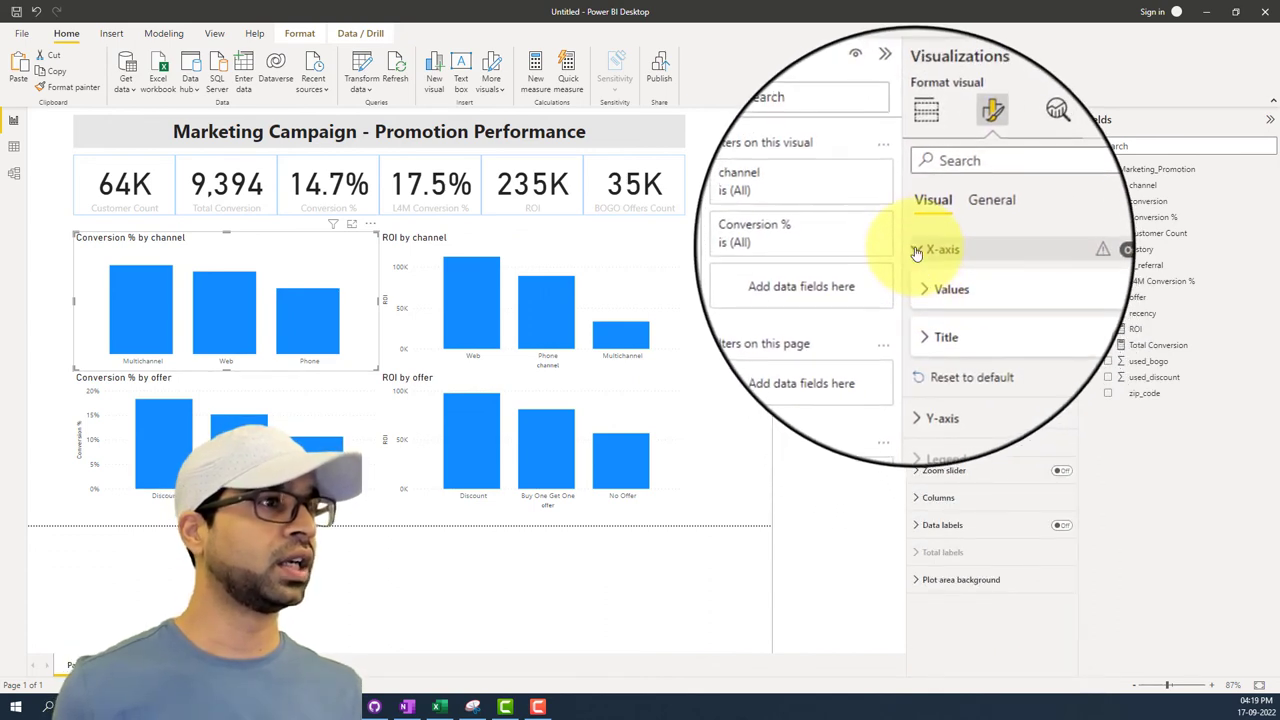
click(916, 250)
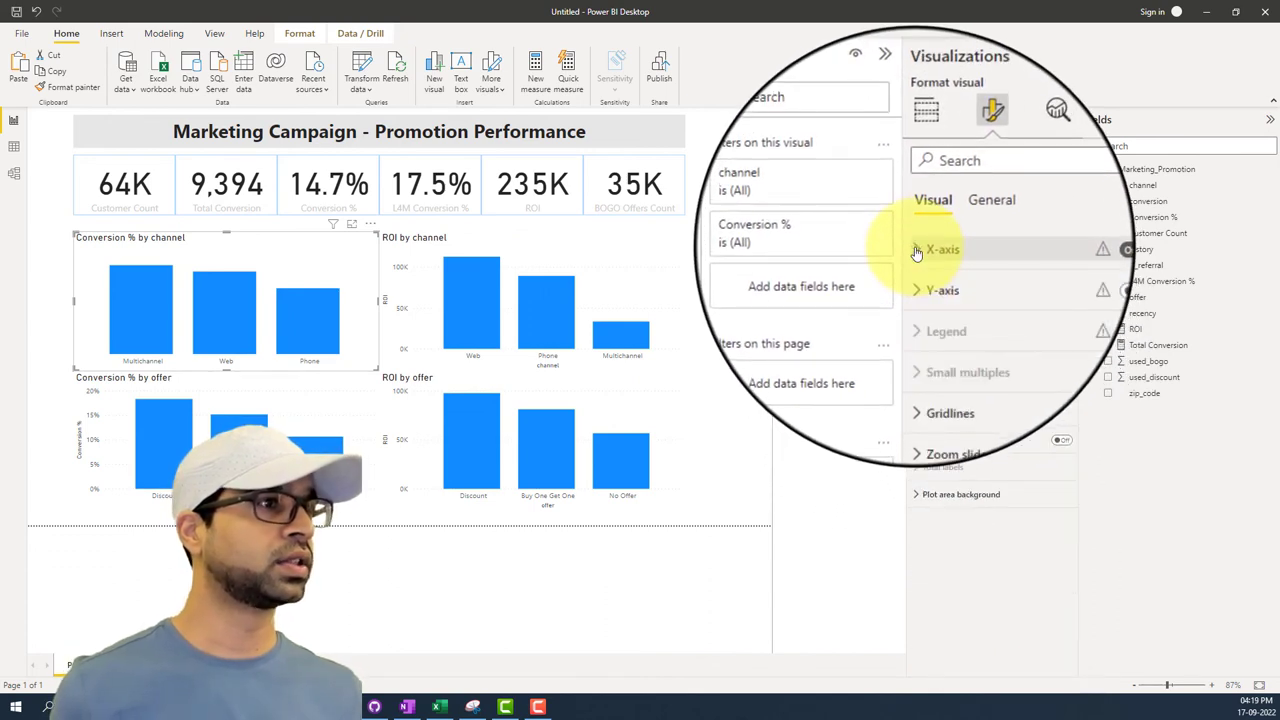
click(1060, 443)
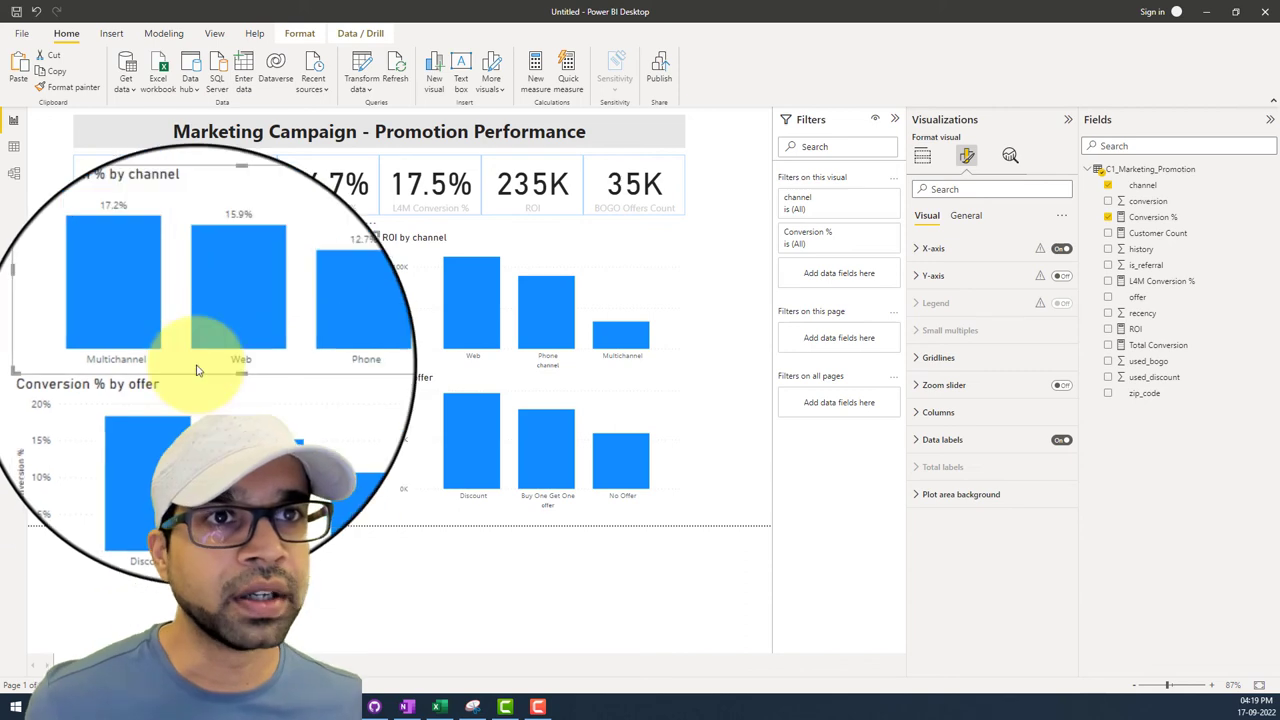
Step: Copy the Conversion % by channel chart's formatting to the ROI by channel, Conversion % by offer and ROI by offer charts with Format painter
click(66, 87)
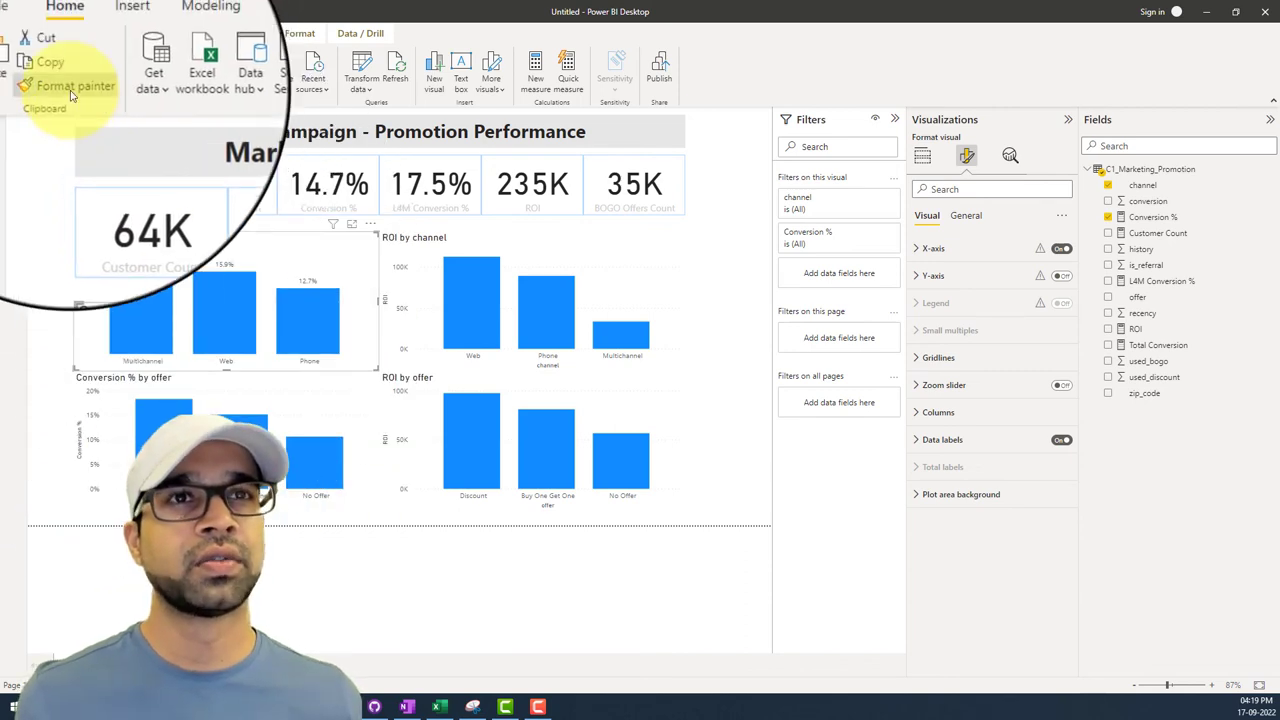
click(428, 280)
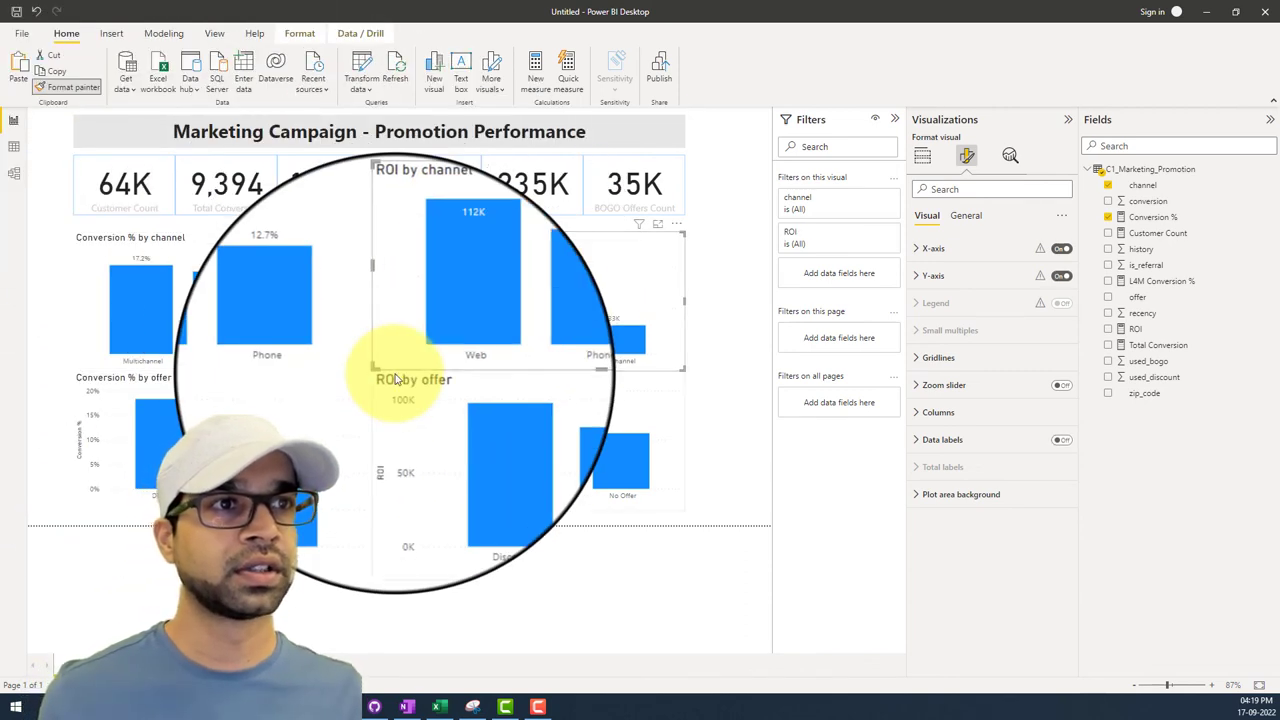
click(66, 87)
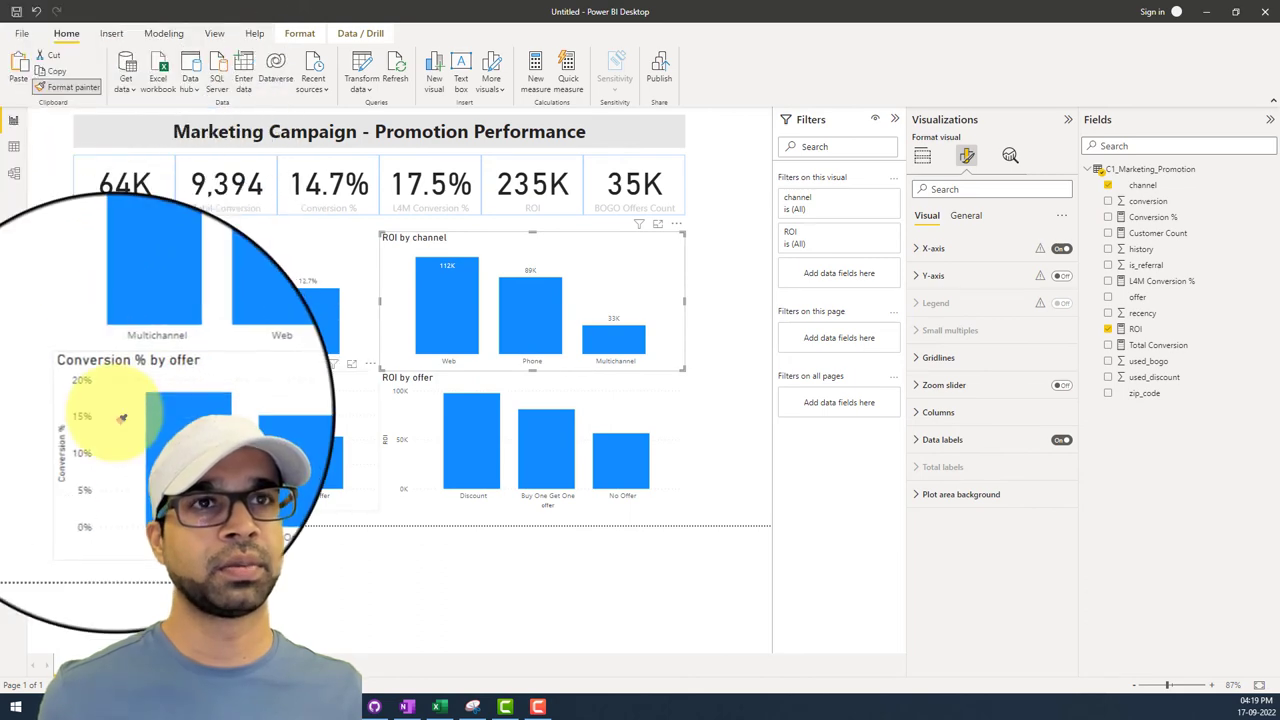
click(118, 418)
click(66, 87)
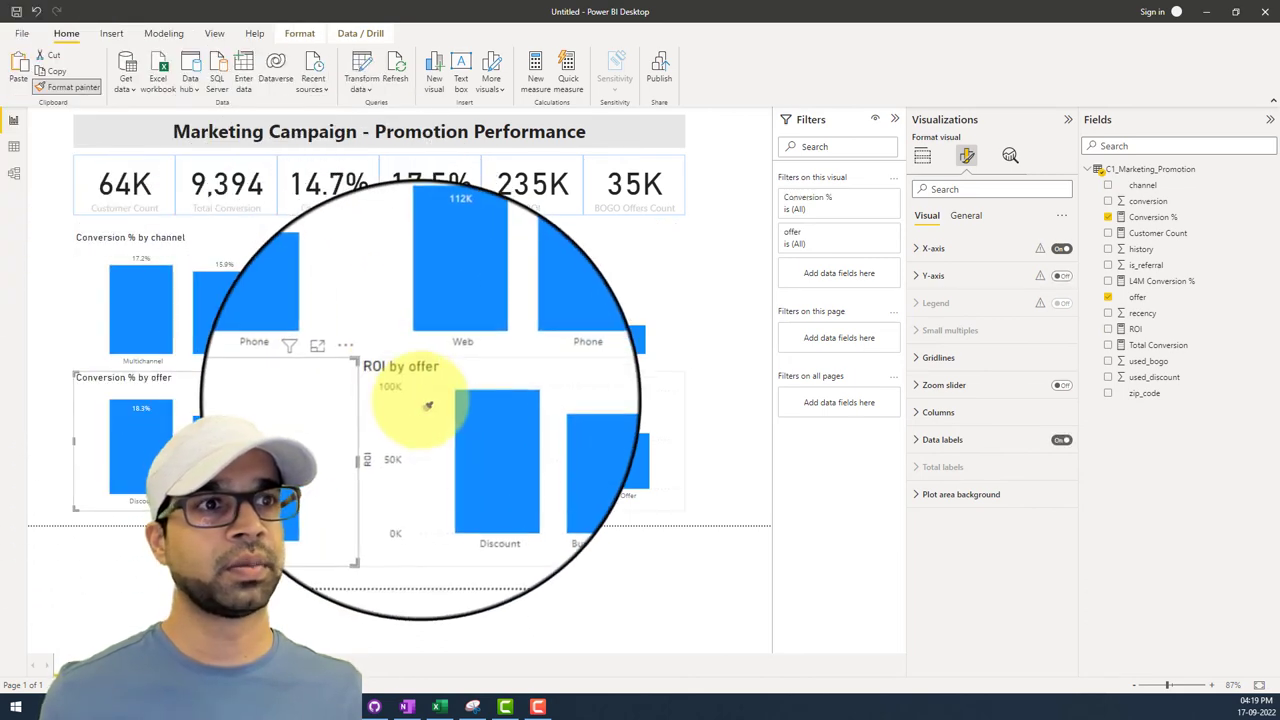
click(437, 478)
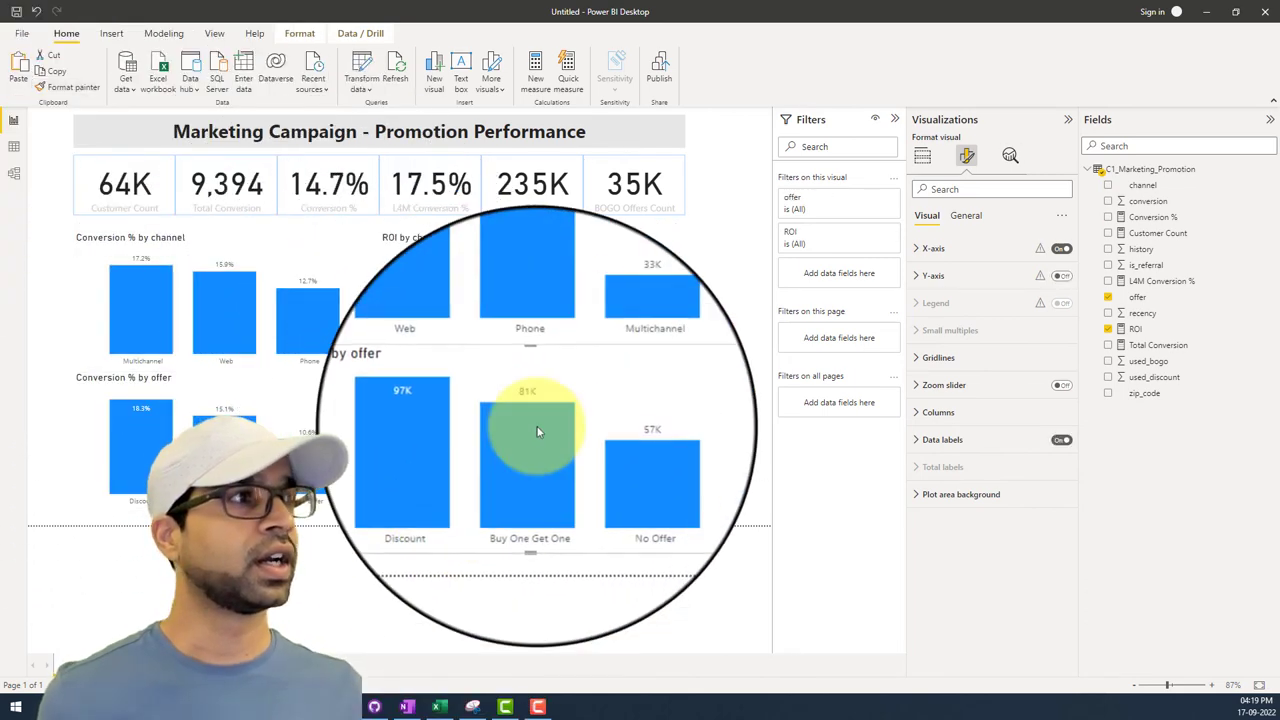
Step: Collapse the Filters, Visualizations and Fields panes to enlarge the report page, and deselect the ROI by offer chart
click(897, 125)
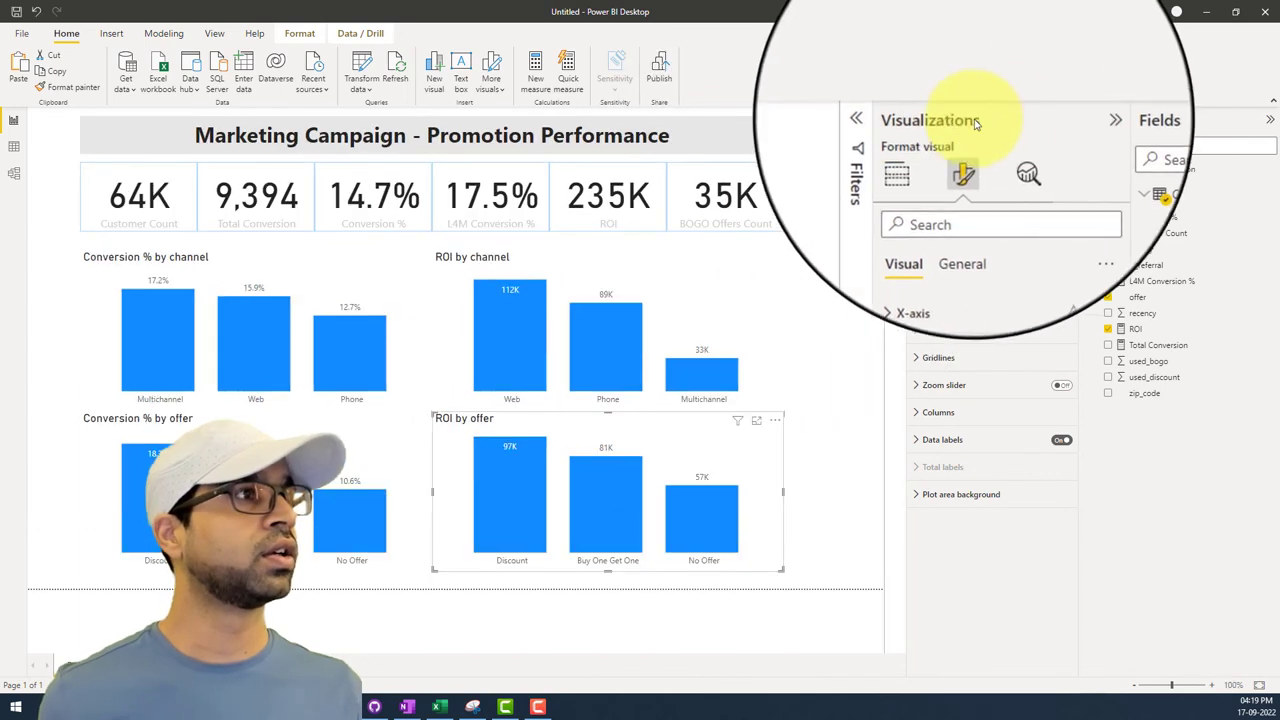
click(1067, 121)
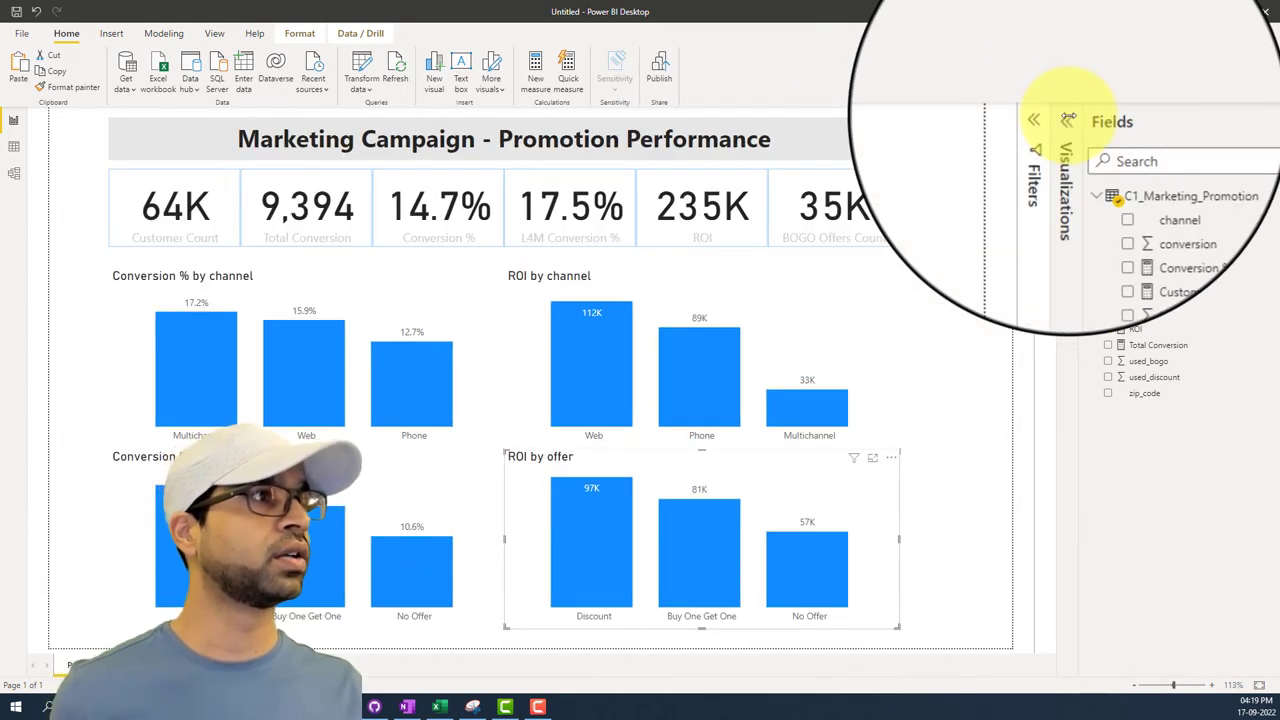
click(1266, 121)
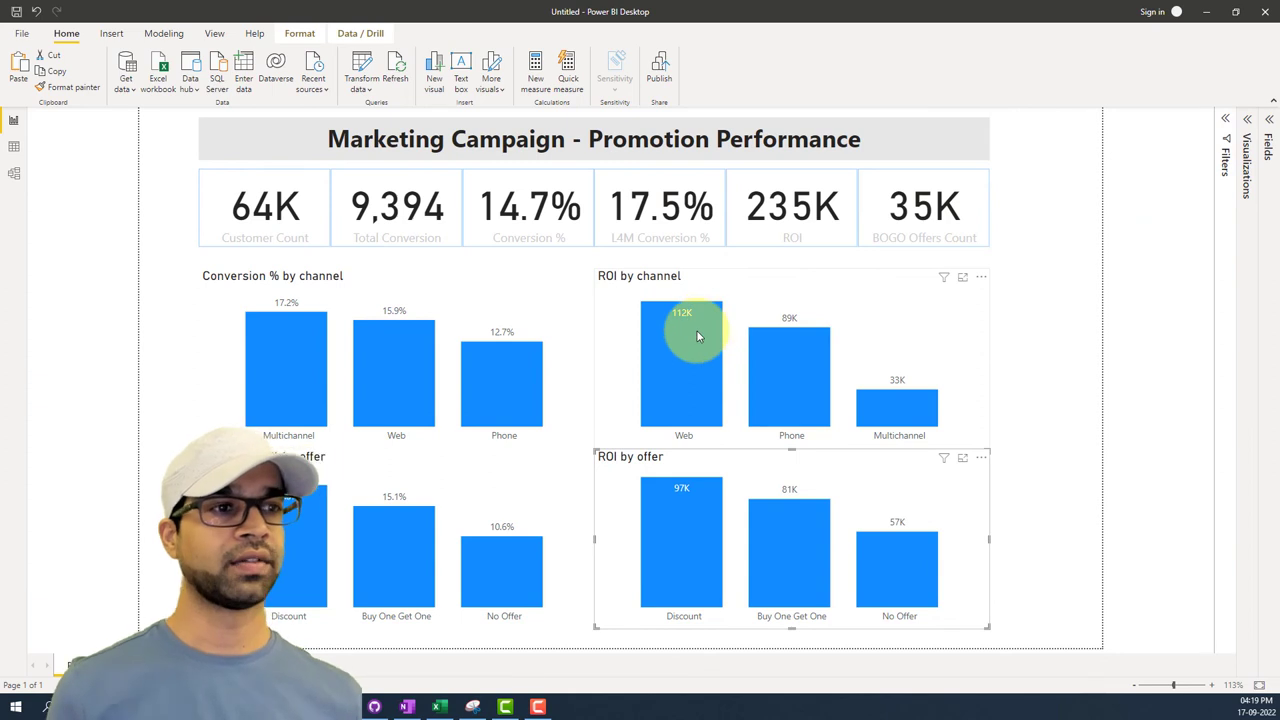
mouse_move(697, 335)
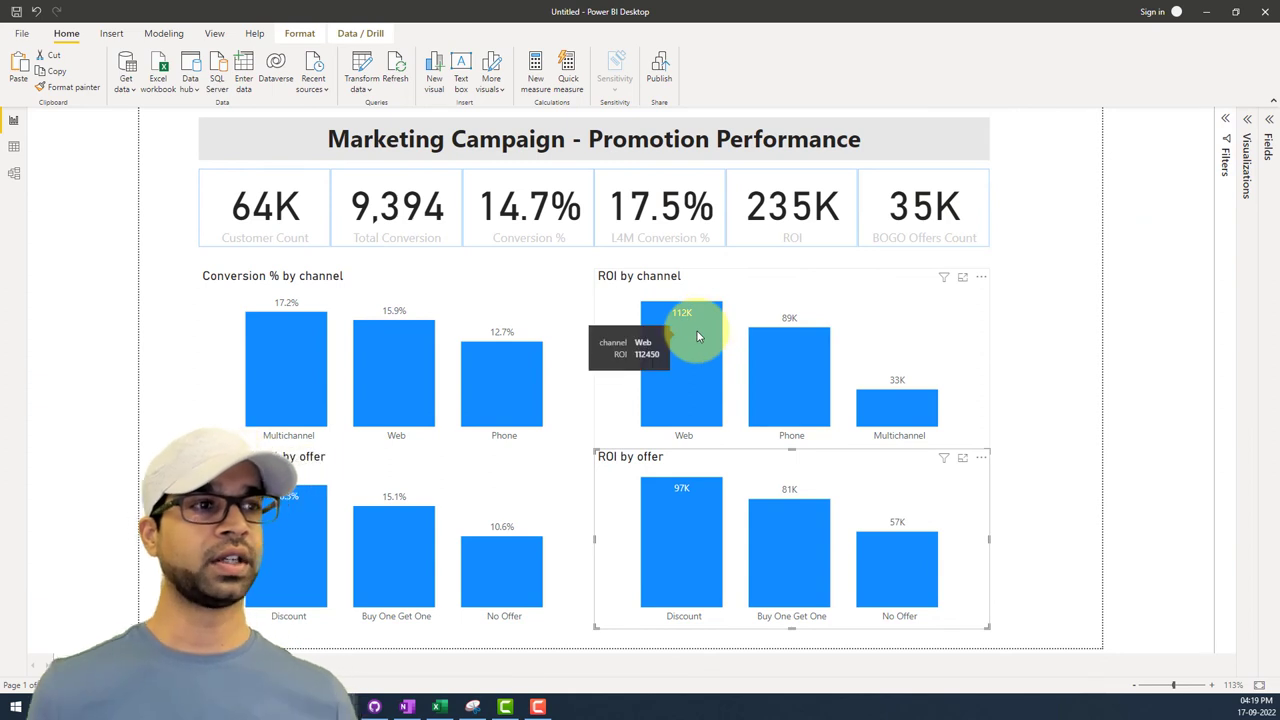
click(176, 251)
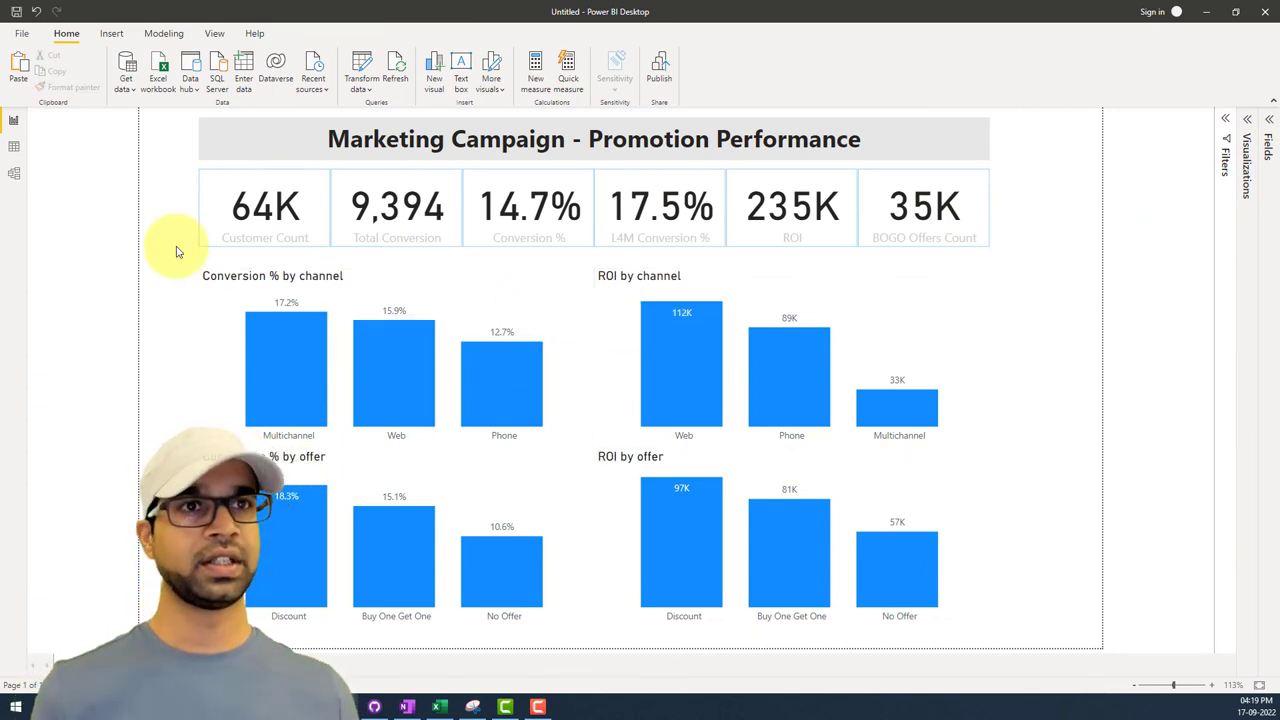
Step: Save the report as C1_Marketing_Promotion_Dashboard_CaseStudy in the C1_Marketing_Promotion_Dashboard folder
key(ctrl+s)
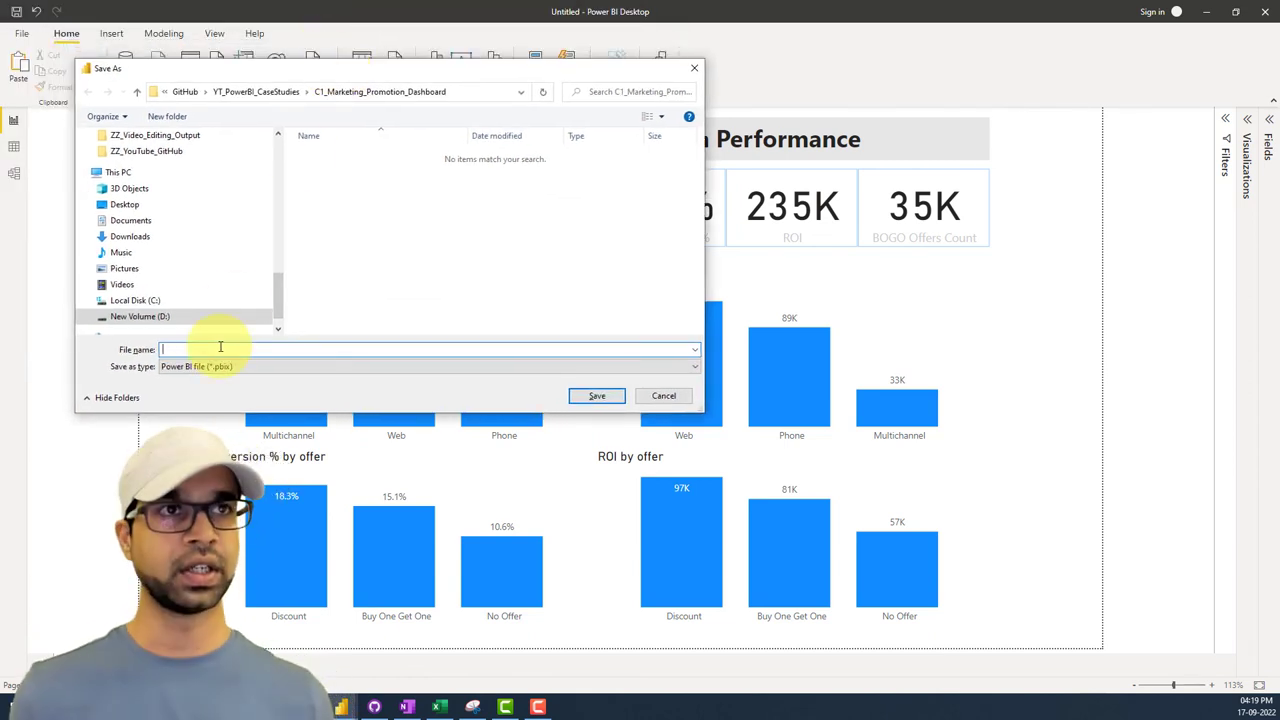
text(C1)
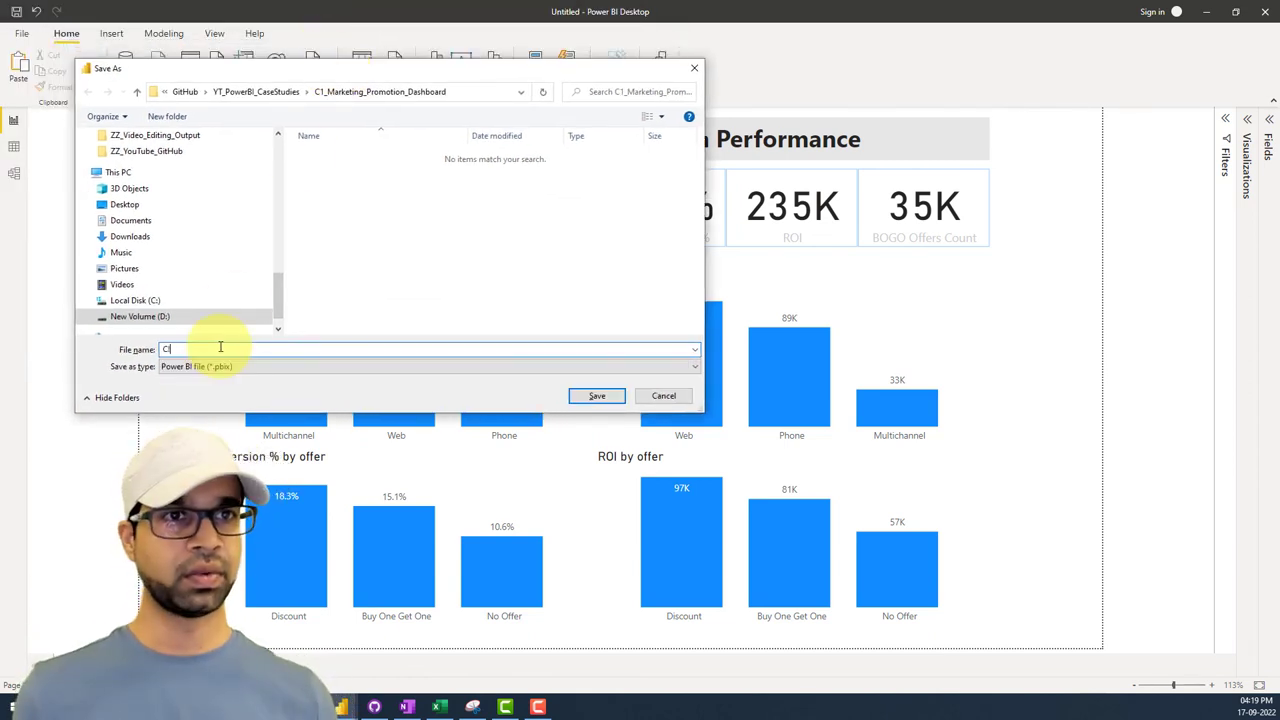
key(Down)
key(Return)
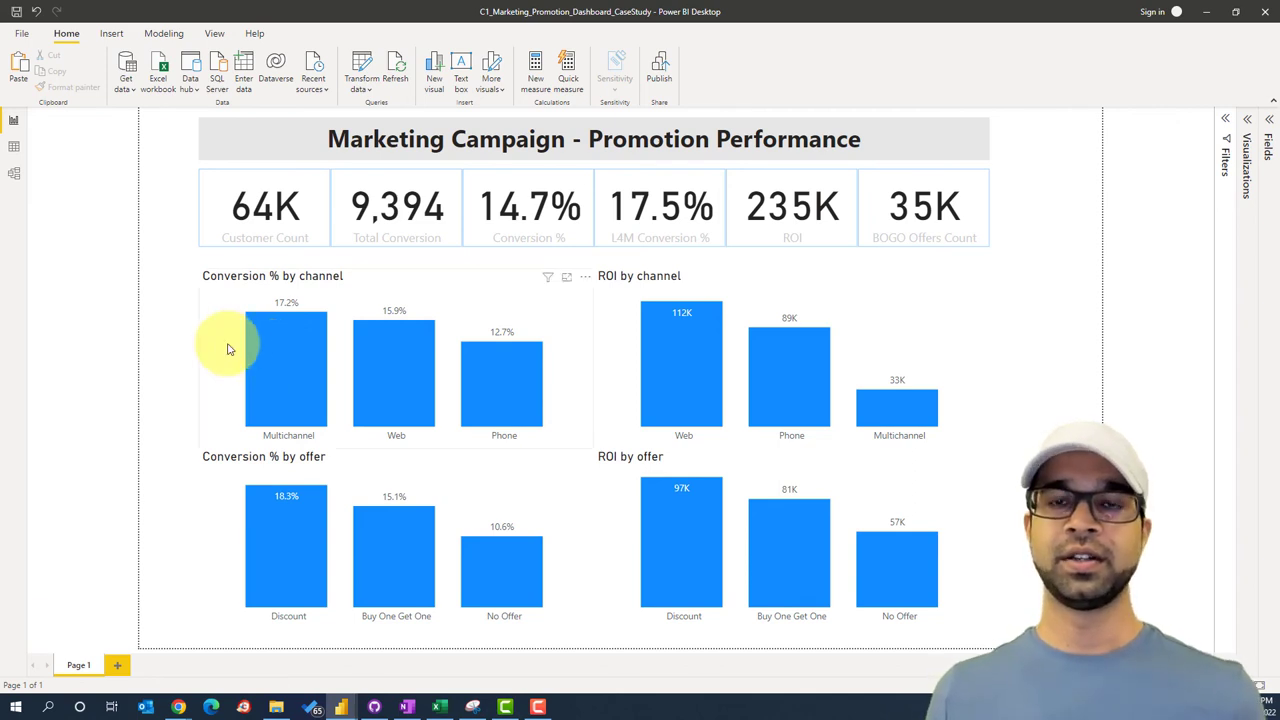
Step: Review the Customer Count, Total Conversion, Conversion %, L4M Conversion % and ROI cards one by one
click(253, 225)
click(409, 224)
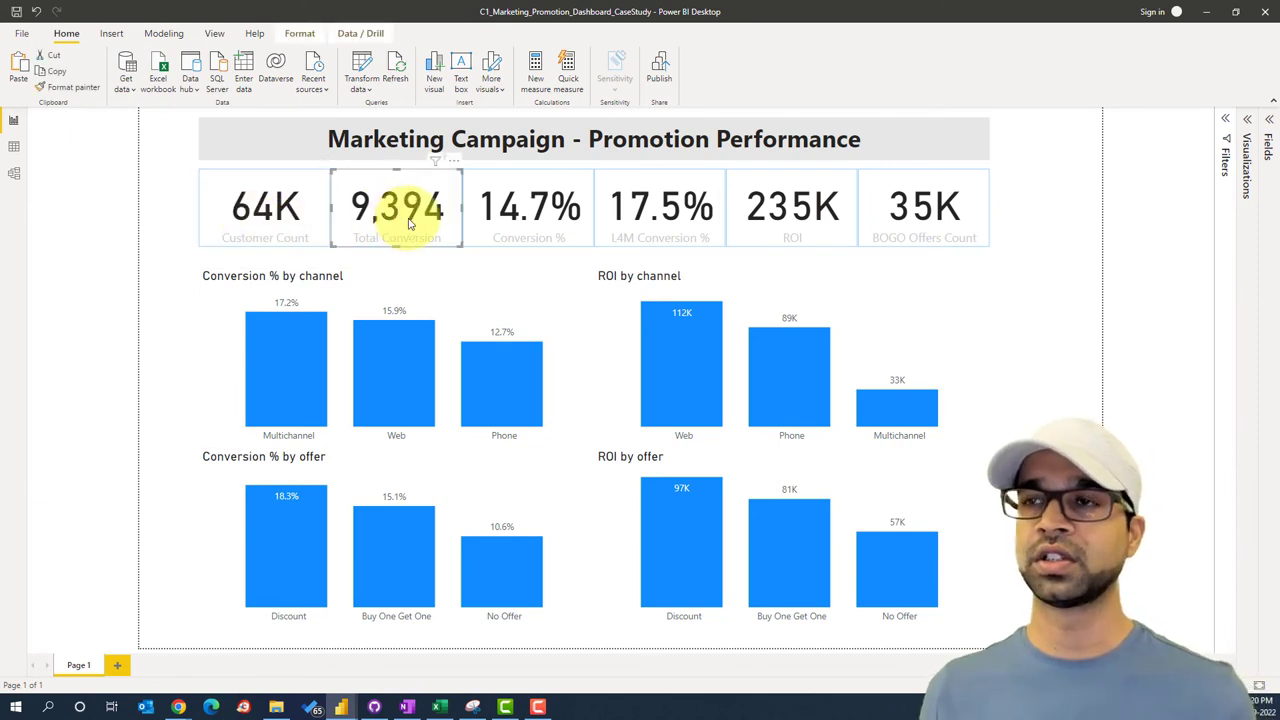
click(519, 222)
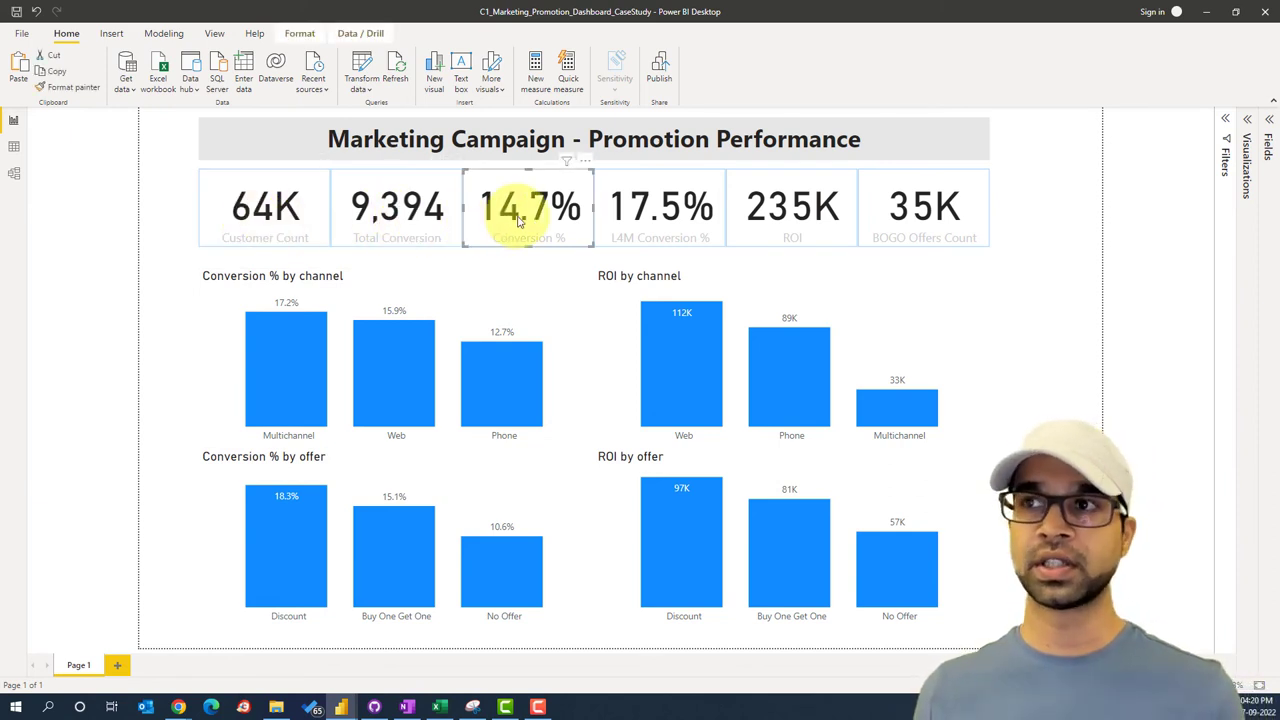
click(648, 215)
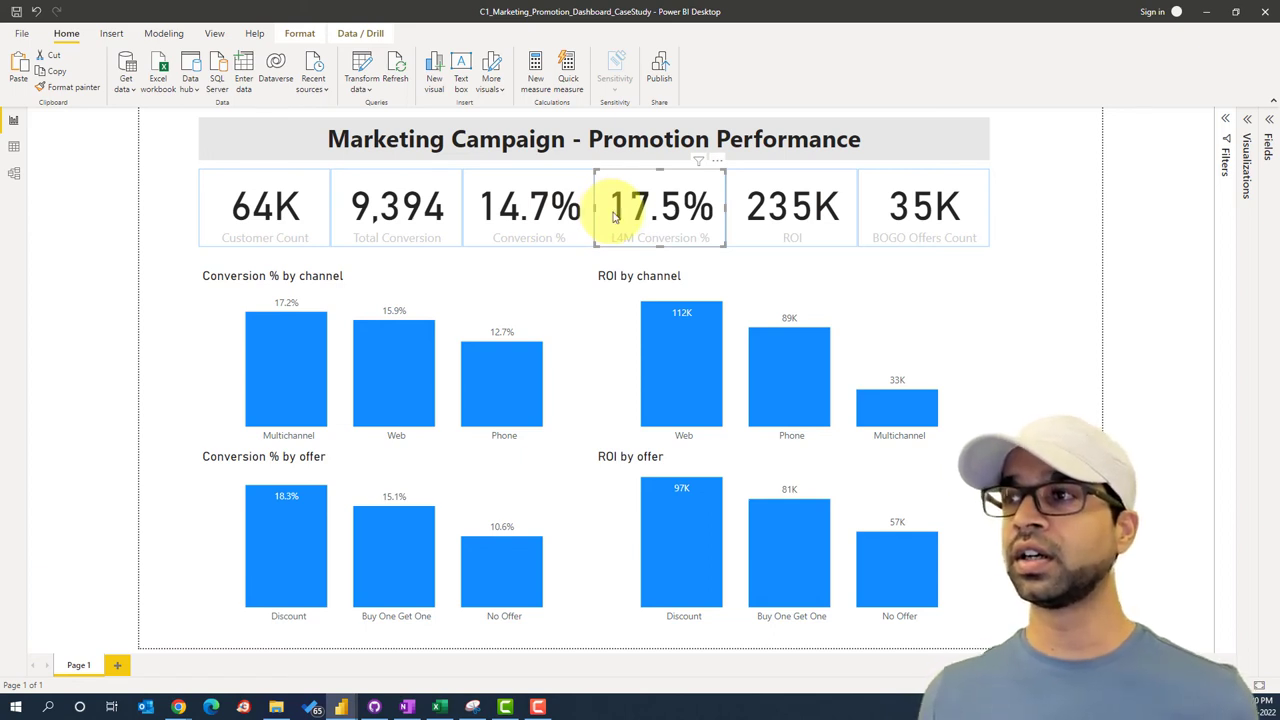
click(765, 228)
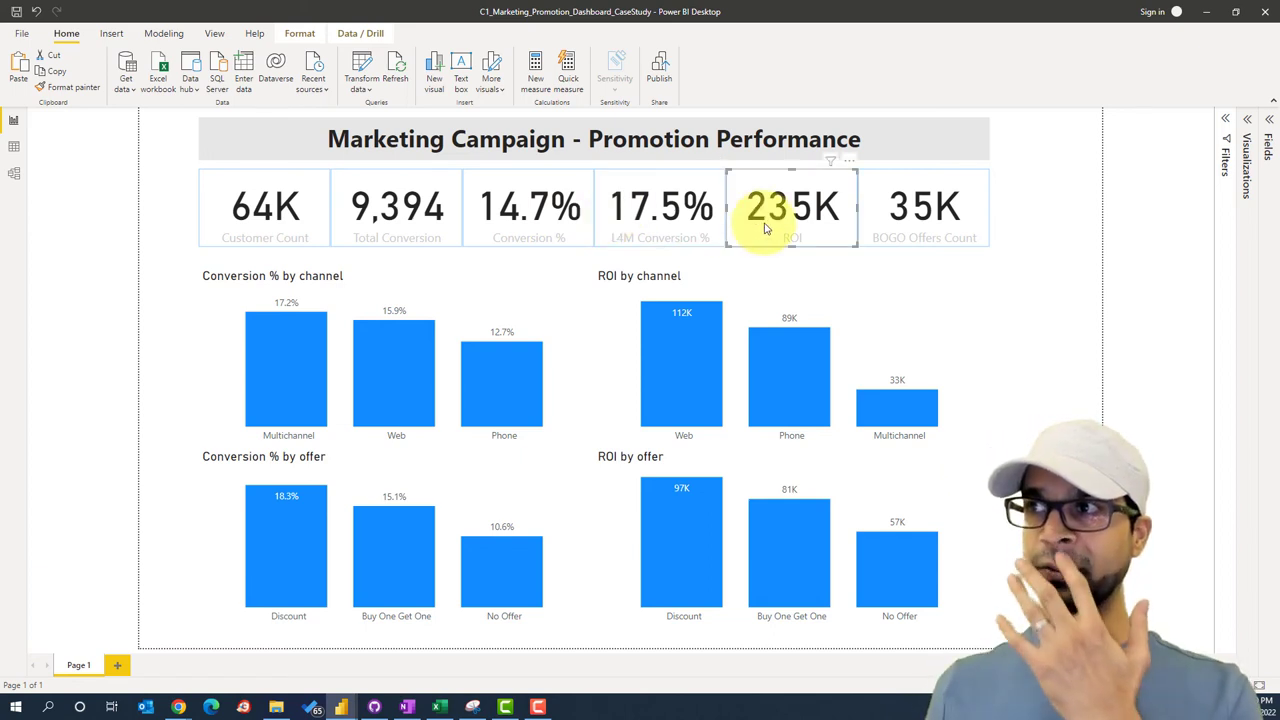